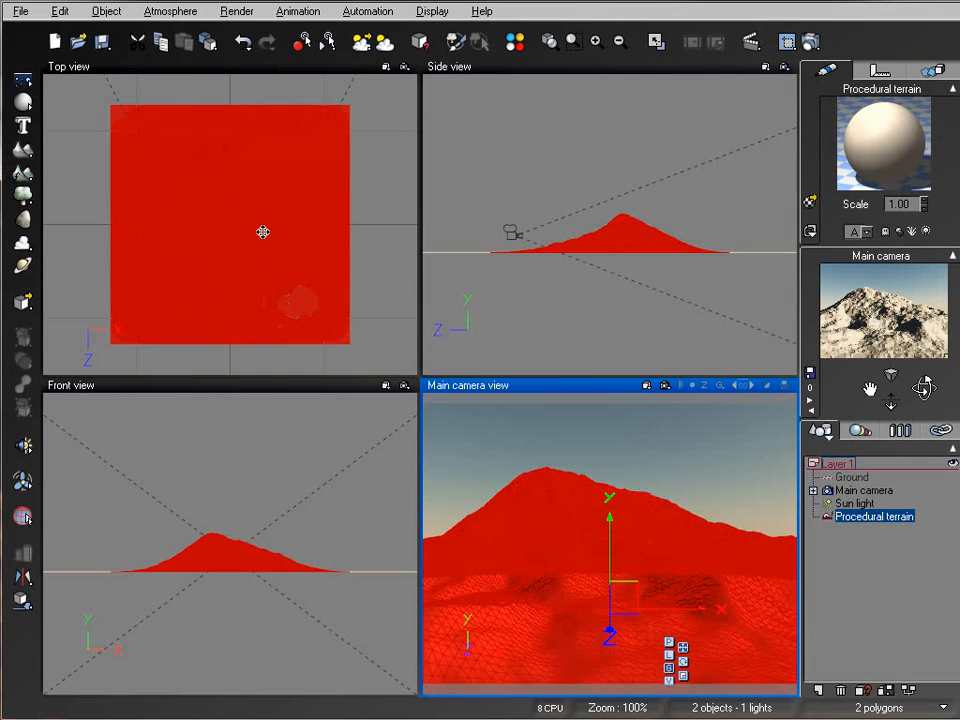
- Move the procedural terrain farther away from the camera in the top view
drag(270, 243, 265, 181)
right_drag(364, 175, 384, 234)
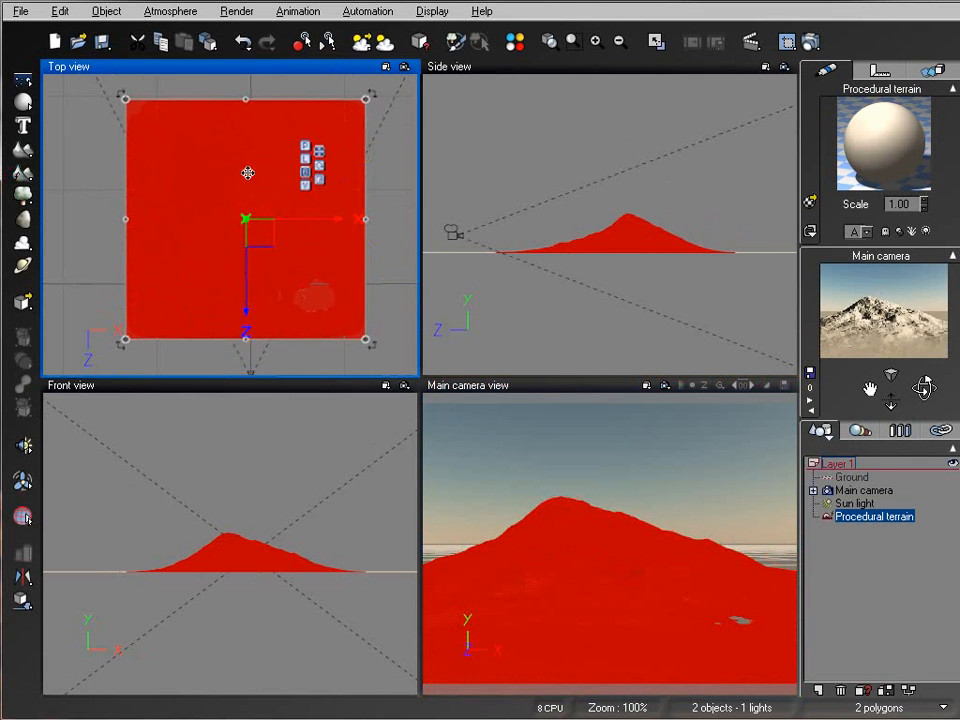
- Open the procedural terrain for editing and bring up its altitude production function in the Function Editor
right_click(247, 177)
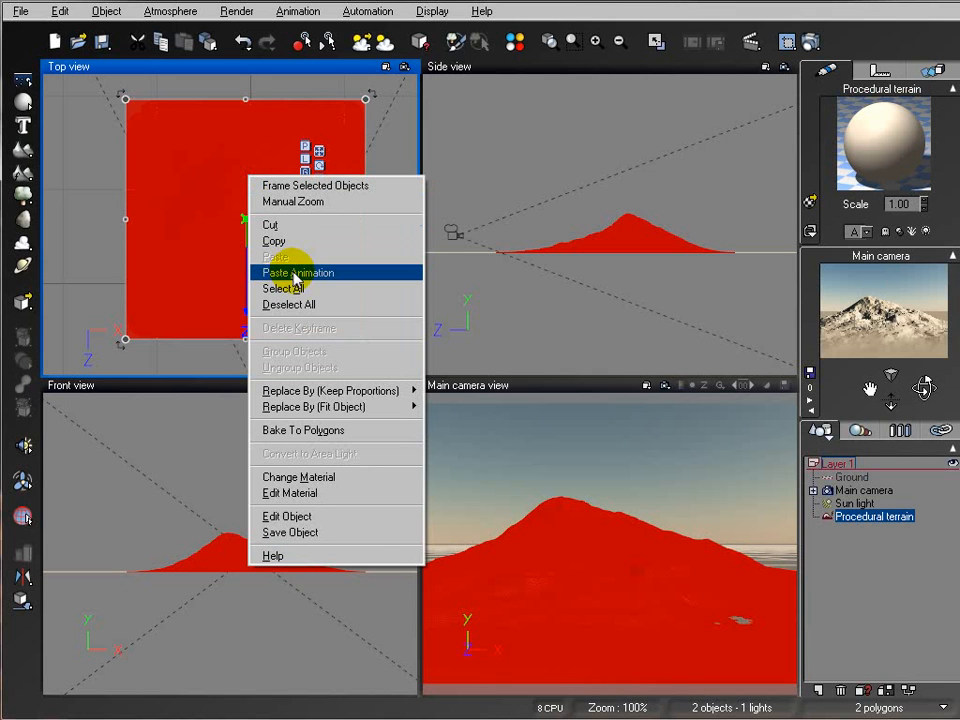
click(308, 519)
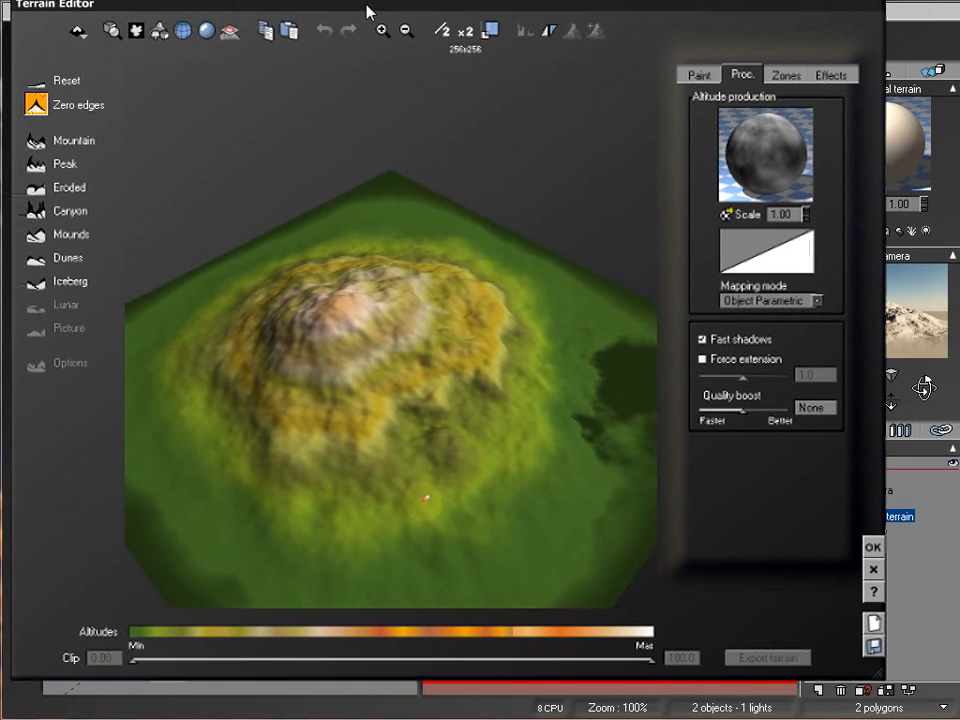
drag(367, 5, 370, 11)
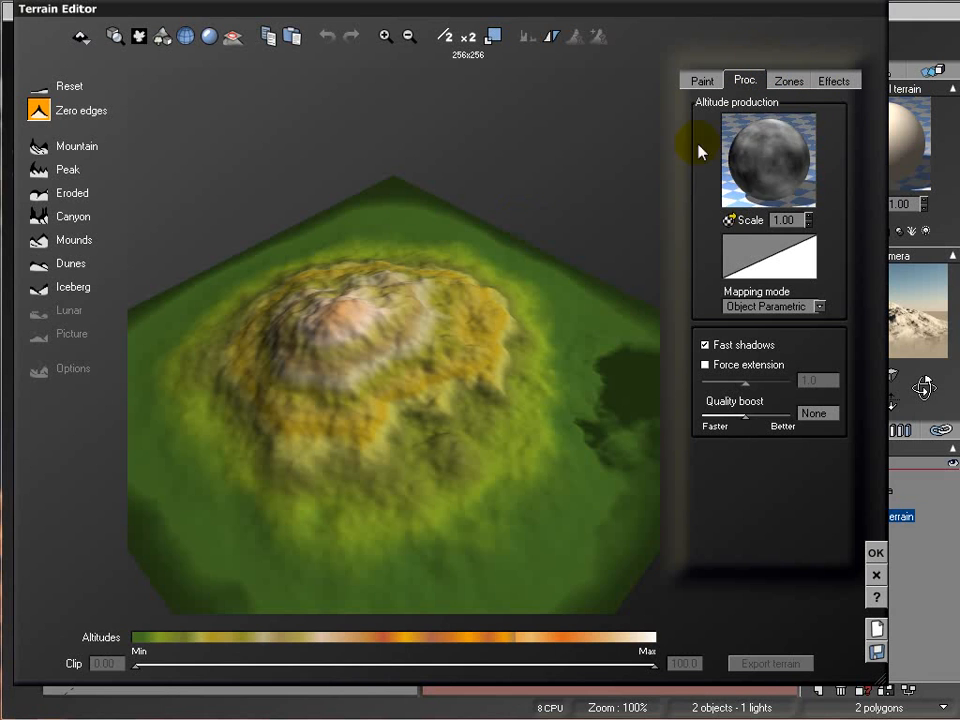
right_click(776, 152)
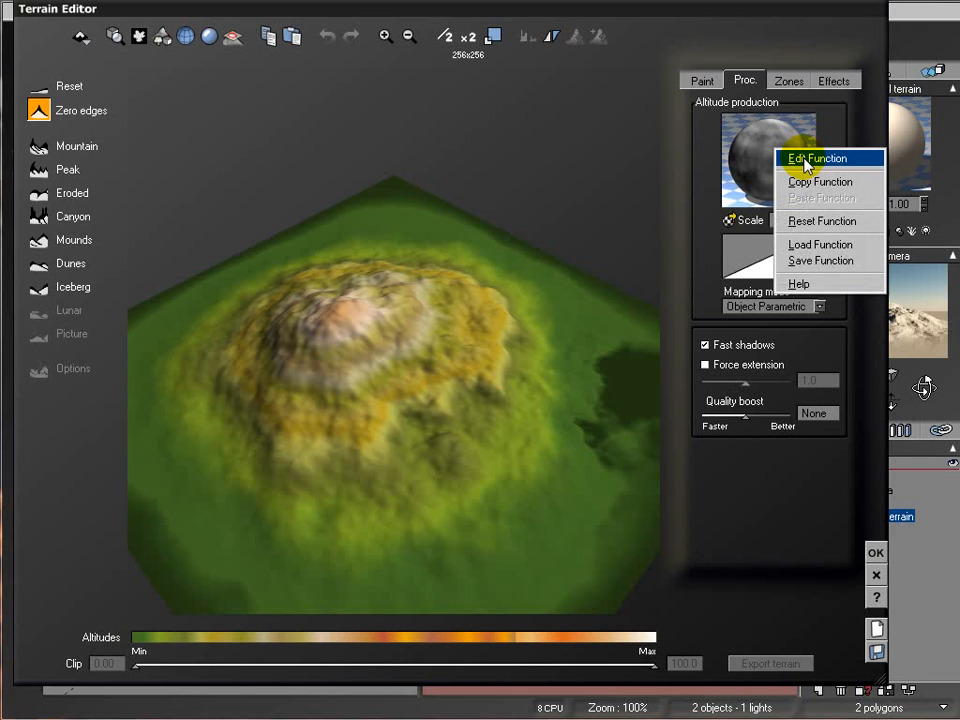
click(805, 160)
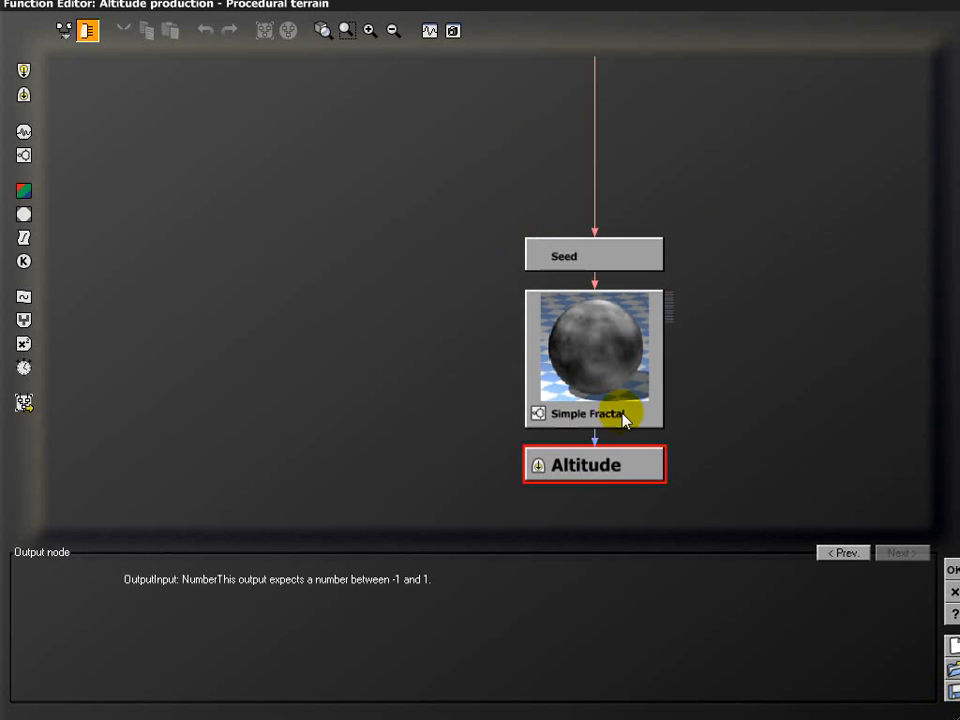
- Space out the Seed and Simple Fractal nodes vertically between the Position input and the Altitude output
click(321, 33)
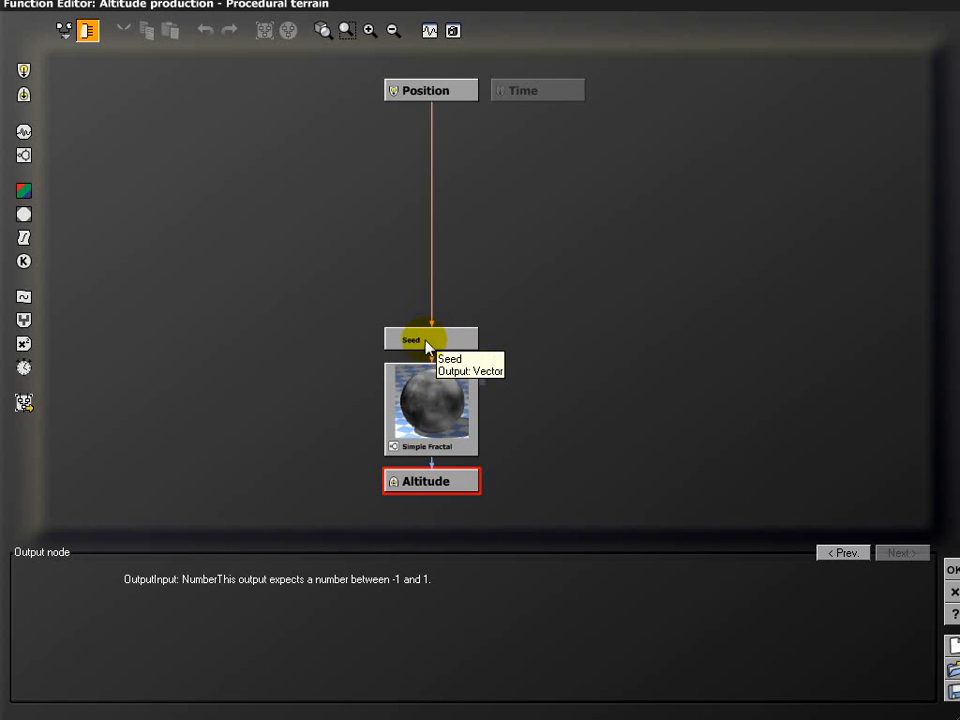
drag(431, 341, 437, 220)
drag(435, 414, 437, 341)
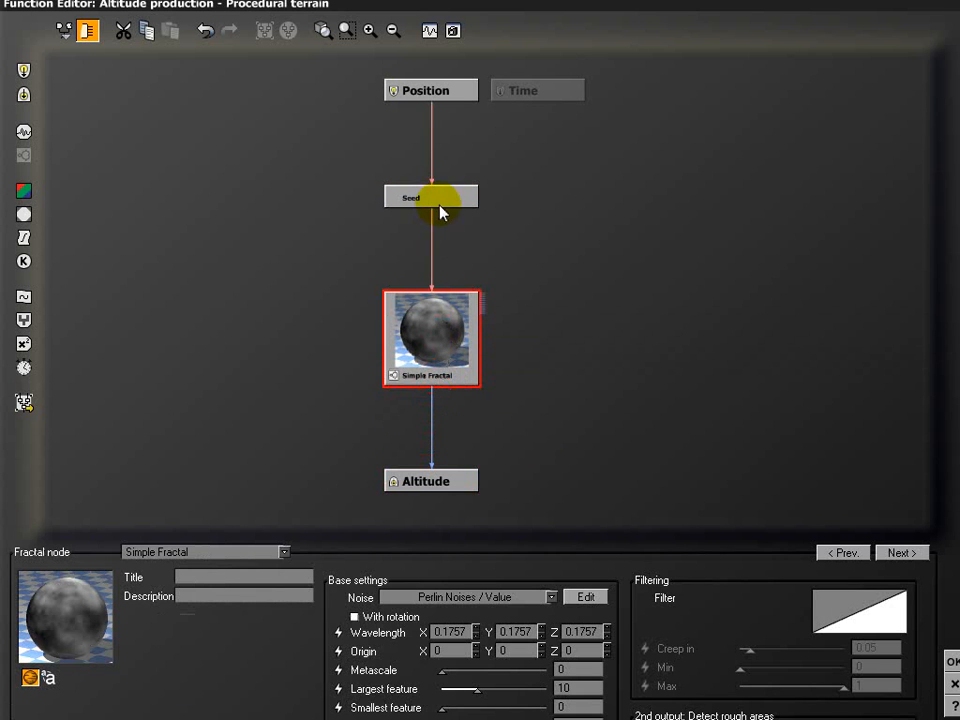
- Examine the settings of the Seed node and the Simple Fractal node
click(437, 197)
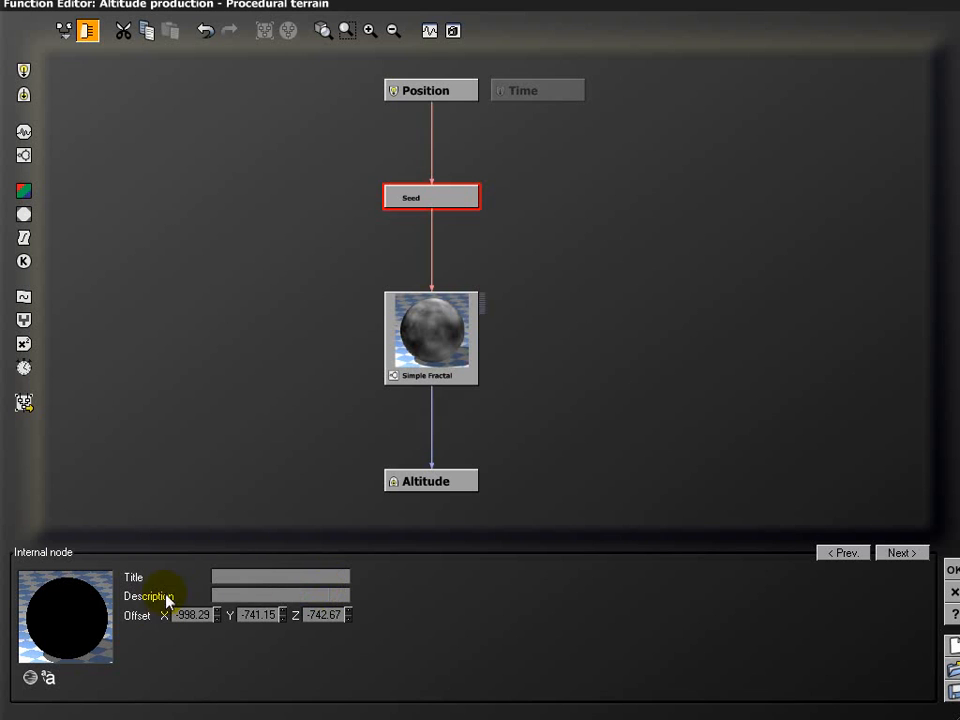
click(440, 357)
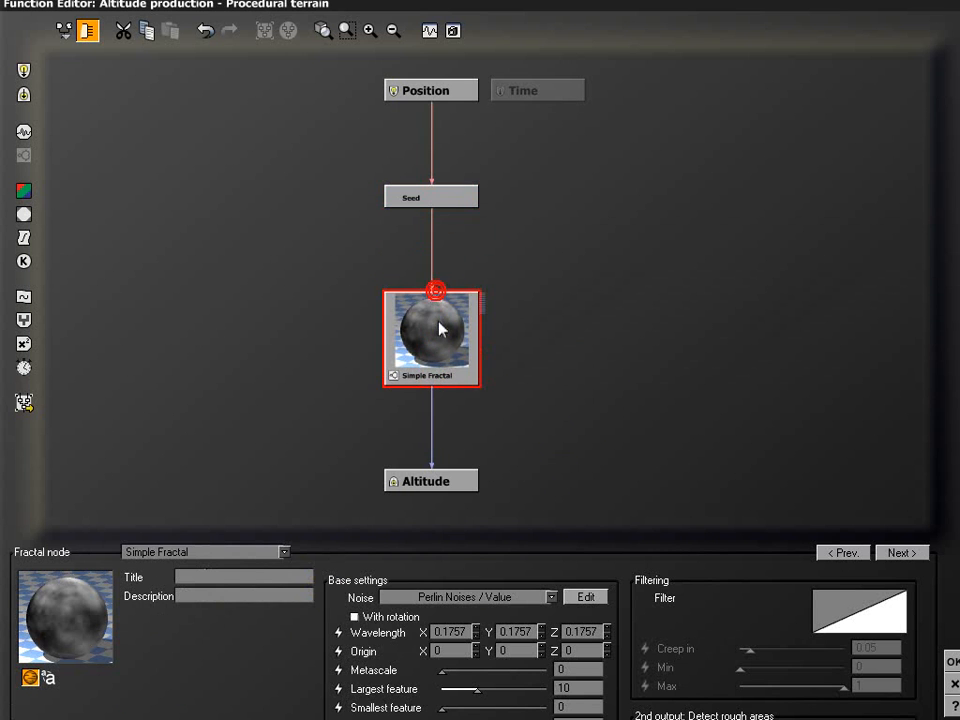
click(439, 199)
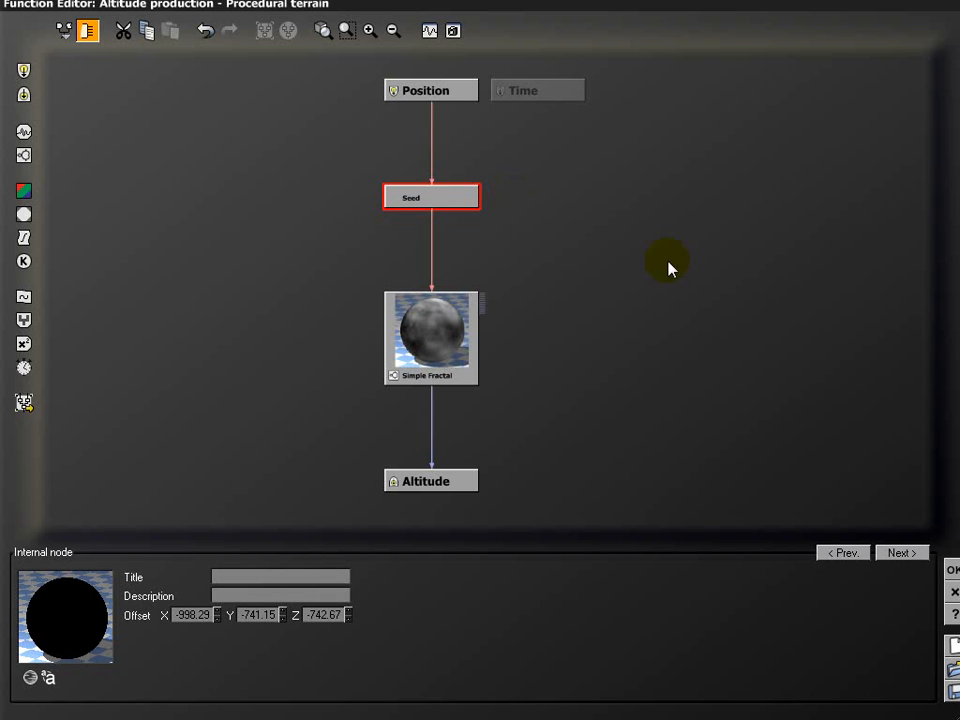
- Add a constant node beside the Seed node, make it a Random Constant Number, and place it slightly lower
click(279, 195)
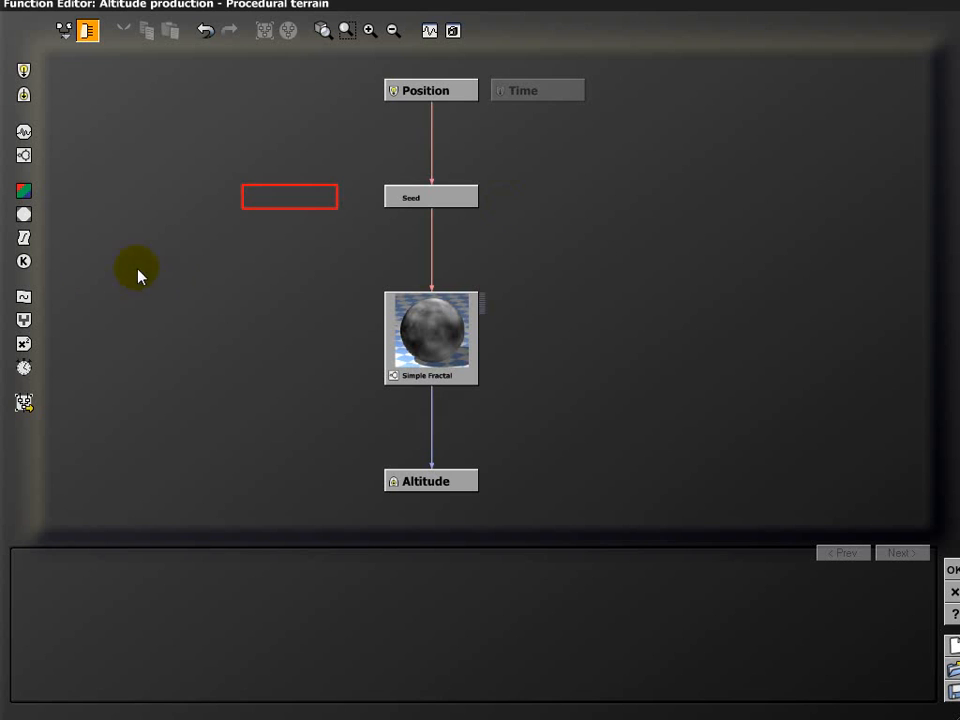
click(24, 261)
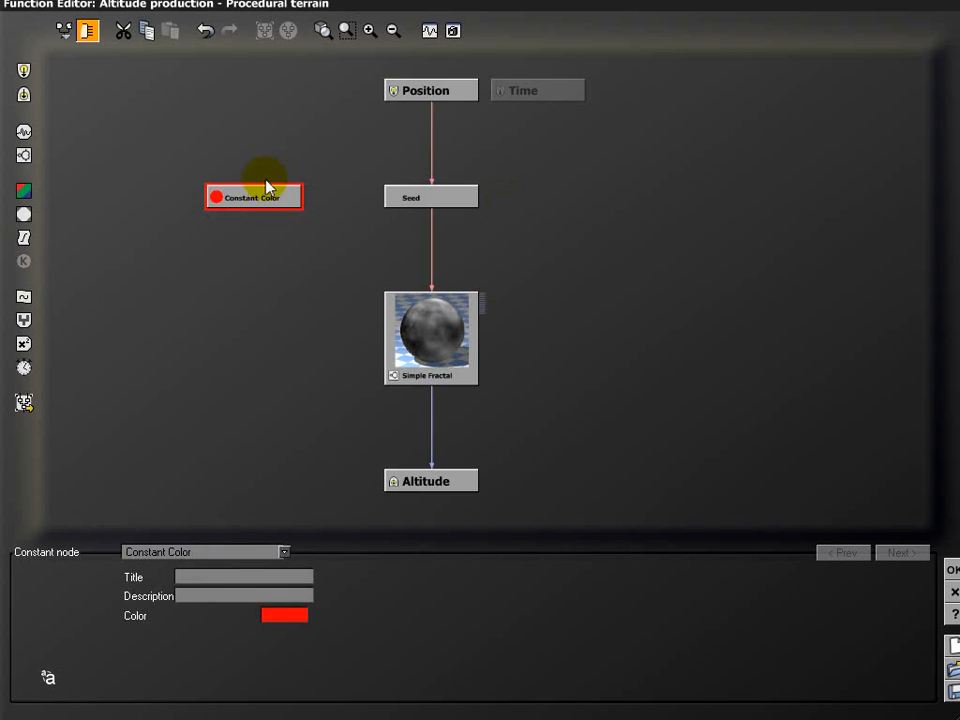
click(285, 553)
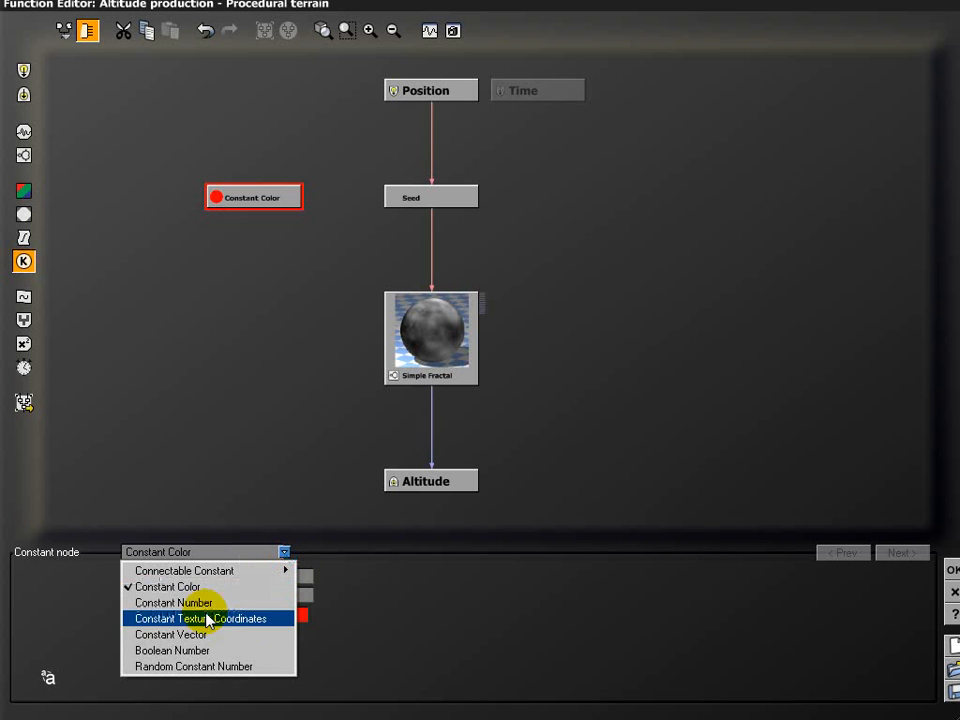
click(240, 666)
drag(240, 204, 240, 240)
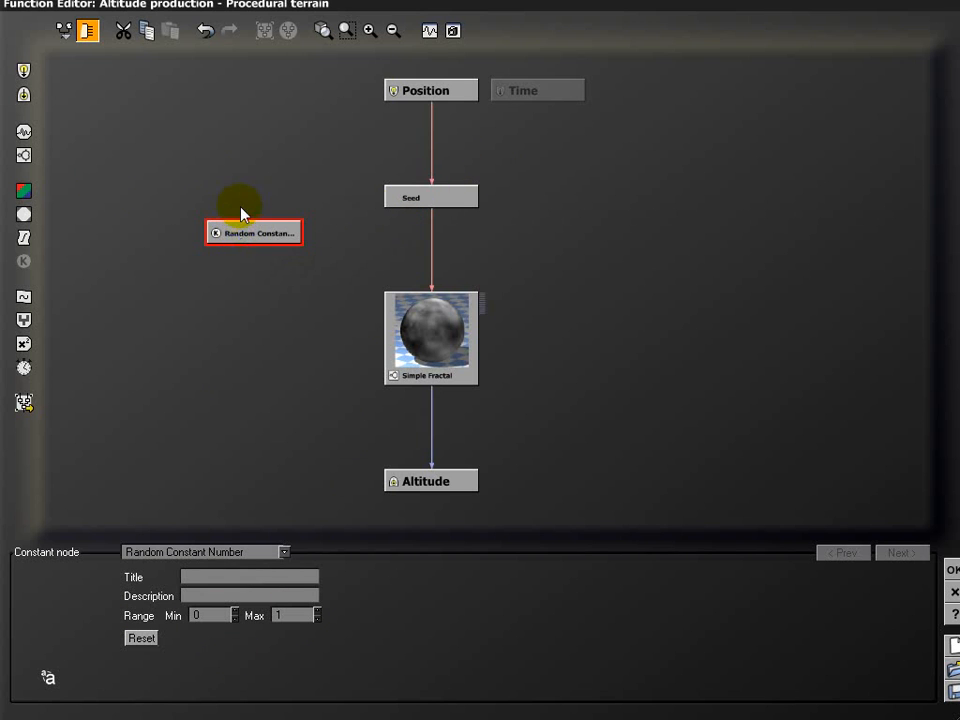
- Review the random constant's Min and Max range against the Seed node, and delete the random constant node
click(432, 197)
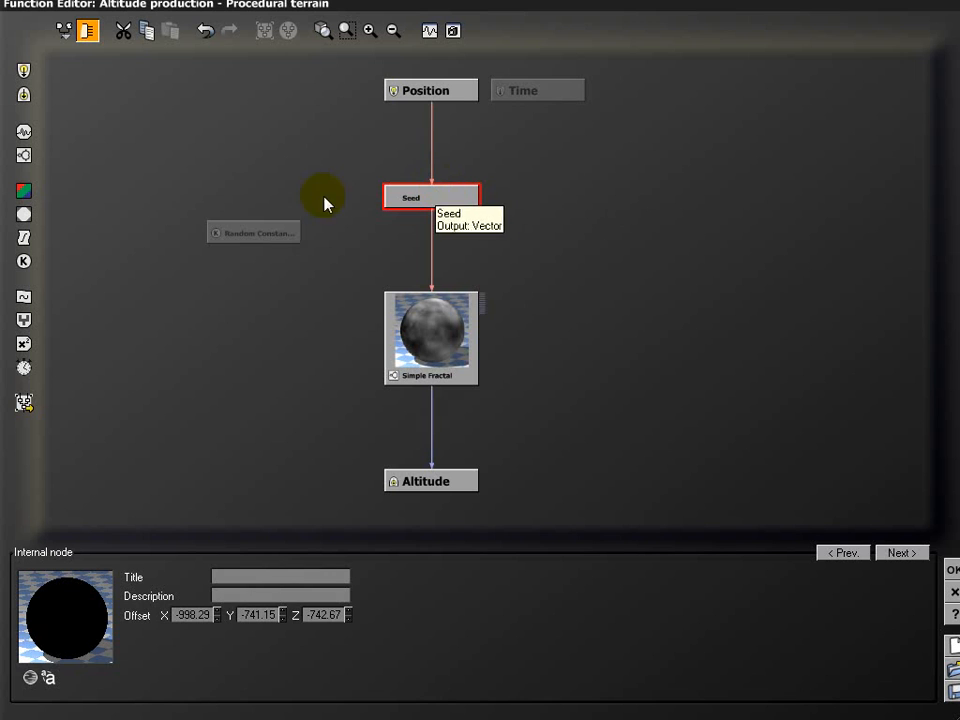
click(250, 232)
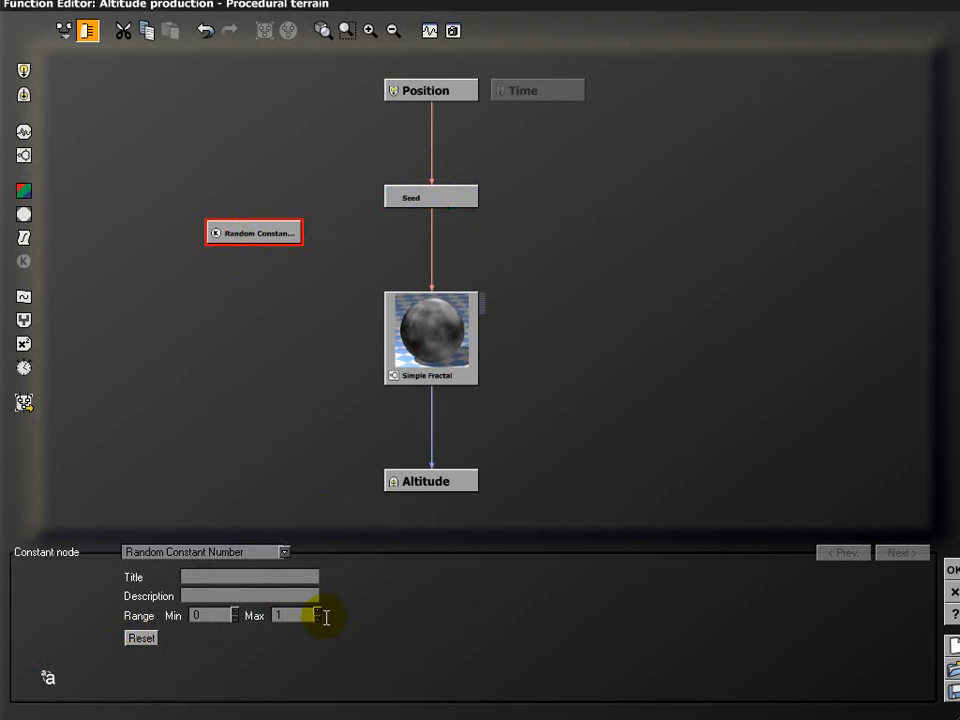
click(208, 613)
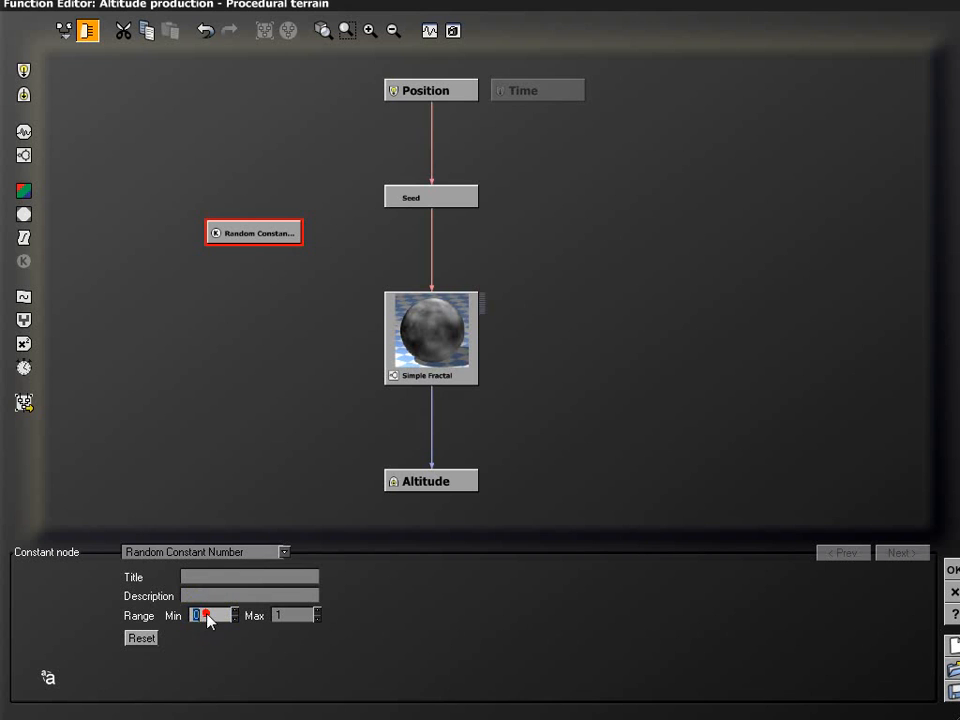
click(283, 612)
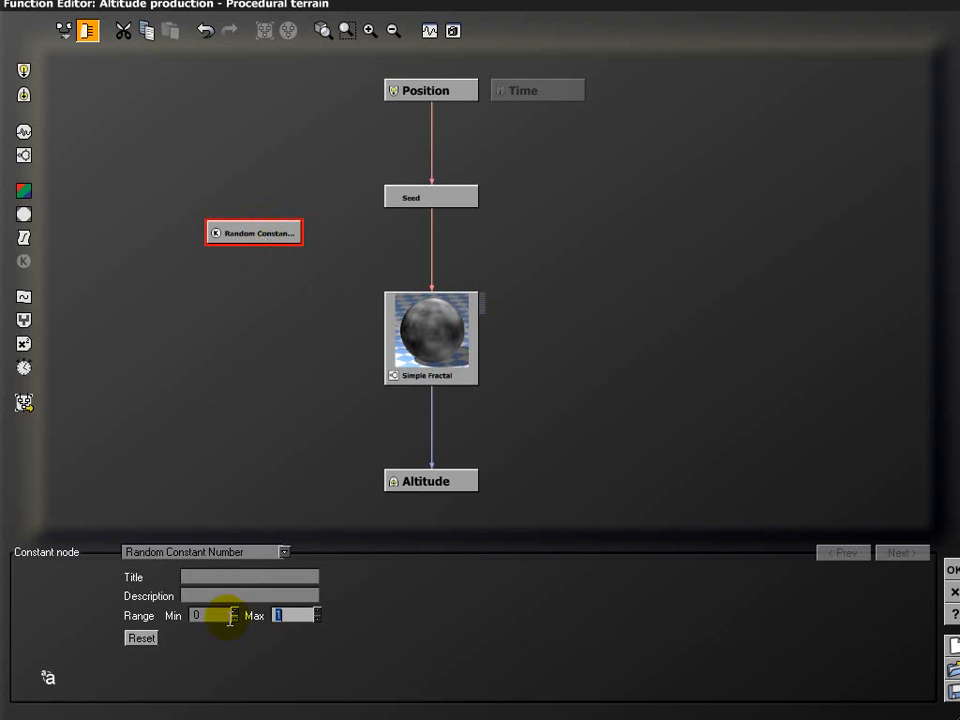
click(264, 234)
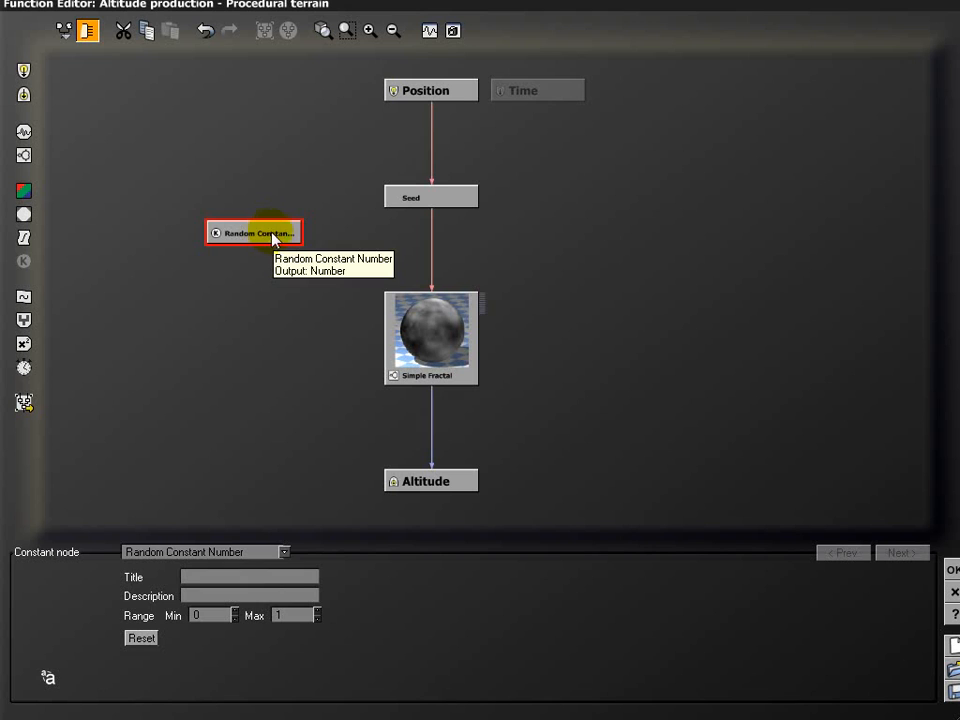
key(Delete)
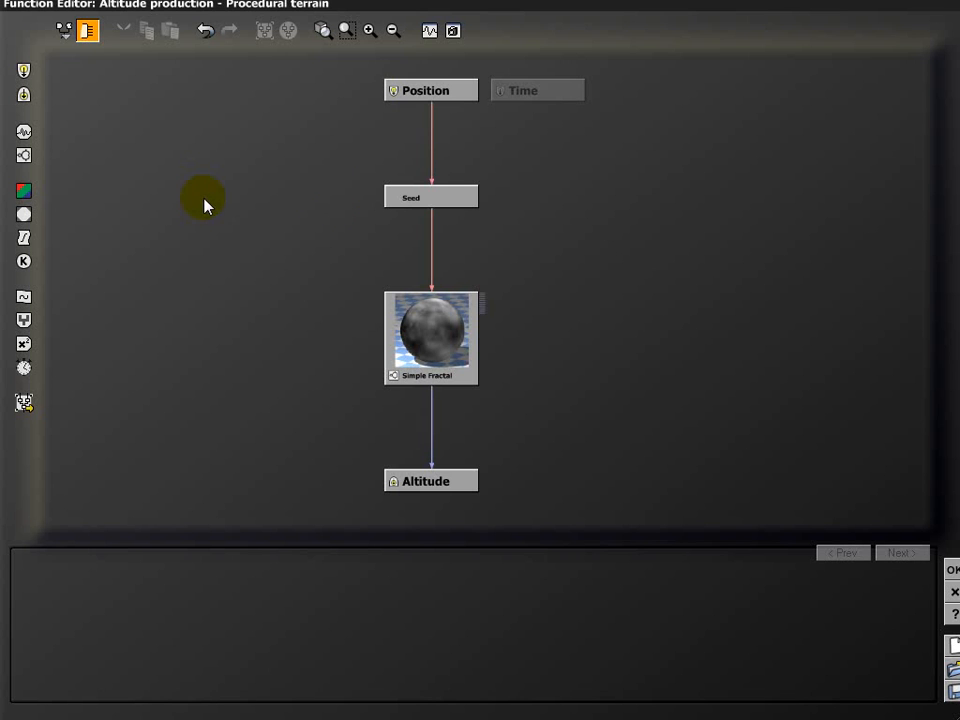
- Examine the X, Y and Z offset values of the Seed node
click(425, 200)
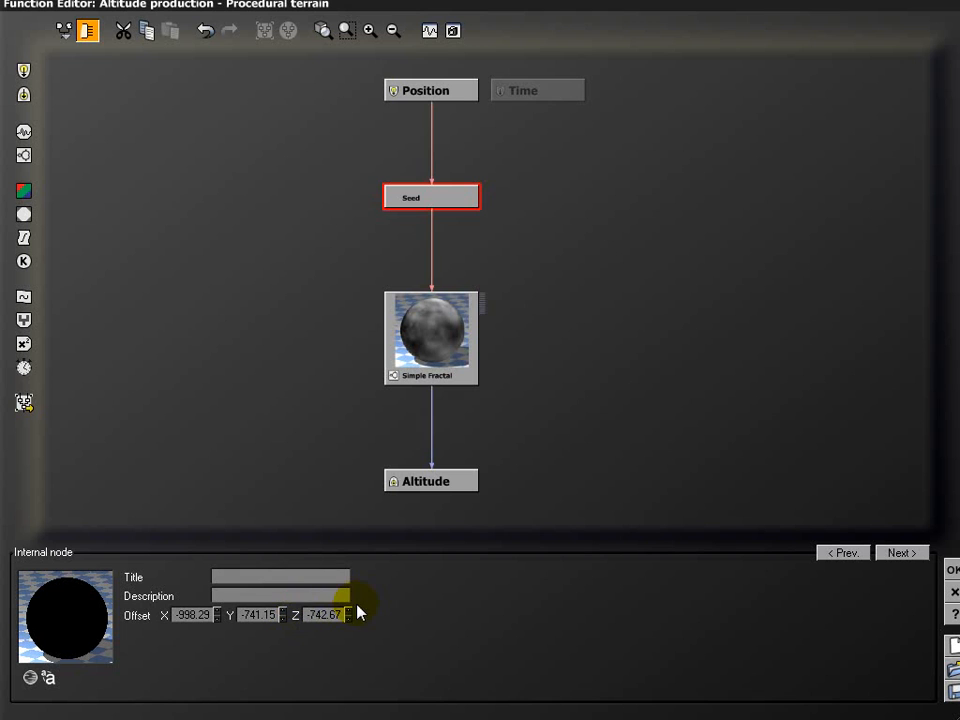
click(431, 195)
click(428, 190)
- Move the Simple Fractal node up directly beneath the Seed node
click(437, 322)
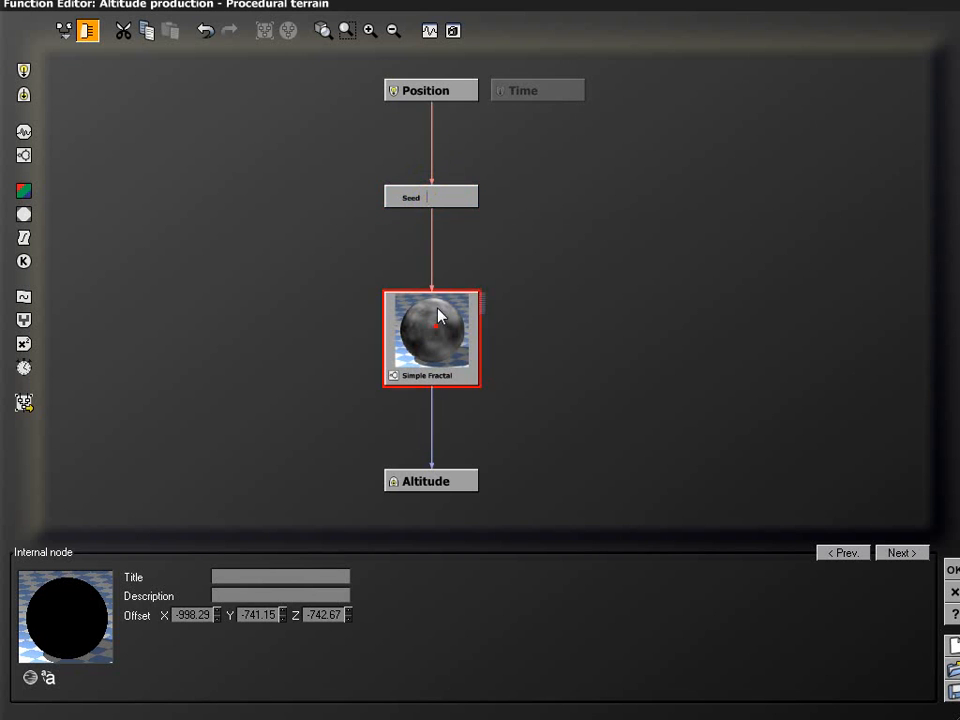
drag(437, 316, 433, 248)
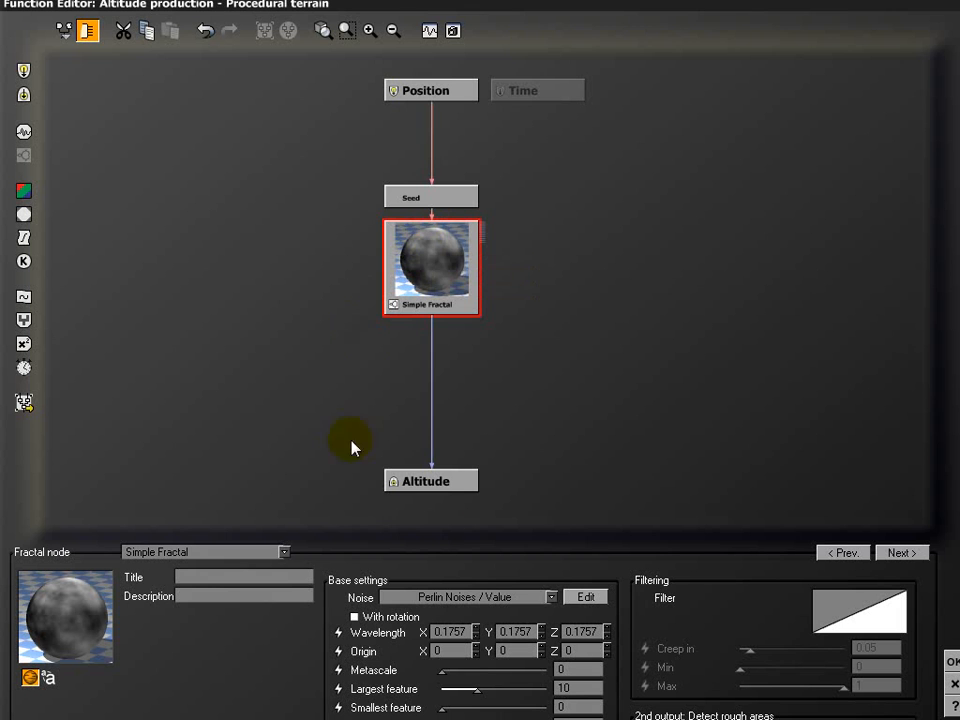
- Change the Simple Fractal node's type to Terrain Fractal
drag(68, 2, 101, 27)
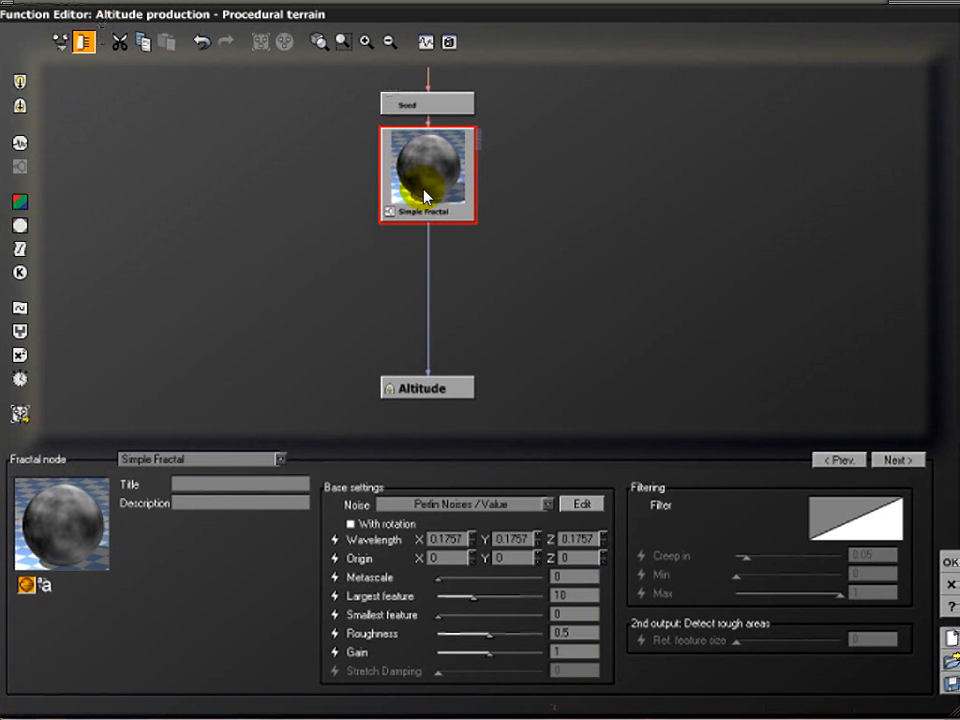
click(317, 43)
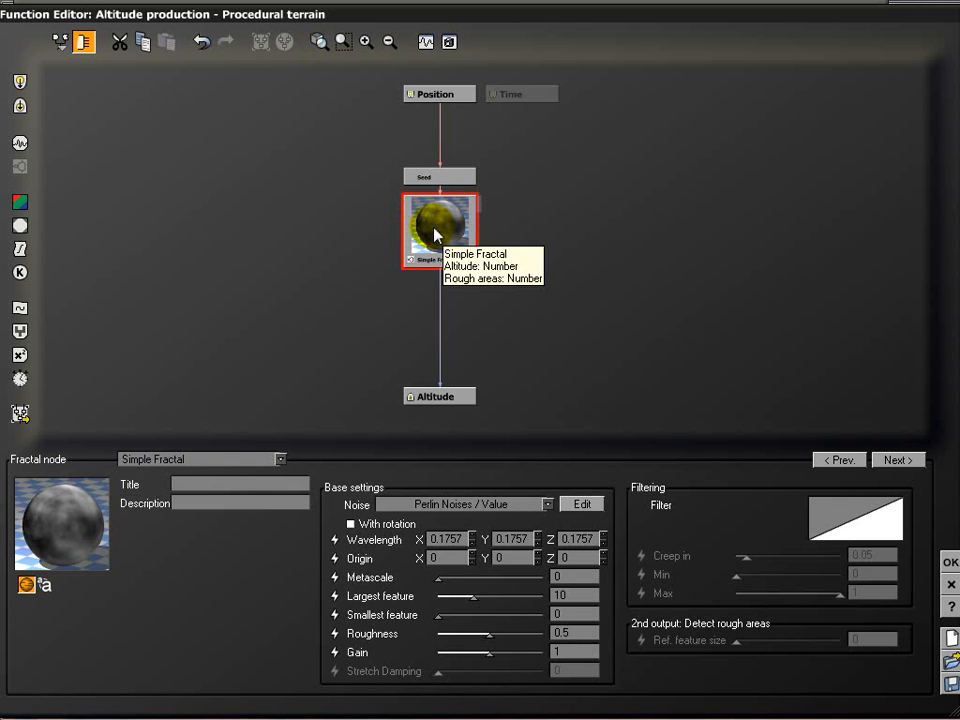
click(281, 459)
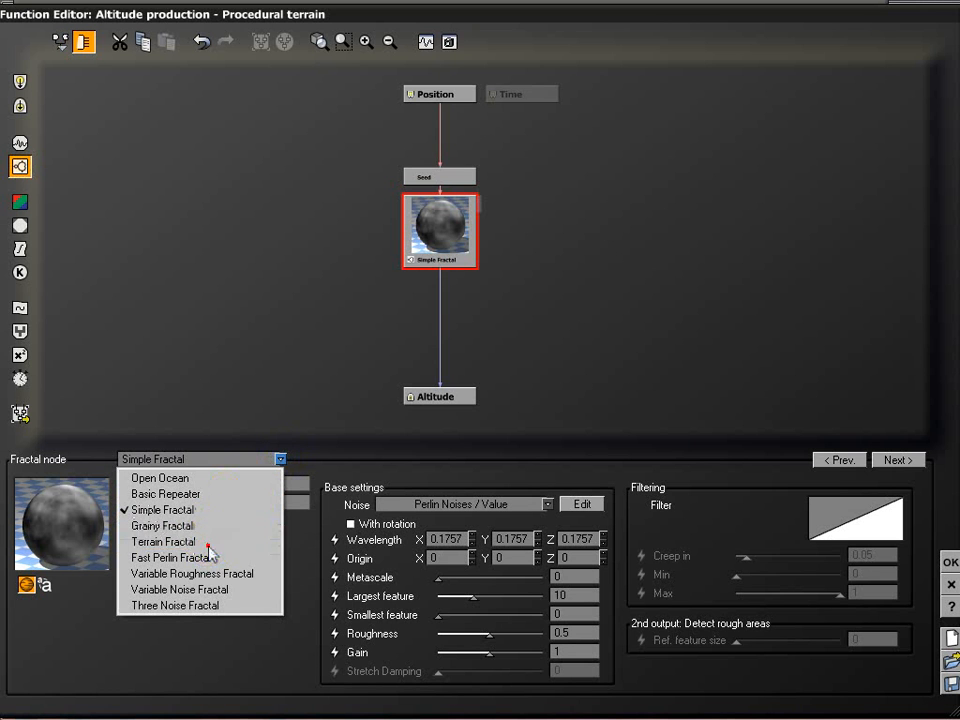
click(209, 549)
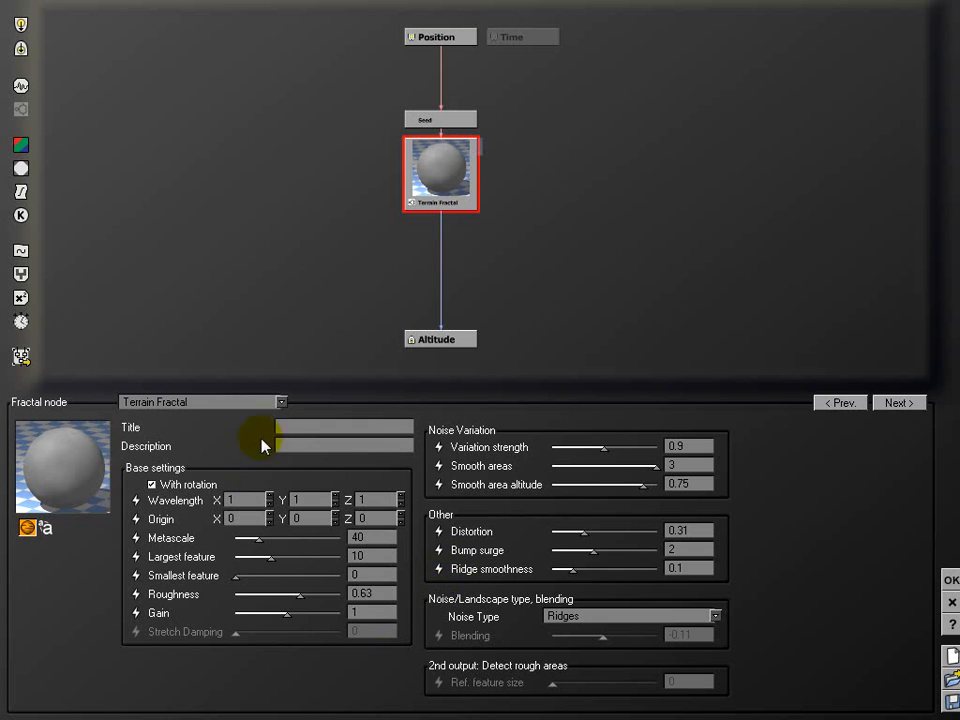
- Change the fractal node's type to Open Ocean and move the Time input farther away from the Position input
click(280, 403)
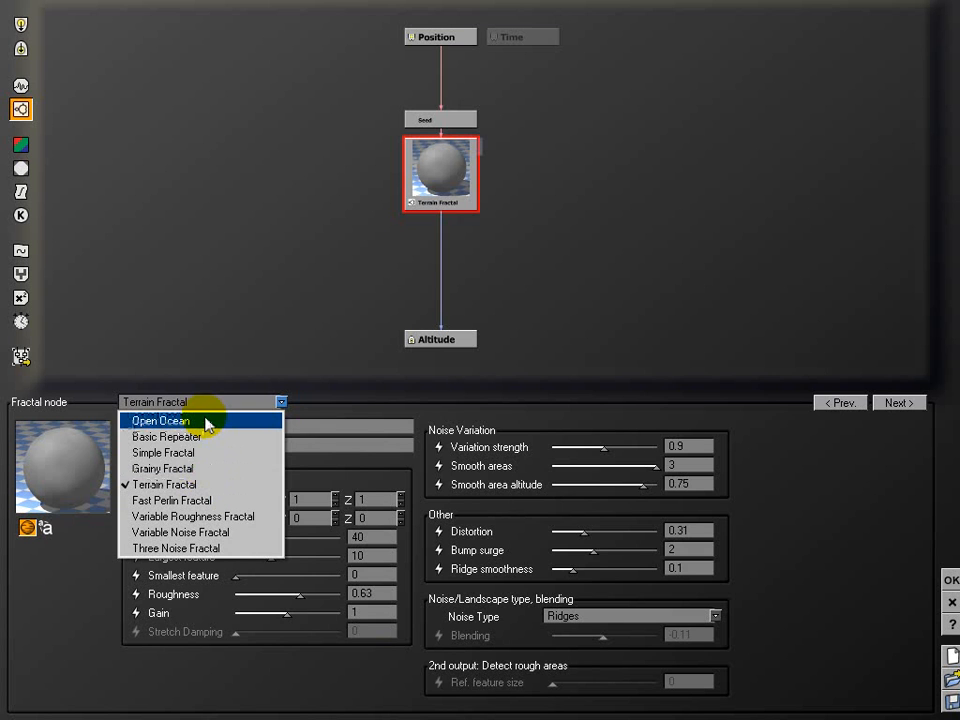
click(160, 421)
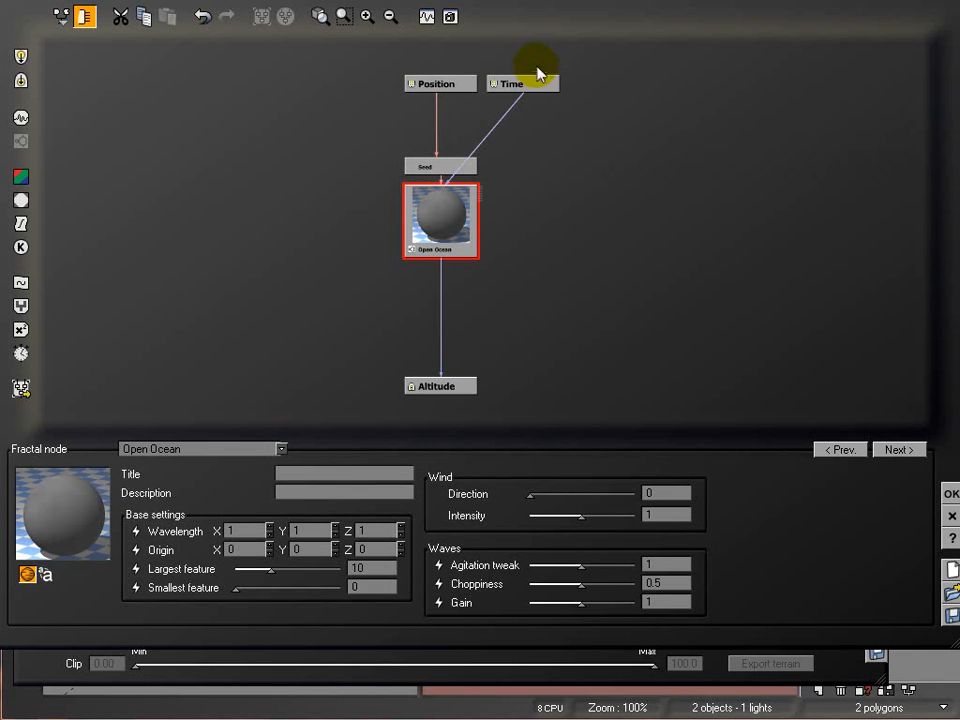
drag(512, 90, 574, 111)
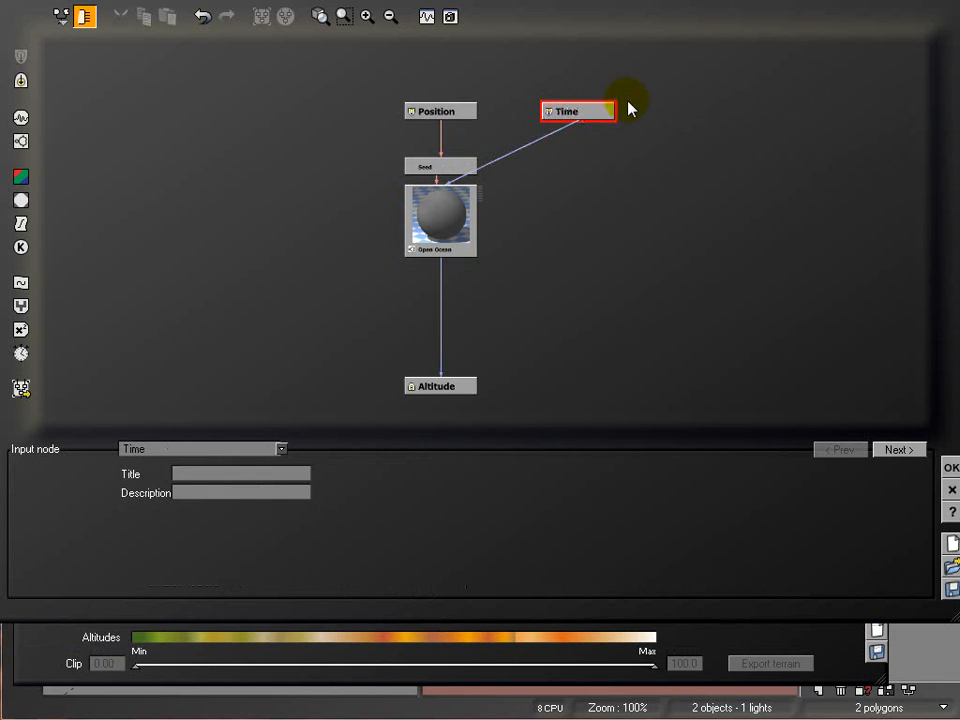
- Set the Open Ocean node's wind direction to 360
click(453, 203)
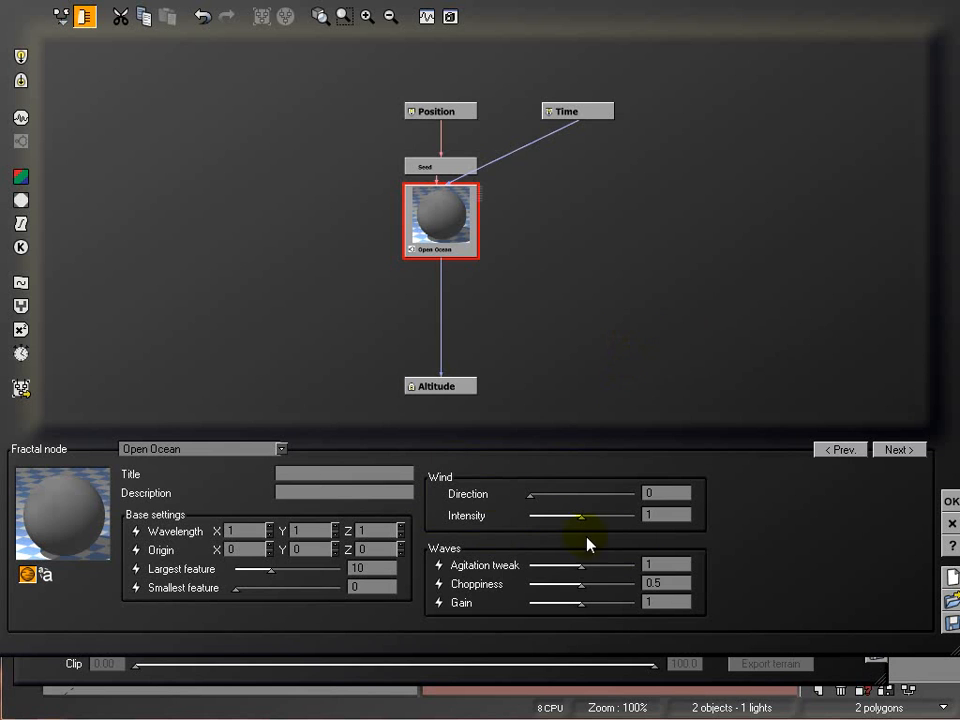
drag(543, 493, 662, 494)
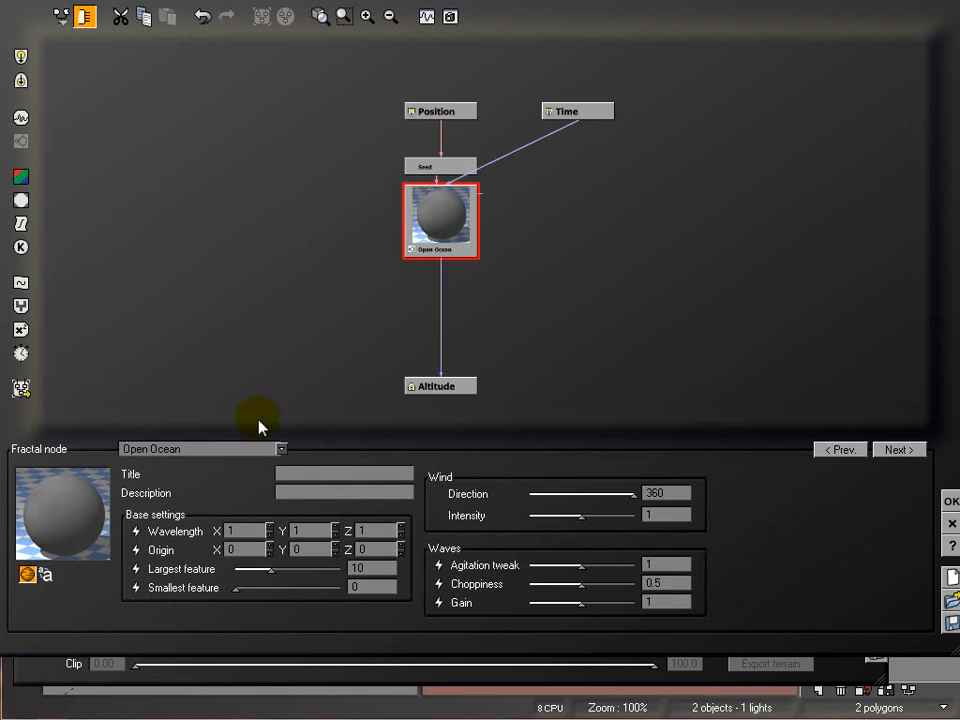
- Change the fractal node's type from Open Ocean to Simple Fractal
click(272, 449)
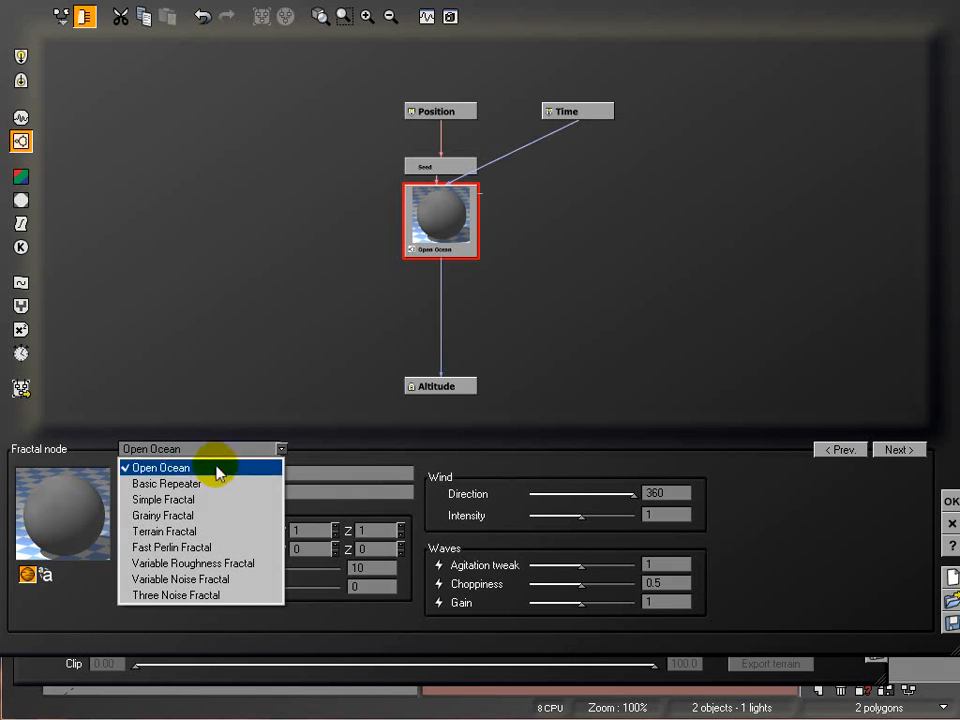
click(163, 499)
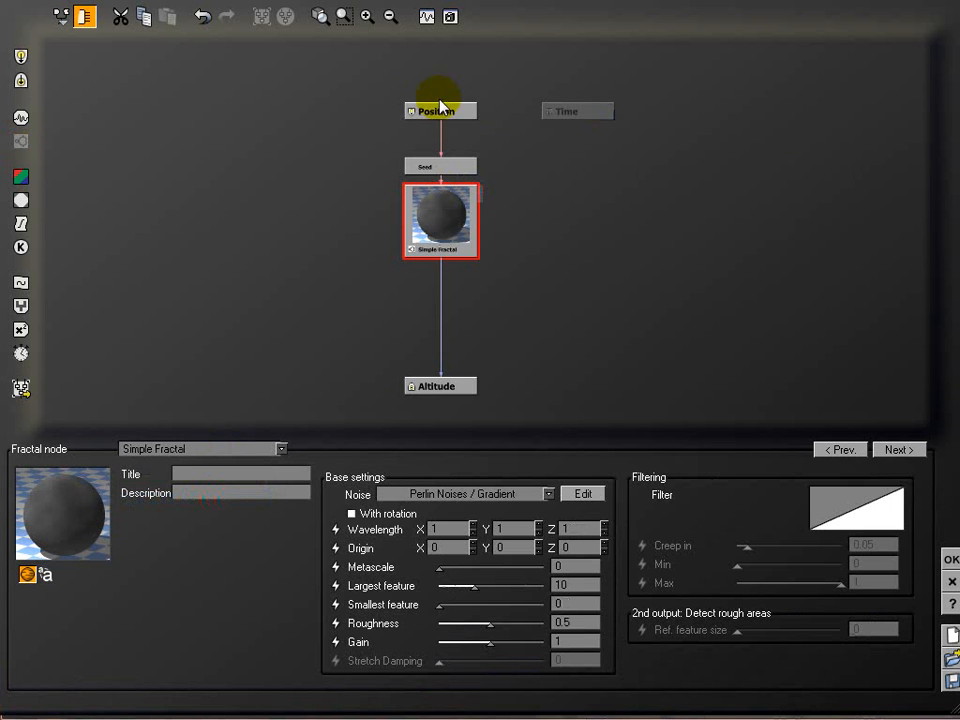
- Move the Simple Fractal node farther below the Seed node, and review the Seed and fractal nodes' settings
drag(478, 218, 478, 272)
click(584, 116)
click(418, 218)
click(450, 172)
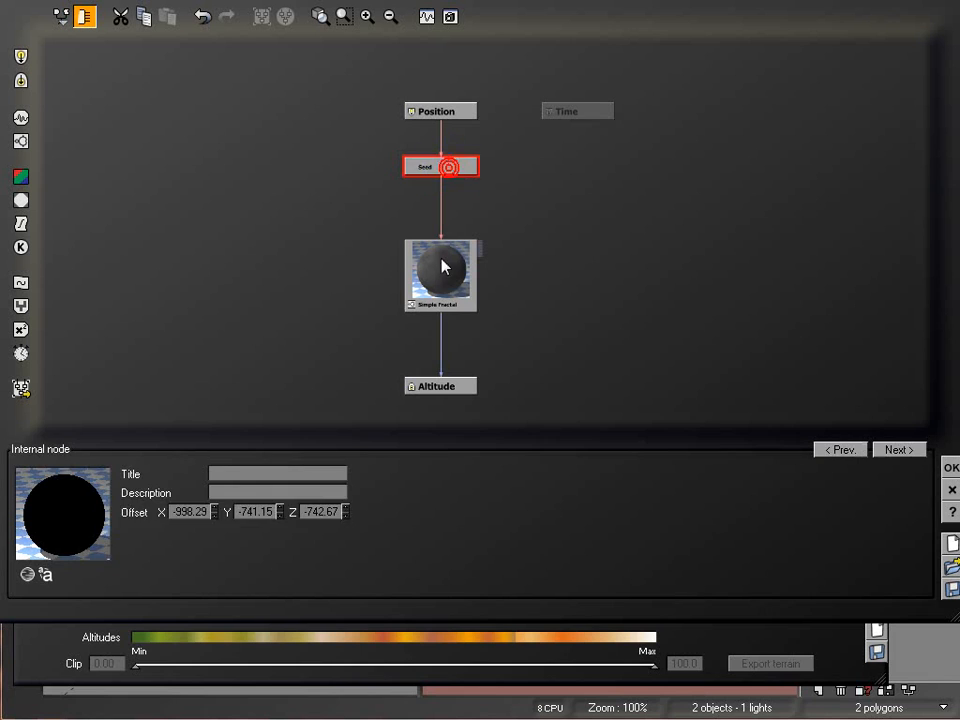
click(446, 260)
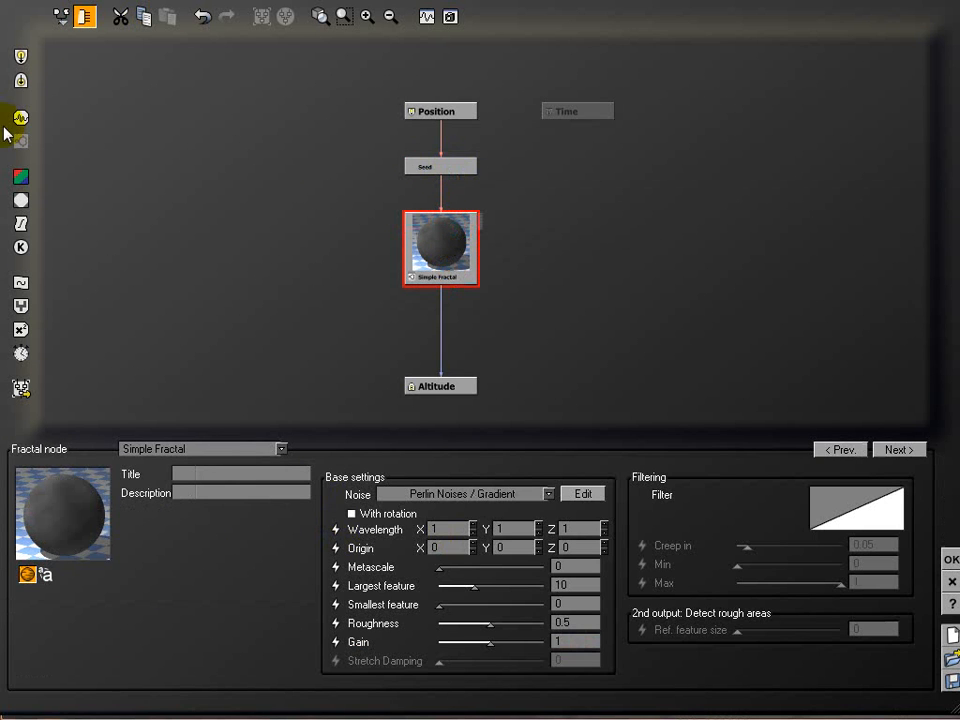
- Move the function editor aside and narrow it to uncover the Terrain Editor, zooming out the node graph to fit
drag(7, 82, 285, 144)
drag(578, 2, 611, 1)
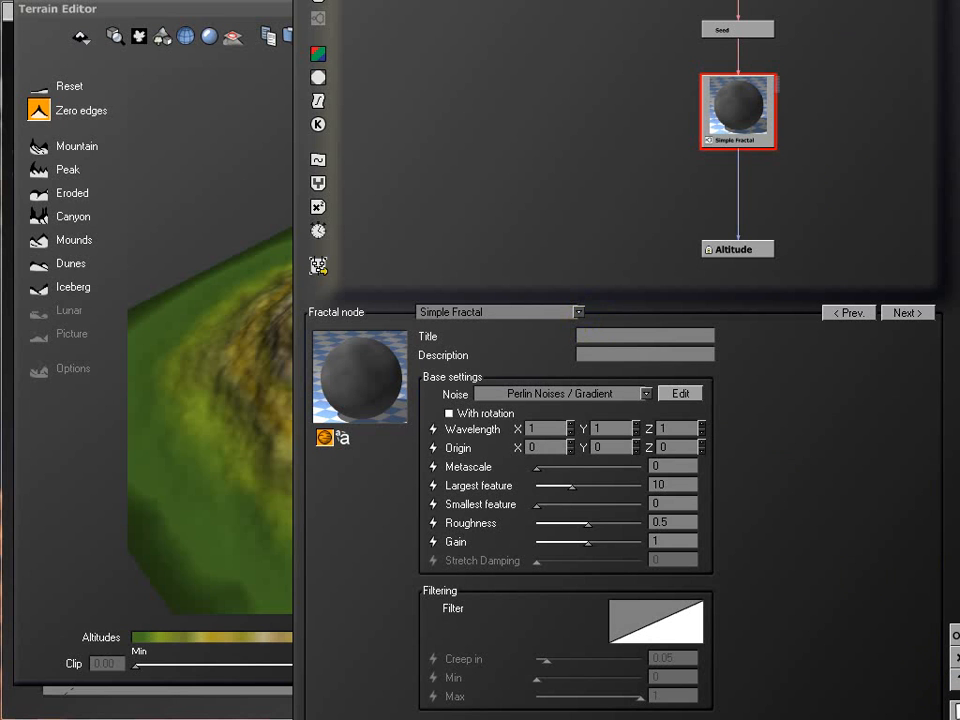
mouse_move(613, 4)
mouse_down()
mouse_move(591, 8)
mouse_move(598, 1)
mouse_up()
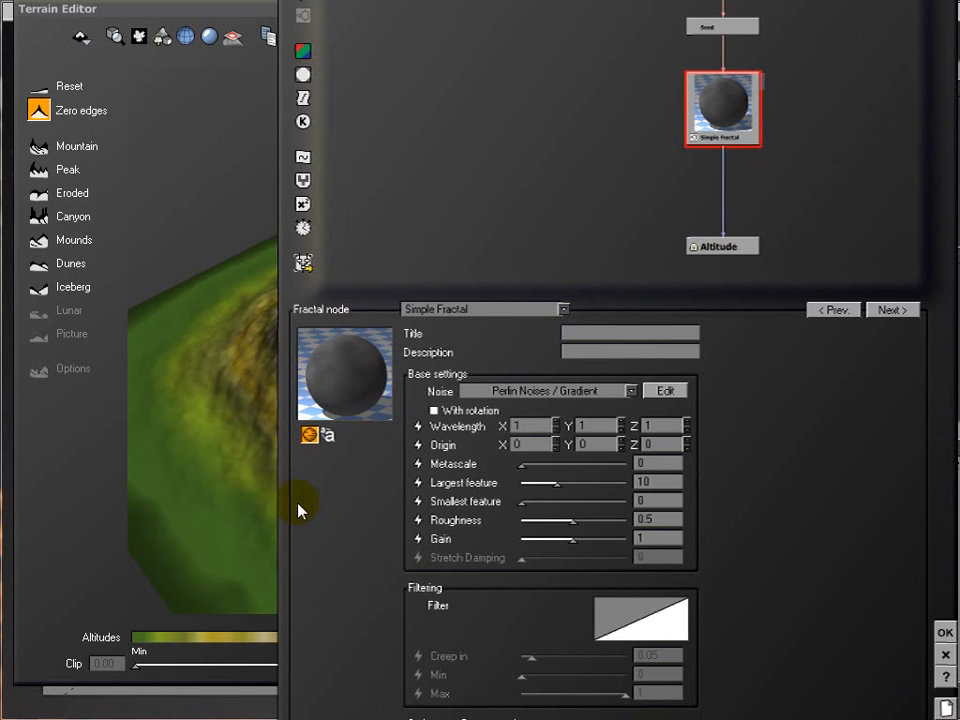
drag(279, 508, 324, 508)
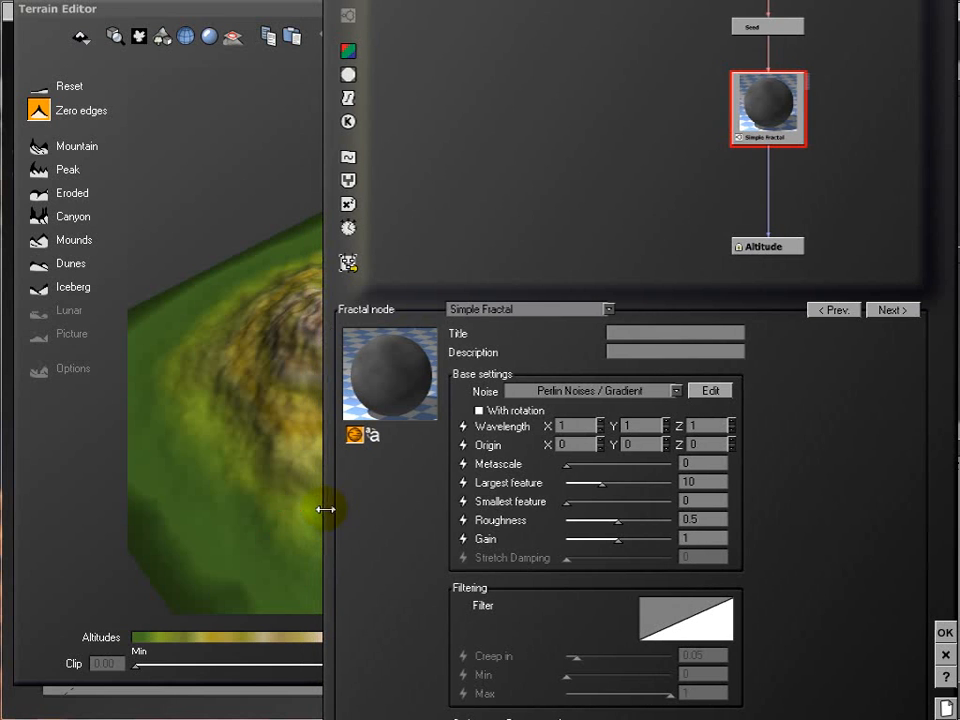
scroll(766, 82, down, 3)
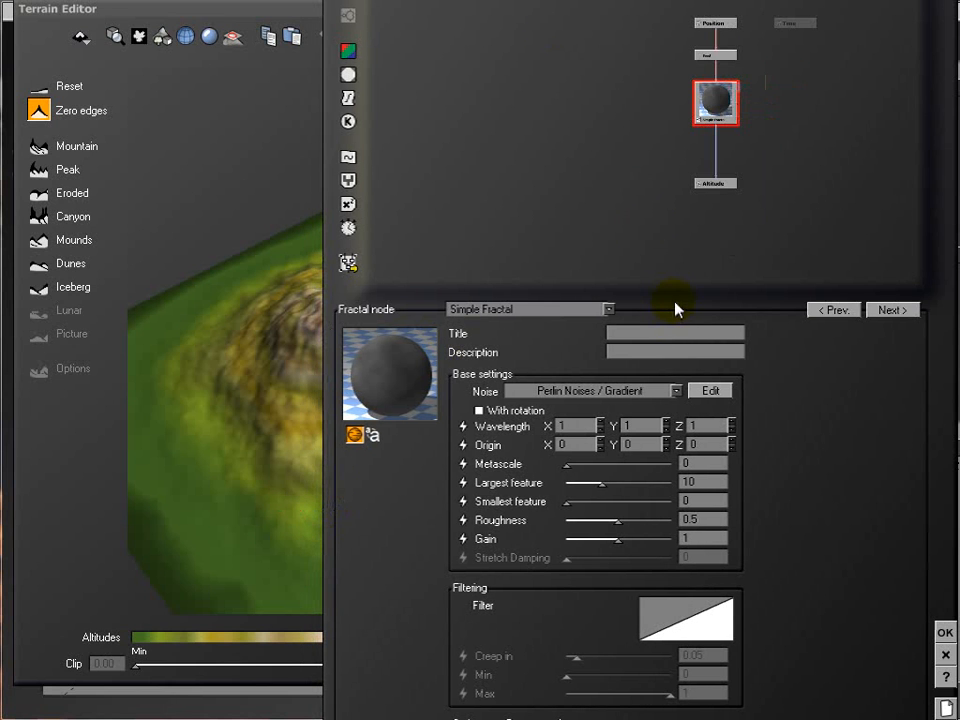
mouse_move(766, 4)
mouse_down()
mouse_move(757, 94)
mouse_move(789, 9)
mouse_move(753, 9)
mouse_move(778, 0)
mouse_move(757, 0)
mouse_up()
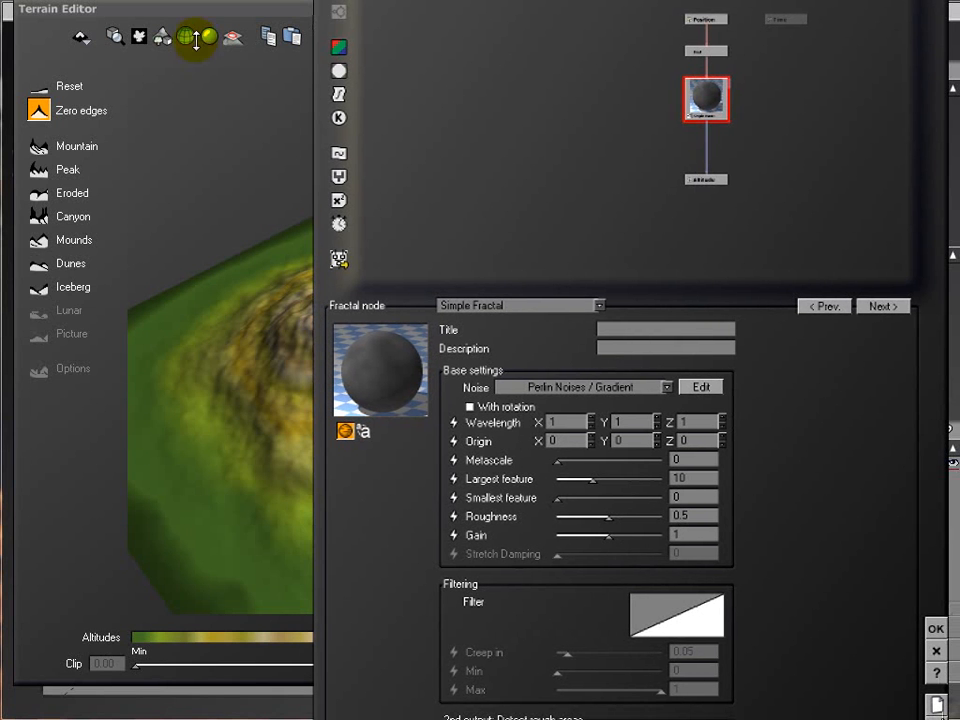
- Reposition the Terrain Editor and zoom out its preview so the whole terrain shows beside the function editor
mouse_move(199, 12)
mouse_down()
mouse_move(0, 21)
mouse_move(191, 12)
mouse_up()
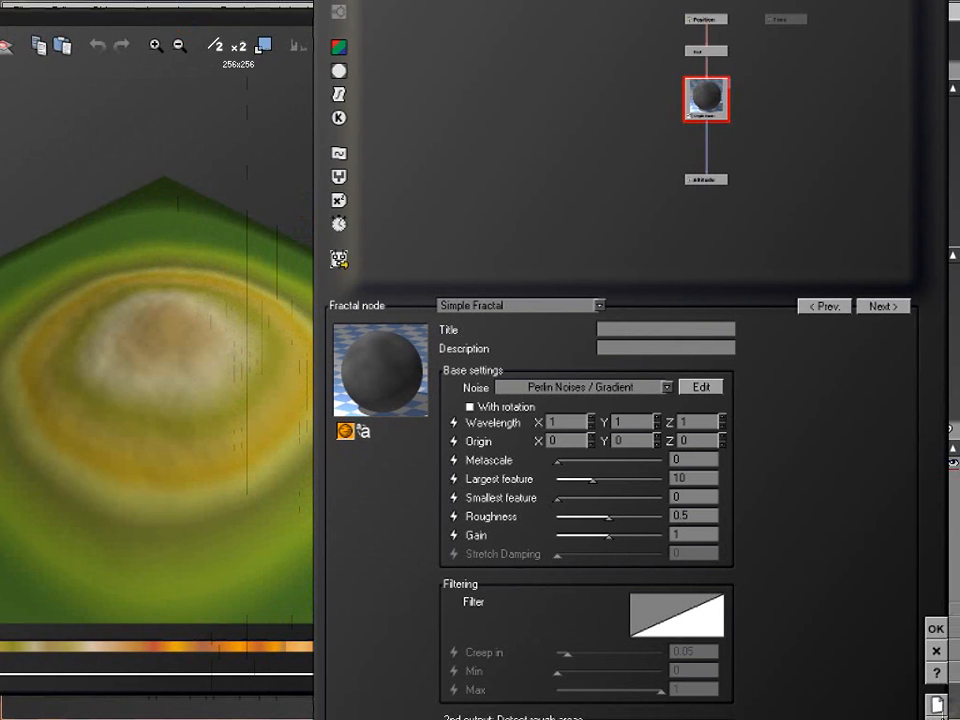
drag(0, 21, 75, 106)
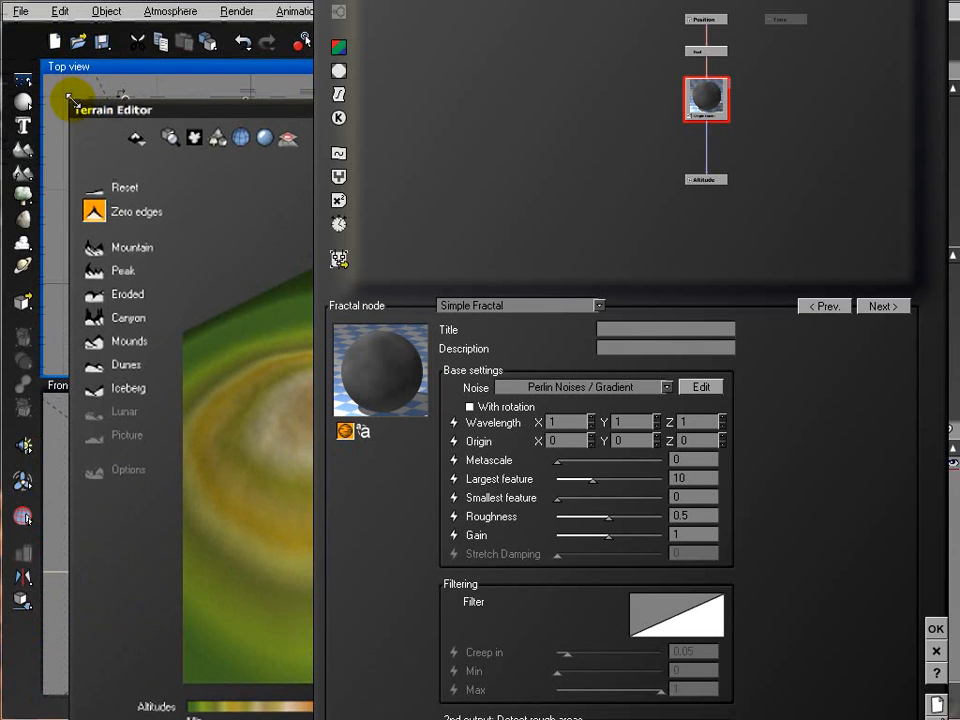
drag(203, 113, 0, 28)
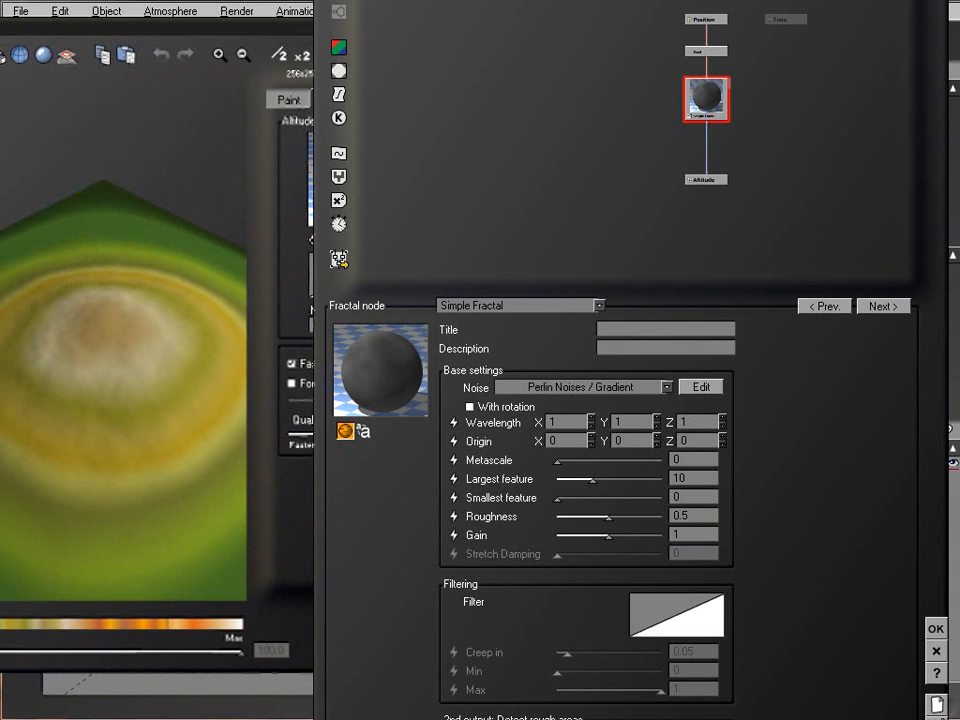
click(238, 55)
click(238, 55)
mouse_move(0, 28)
mouse_down()
mouse_move(0, 93)
mouse_move(6, 26)
mouse_up()
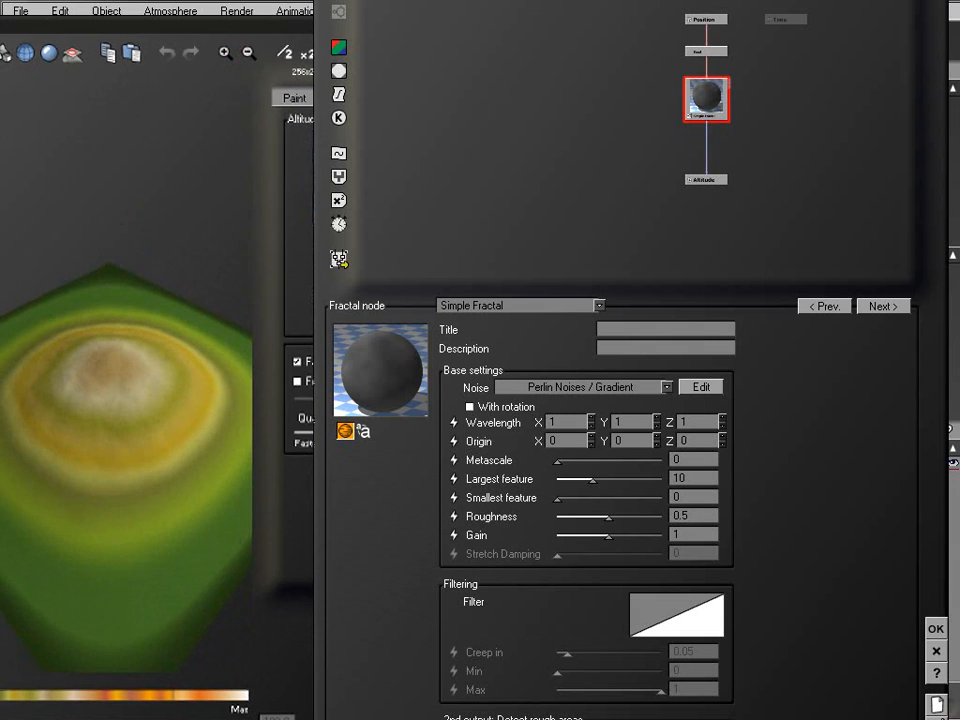
drag(0, 719, 28, 670)
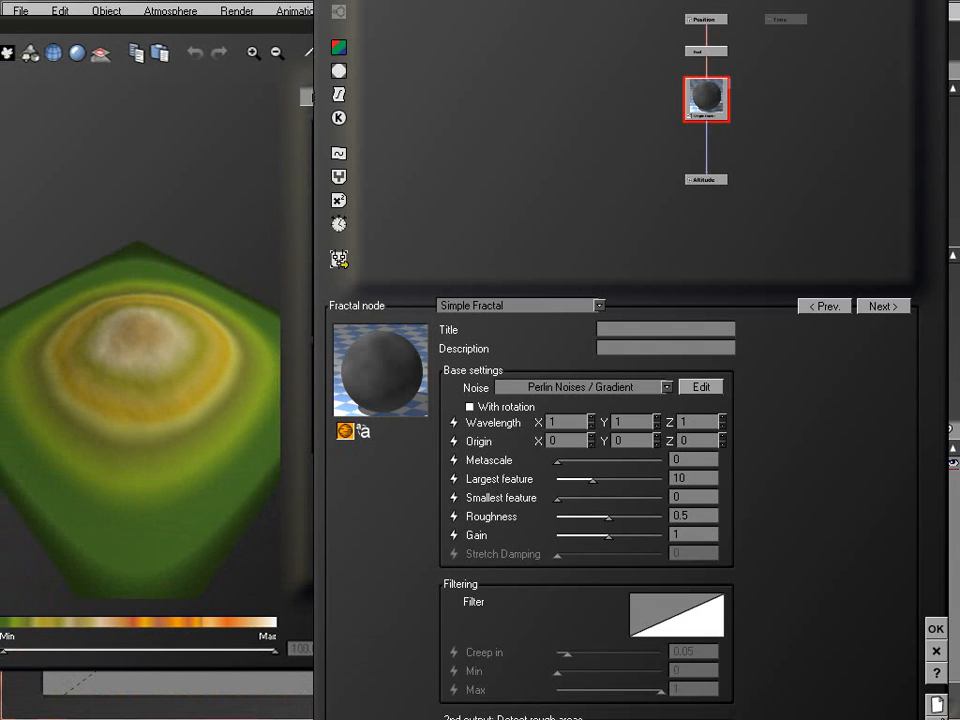
mouse_move(213, 25)
mouse_down()
mouse_move(193, 21)
mouse_move(224, 21)
mouse_up()
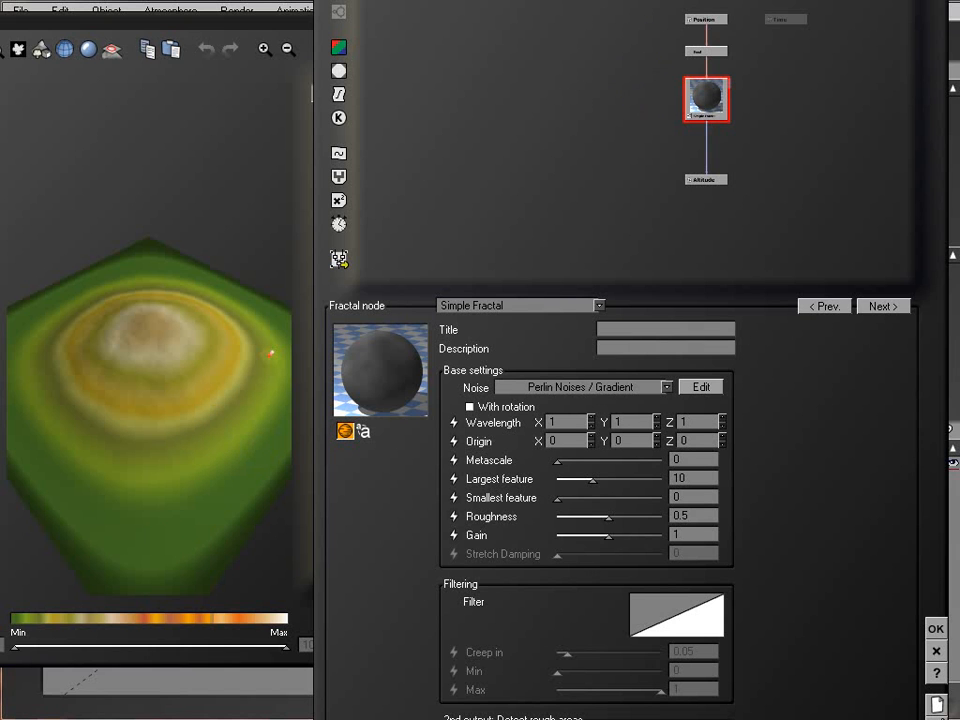
- Shift the function editor slightly farther from the terrain preview and raise the Simple Fractal's Largest feature to 84.645
drag(630, 2, 658, 4)
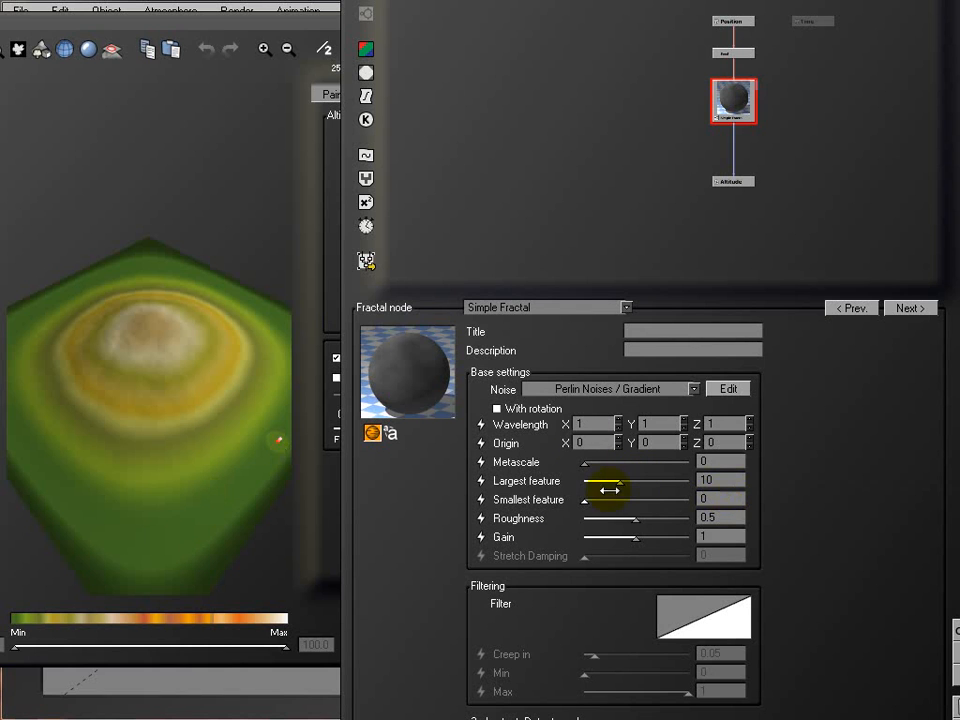
drag(611, 484, 655, 482)
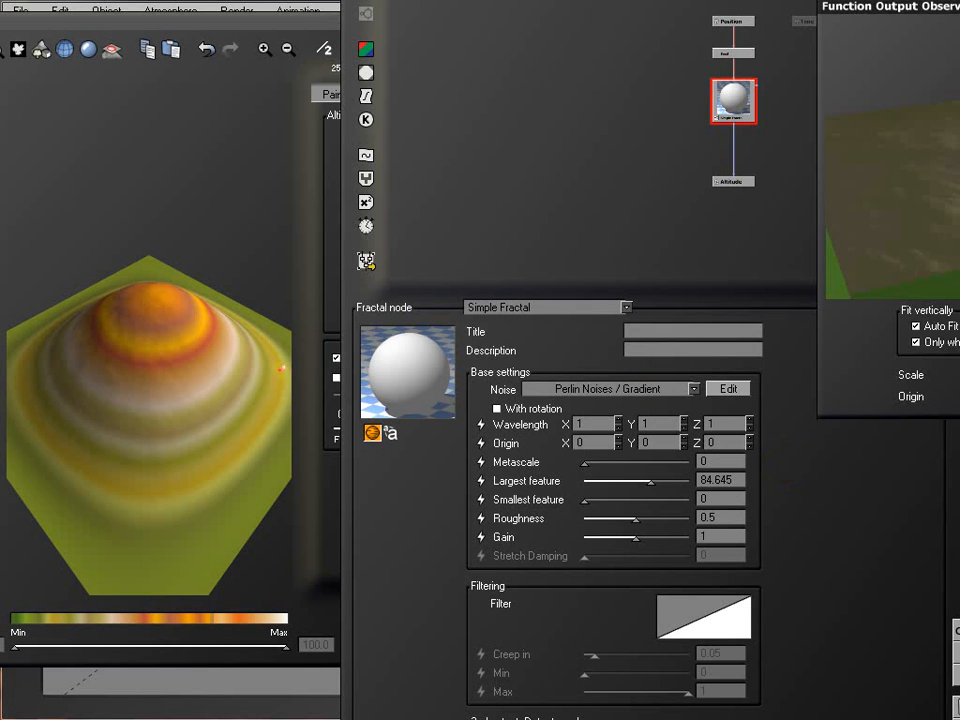
- Place the Function Output Observer near the terrain preview and compare both from several angles with Zero edges off
drag(955, 12, 505, 42)
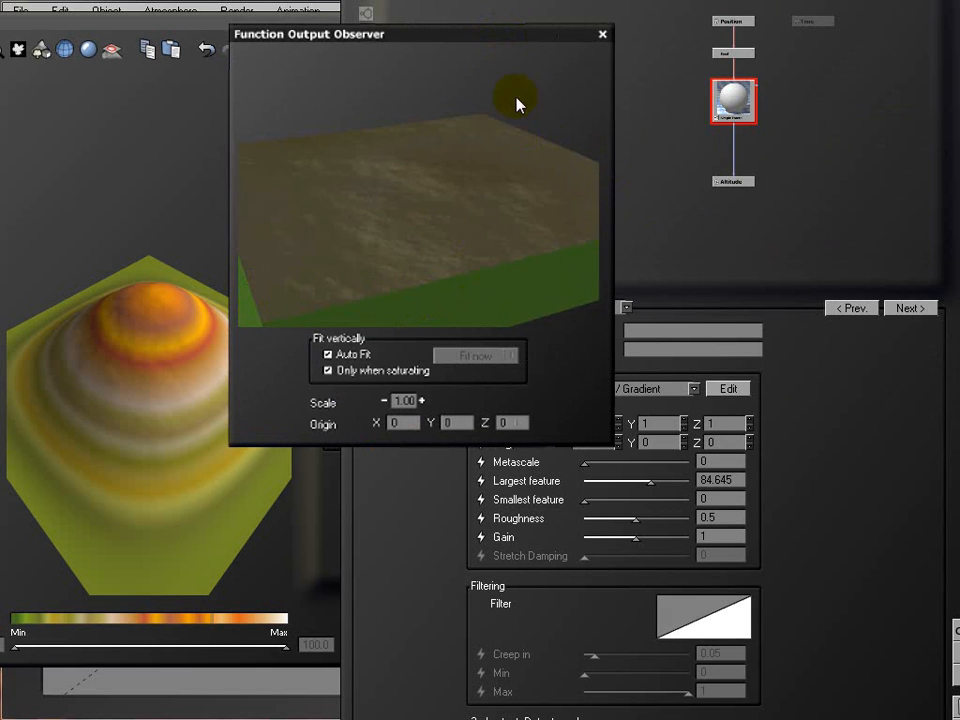
drag(486, 36, 486, 55)
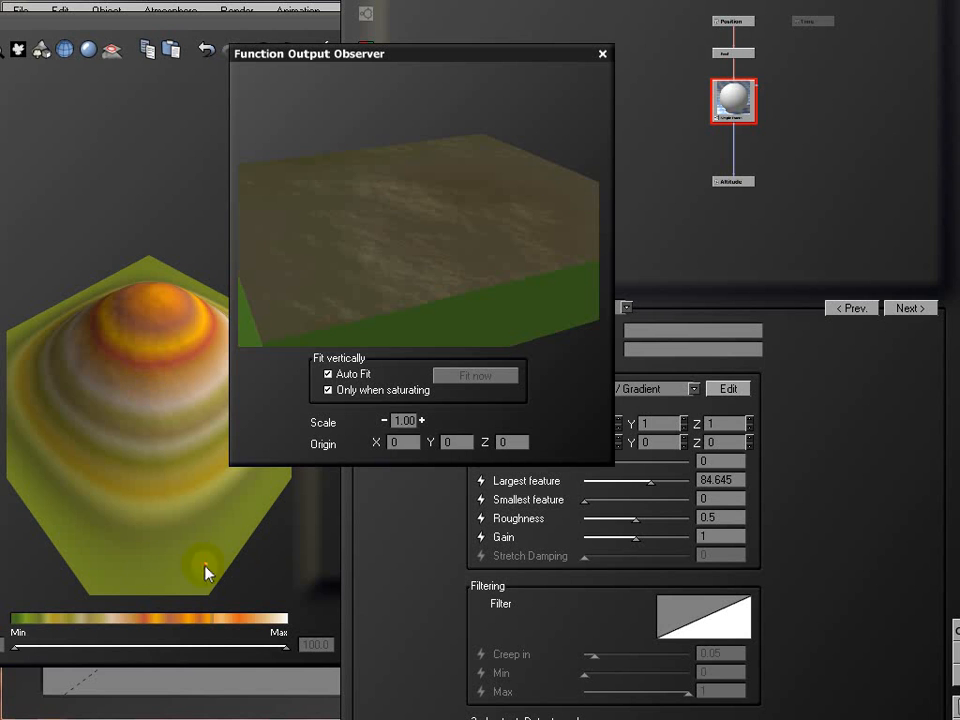
click(26, 236)
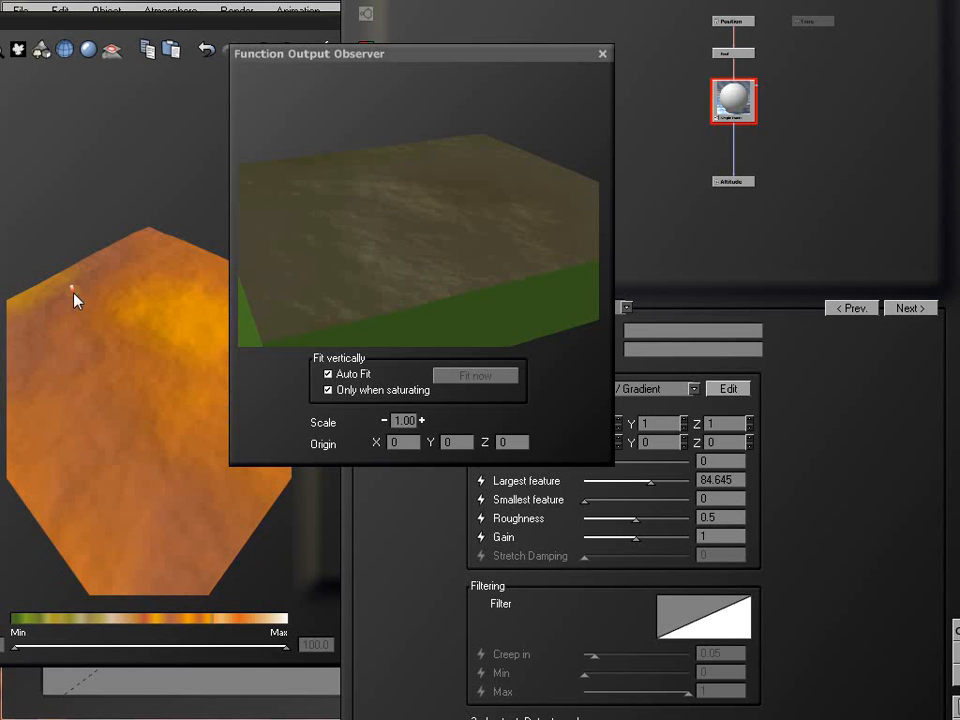
drag(178, 472, 163, 377)
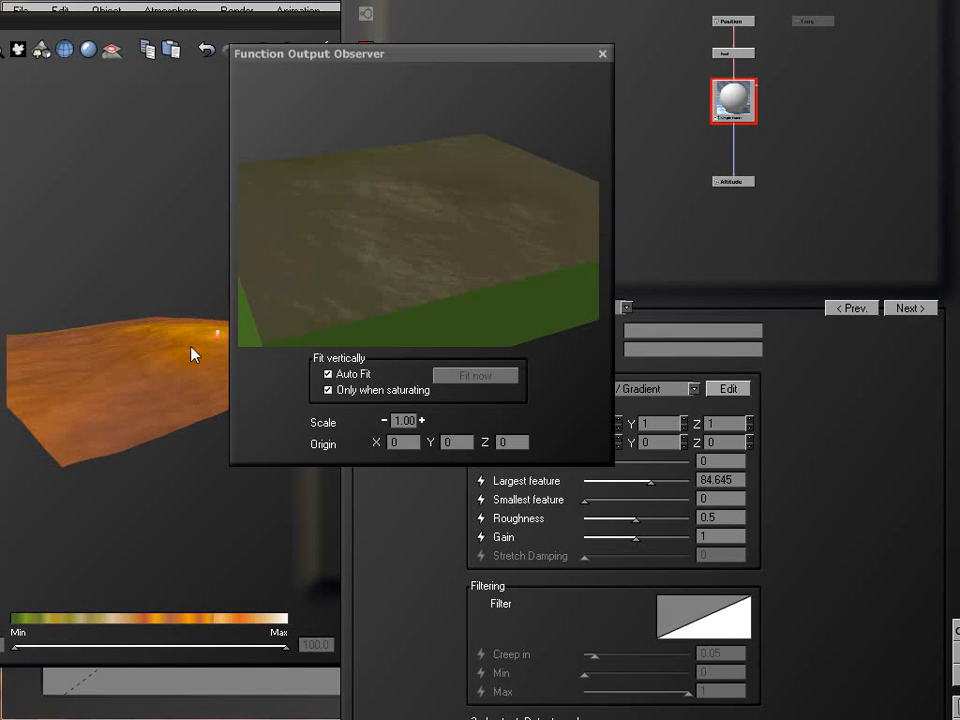
drag(190, 390, 157, 381)
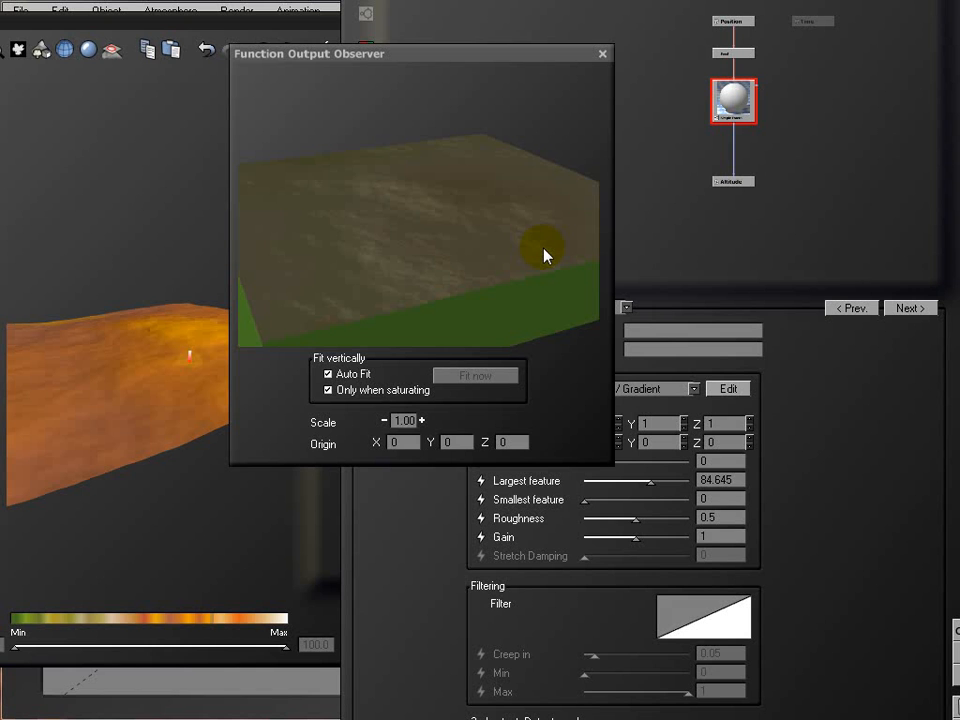
drag(71, 388, 166, 333)
mouse_move(467, 253)
mouse_down()
mouse_move(456, 257)
mouse_move(456, 246)
mouse_move(458, 255)
mouse_up()
drag(145, 353, 180, 355)
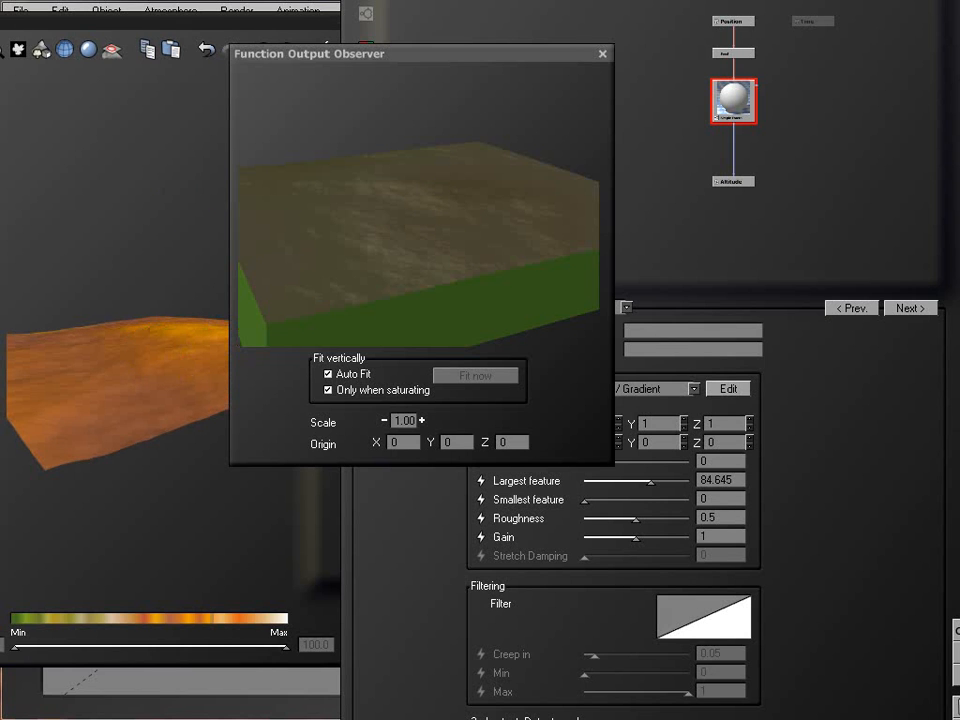
- Close the Function Output Observer and examine the terrain preview from several angles with Zero edges back on
drag(154, 374, 140, 392)
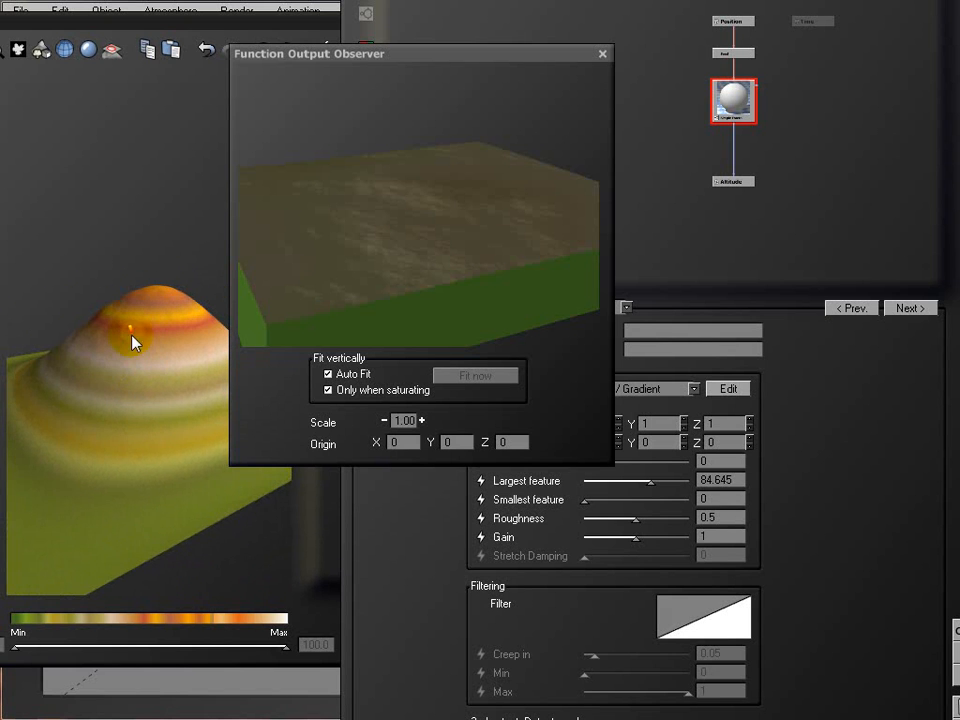
drag(98, 565, 148, 459)
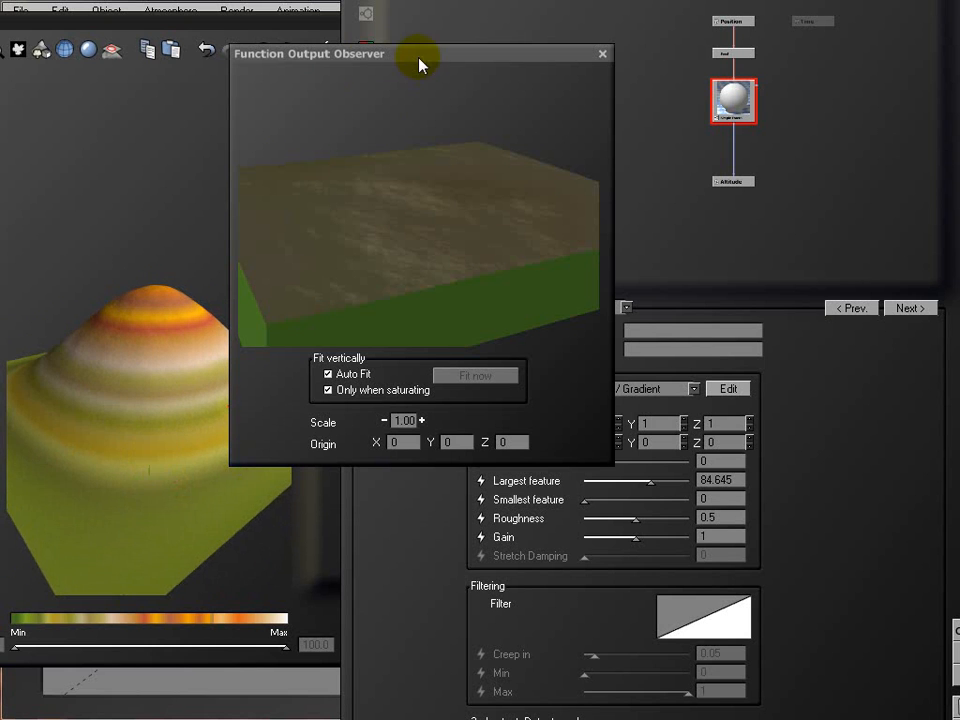
drag(420, 64, 485, 103)
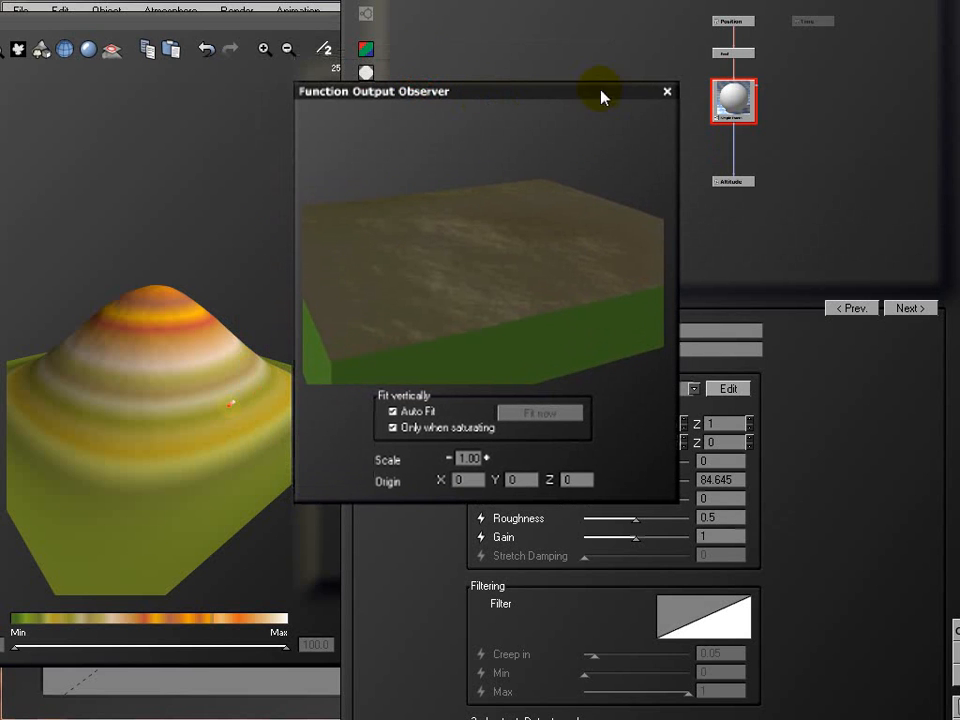
click(667, 92)
drag(58, 306, 122, 336)
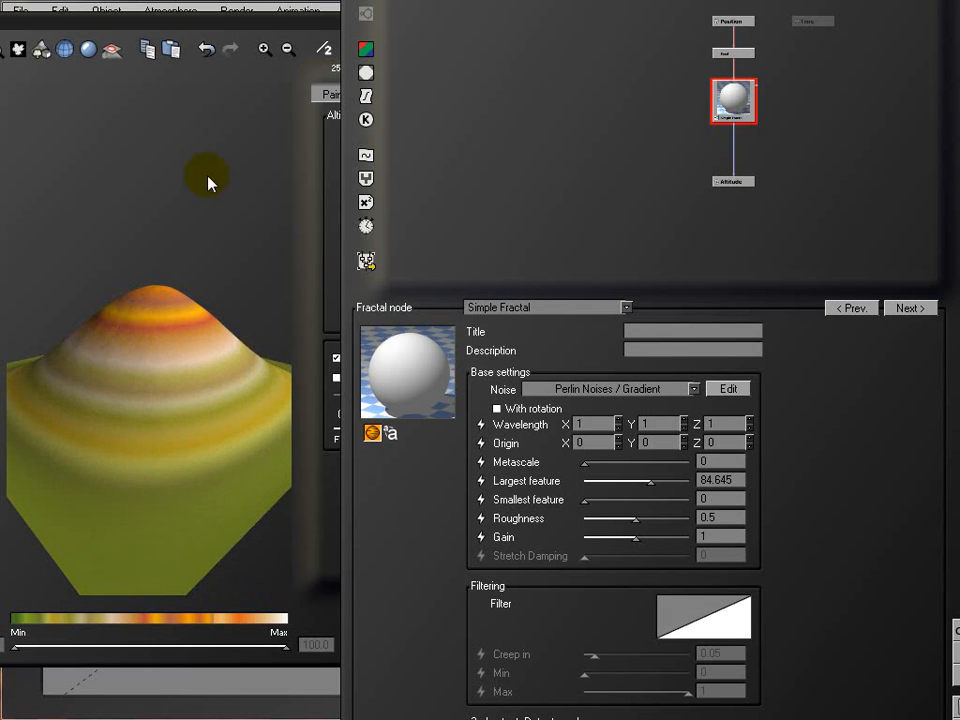
drag(178, 323, 189, 354)
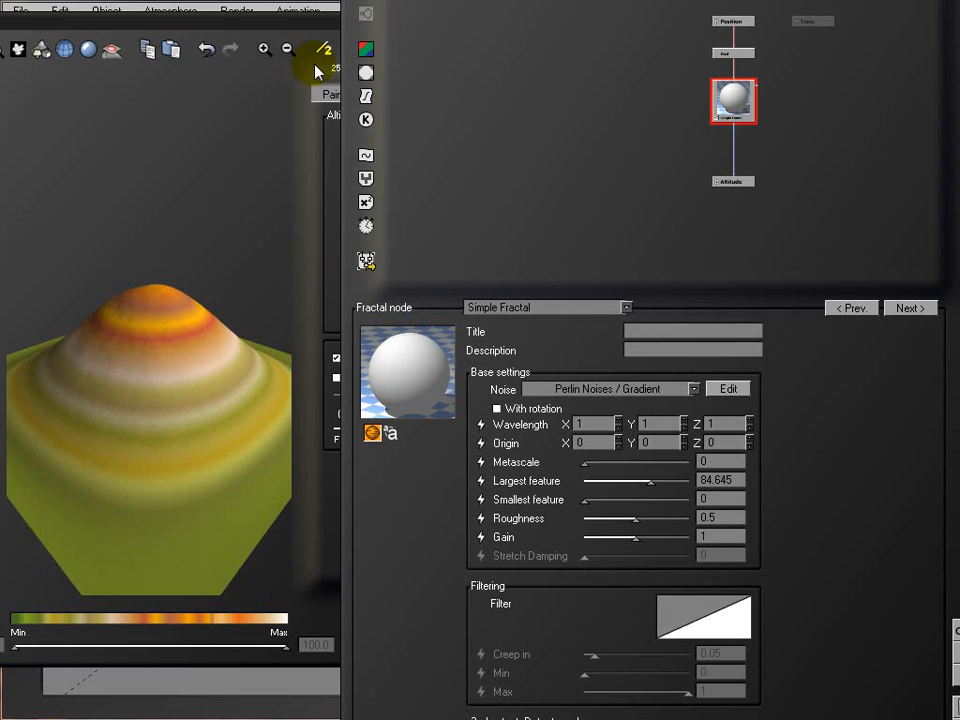
drag(204, 386, 242, 396)
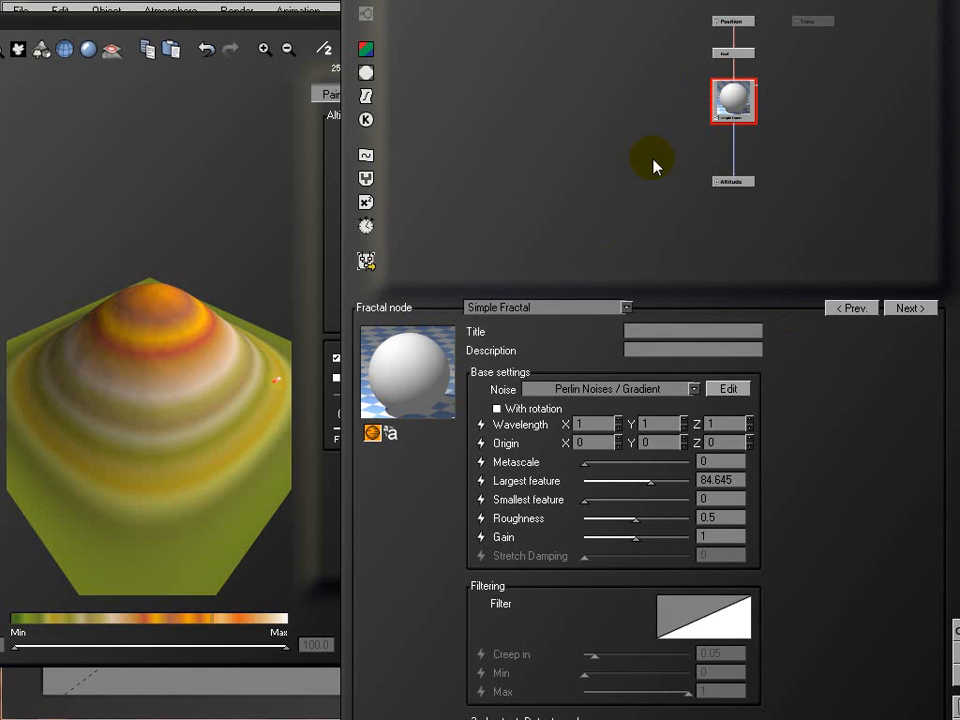
- Change the Simple Fractal's noise to Cellular Patterns / Crystals and inspect the terrain preview from several angles
click(694, 390)
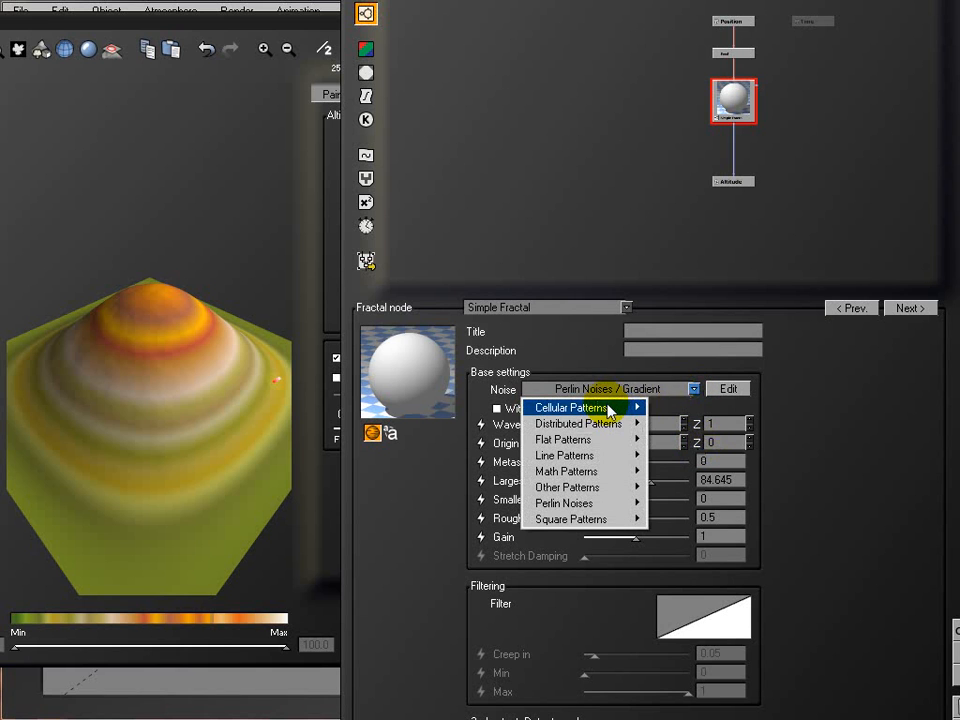
mouse_move(612, 506)
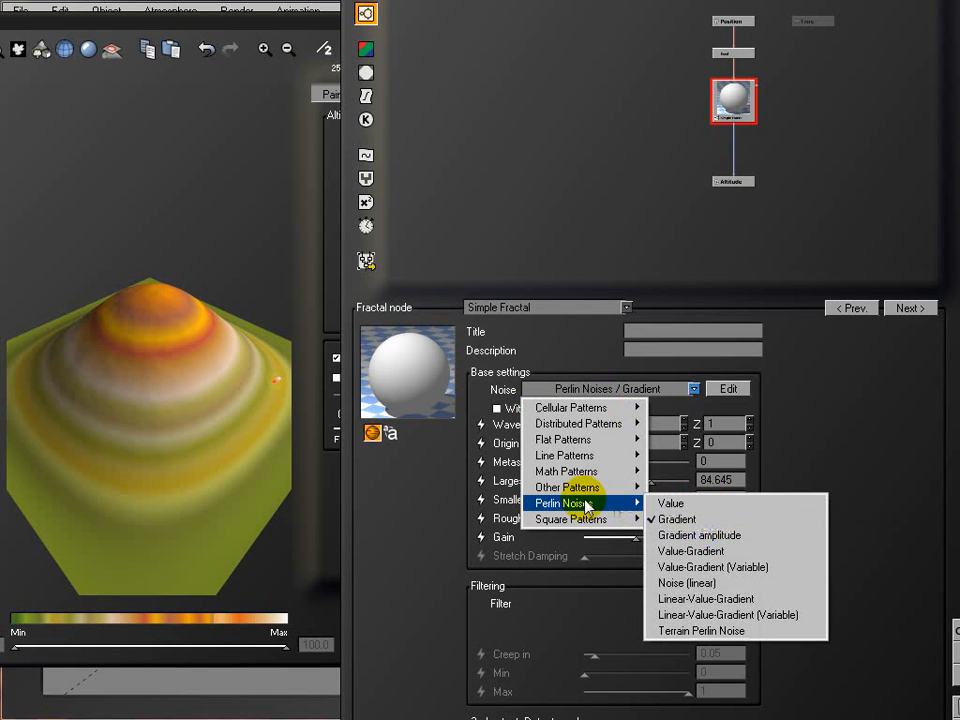
mouse_move(607, 410)
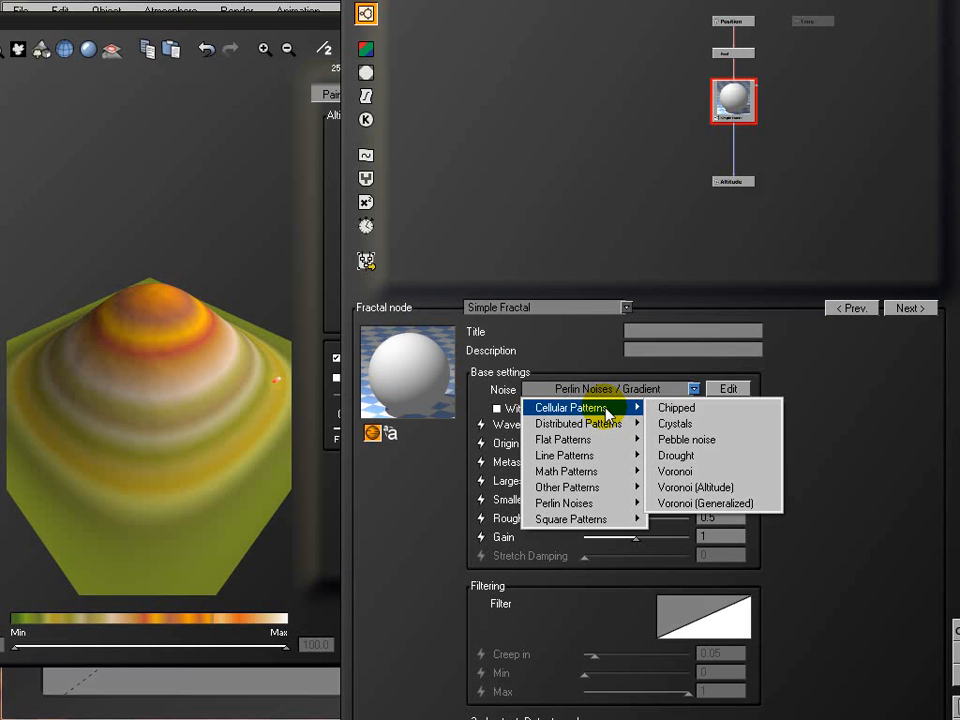
click(706, 424)
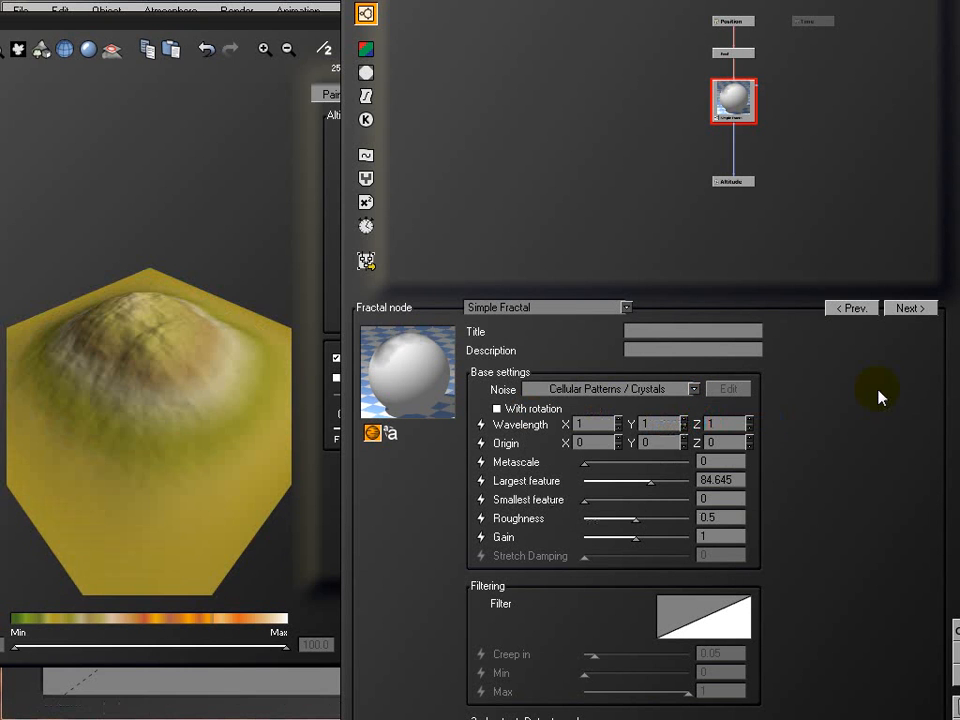
drag(174, 407, 175, 266)
drag(128, 358, 180, 310)
drag(178, 403, 139, 373)
drag(257, 364, 163, 392)
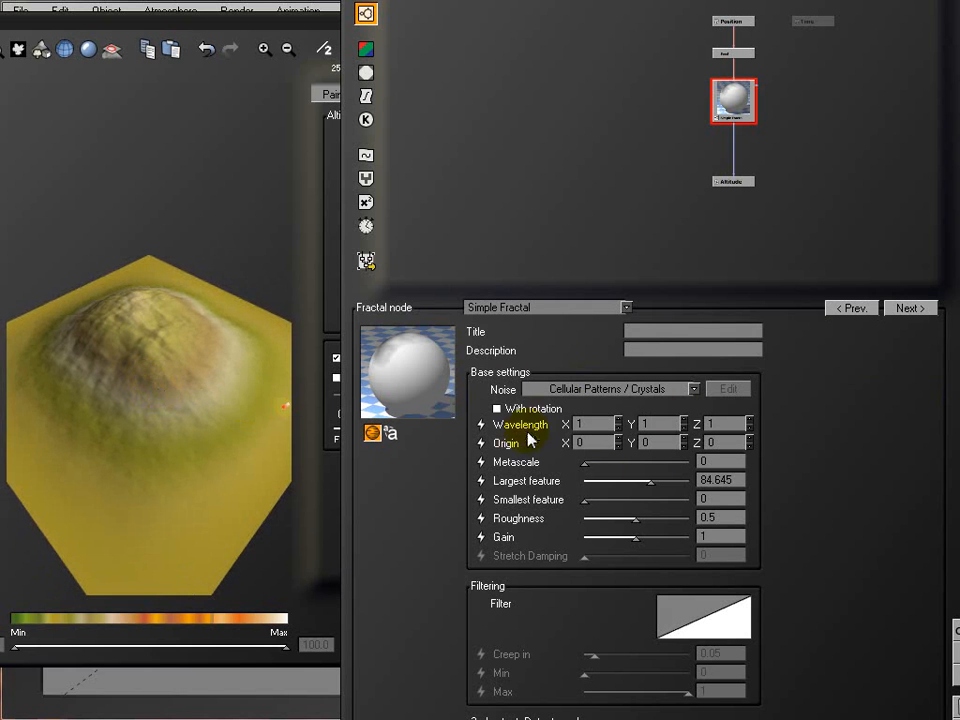
- Lower the Simple Fractal's Largest feature to 8.75586 and check the terrain relief from different angles
drag(655, 477, 617, 481)
drag(219, 391, 197, 331)
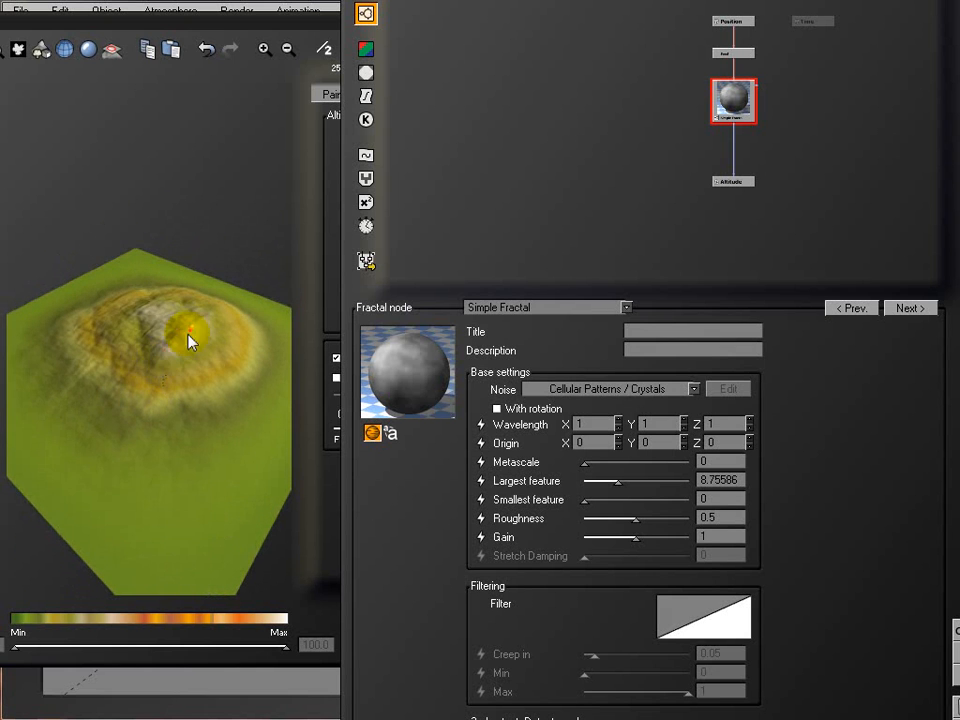
drag(148, 378, 193, 381)
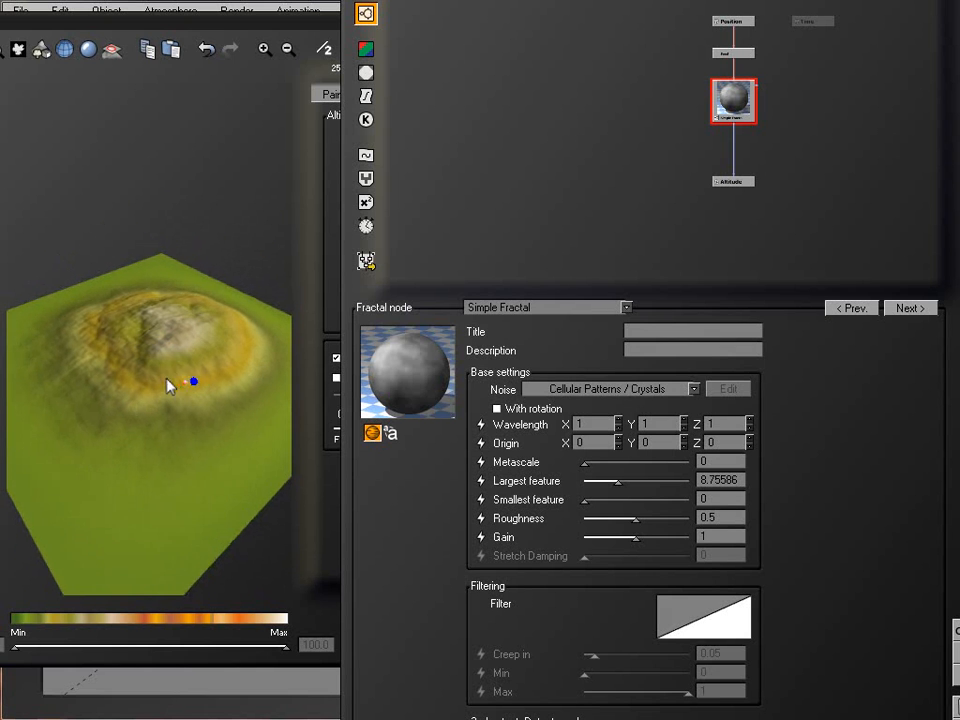
- Change the Simple Fractal's noise to Perlin Noises / Gradient and inspect the terrain preview
click(685, 389)
mouse_move(622, 411)
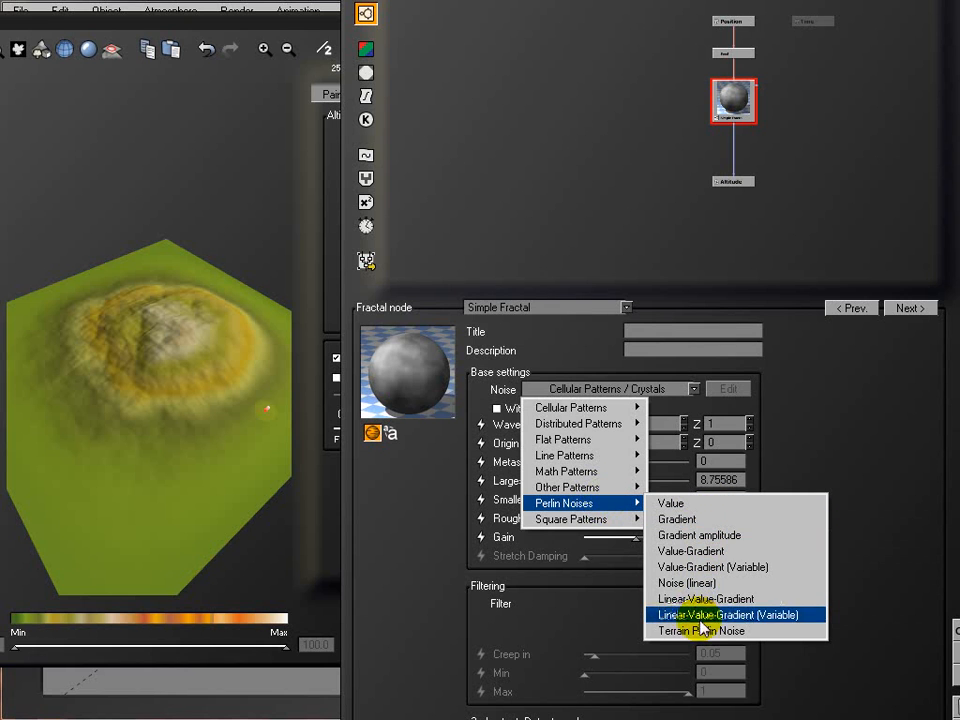
click(724, 520)
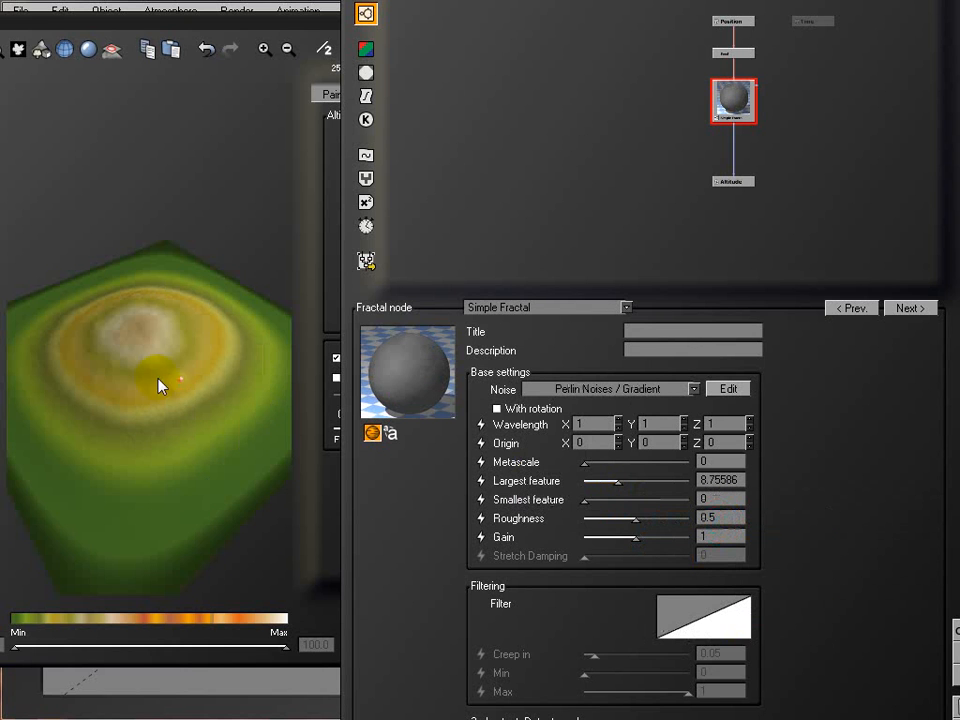
drag(180, 377, 207, 382)
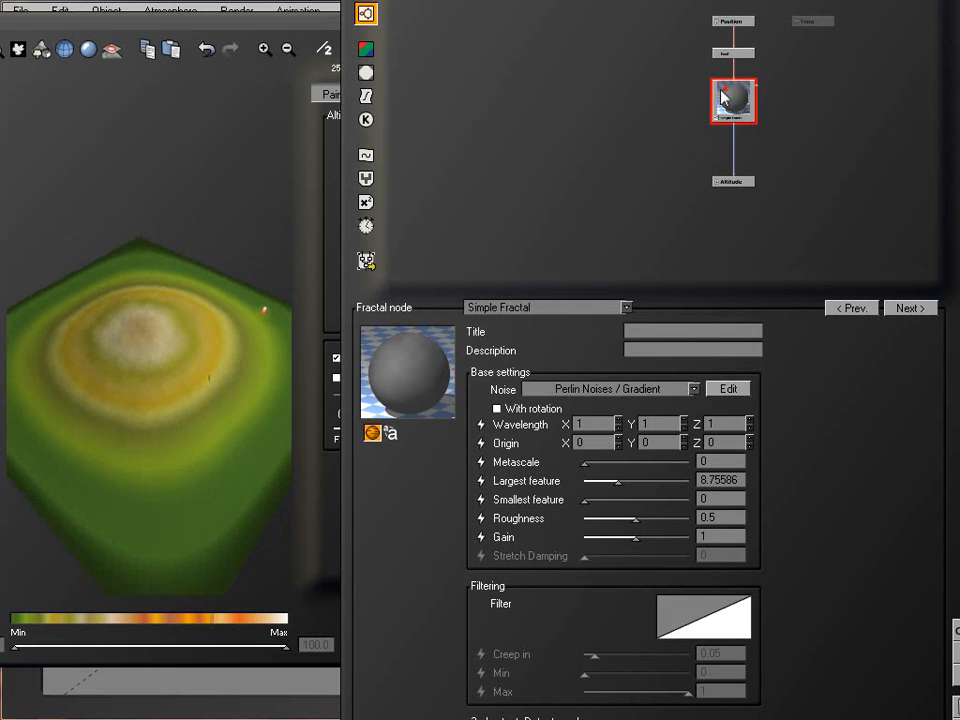
- Move the Simple Fractal node to the left of the Seed–Altitude line and view the terrain preview from other angles
drag(736, 97, 643, 95)
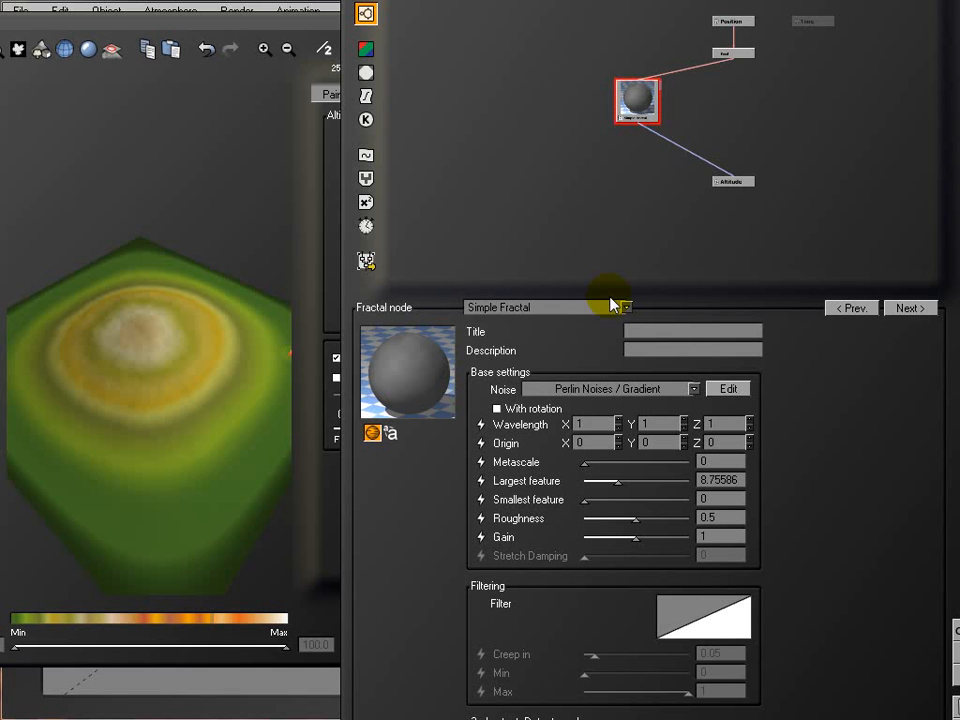
drag(233, 352, 268, 407)
drag(210, 362, 291, 369)
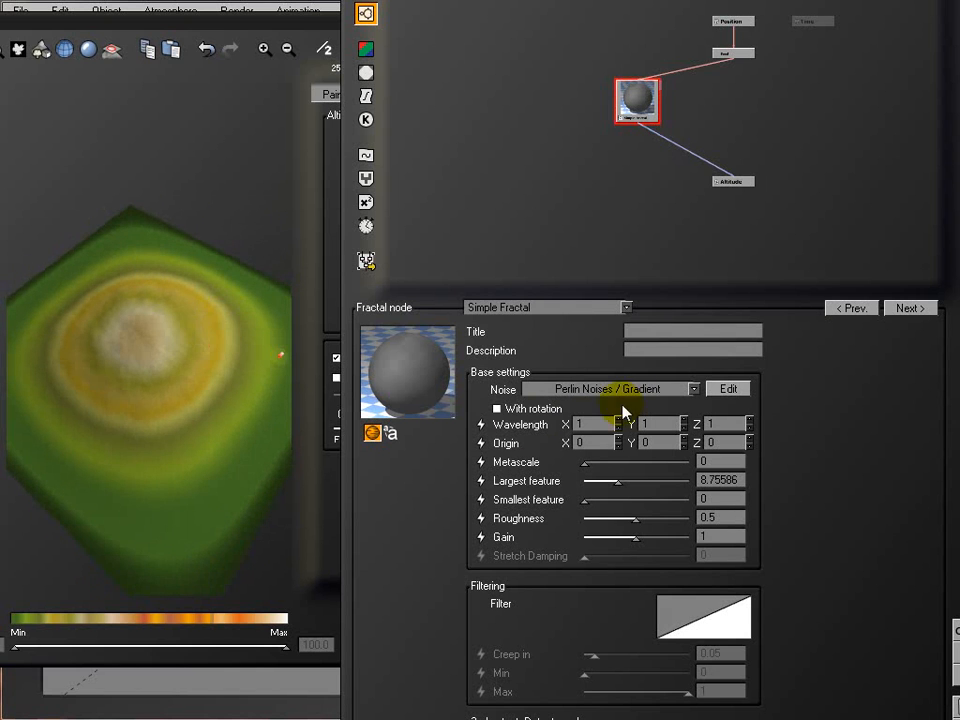
- Set the Simple Fractal's noise to Line Patterns / Fabric, enable With rotation and inspect the terrain preview
click(677, 389)
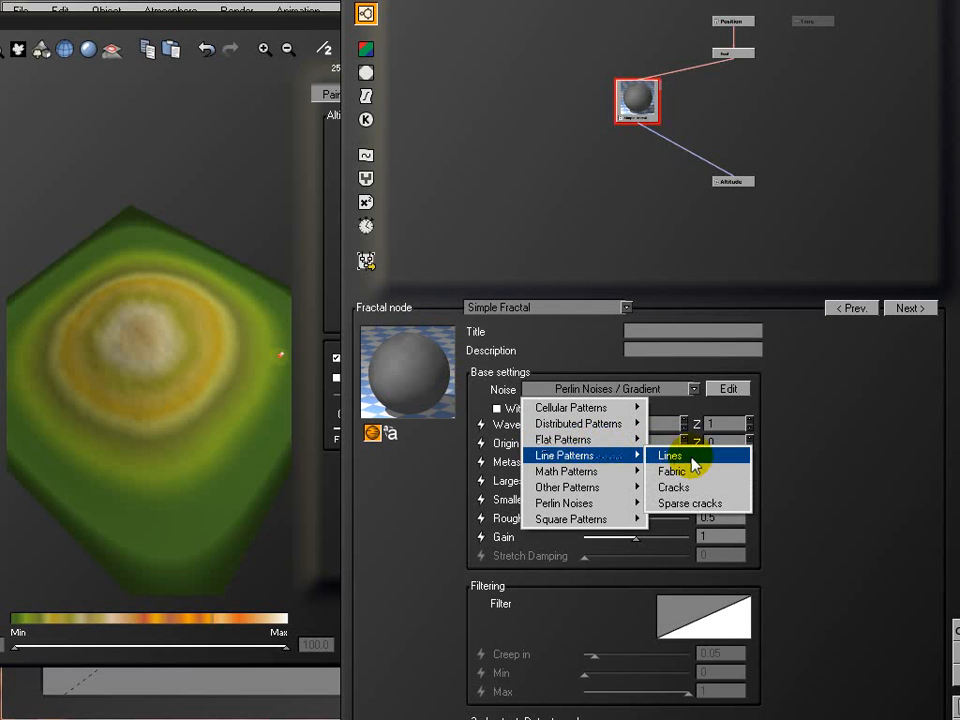
click(690, 471)
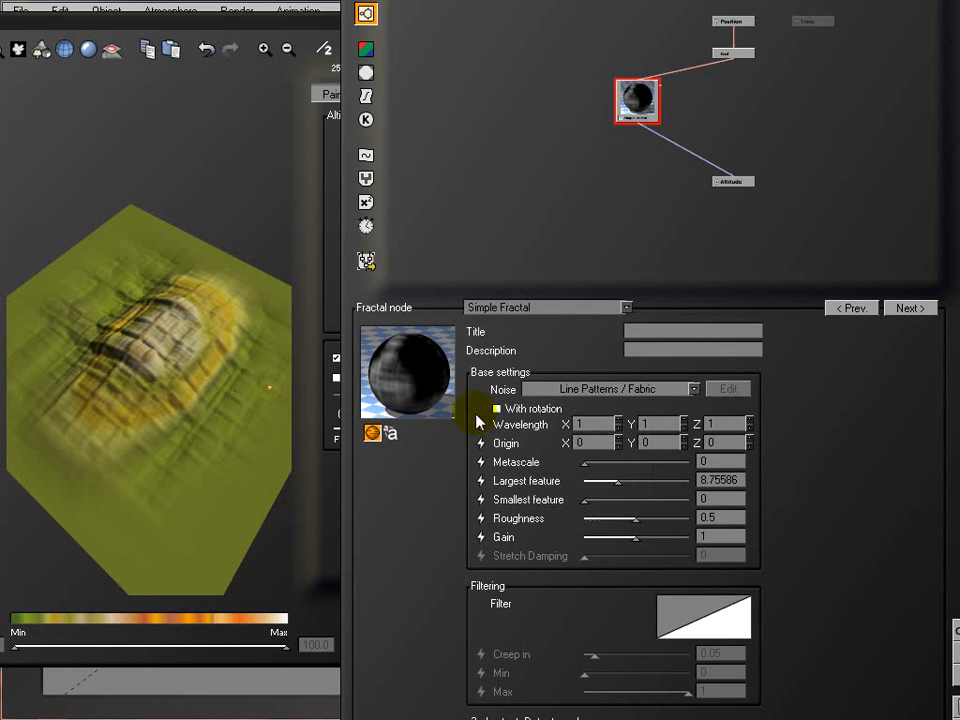
click(496, 408)
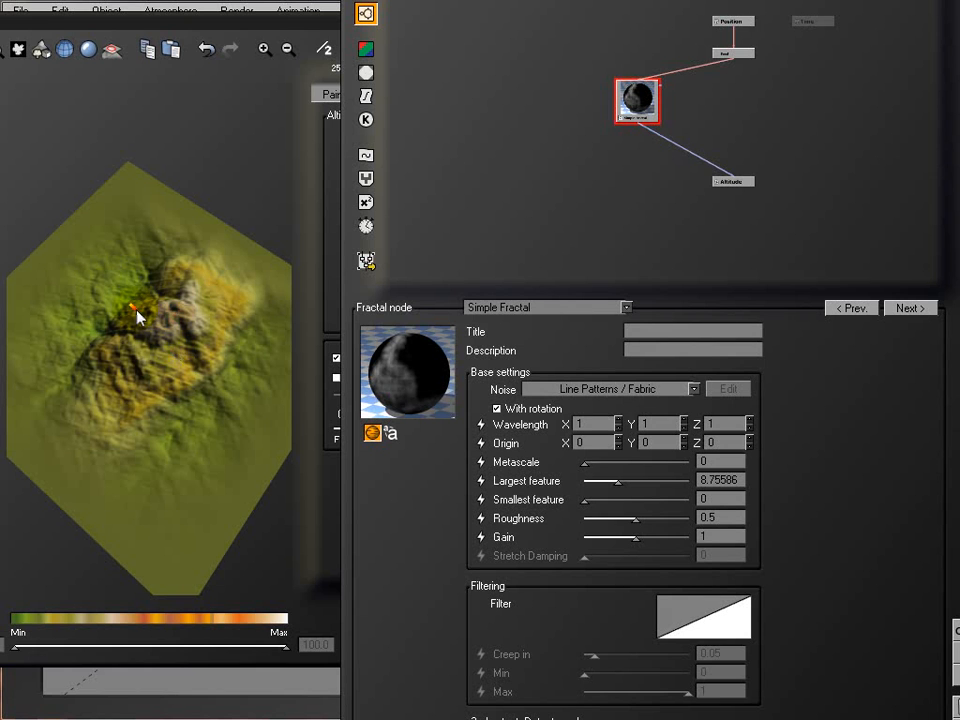
mouse_move(193, 341)
right_down()
mouse_move(176, 360)
mouse_move(181, 407)
right_up()
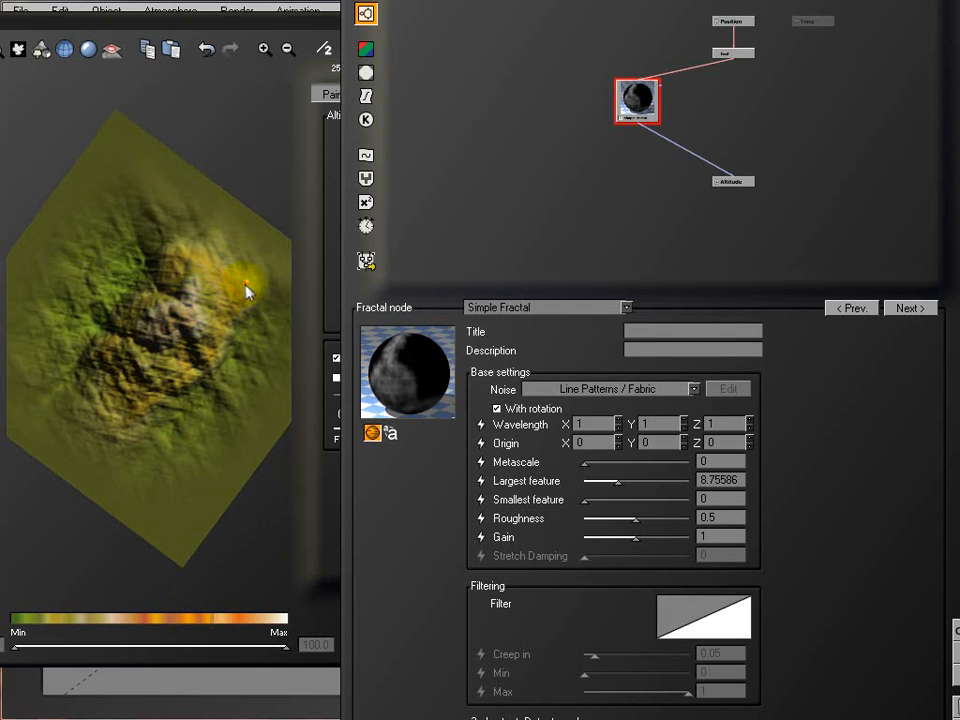
- Disable With rotation for the Fabric noise and examine the pattern on the terrain preview
click(496, 408)
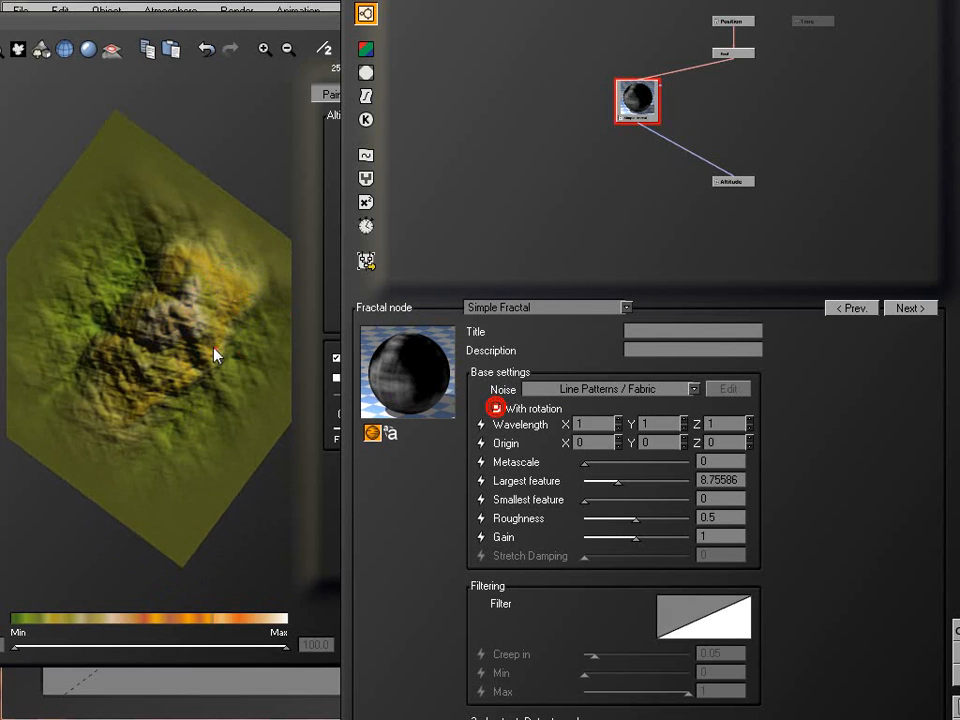
click(217, 270)
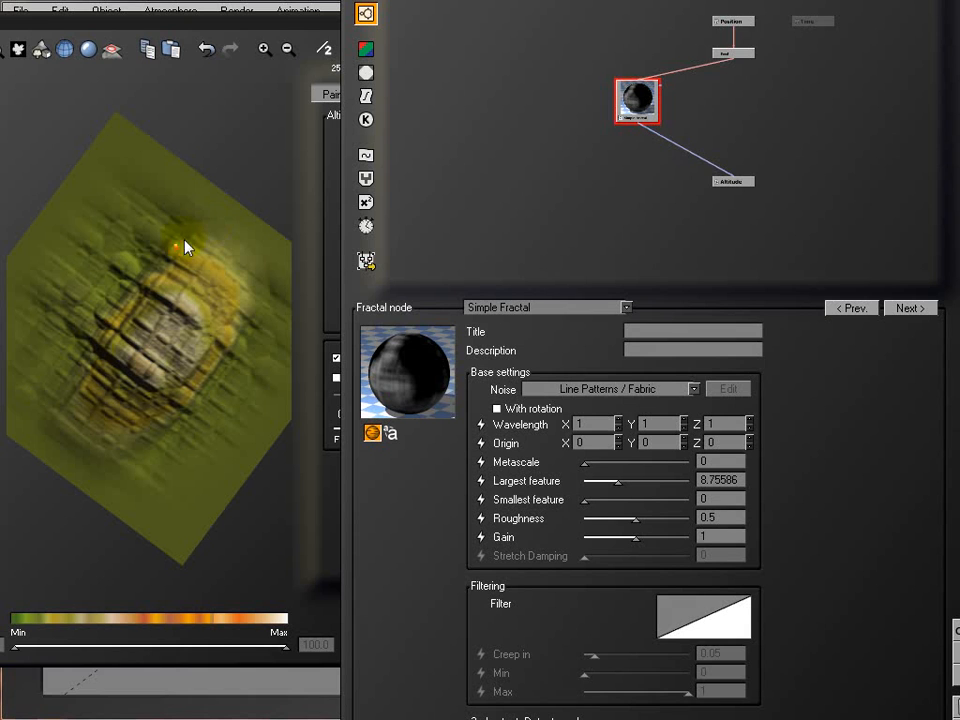
click(90, 420)
- Enable With rotation again for the Fabric noise and inspect the terrain relief from several angles
click(508, 409)
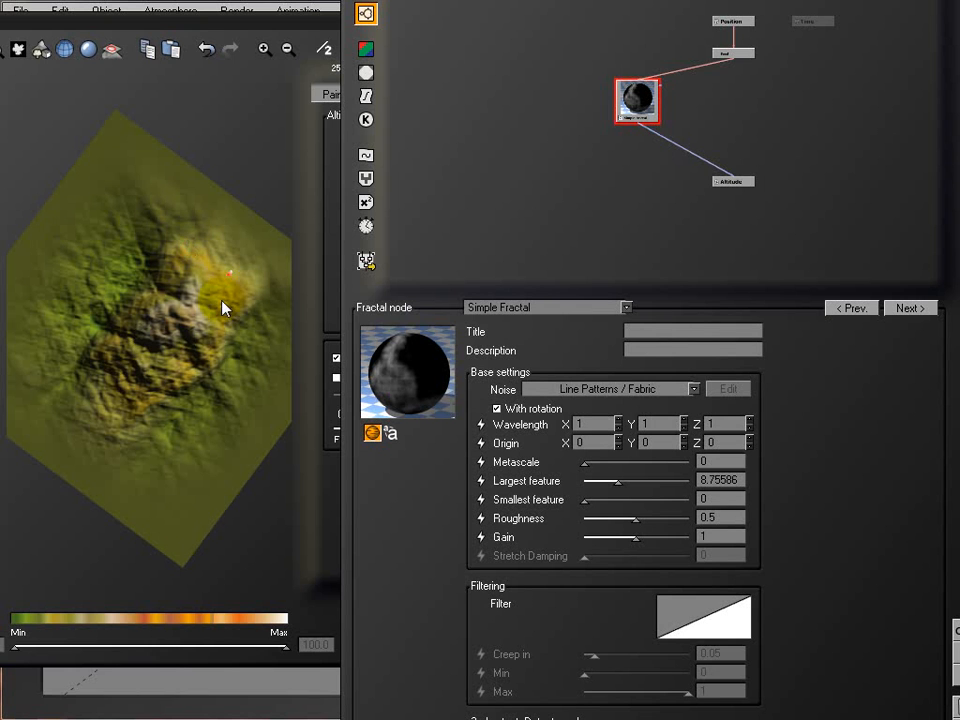
mouse_move(207, 412)
mouse_down()
mouse_move(221, 281)
mouse_move(122, 281)
mouse_move(133, 256)
mouse_move(150, 388)
mouse_move(195, 471)
mouse_move(257, 463)
mouse_move(210, 476)
mouse_move(214, 433)
mouse_up()
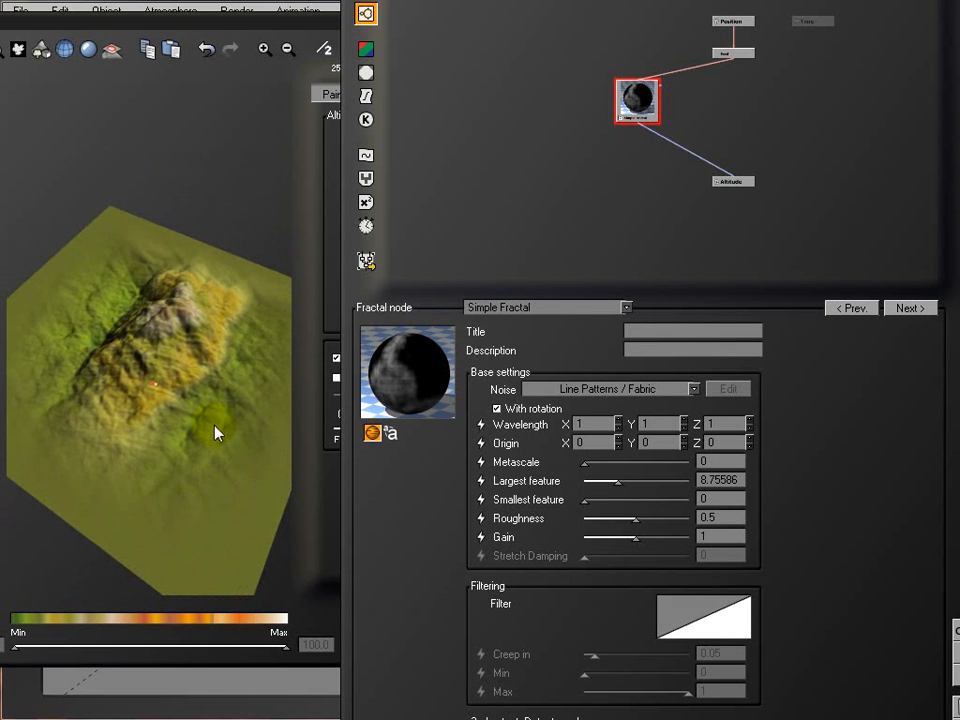
mouse_move(256, 364)
mouse_down()
mouse_move(274, 450)
mouse_move(274, 311)
mouse_move(249, 305)
mouse_move(225, 317)
mouse_up()
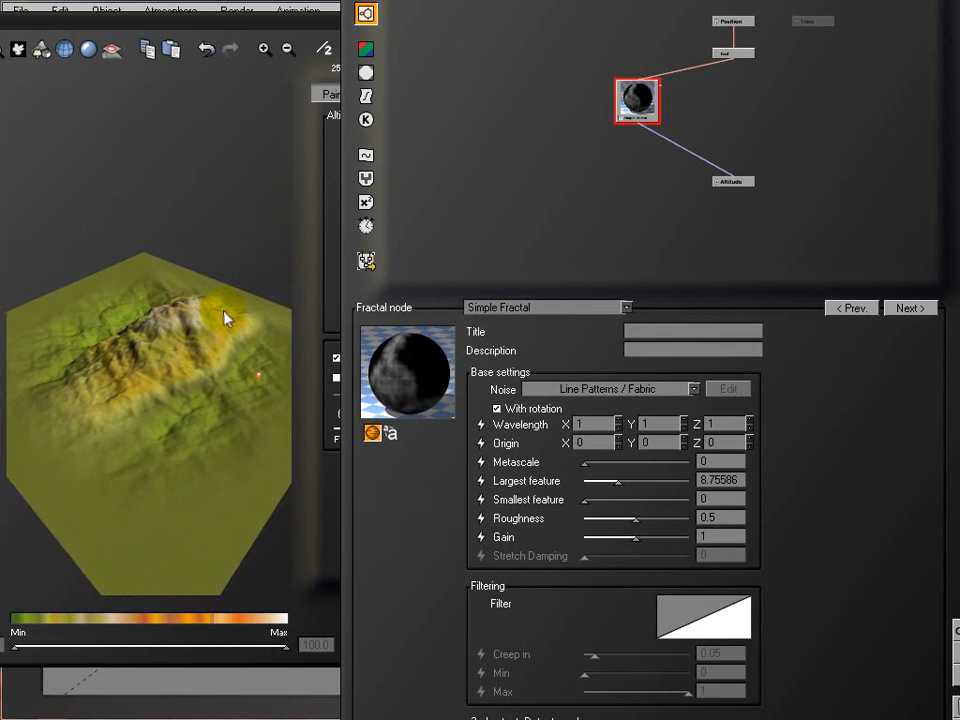
drag(136, 380, 161, 414)
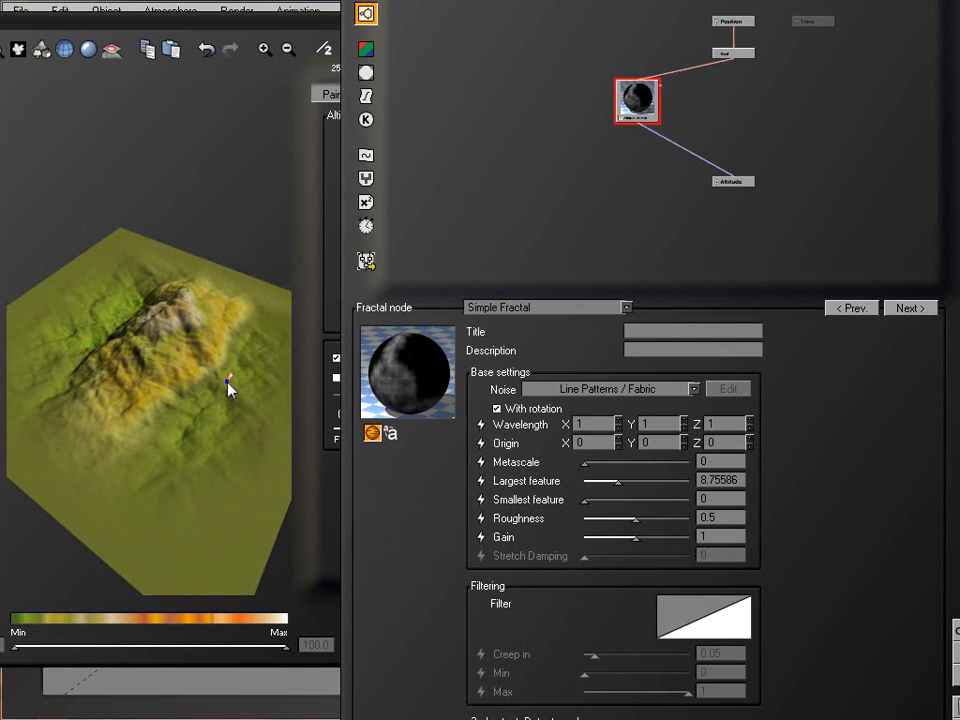
drag(228, 383, 281, 423)
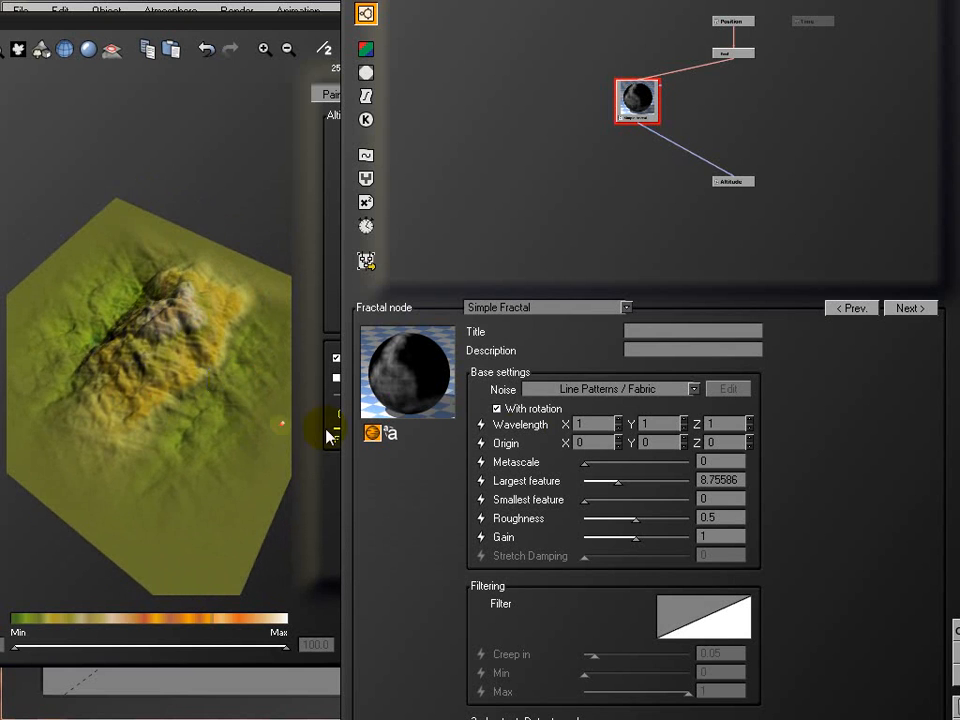
- Disable With rotation and set the Simple Fractal's noise back to Perlin Noises / Gradient
click(496, 409)
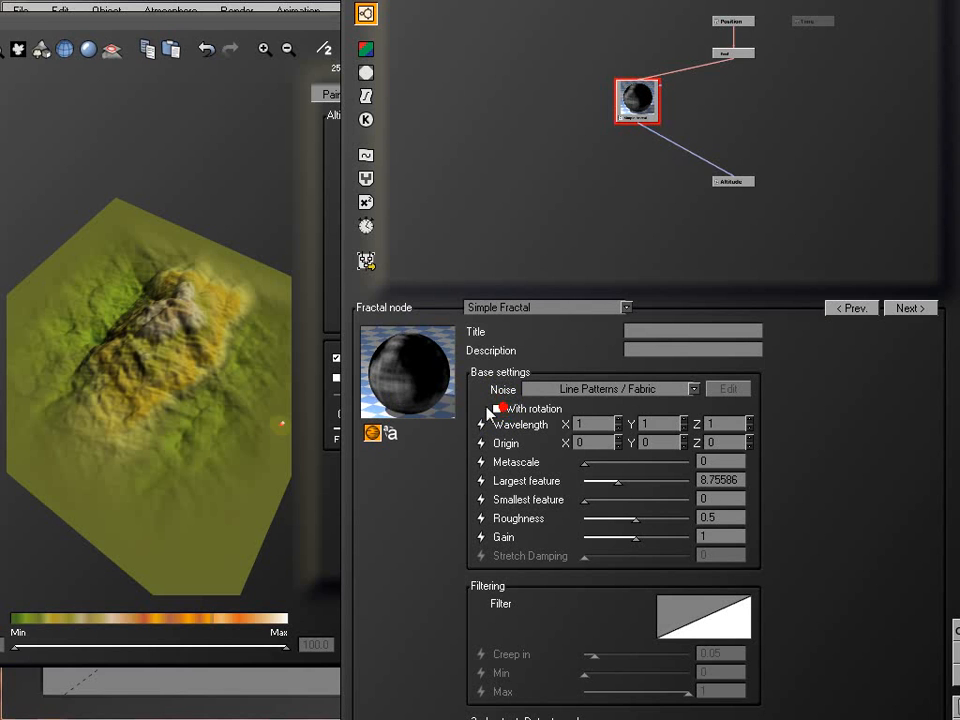
click(655, 391)
mouse_move(605, 502)
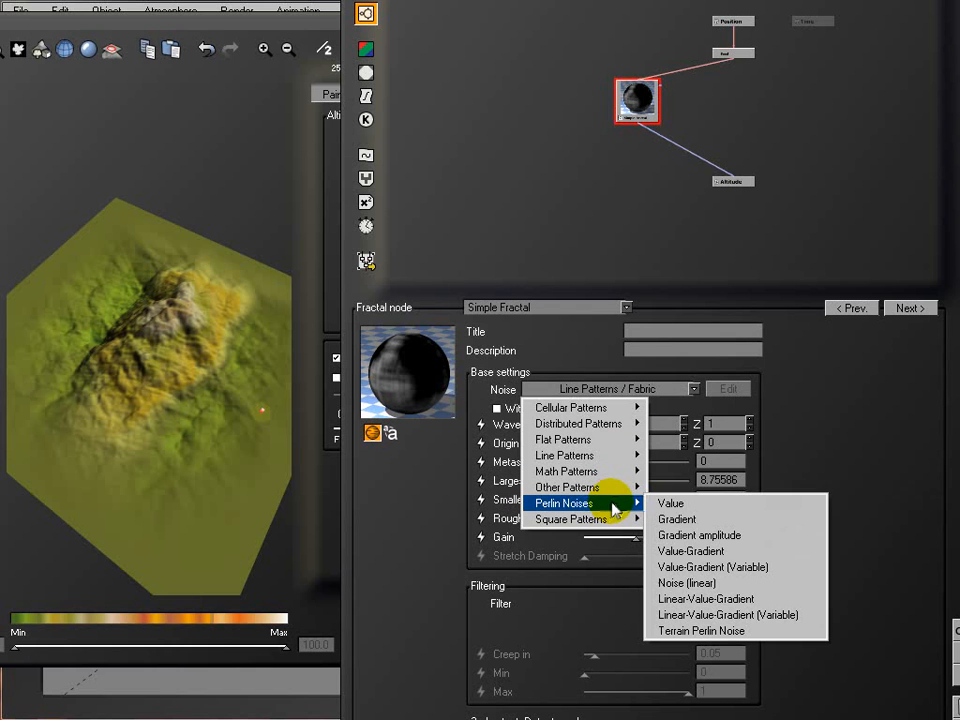
click(733, 520)
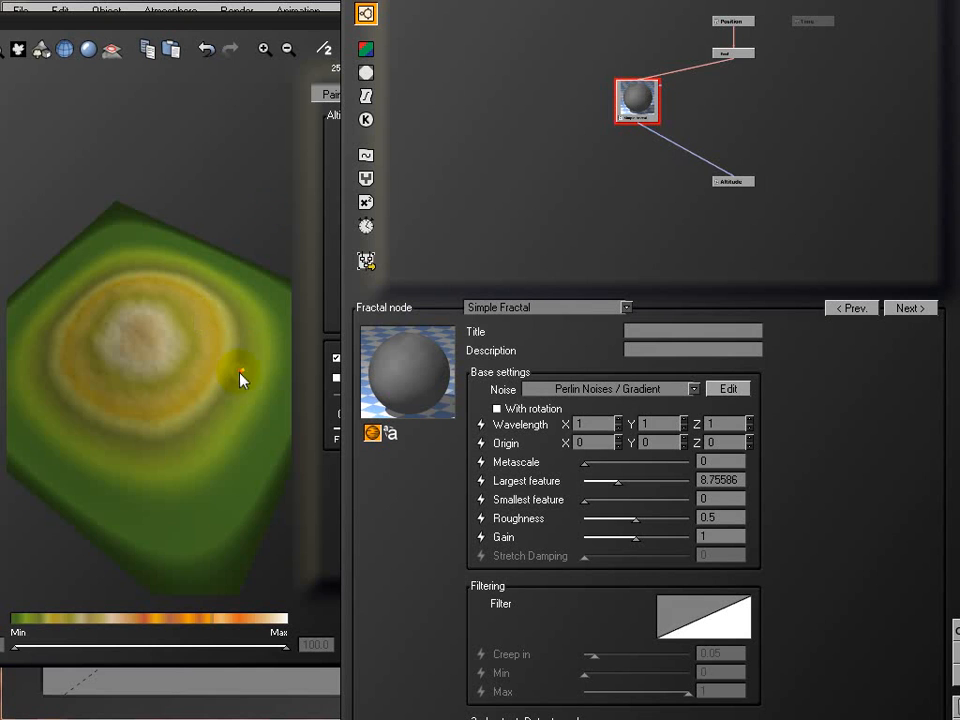
- Enable With rotation for the Gradient noise and inspect the terrain preview from several angles
click(499, 408)
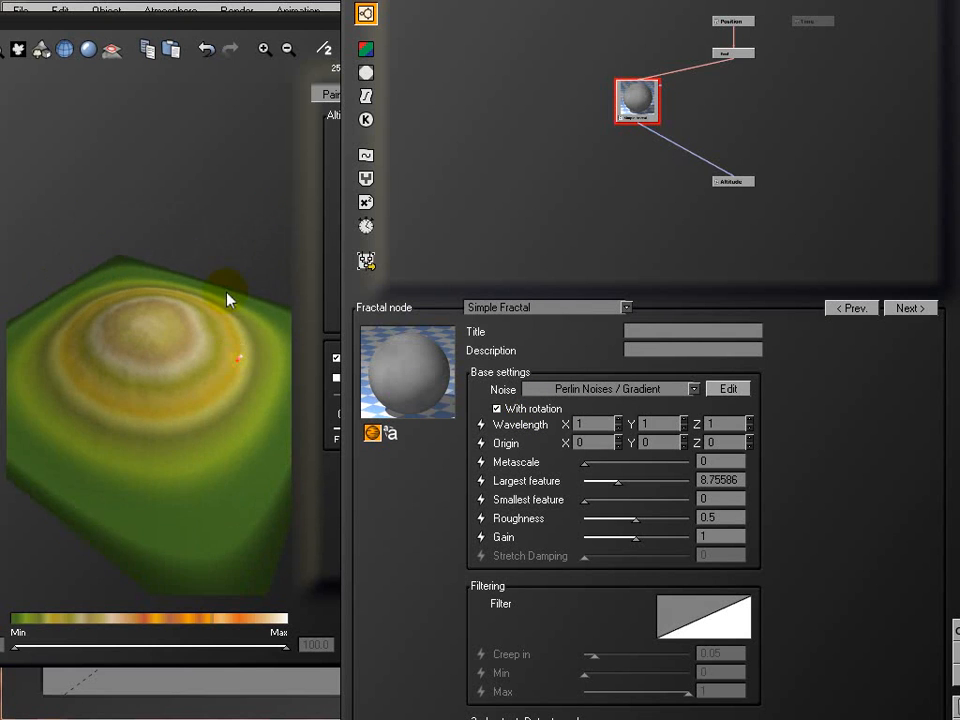
drag(228, 298, 222, 324)
drag(235, 389, 242, 416)
right_drag(222, 360, 224, 325)
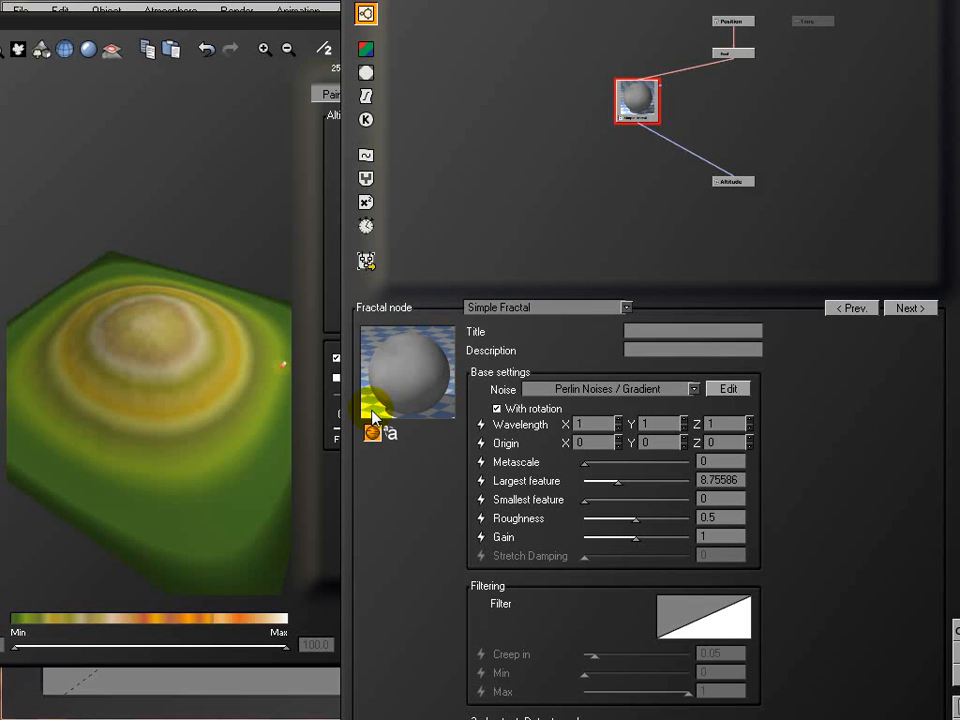
- Disable With rotation for the Gradient noise and compare the terrain preview from lower and higher angles
click(496, 408)
drag(213, 452, 218, 325)
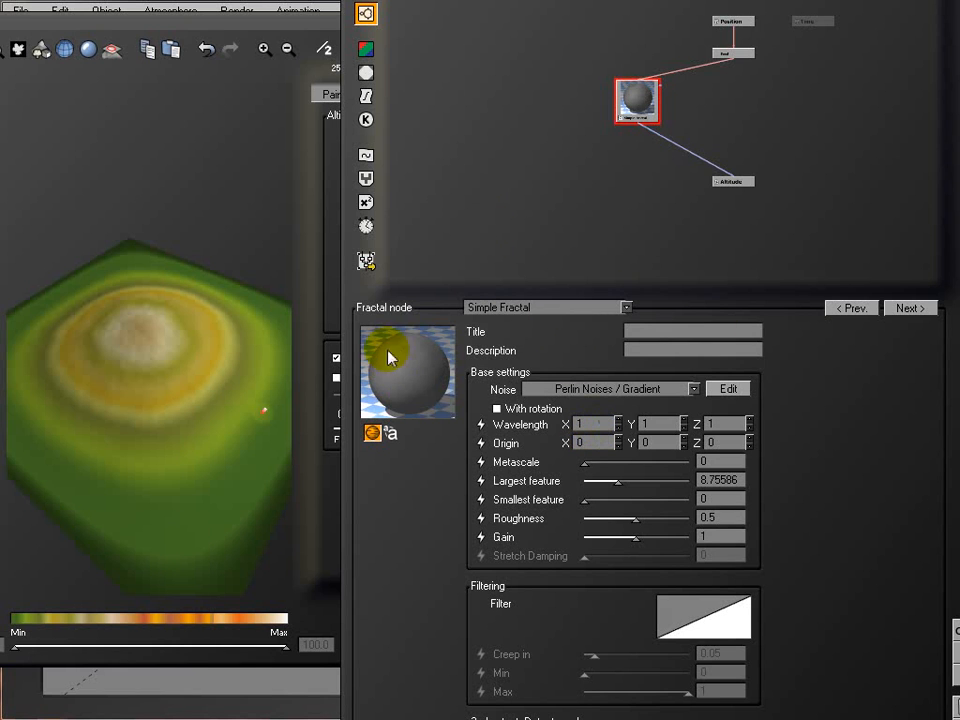
drag(190, 398, 183, 450)
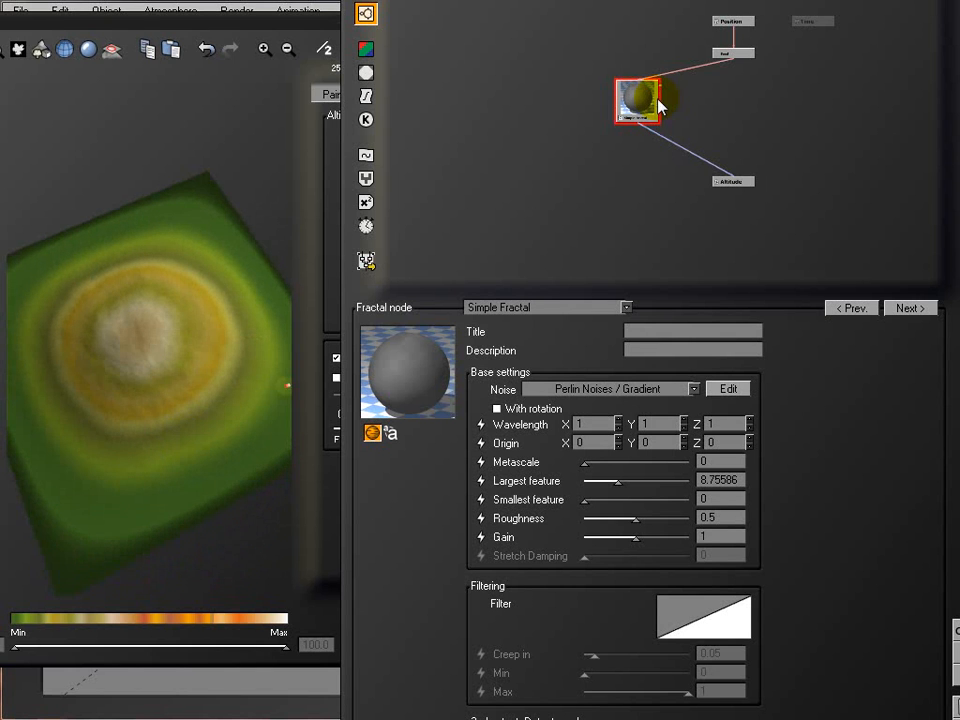
- Replace the Simple Fractal with a Simple Turbulence node and add a Simple Fractal node fed by it
click(774, 109)
click(379, 156)
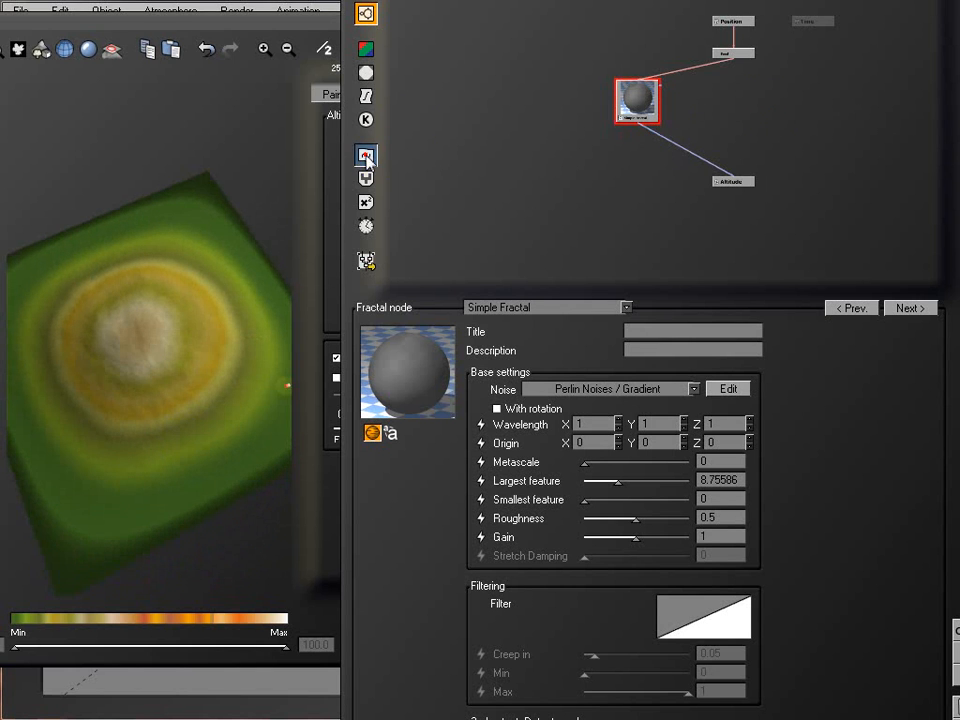
click(772, 386)
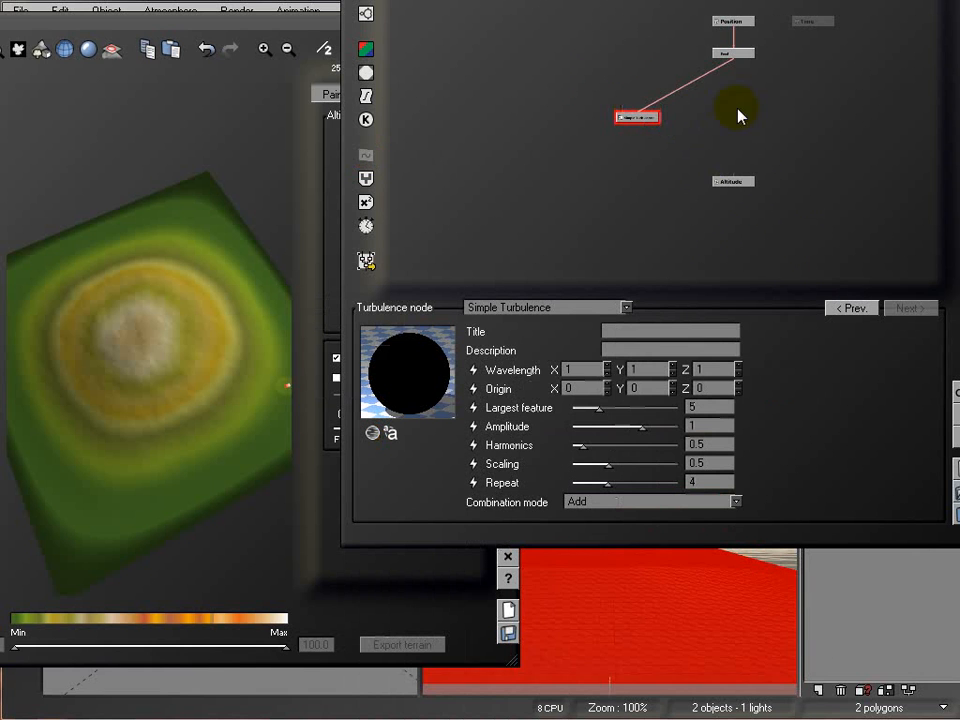
click(652, 119)
click(366, 13)
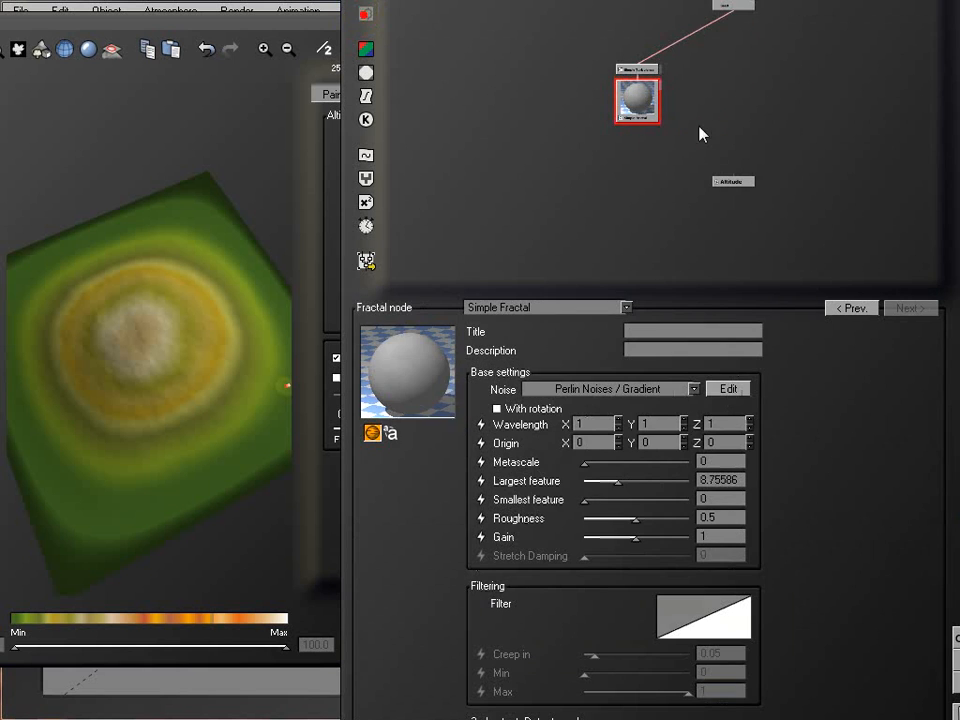
- Link the Simple Fractal's Altitude output to the graph's Altitude node
drag(738, 166, 656, 136)
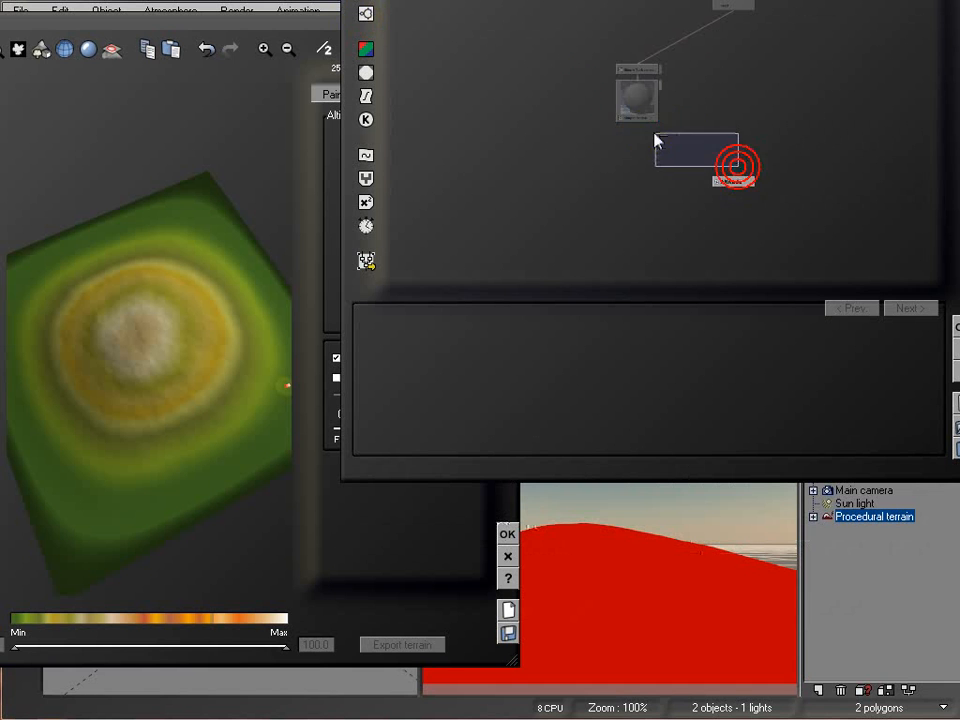
drag(738, 182, 639, 110)
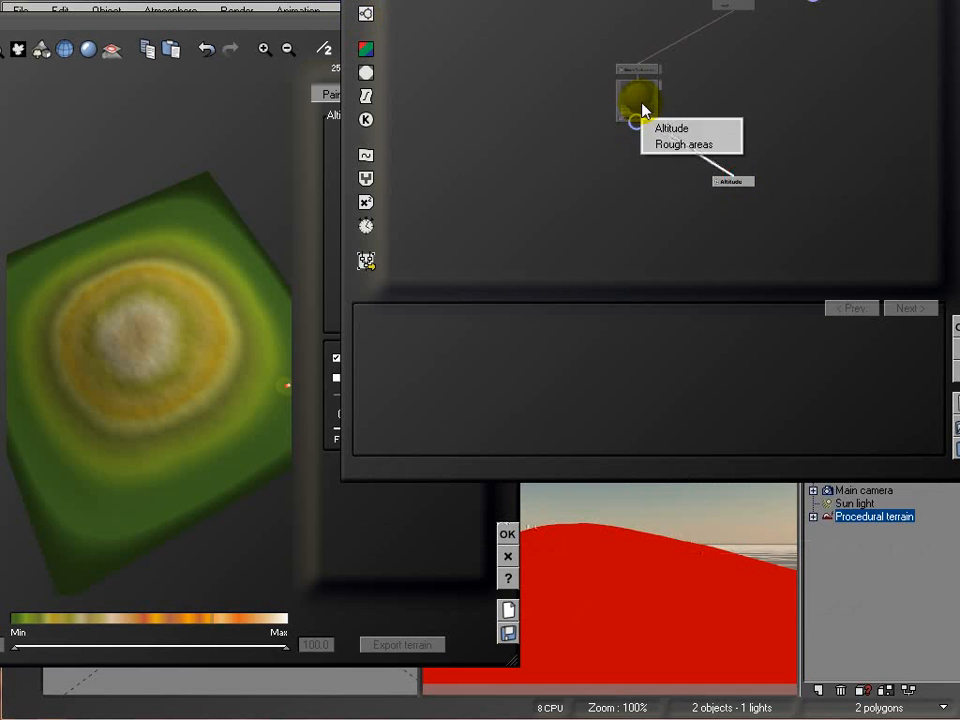
click(672, 128)
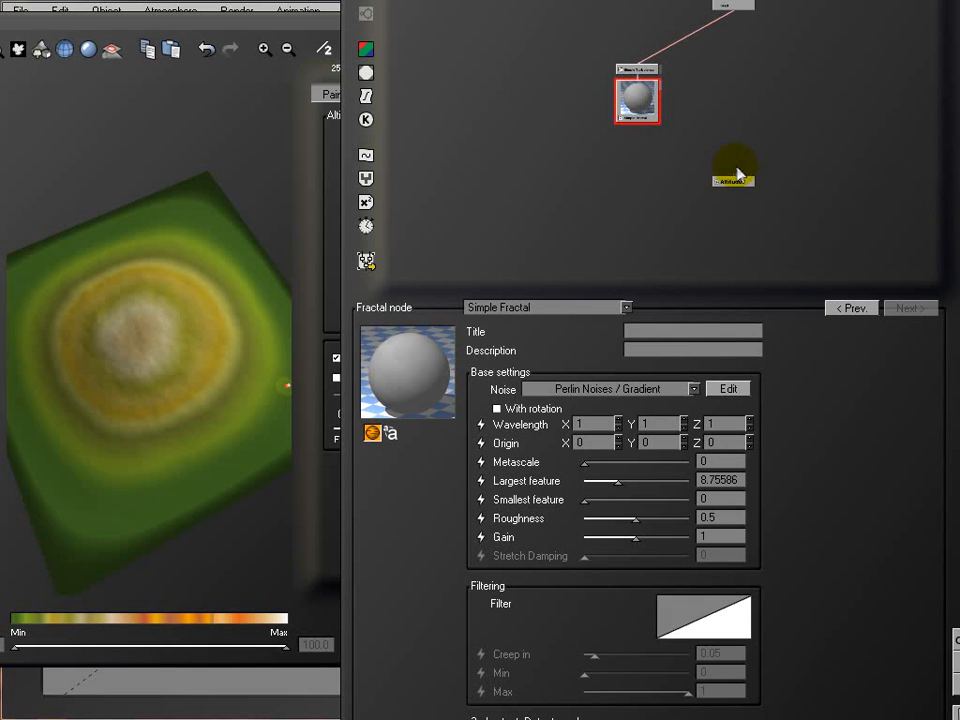
drag(738, 182, 637, 118)
click(662, 128)
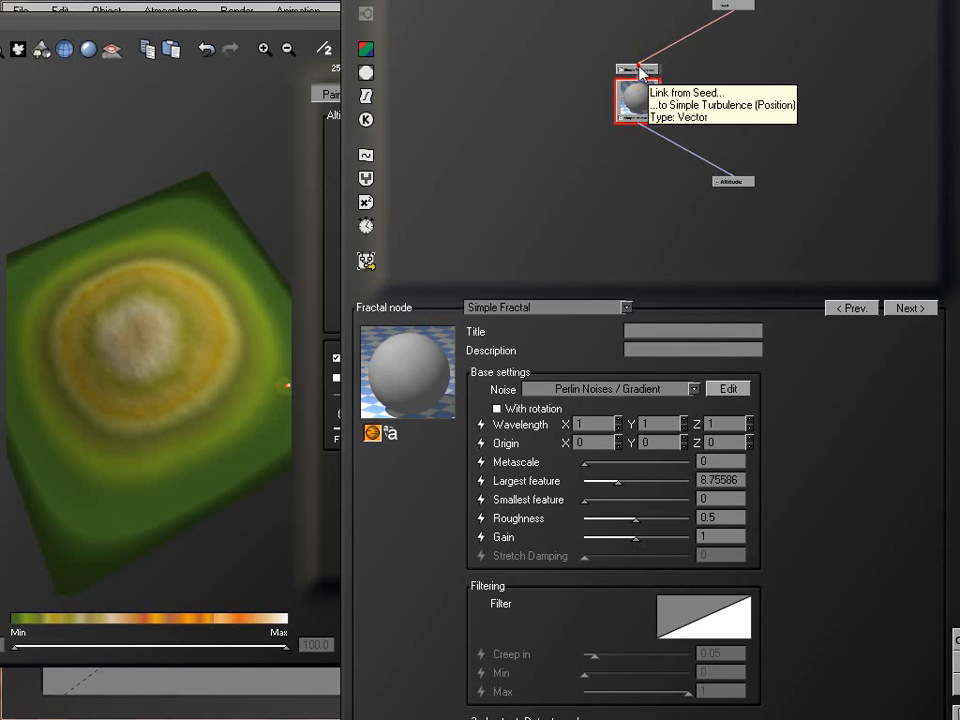
- Delete the Simple Turbulence node between Seed and the Simple Fractal
click(641, 75)
click(638, 96)
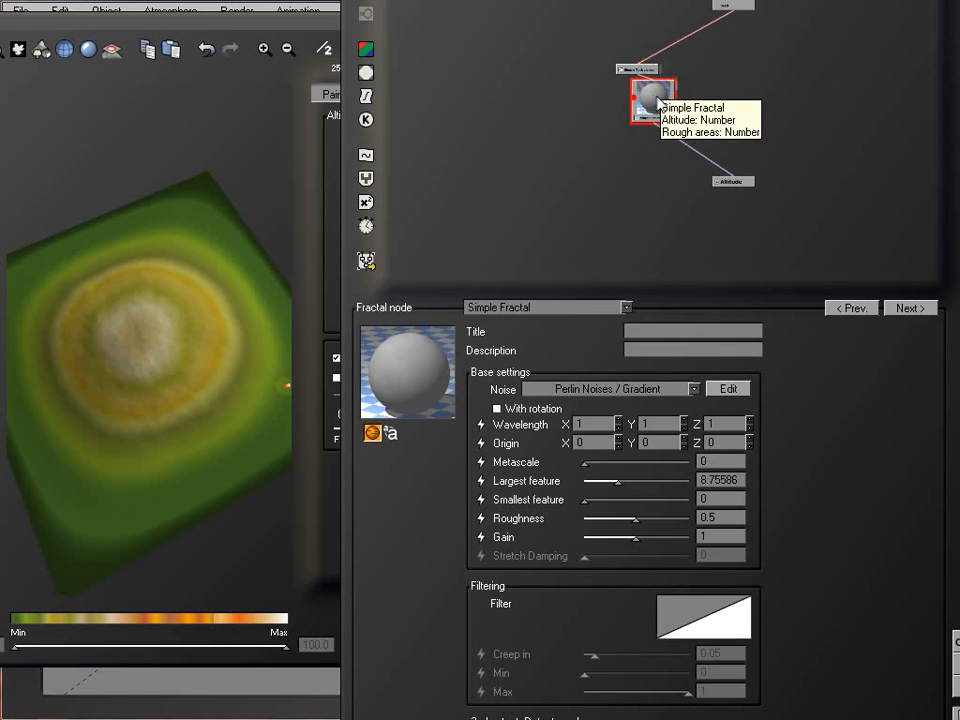
click(645, 72)
key(Delete)
- Reposition the Simple Fractal node and add a separate Simple Turbulence node to the right of it
drag(655, 97, 633, 88)
click(747, 89)
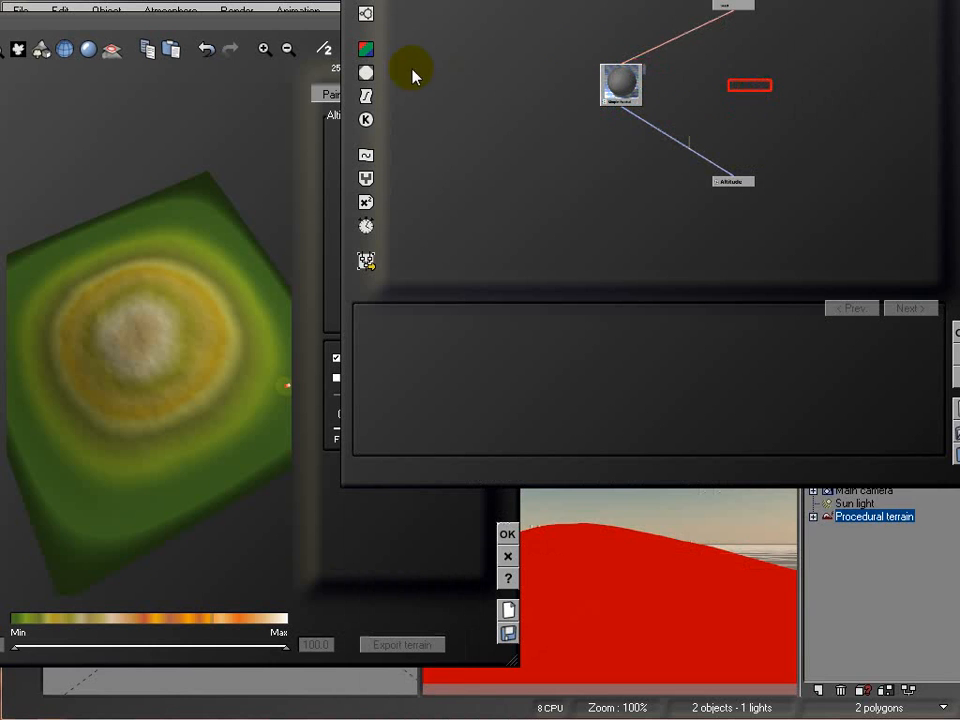
click(366, 155)
click(750, 86)
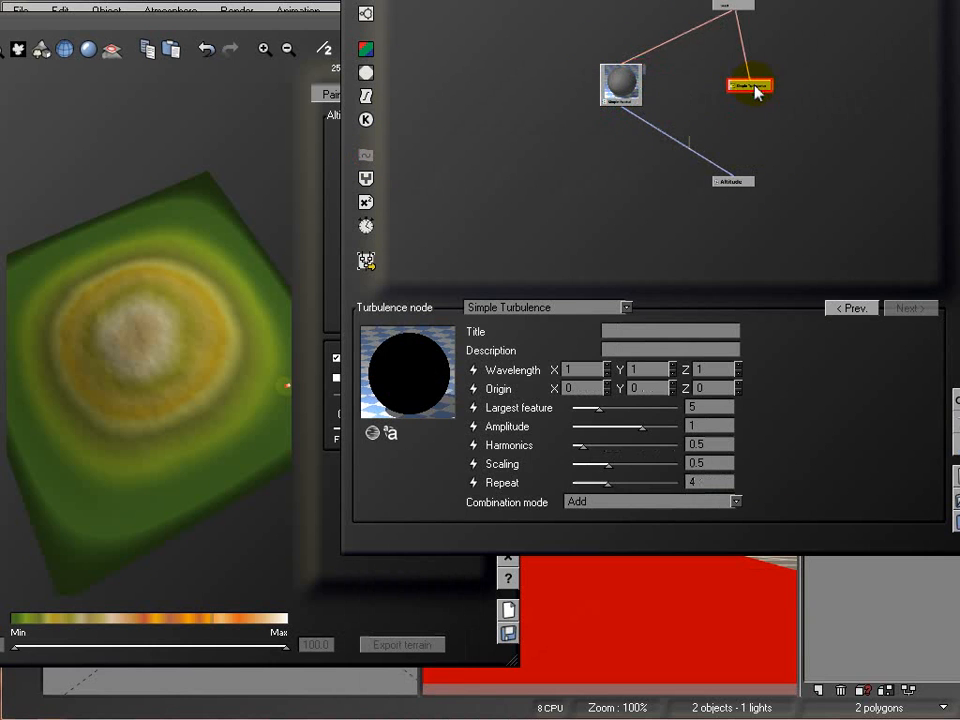
- Connect the Simple Turbulence node to the Simple Fractal's Origin parameter
click(622, 84)
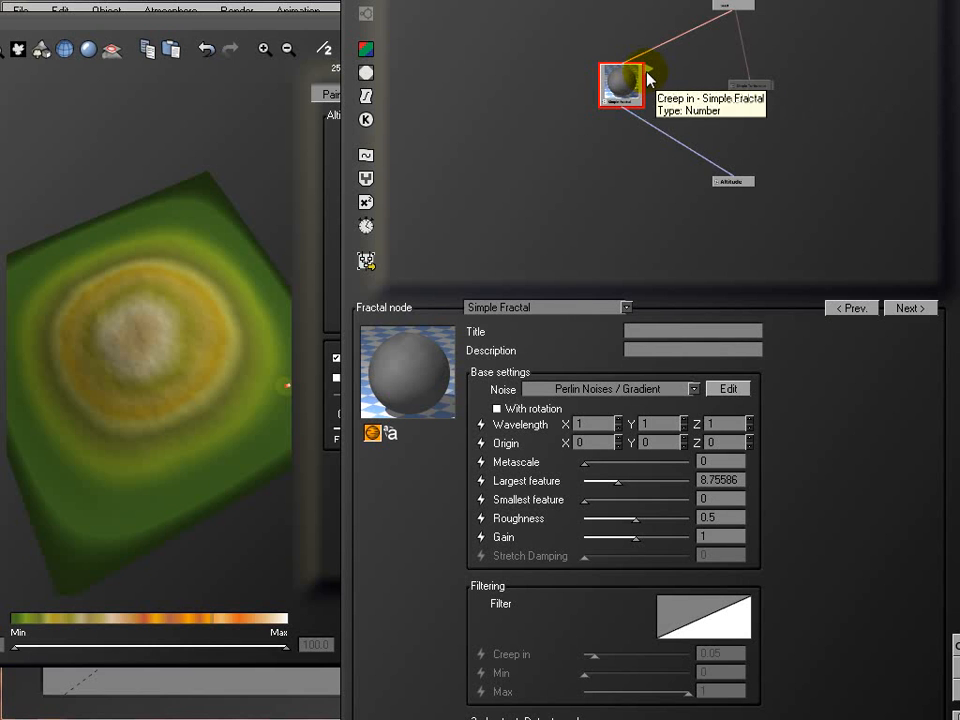
drag(634, 72, 754, 94)
click(758, 98)
click(628, 135)
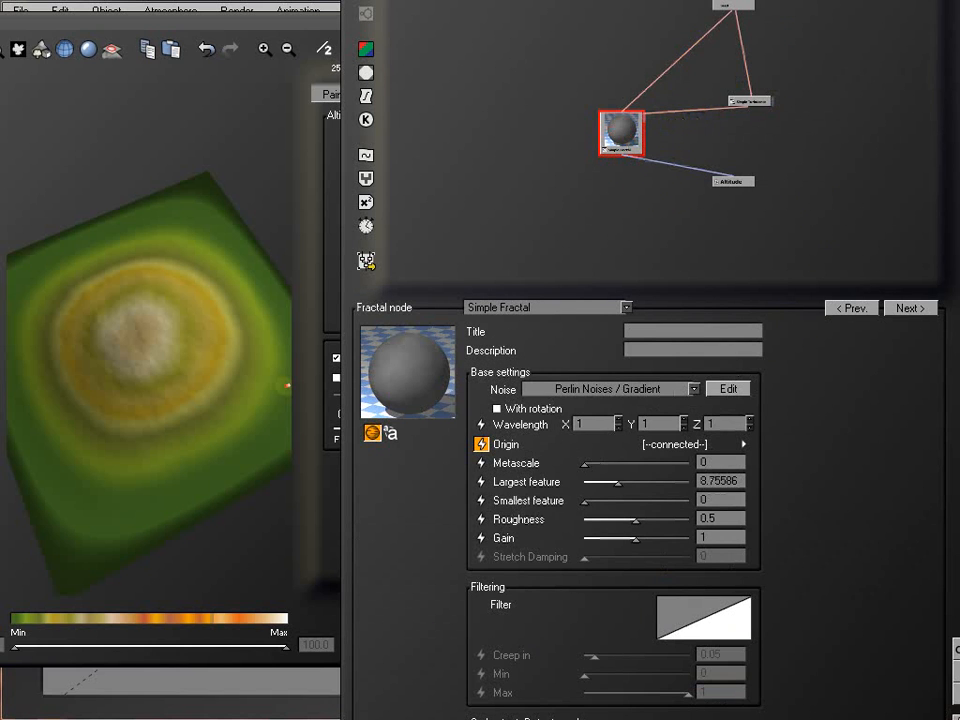
- Examine the link running from the Simple Turbulence node into the Simple Fractal's Origin input
scroll(662, 95, up, 5)
scroll(594, 279, down, 3)
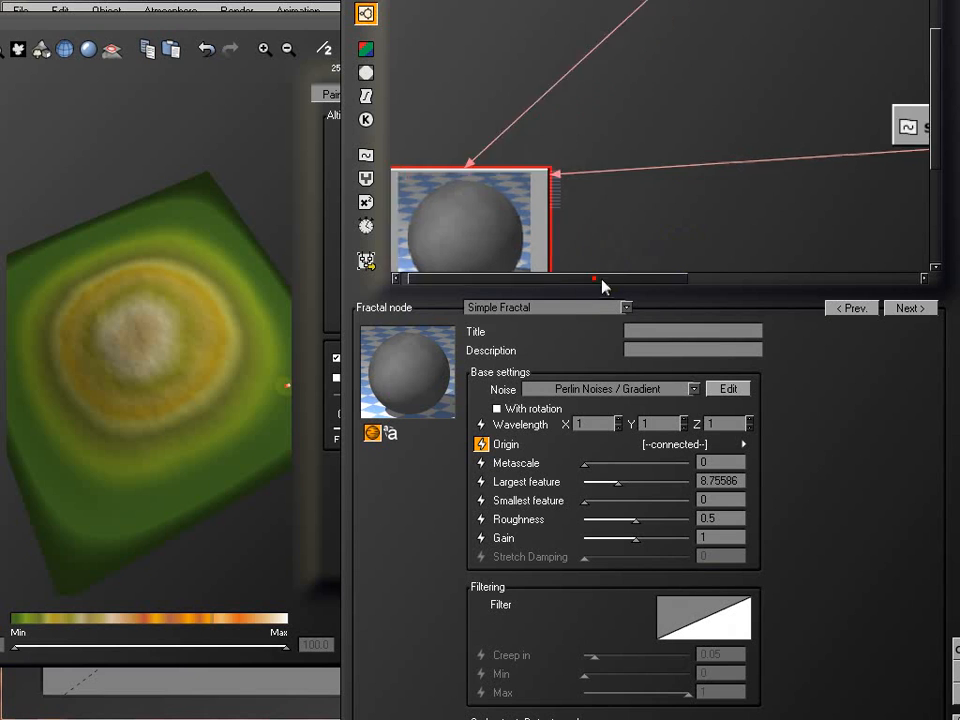
scroll(606, 285, up, 4)
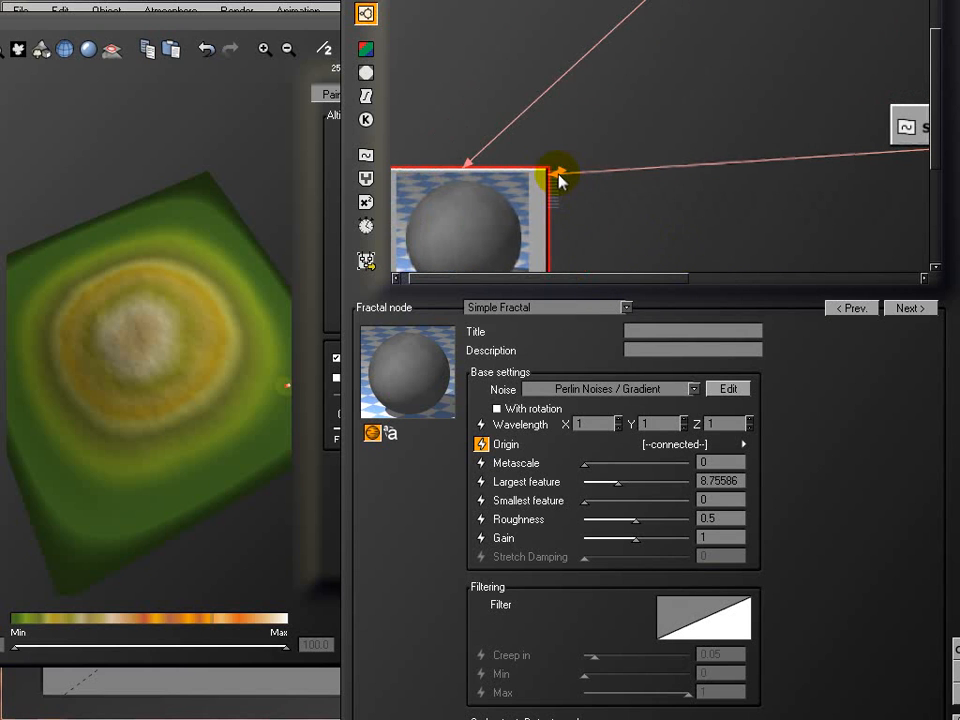
scroll(568, 203, down, 3)
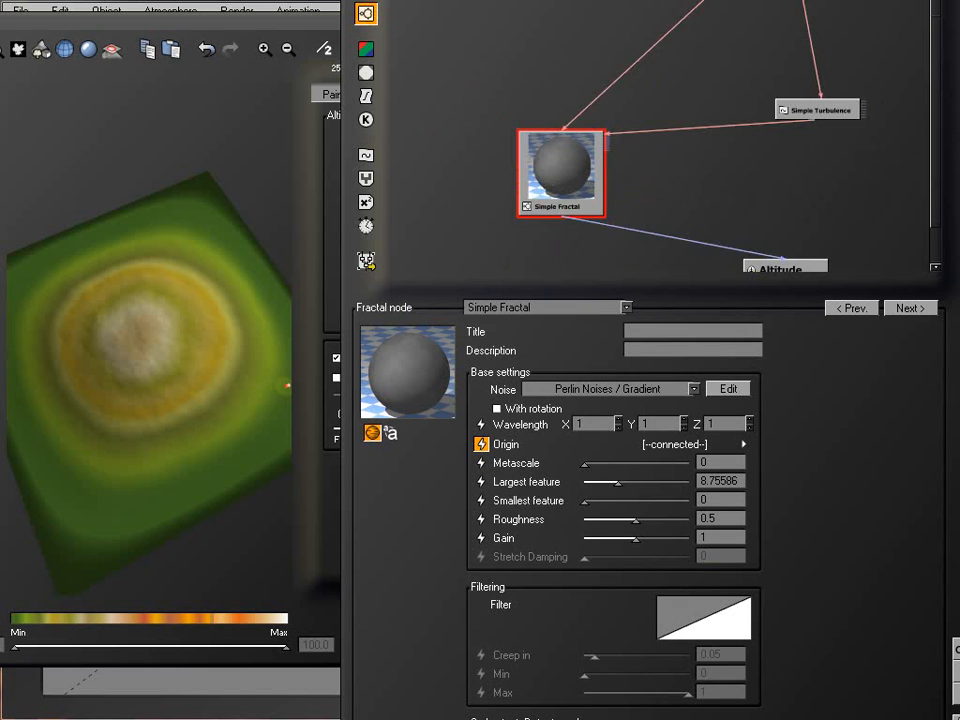
scroll(661, 94, down, 3)
mouse_move(742, 108)
mouse_down()
mouse_move(714, 103)
mouse_move(733, 117)
mouse_up()
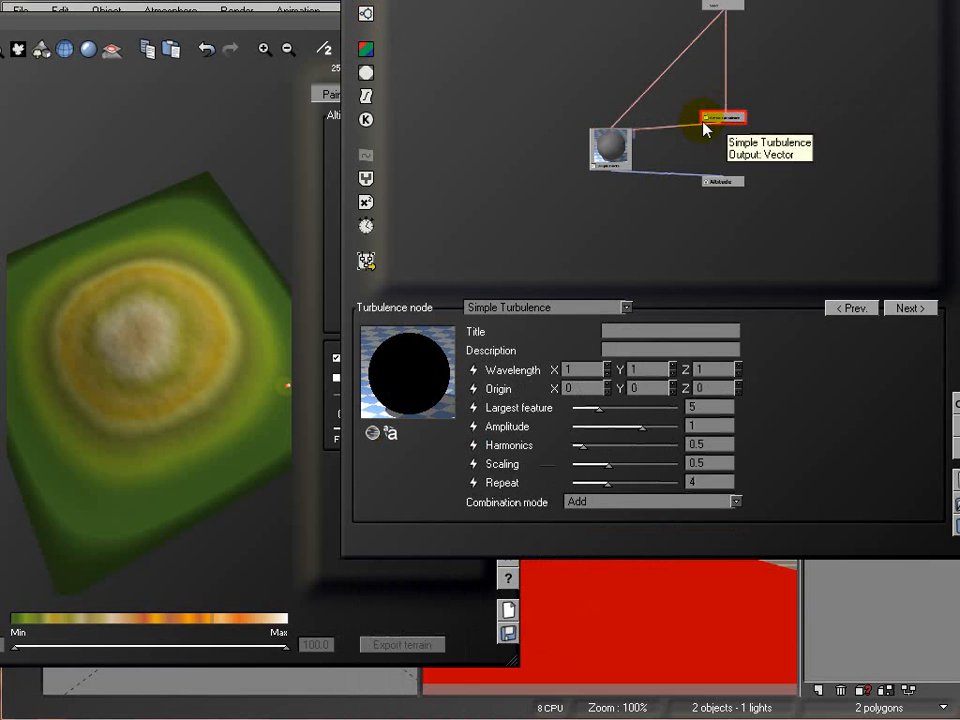
click(613, 152)
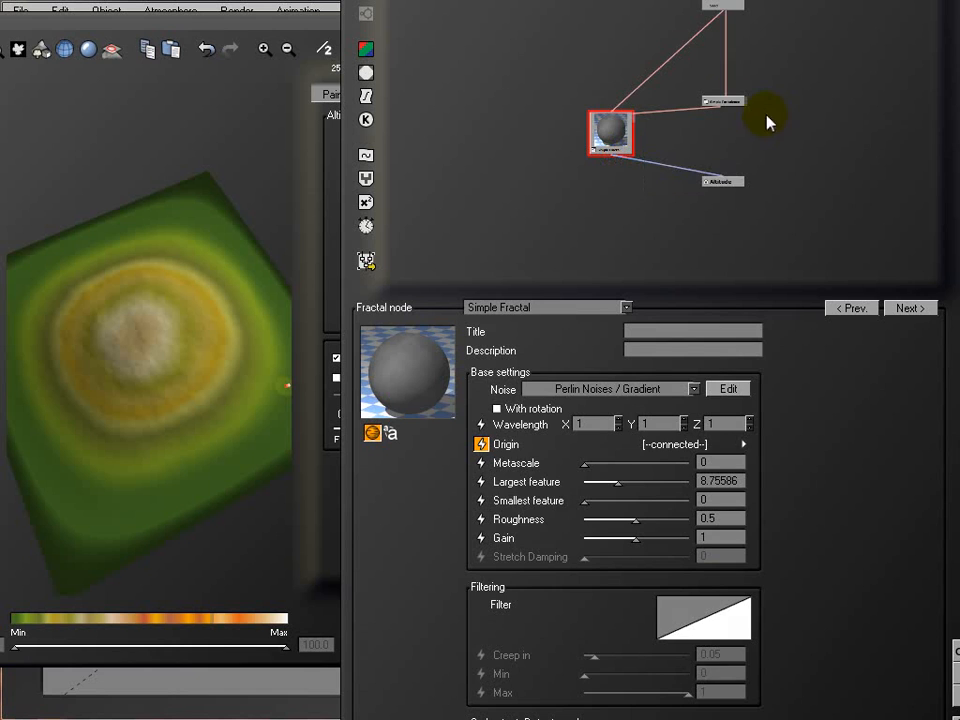
- Set the Simple Turbulence node to Largest feature 1.08169, Amplitude 2.97635, Harmonics 1.46491, Scaling 2.51608 and Repeat 8
click(722, 103)
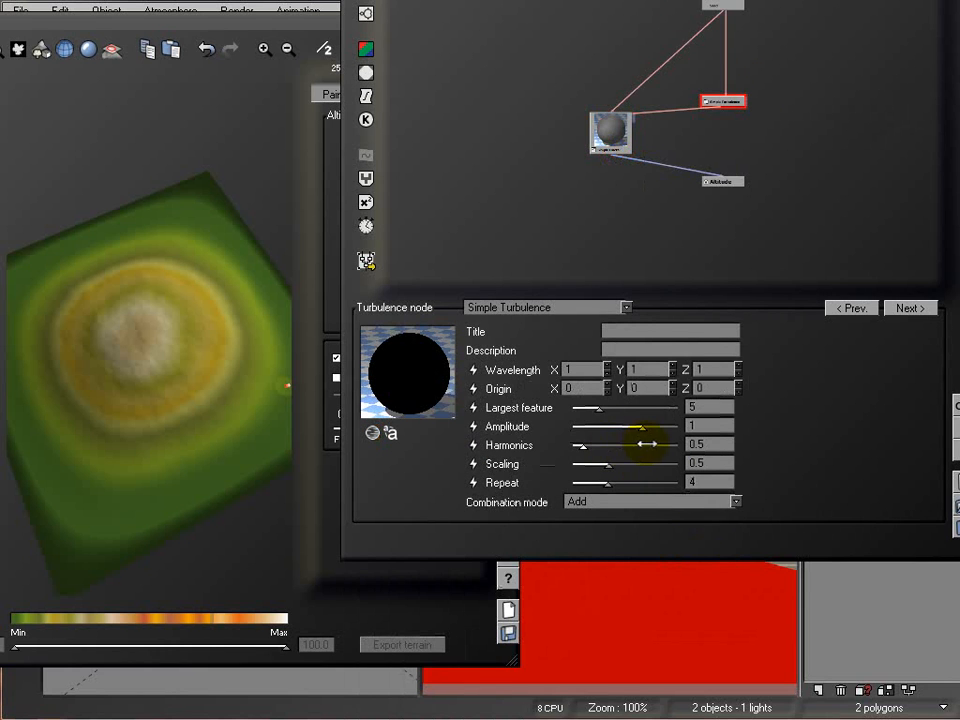
drag(608, 464, 644, 464)
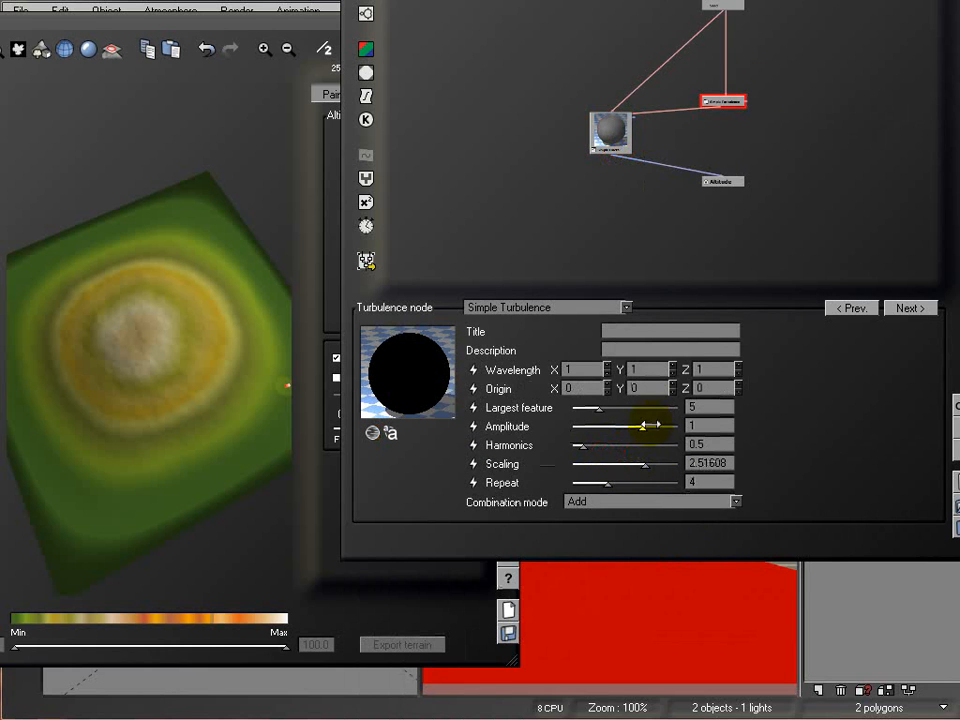
drag(613, 409, 655, 483)
- Inspect the terrain preview from above and from a low angle to judge the turbulence effect
mouse_move(169, 407)
mouse_down()
mouse_move(259, 351)
mouse_move(274, 388)
mouse_move(180, 388)
mouse_up()
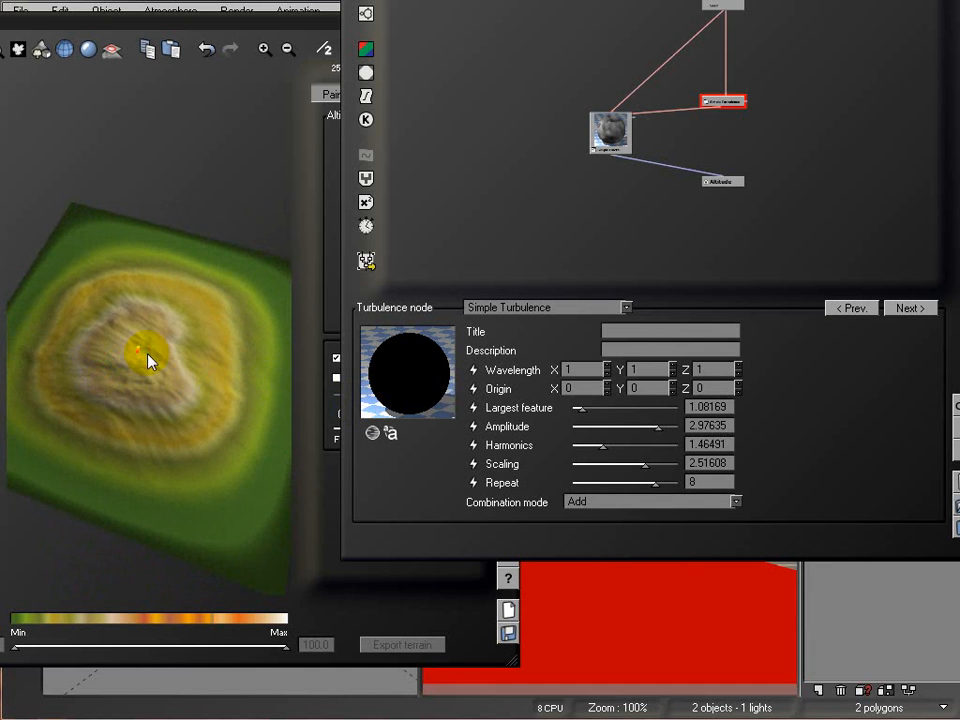
drag(197, 454, 225, 442)
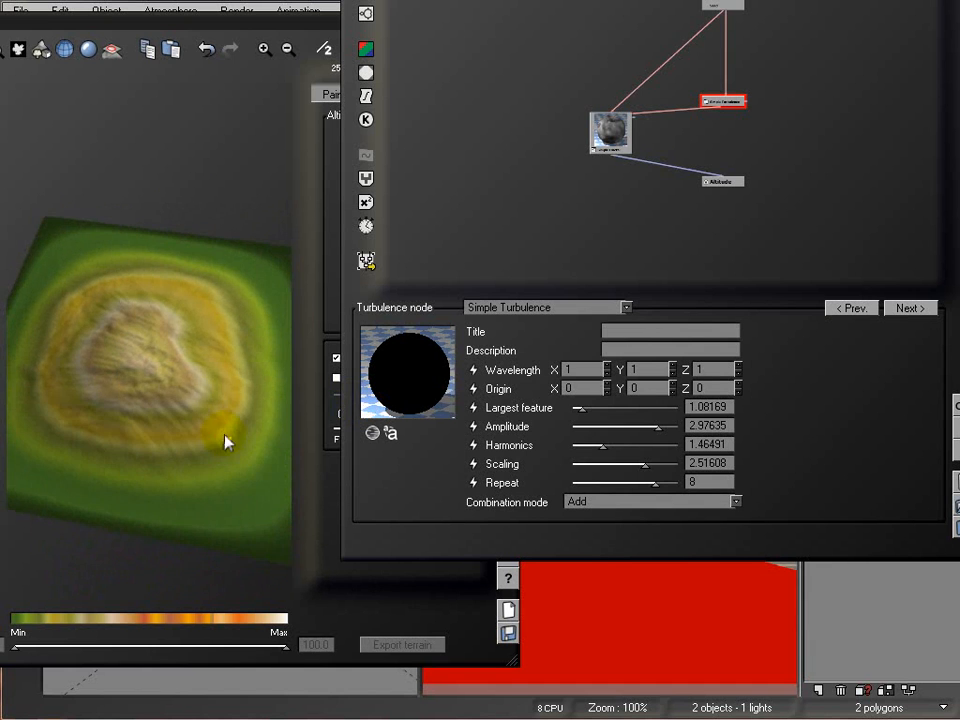
drag(187, 405, 222, 376)
drag(143, 405, 80, 413)
drag(143, 427, 227, 308)
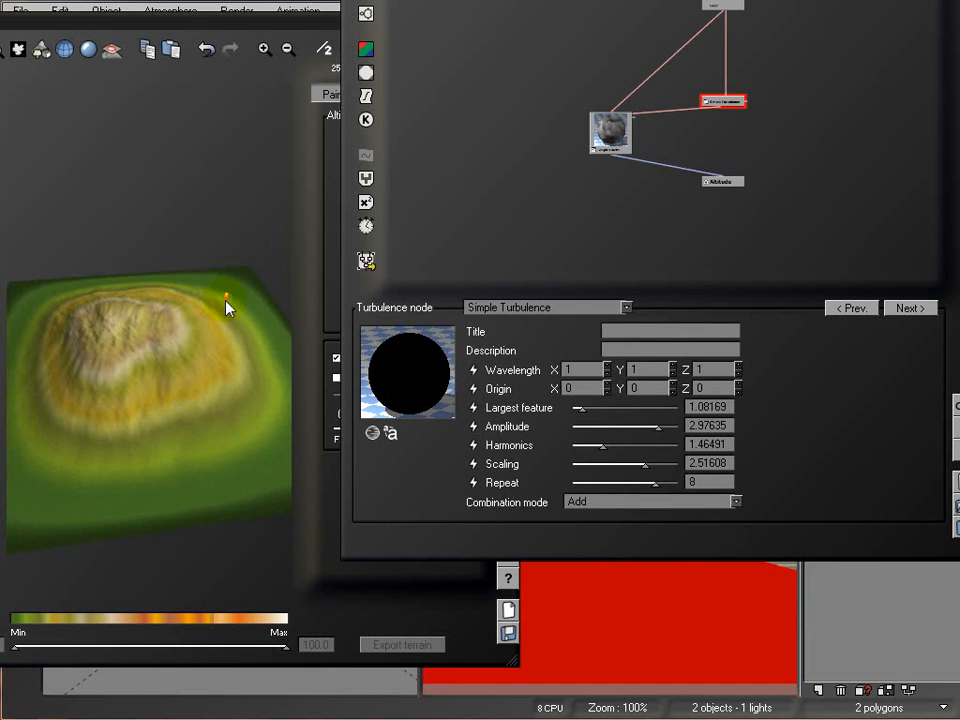
- Review the fractal types offered for the Simple Fractal node and view the terrain preview from above
click(627, 308)
click(612, 128)
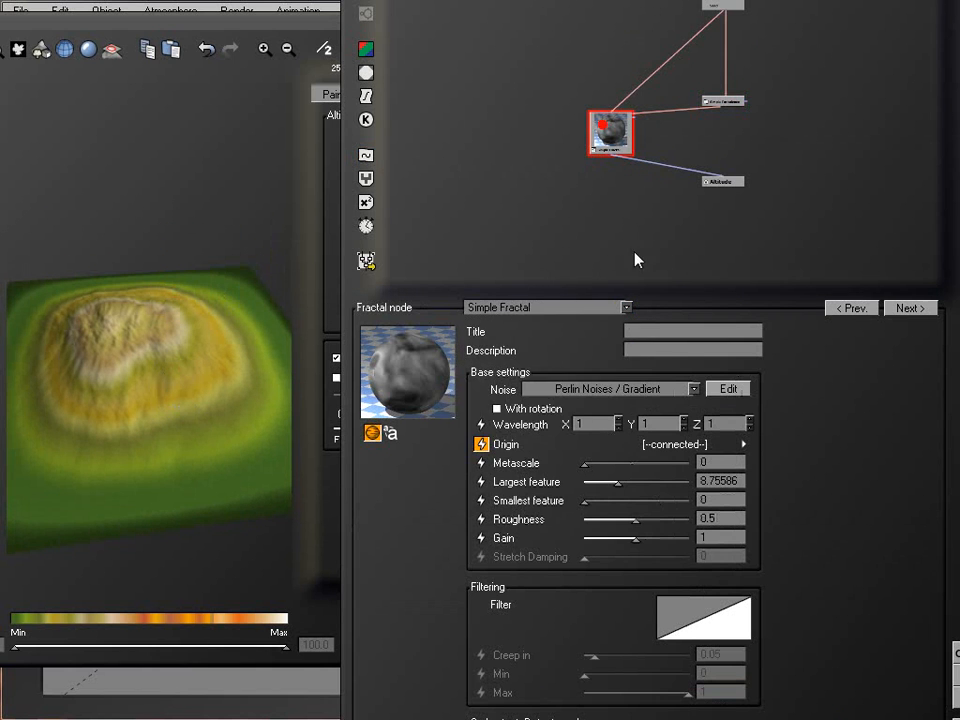
click(624, 308)
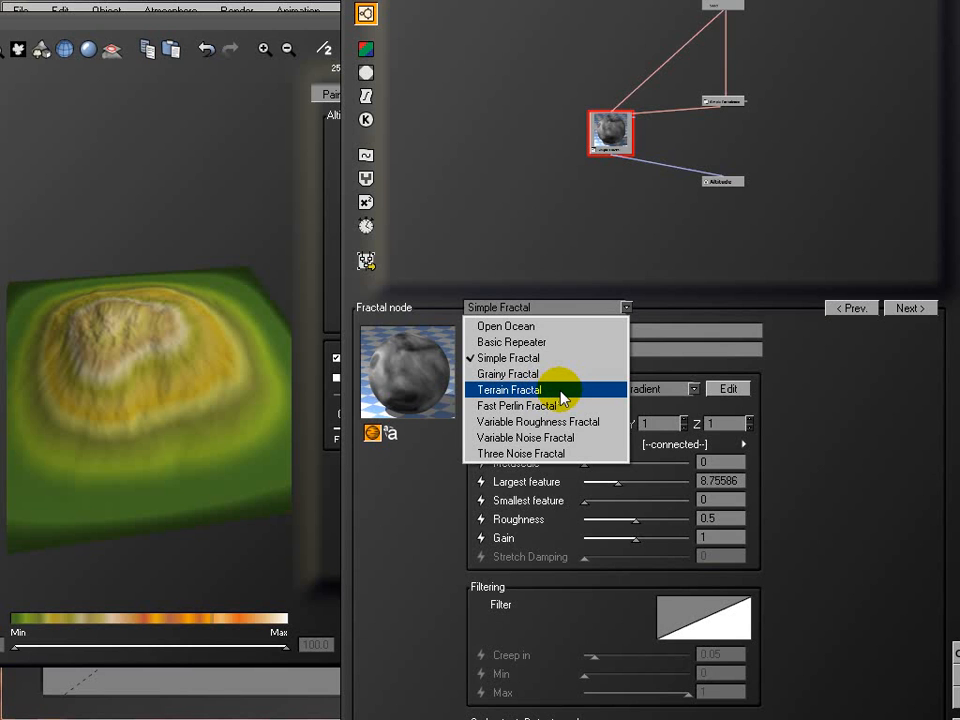
click(514, 186)
click(614, 134)
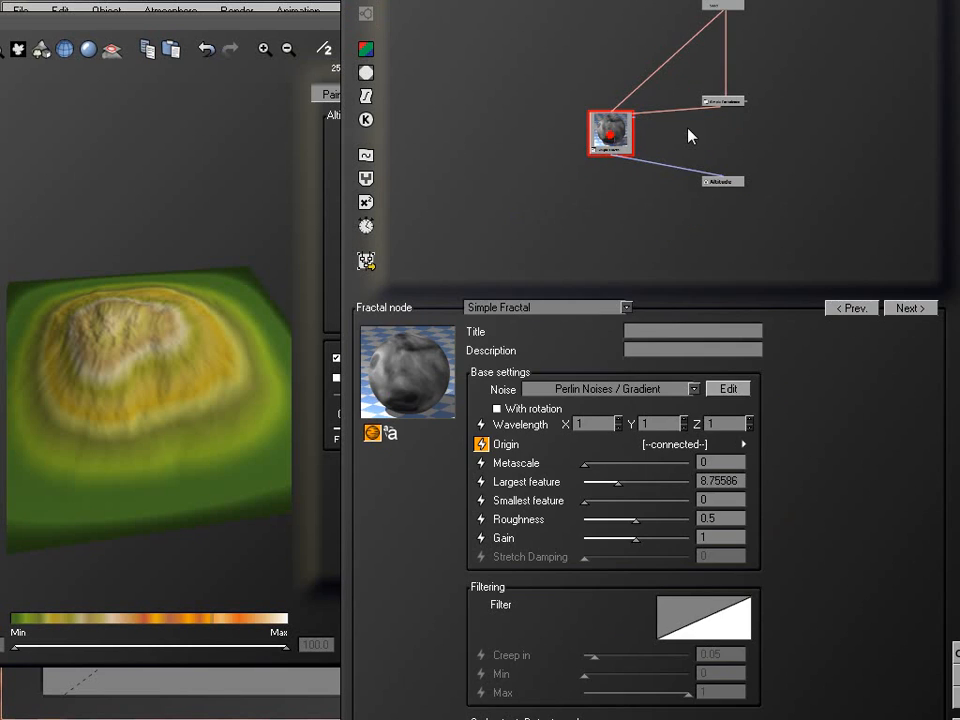
mouse_move(168, 278)
mouse_down()
mouse_move(186, 399)
mouse_move(281, 418)
mouse_up()
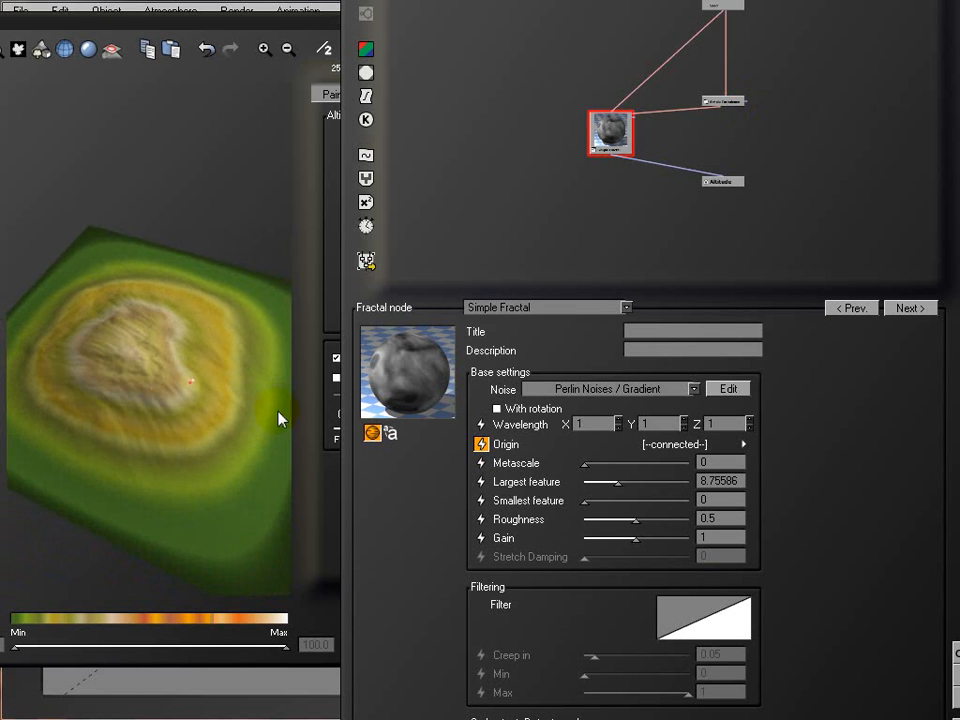
drag(169, 429, 200, 477)
drag(215, 420, 166, 448)
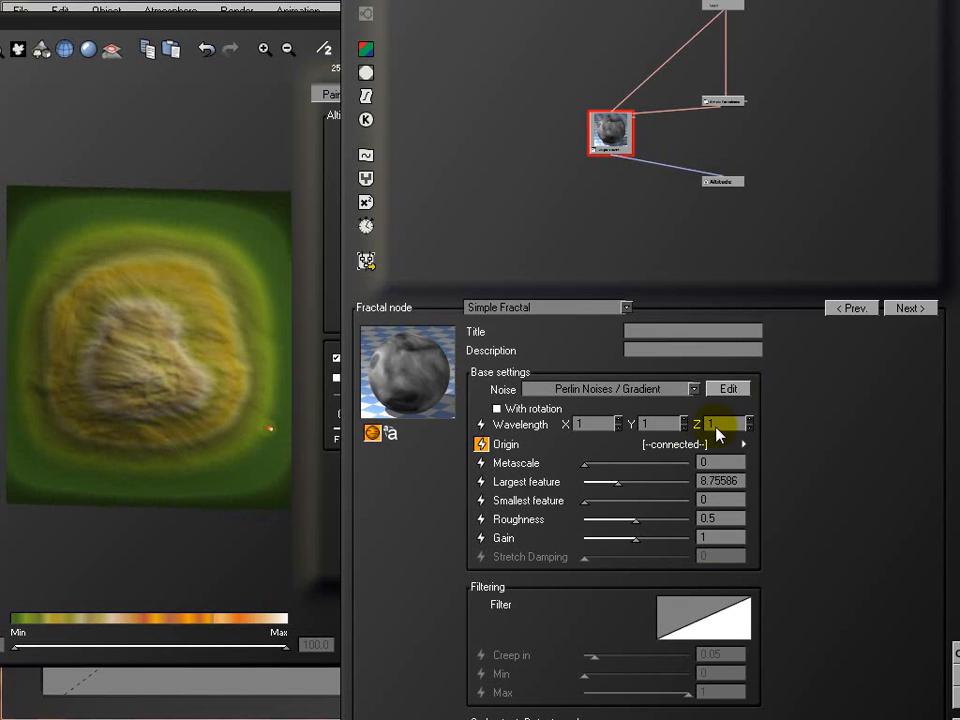
- Strengthen the Simple Turbulence node to Scaling 4.08555, Amplitude 9.41205 and Harmonics 2.86842, and view the terrain from a low angle
click(725, 104)
drag(660, 463, 666, 472)
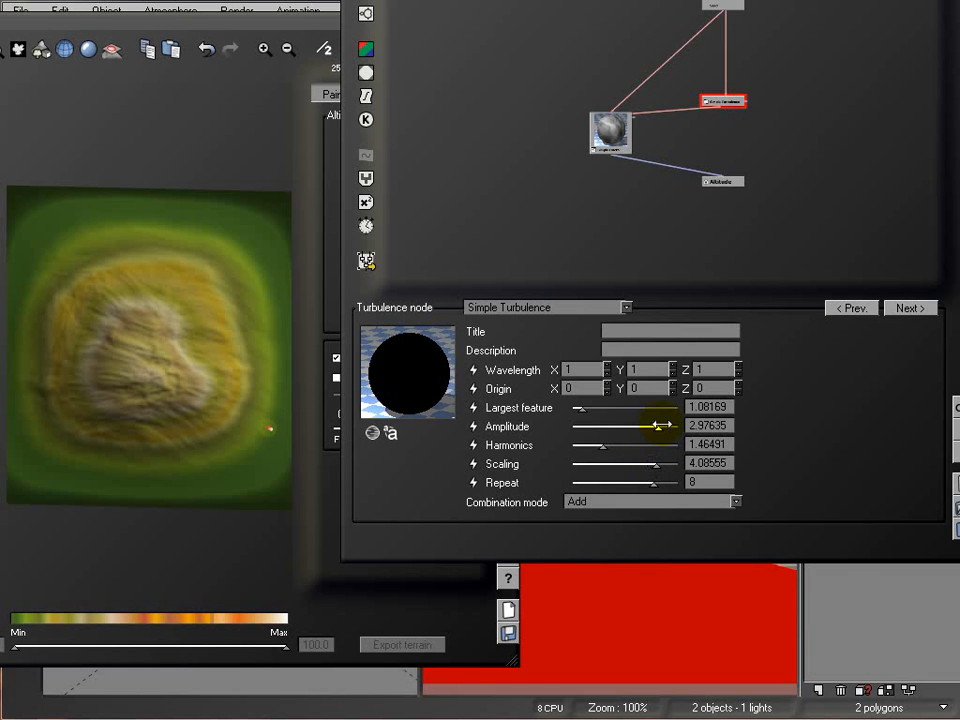
drag(664, 427, 676, 427)
click(616, 435)
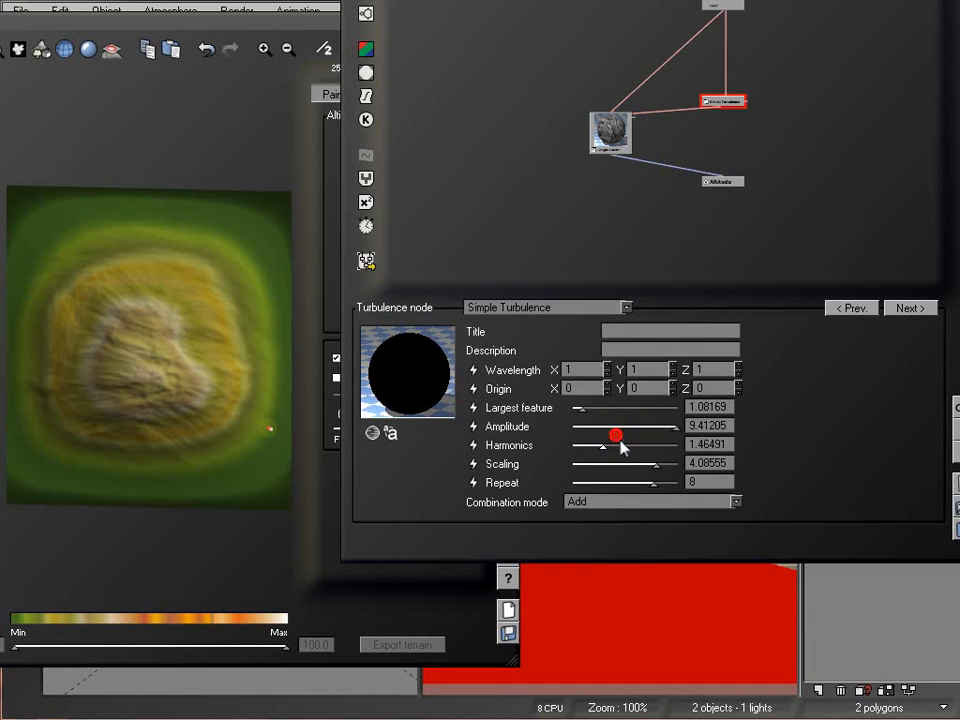
drag(622, 445, 631, 445)
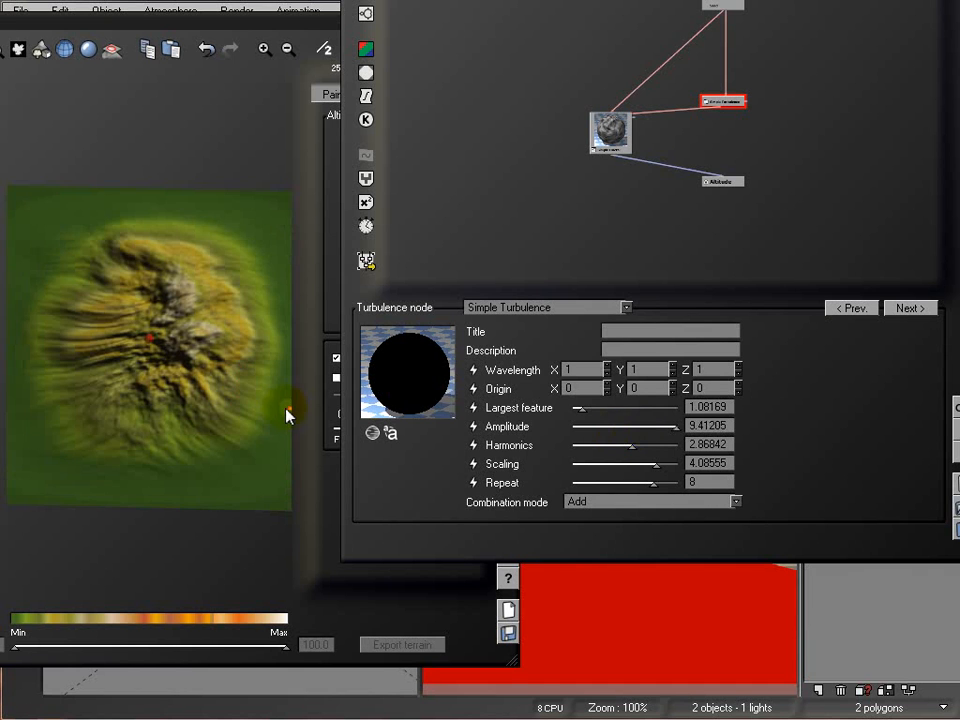
drag(252, 336, 212, 369)
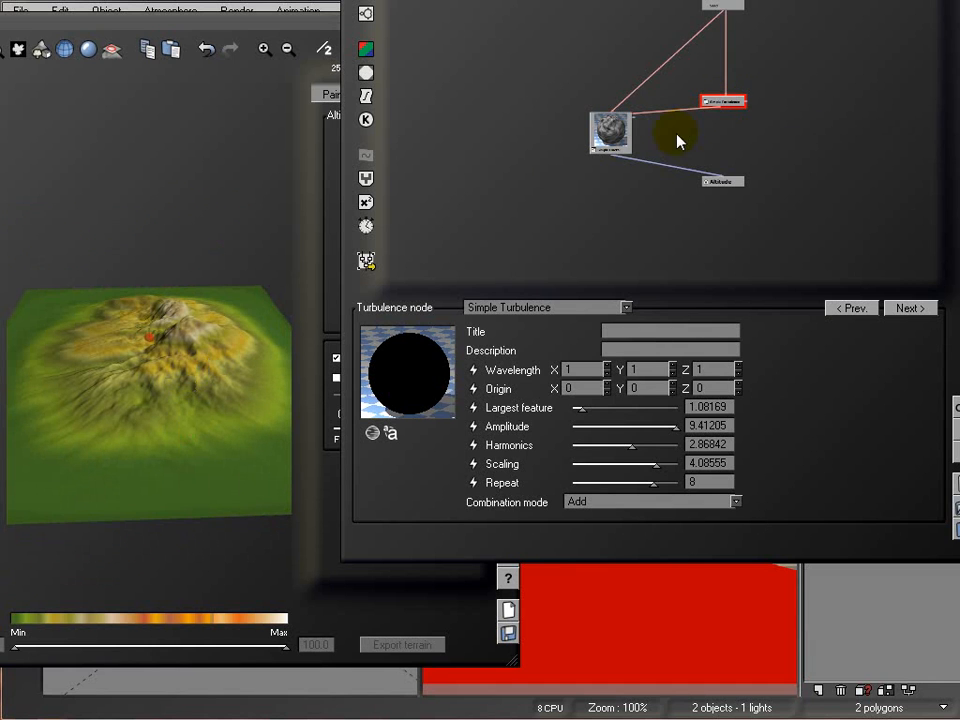
- Delete the Simple Turbulence node and move the Simple Fractal node closer to Altitude, checking the terrain preview
click(735, 109)
click(723, 101)
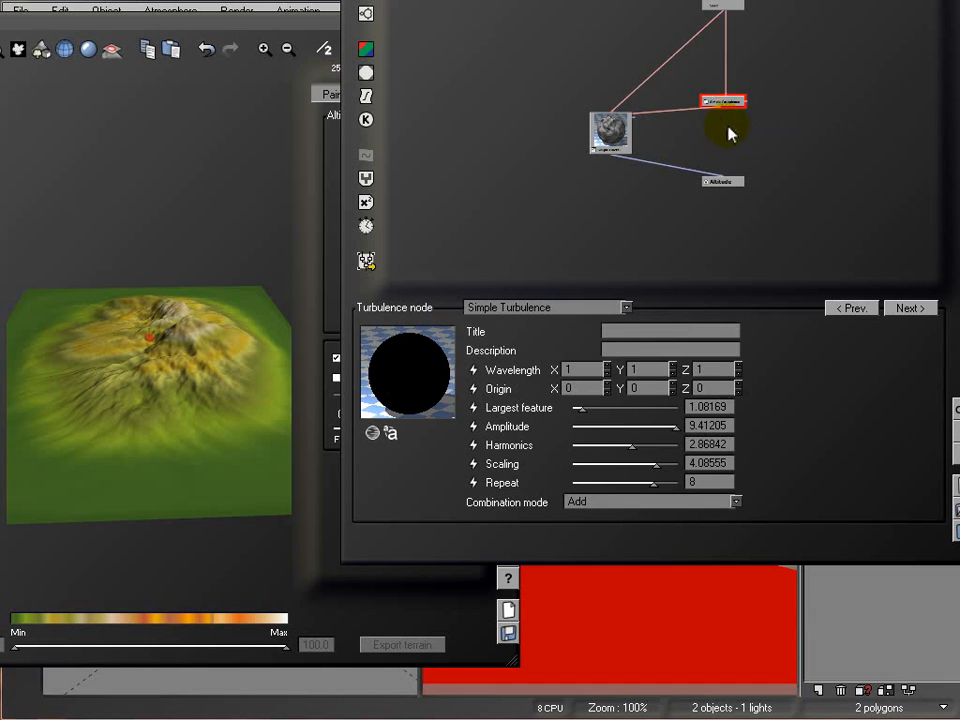
key(Delete)
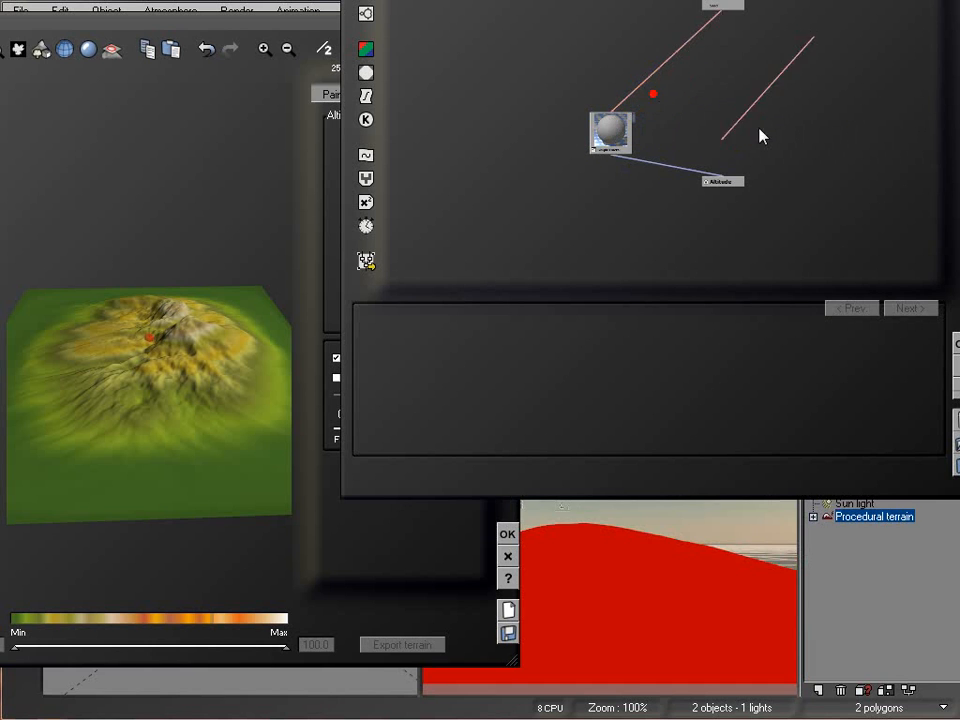
drag(614, 133, 695, 115)
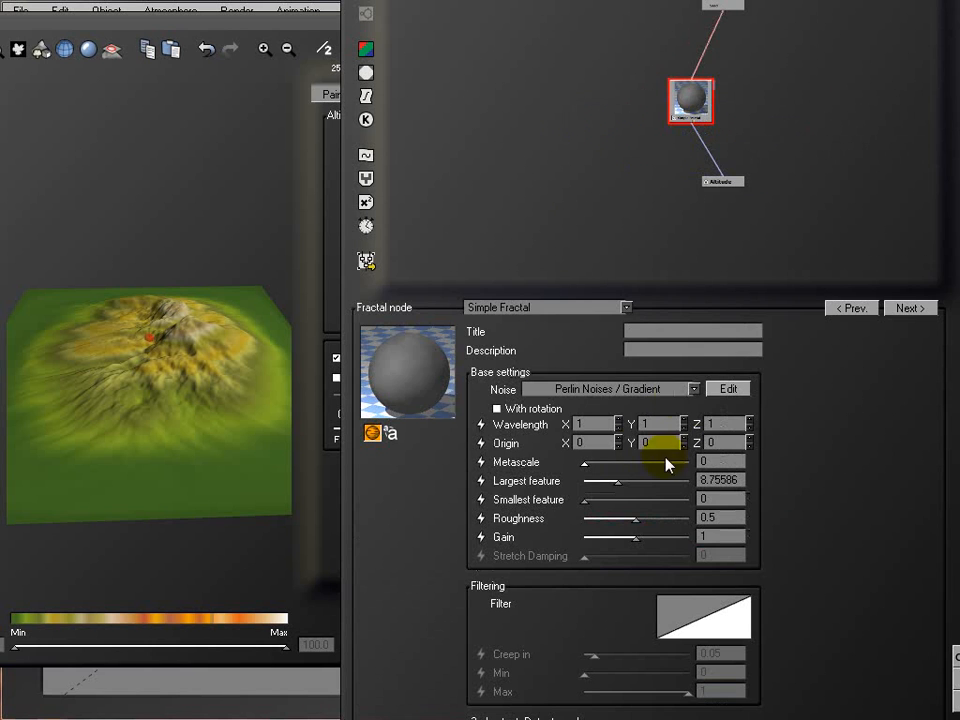
right_drag(226, 334, 197, 422)
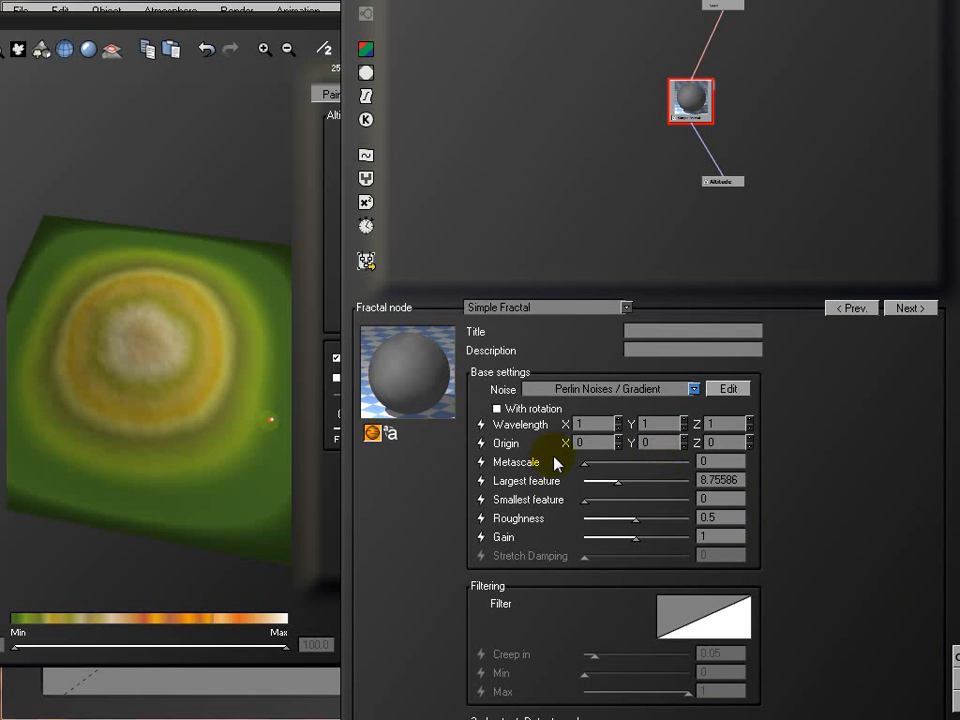
mouse_move(100, 405)
right_down()
mouse_move(122, 357)
mouse_move(104, 396)
right_up()
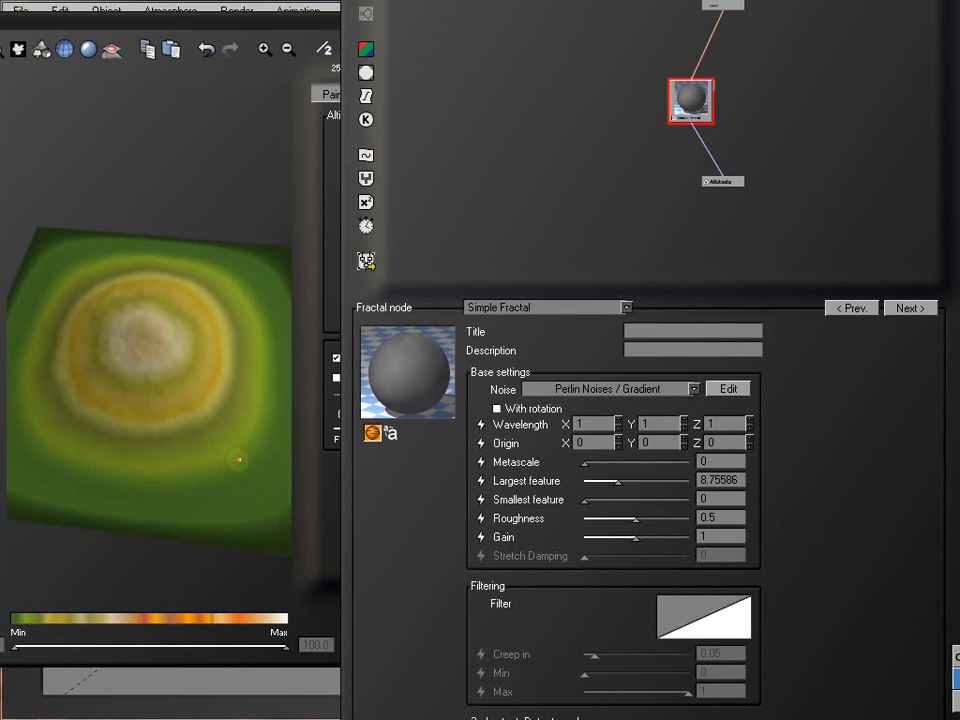
- Leave the function and terrain editors without applying the changes and delete the procedural terrain from the scene
click(955, 678)
click(509, 557)
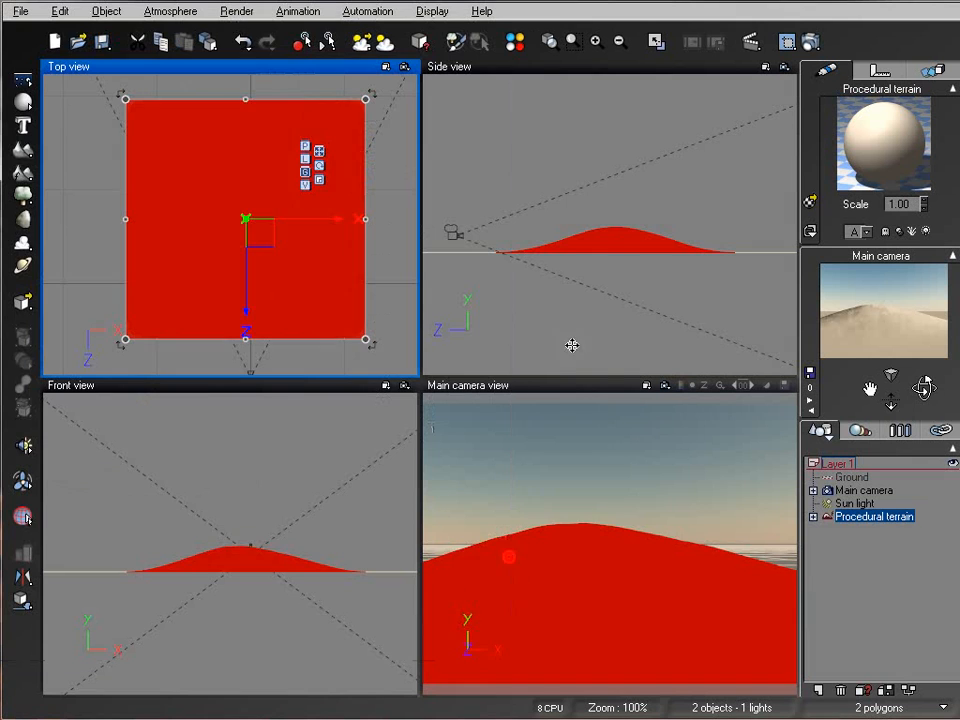
key(Delete)
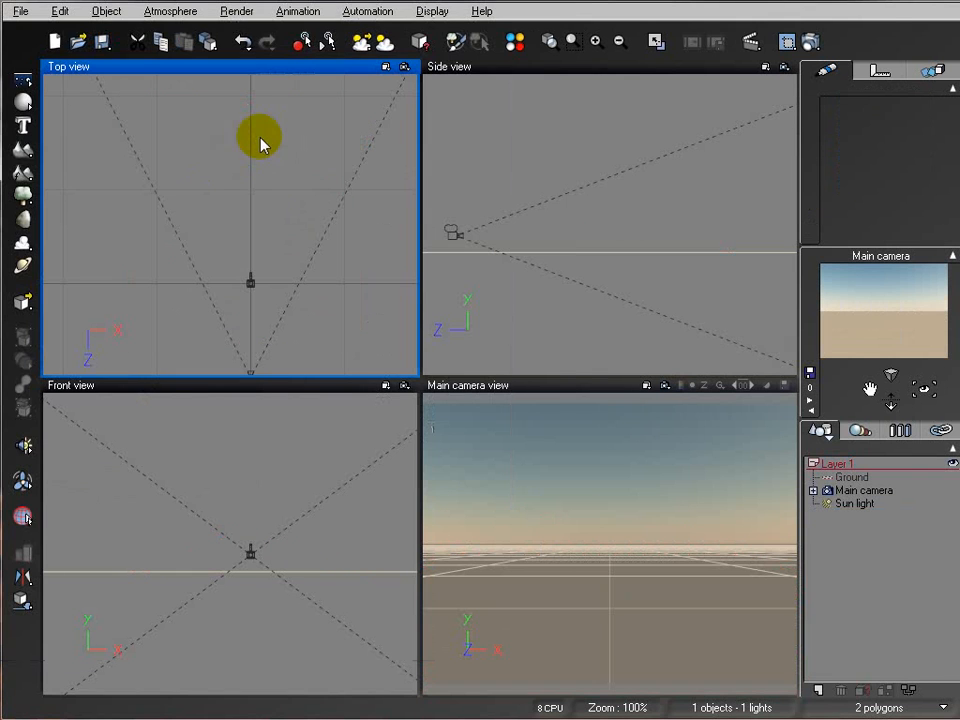
- Place ten overlapping cones in two irregular rows in the Top view
right_click(24, 101)
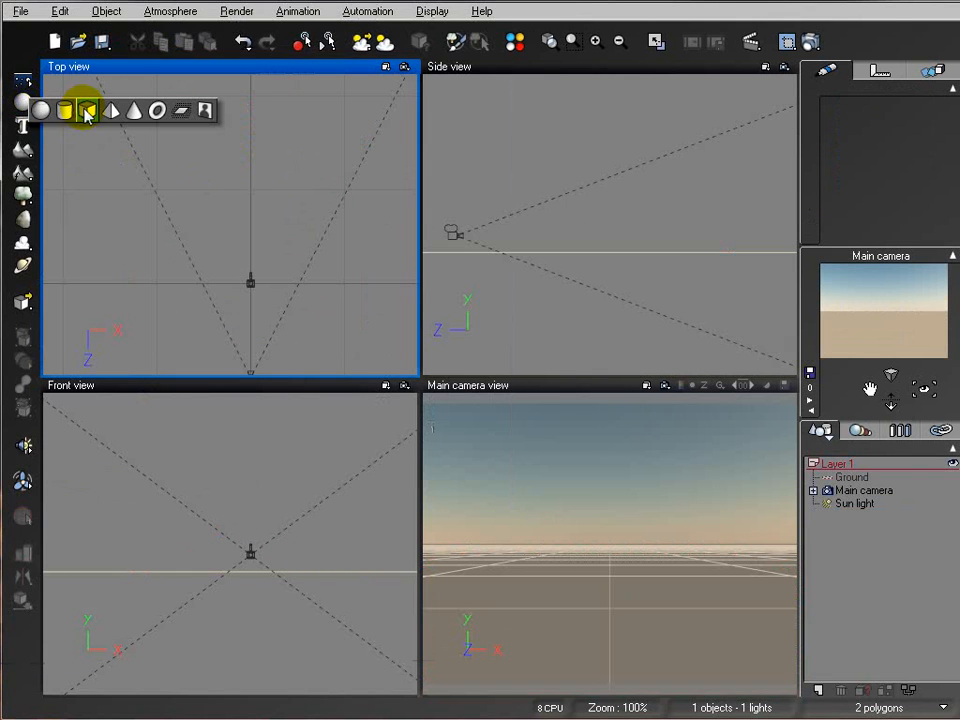
click(134, 110)
drag(246, 237, 122, 212)
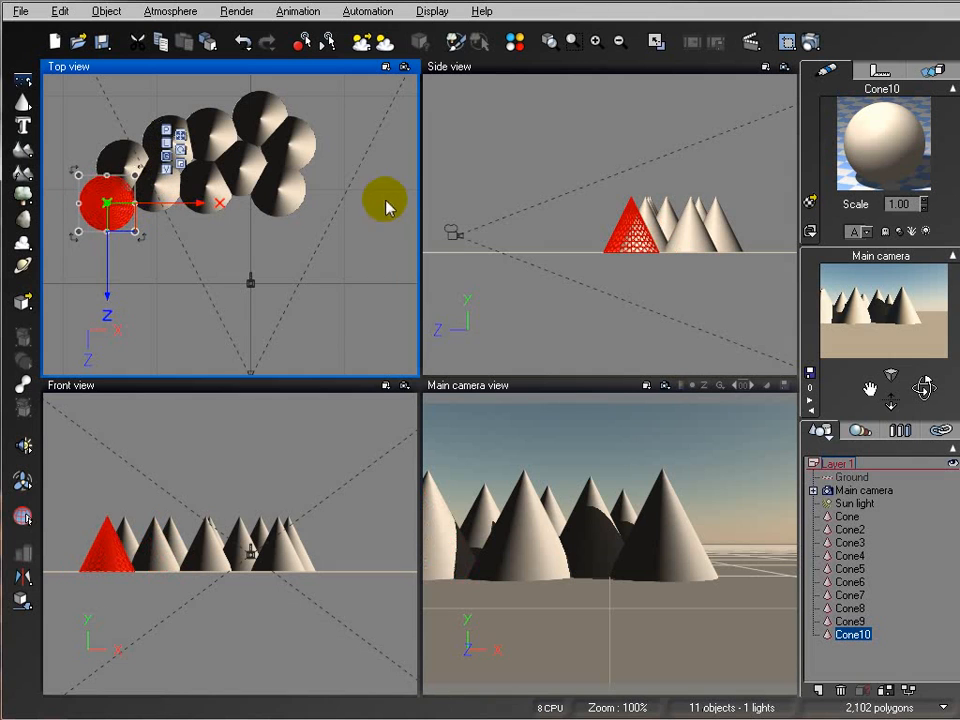
- Add a cube to the scene and flatten it into a low slab resting on the ground
click(20, 100)
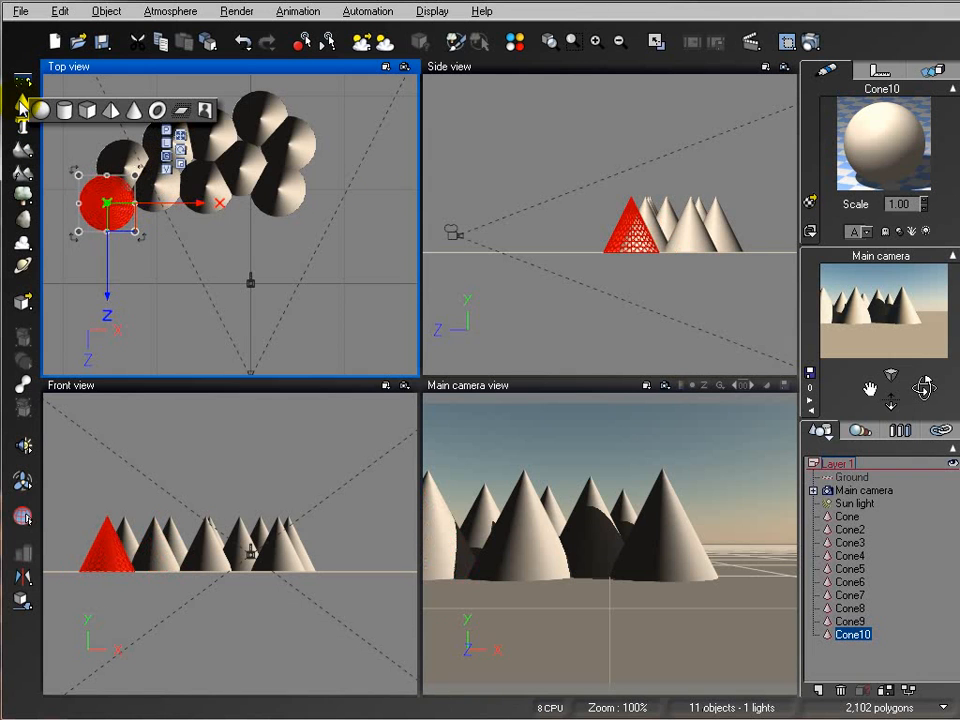
click(87, 109)
click(617, 226)
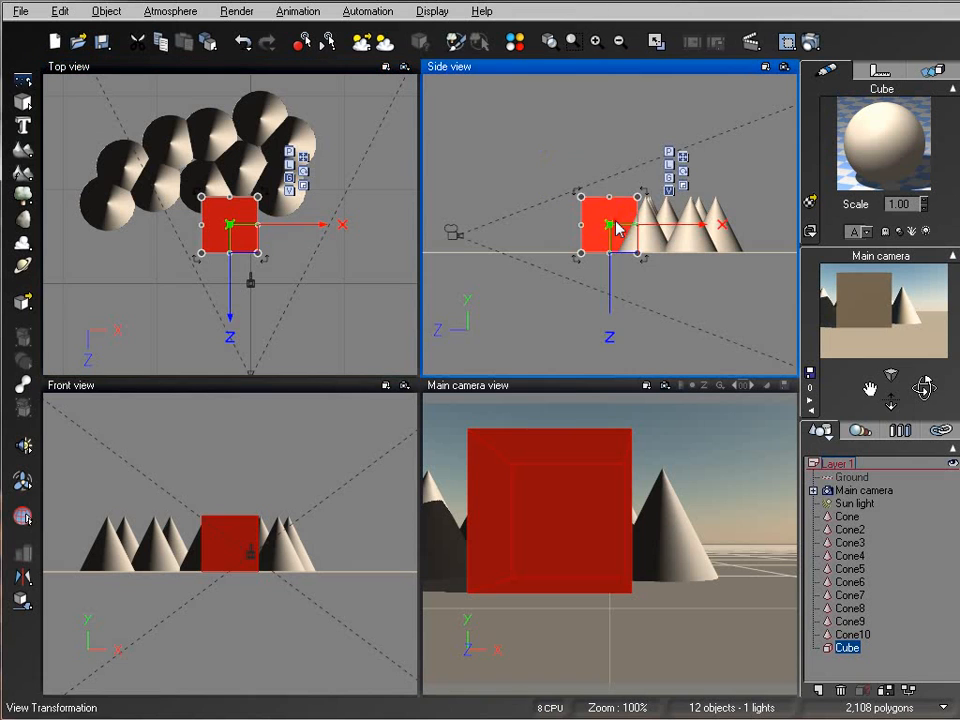
drag(614, 197, 620, 249)
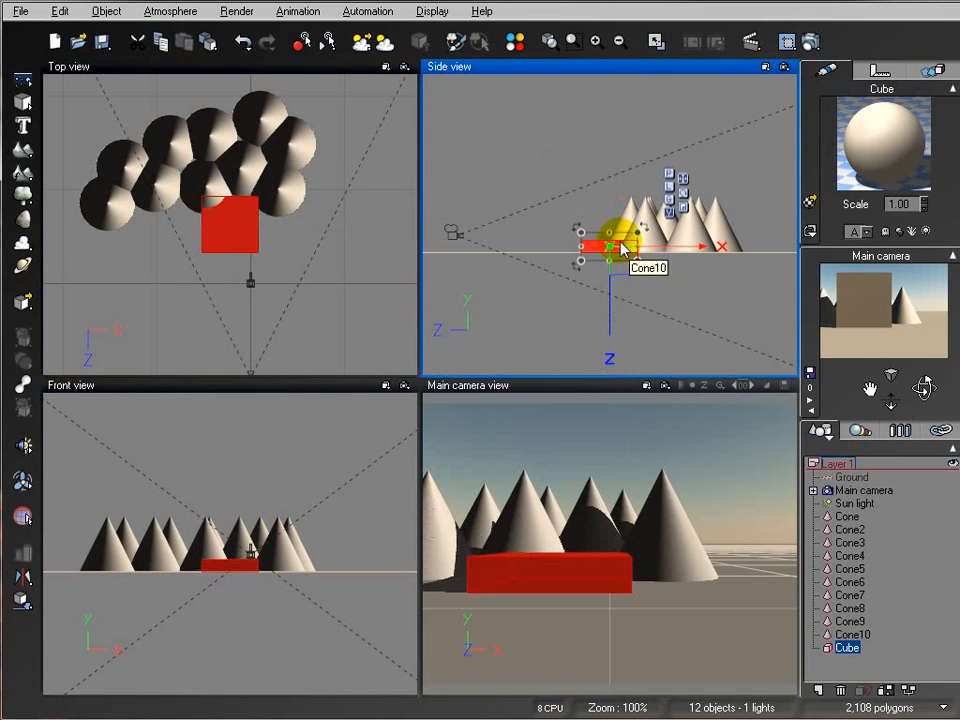
- Move the flattened cube into the middle of the cone cluster and enlarge it slightly
click(227, 219)
drag(229, 216, 249, 118)
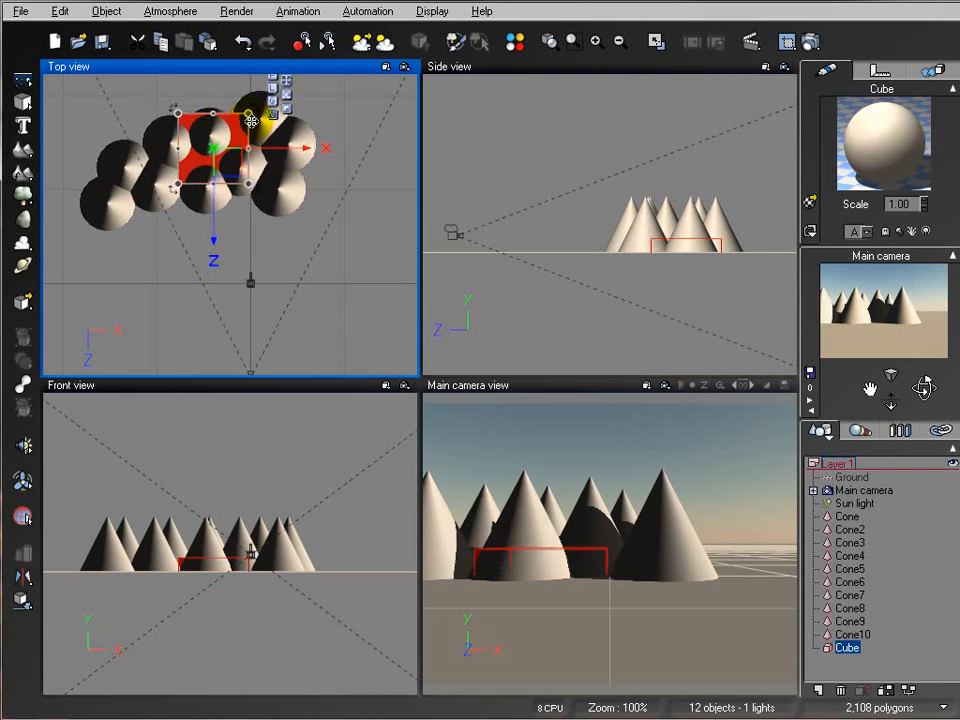
mouse_move(222, 176)
mouse_down()
mouse_move(234, 179)
mouse_move(224, 184)
mouse_up()
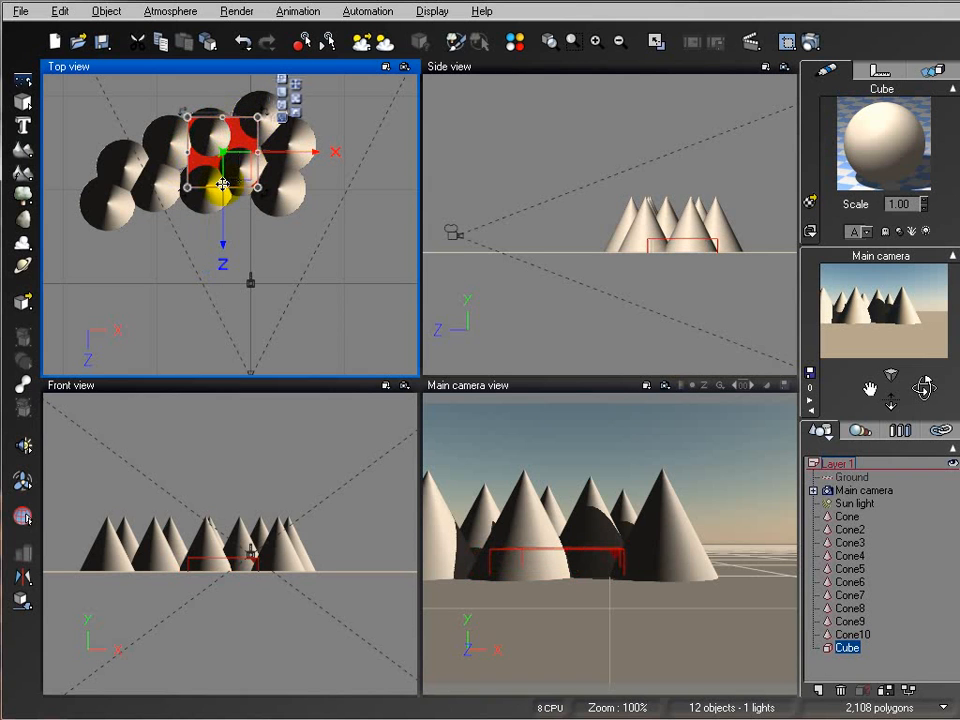
- Select all ten cones without the cube and group them into one object
shift+click(846, 517)
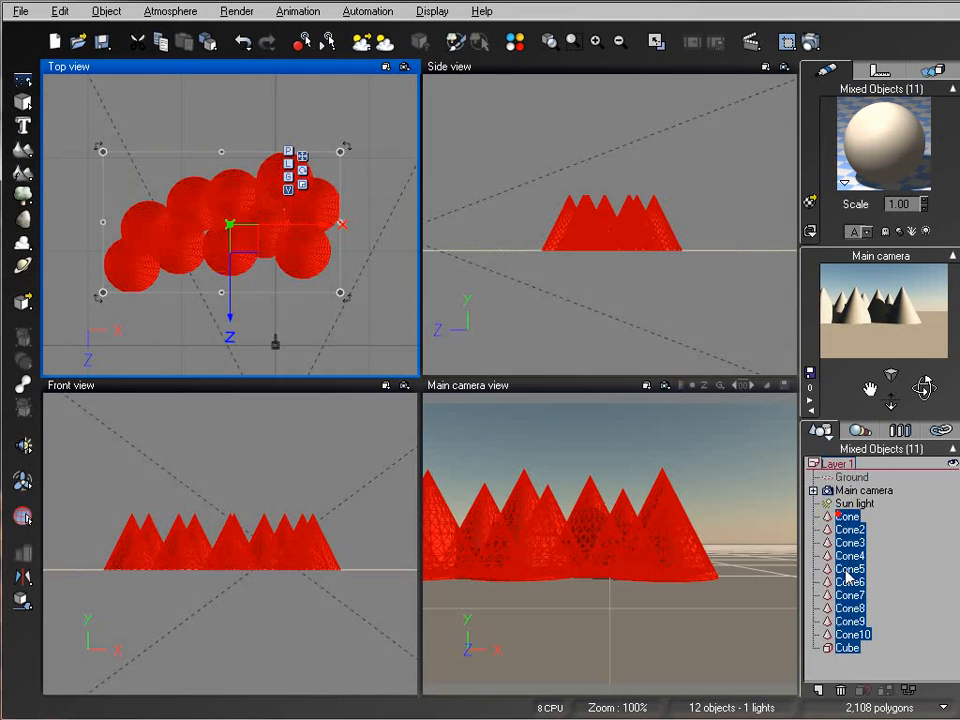
ctrl+click(850, 648)
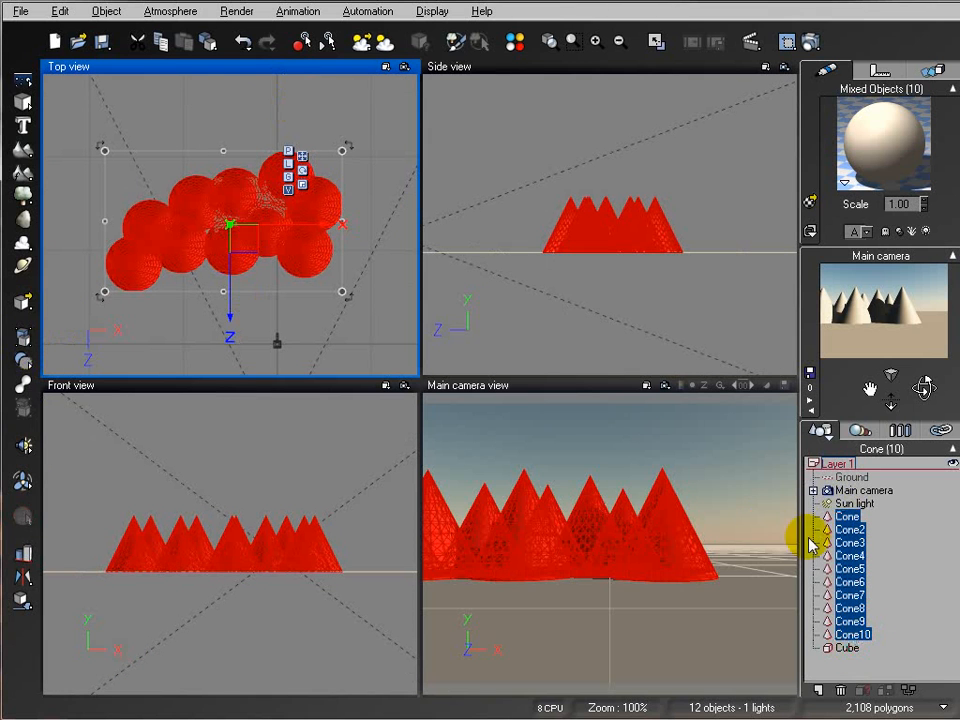
right_click(842, 556)
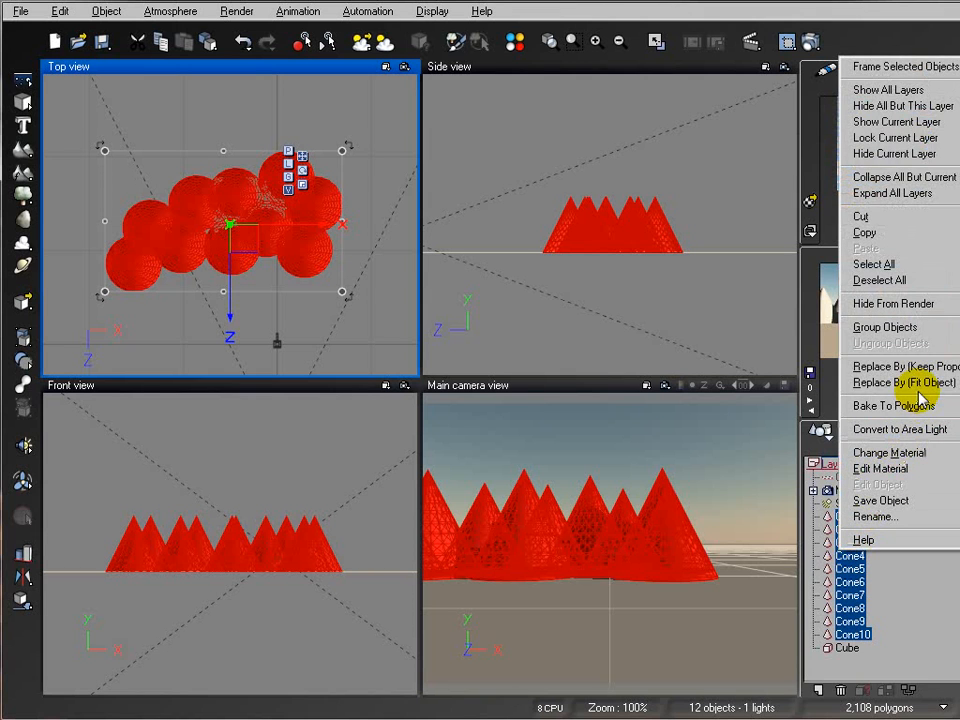
click(912, 328)
mouse_move(332, 314)
right_down()
mouse_move(383, 310)
mouse_move(349, 308)
right_up()
- Shrink the cone group and reposition it around the cube so the cone tips poke through the slab
click(849, 530)
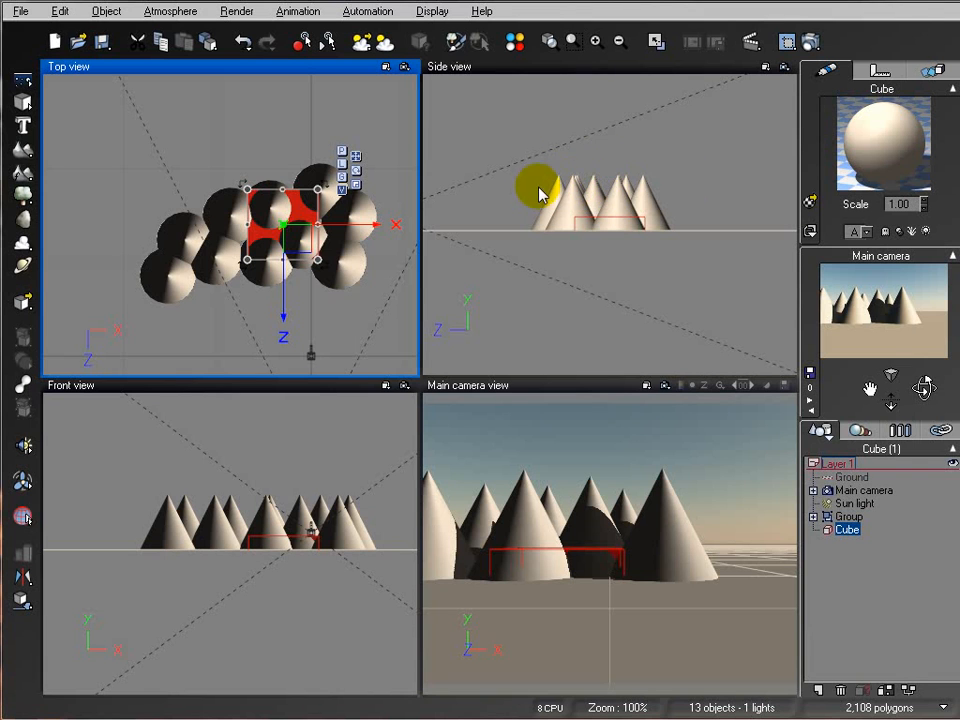
click(846, 516)
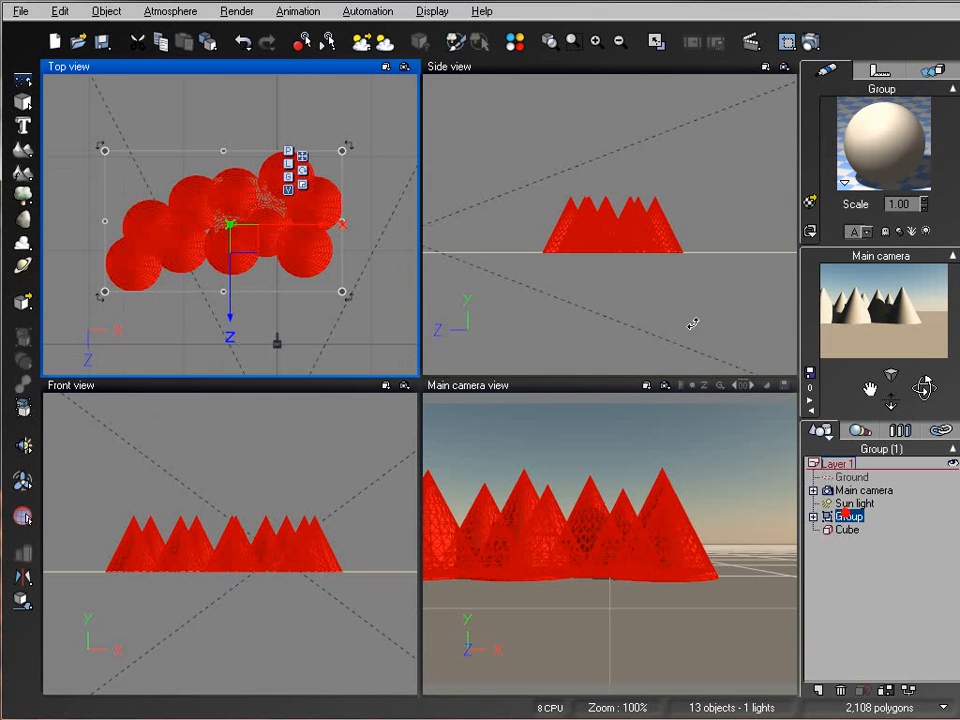
click(594, 221)
drag(688, 197, 611, 221)
drag(236, 268, 251, 223)
click(360, 240)
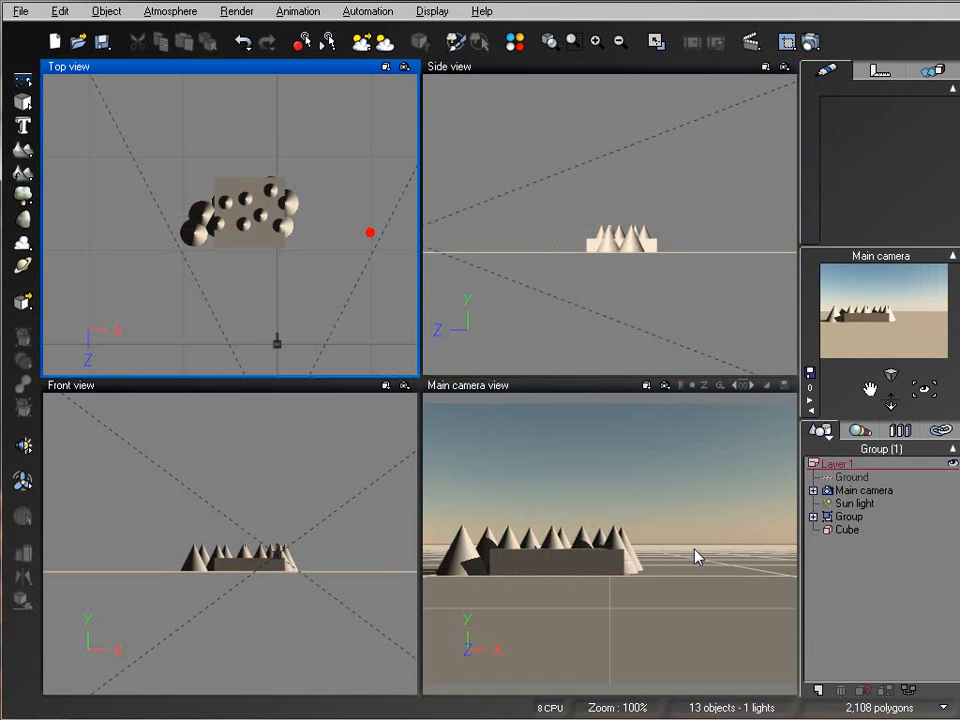
click(830, 529)
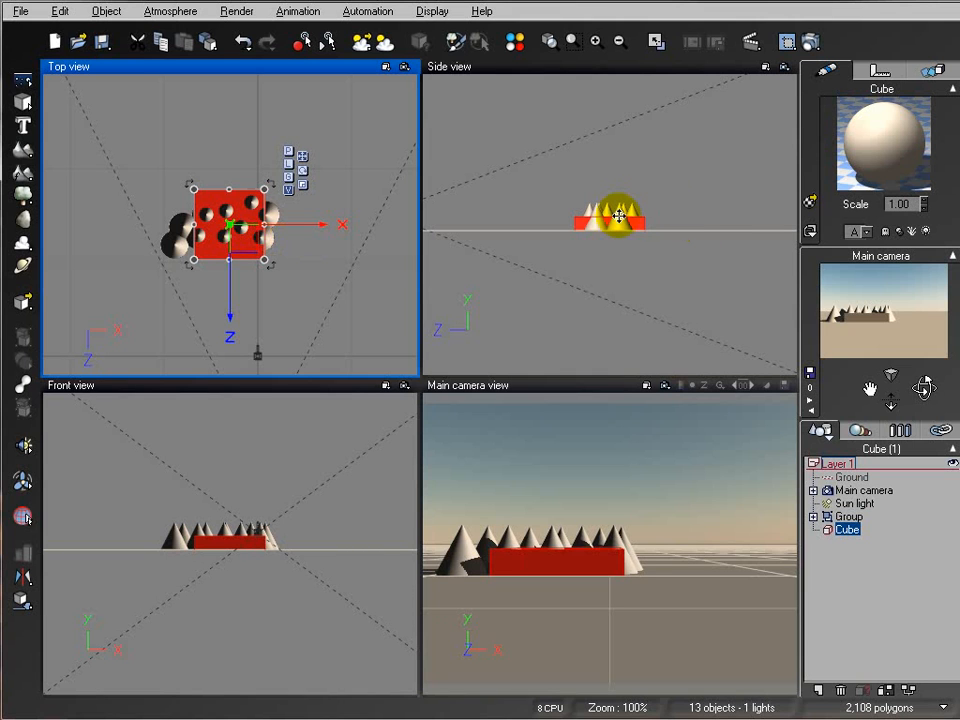
click(22, 148)
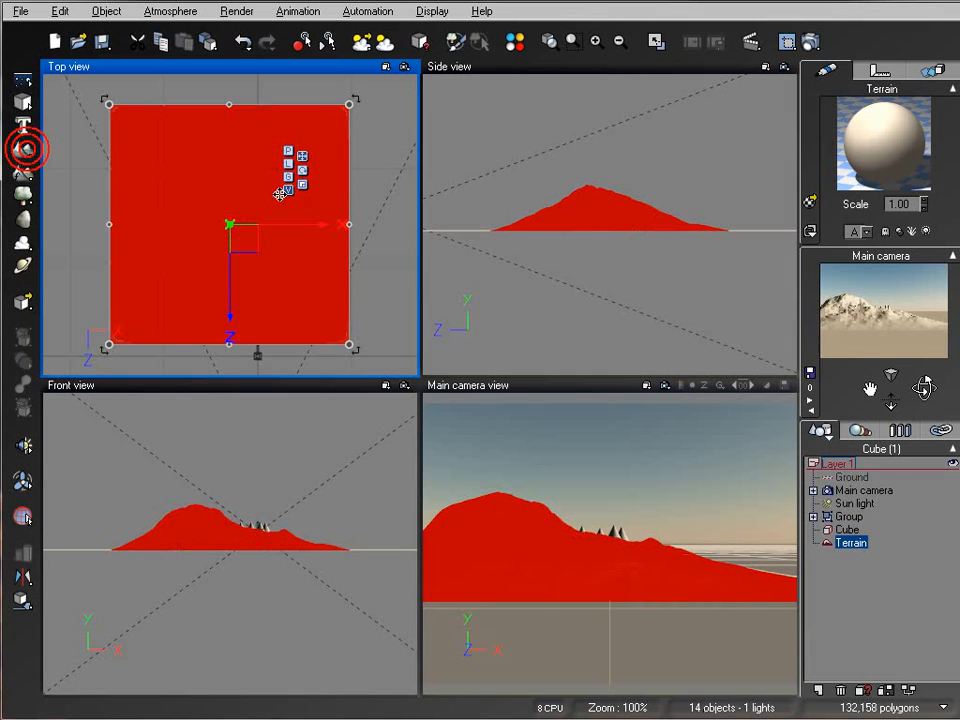
right_click(260, 195)
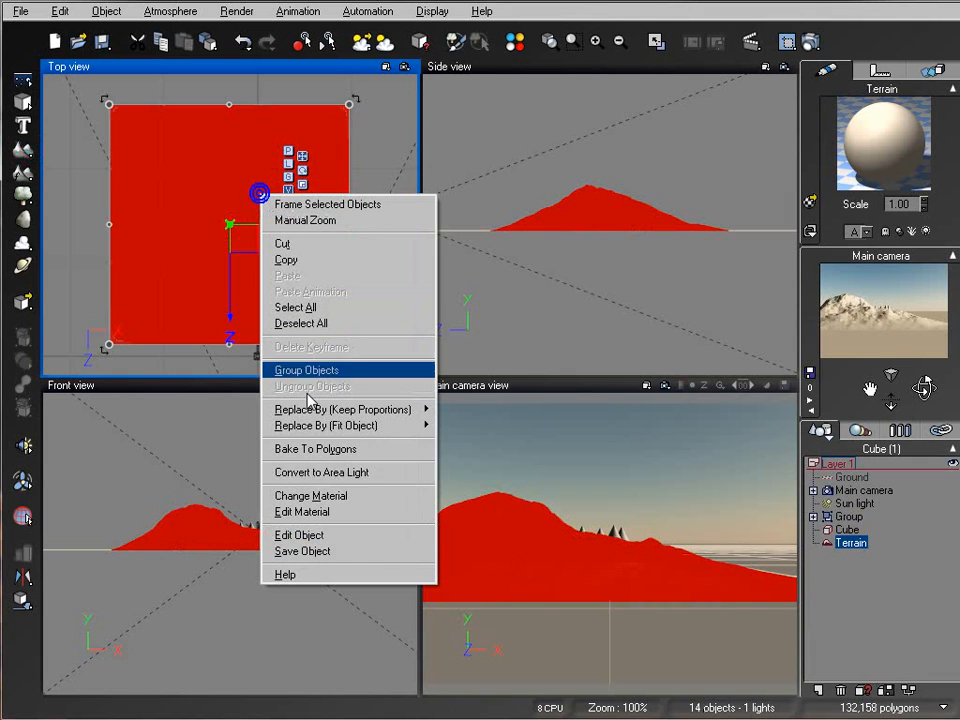
click(372, 537)
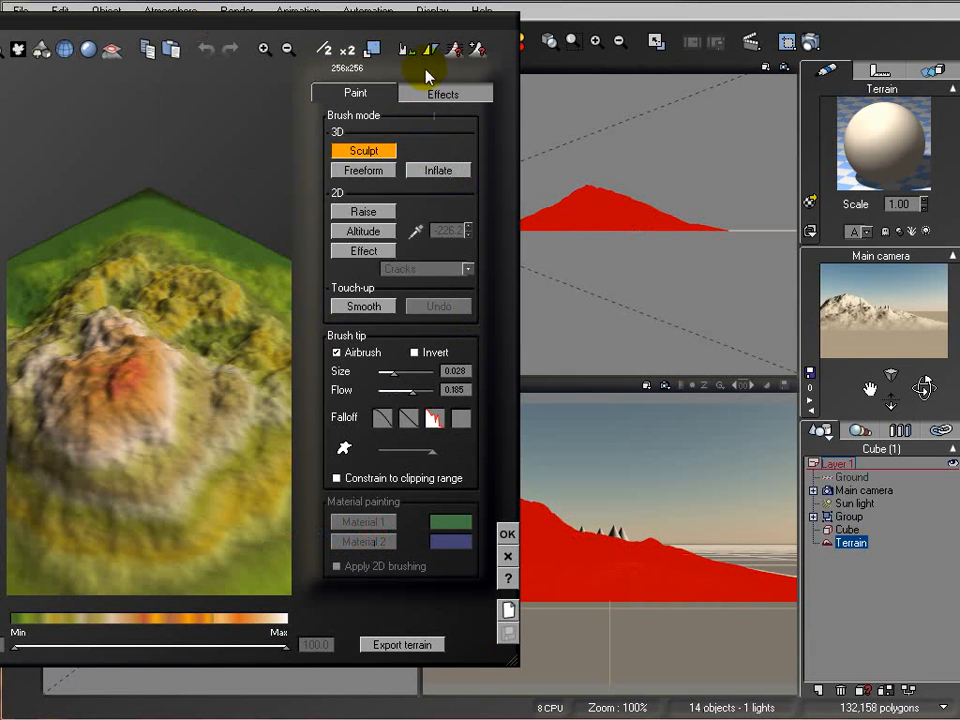
click(437, 95)
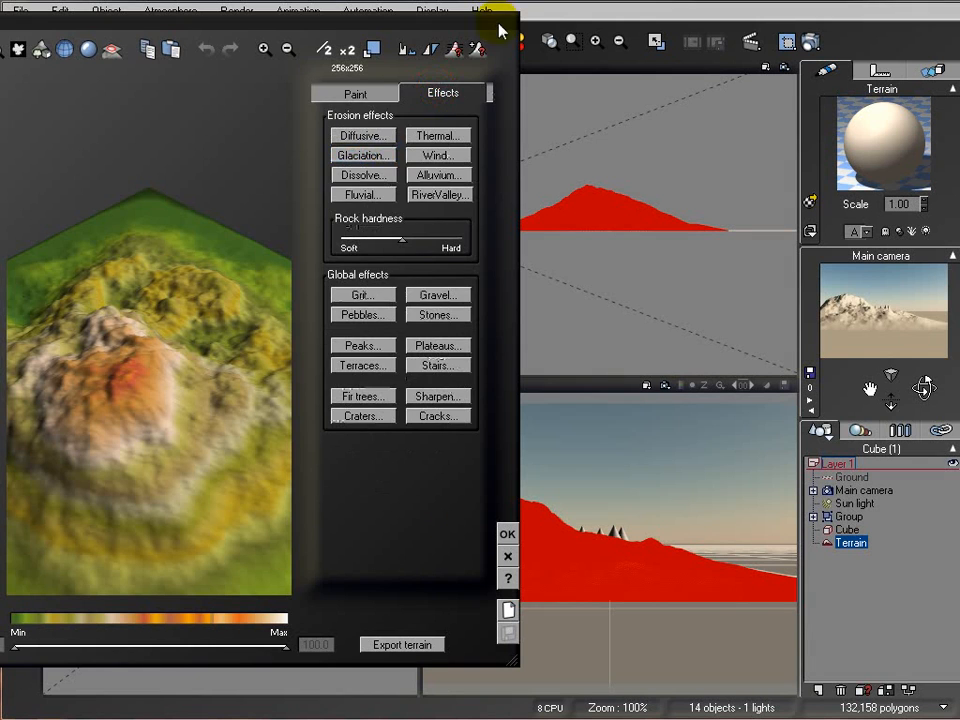
click(507, 534)
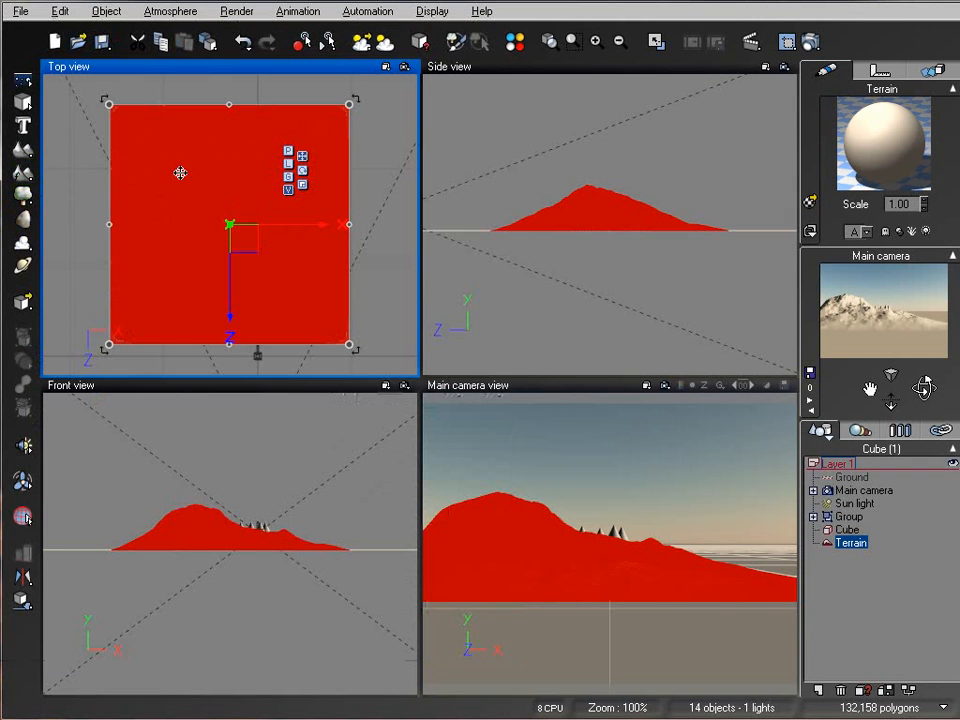
key(Delete)
- Add a procedural terrain, open its altitude function for editing and show the Simple Fractal node's settings
click(22, 173)
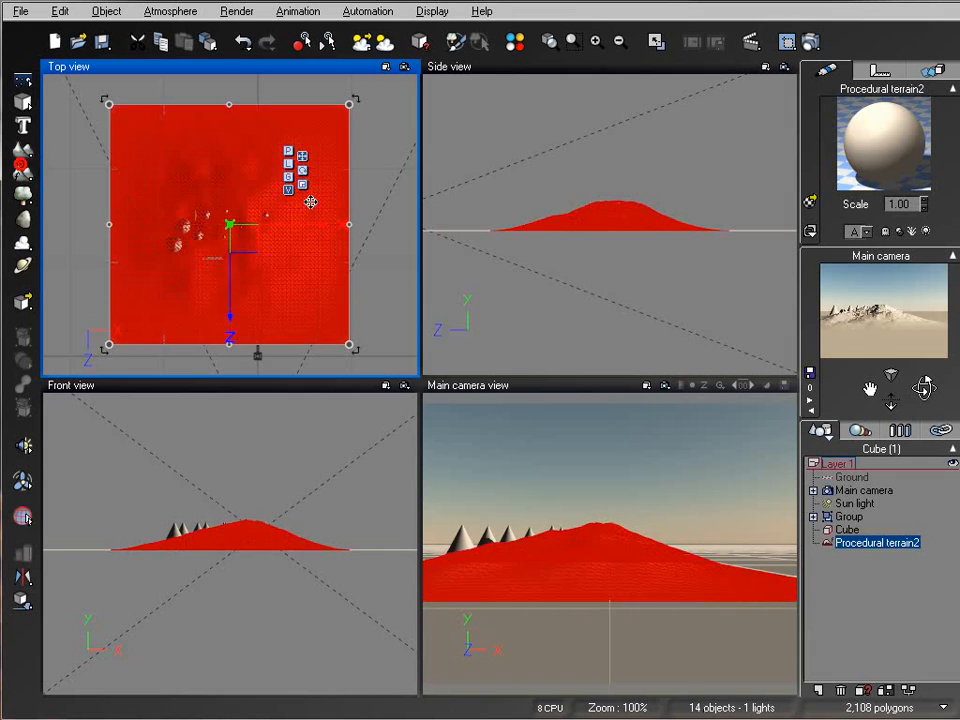
right_click(244, 156)
click(305, 498)
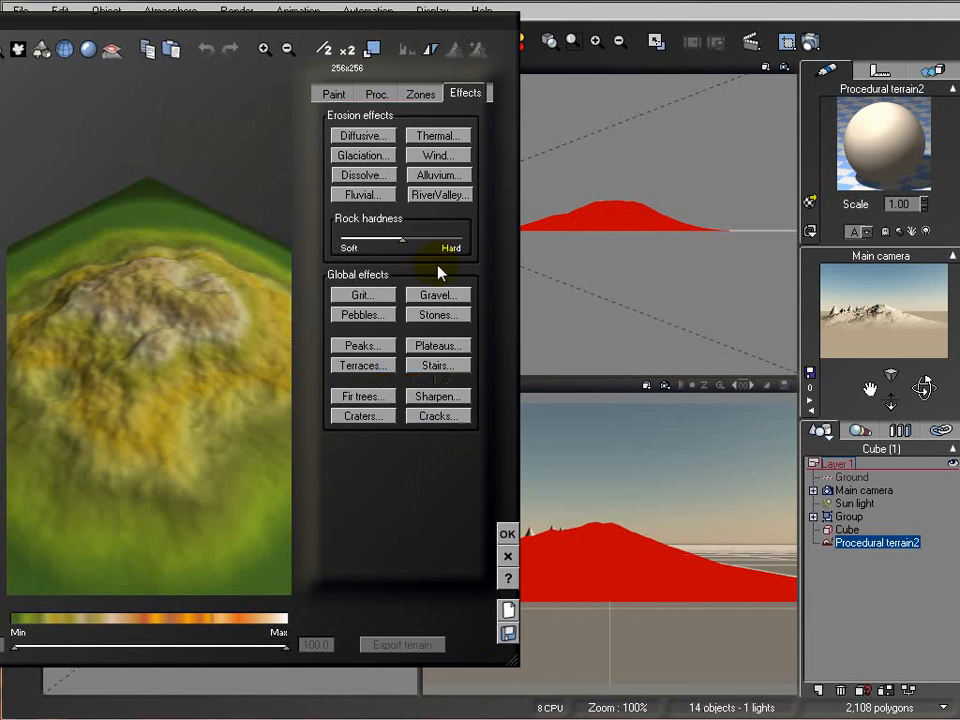
click(372, 94)
right_click(420, 171)
click(463, 183)
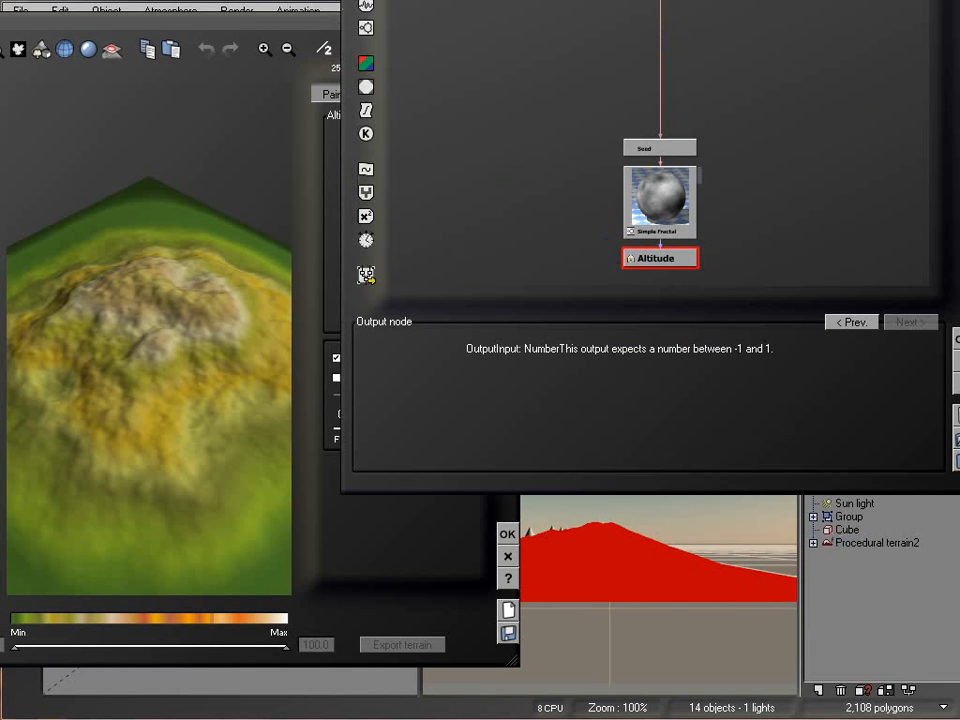
click(628, 287)
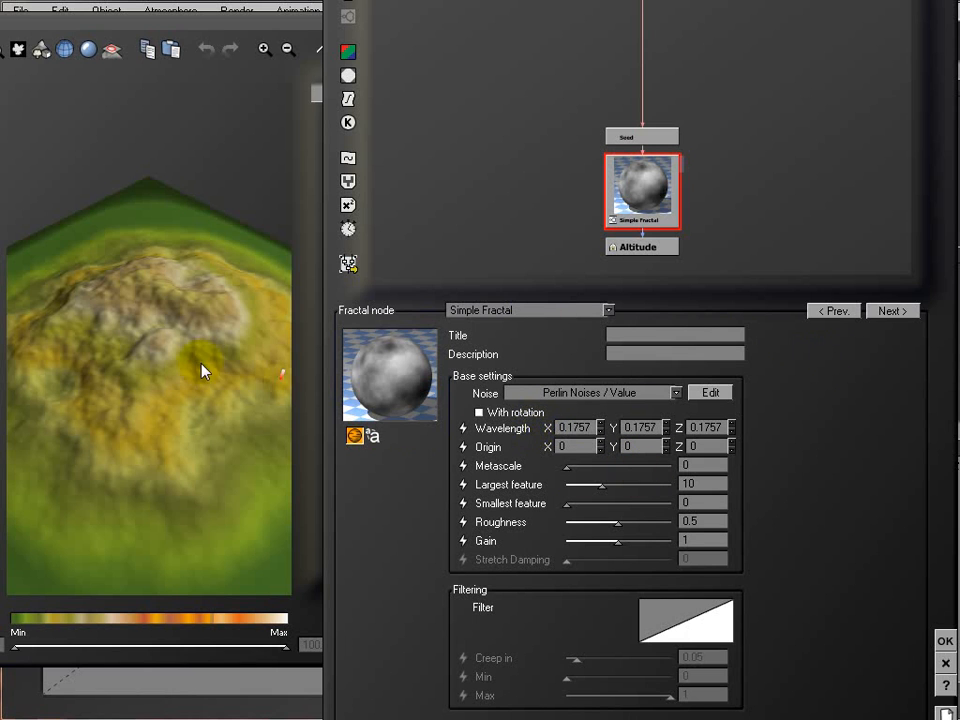
- Try Metascale values of 126.554 and 1000 on the Simple Fractal node while inspecting the terrain preview, and leave it at 21.0049
drag(221, 355, 187, 148)
drag(186, 337, 194, 367)
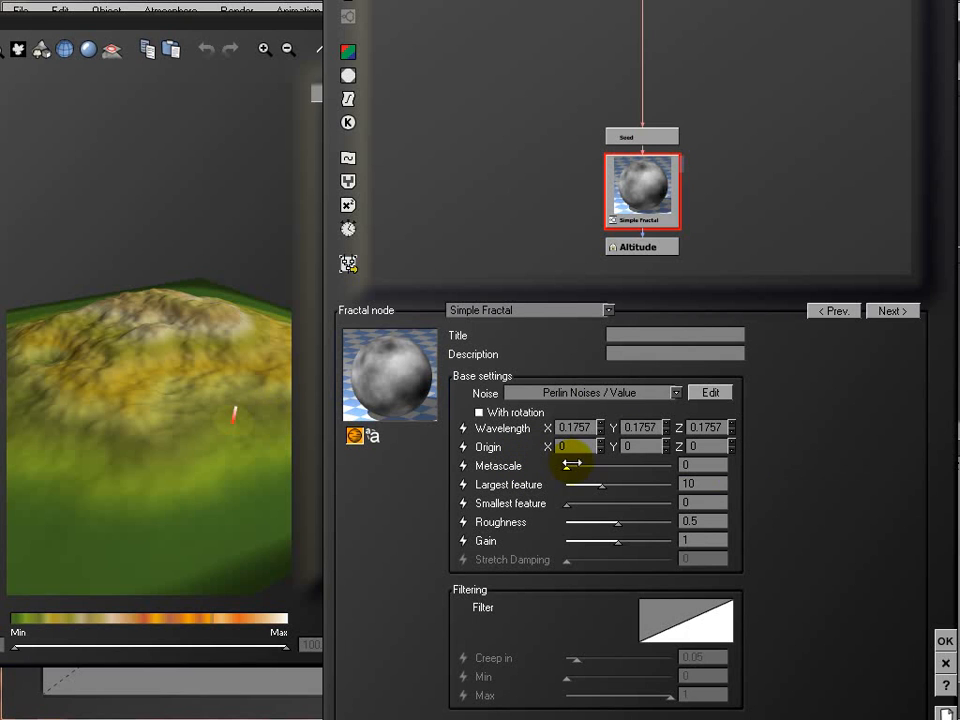
drag(569, 463, 640, 463)
drag(81, 339, 260, 345)
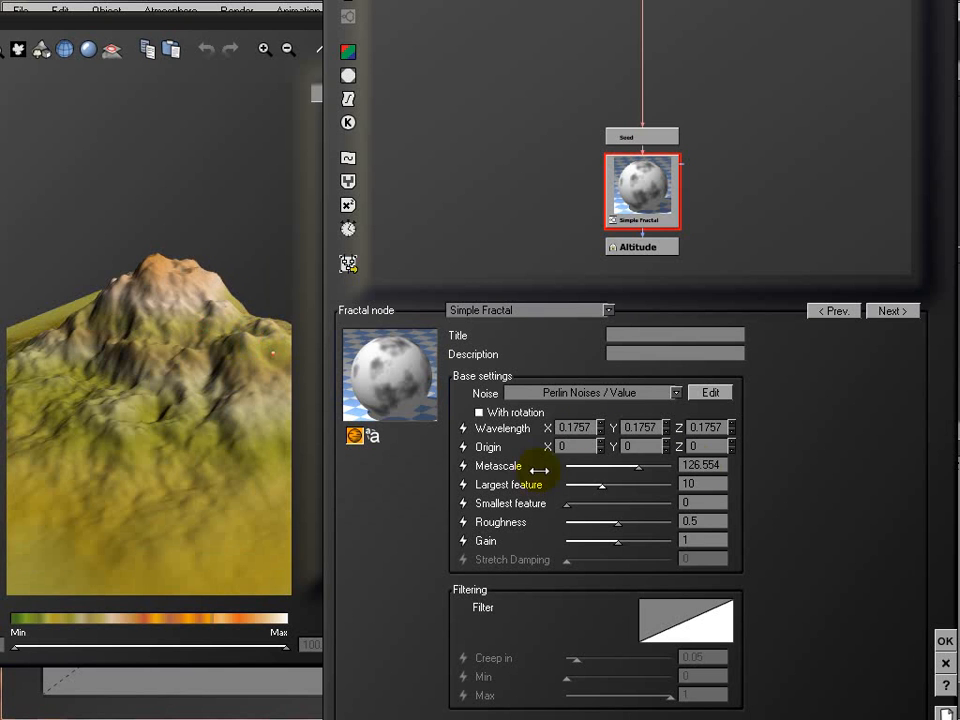
drag(658, 465, 650, 461)
drag(231, 339, 197, 394)
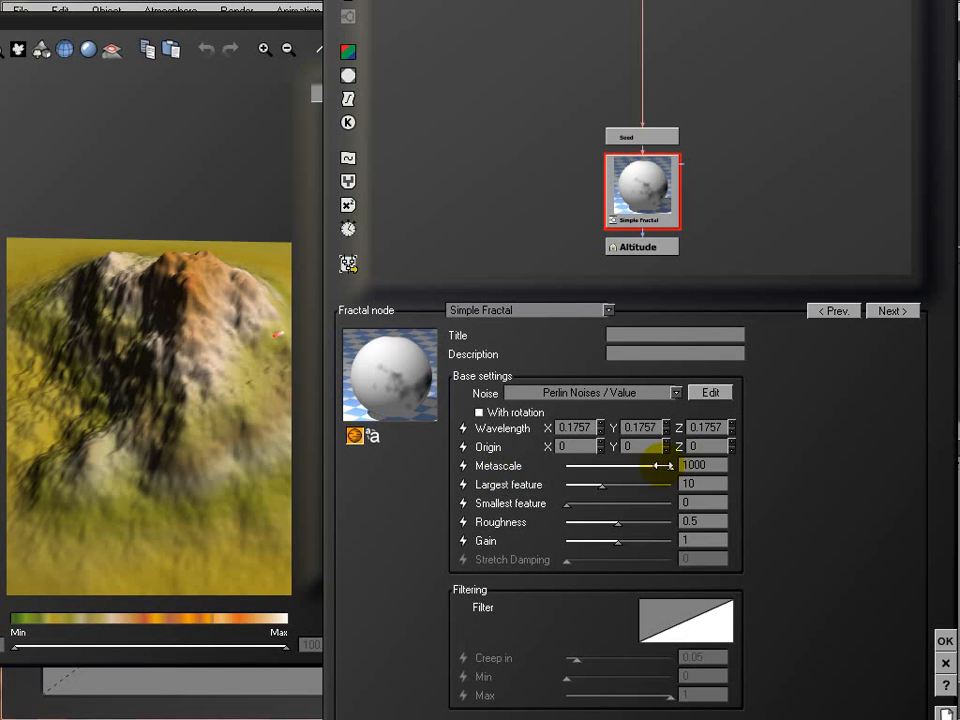
drag(669, 466, 664, 466)
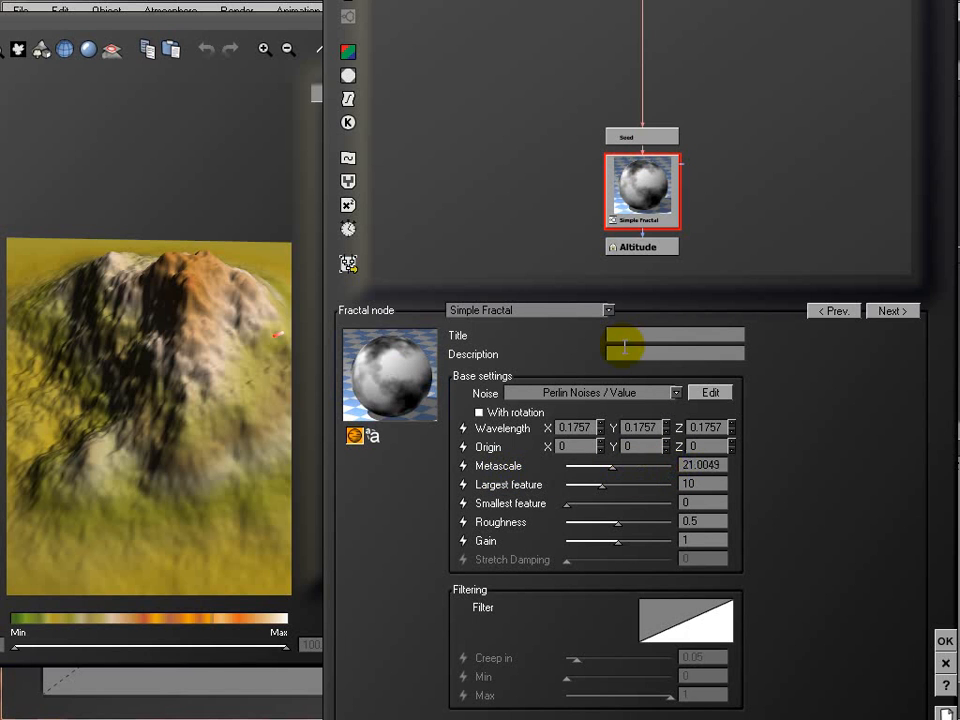
- Shift the Simple Fractal node aside and add an External Dependency input node linked to the Main camera's Position
drag(668, 193, 641, 166)
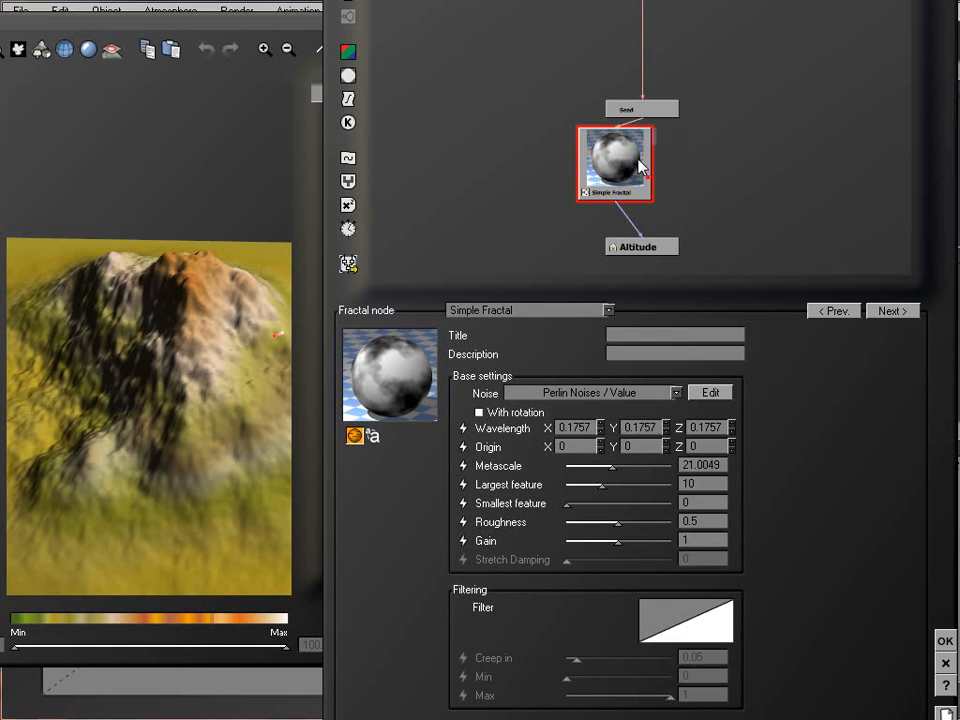
click(780, 140)
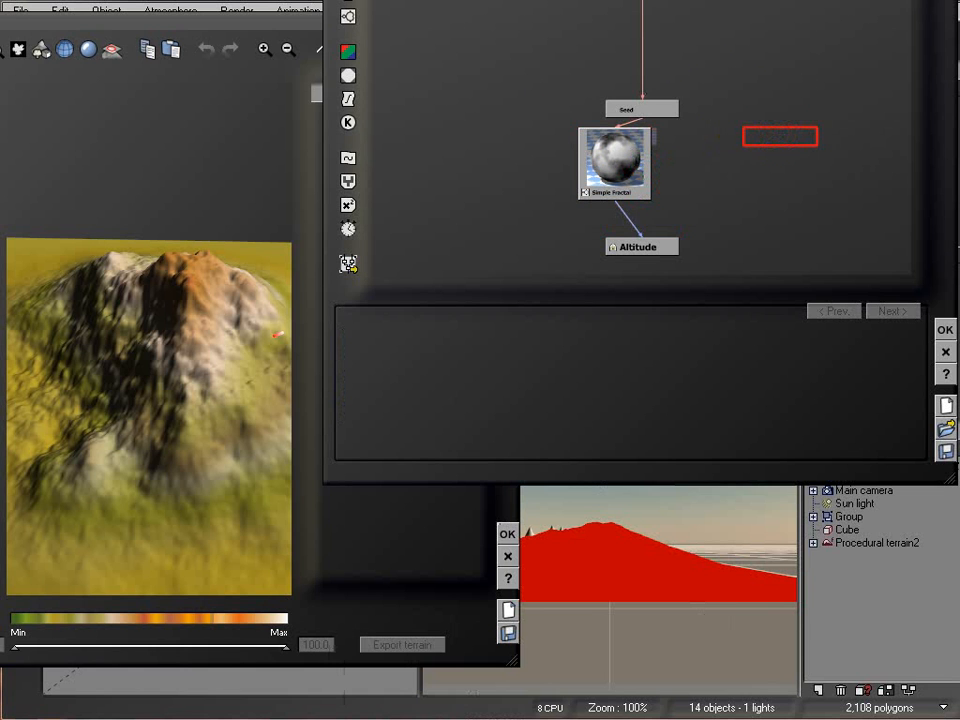
click(348, 2)
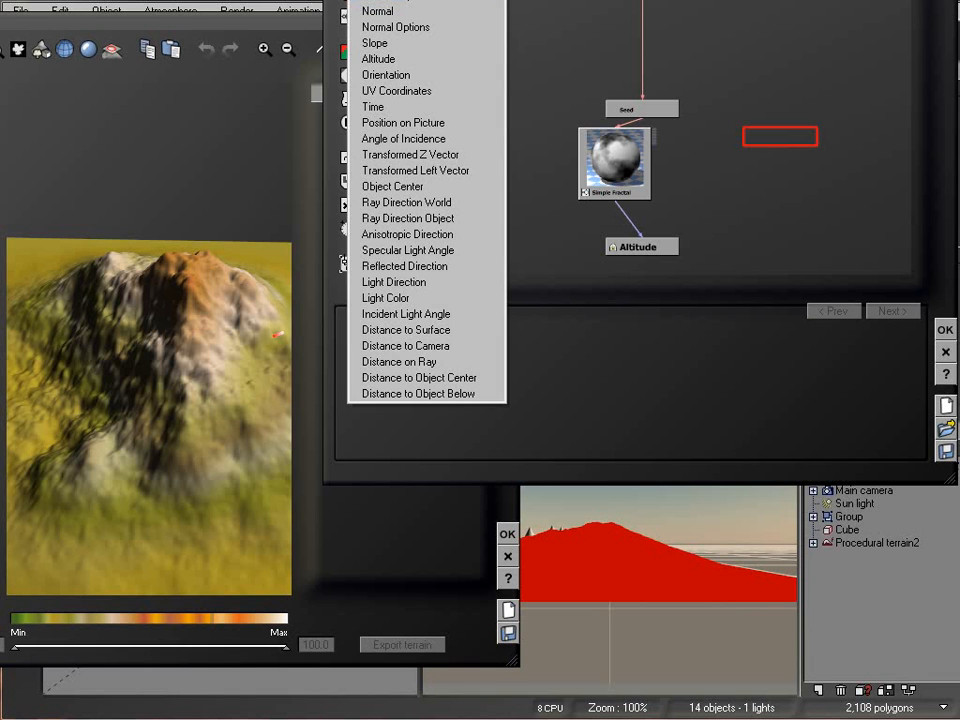
click(405, 2)
click(646, 374)
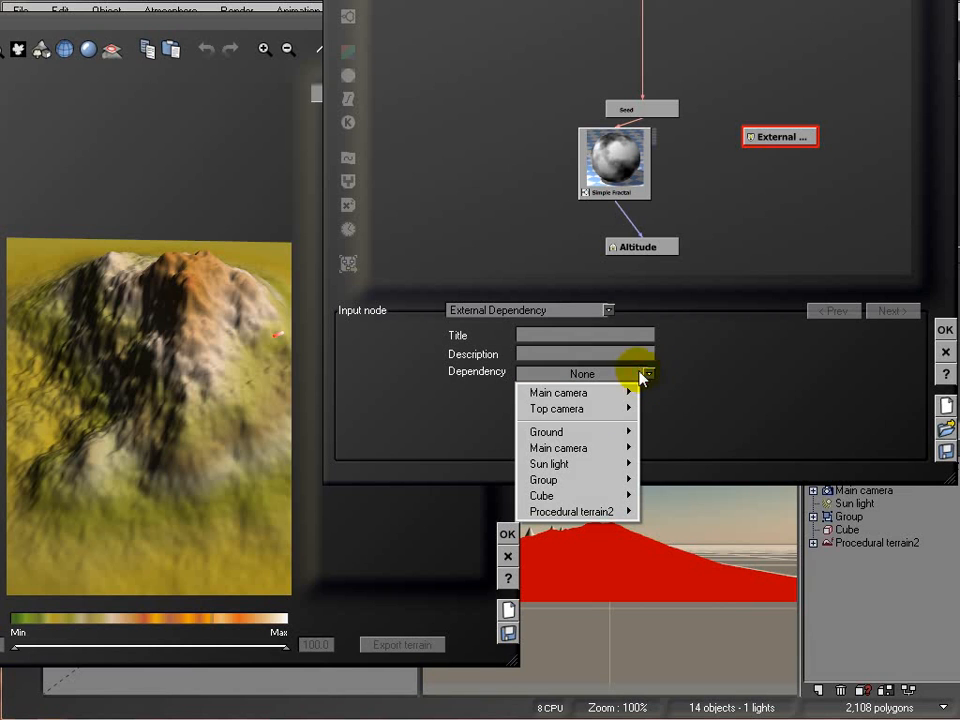
mouse_move(615, 449)
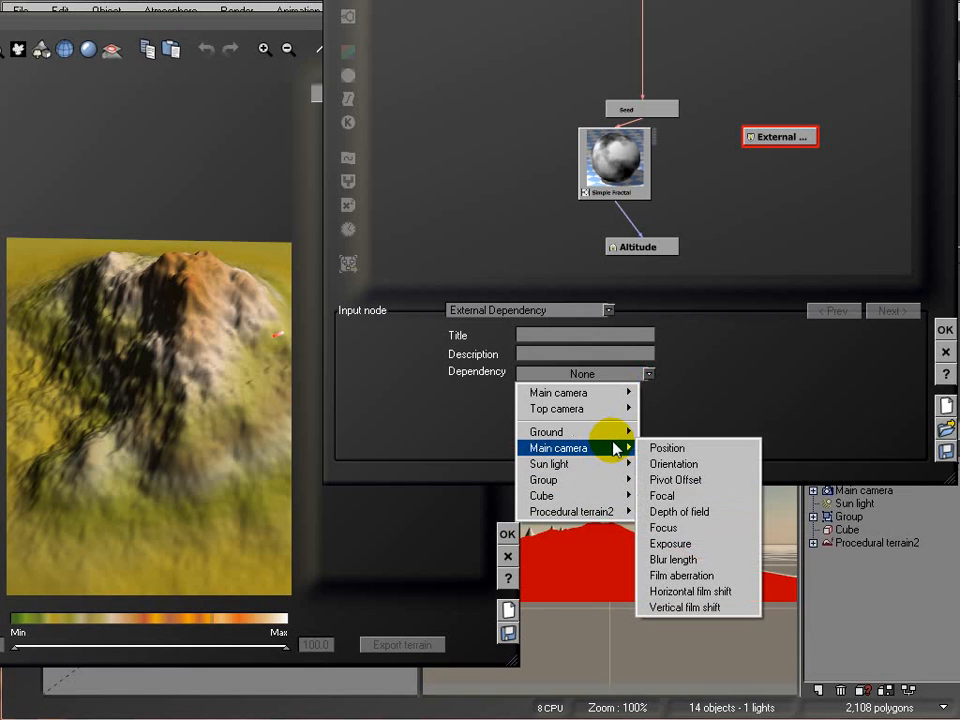
click(696, 452)
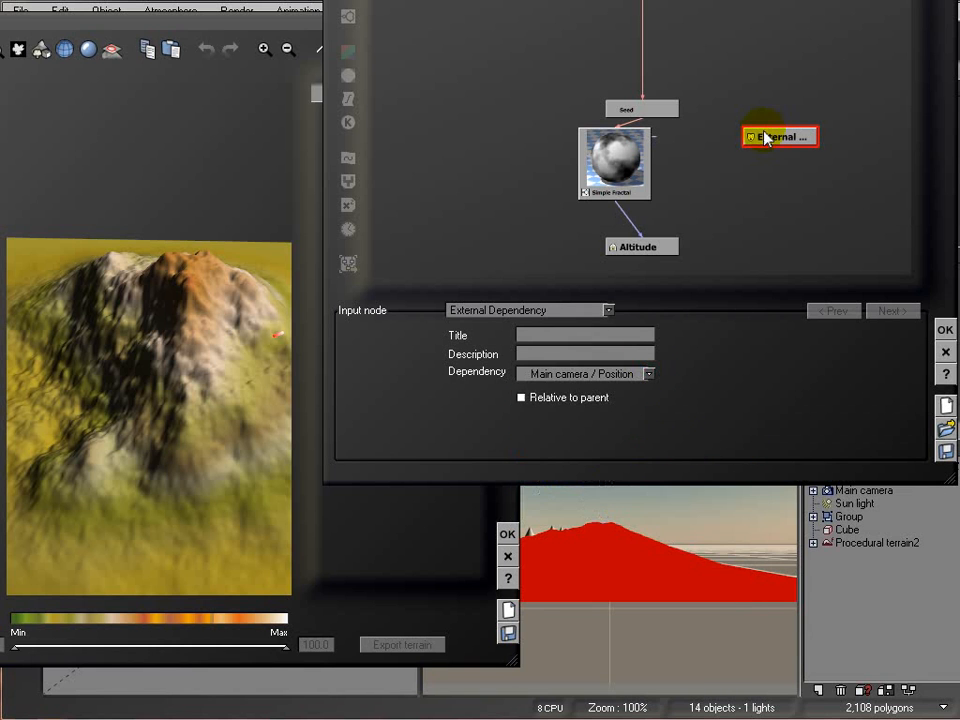
- Move the External Dependency node up level with the Seed node and review the Simple Fractal node's parameters
click(600, 161)
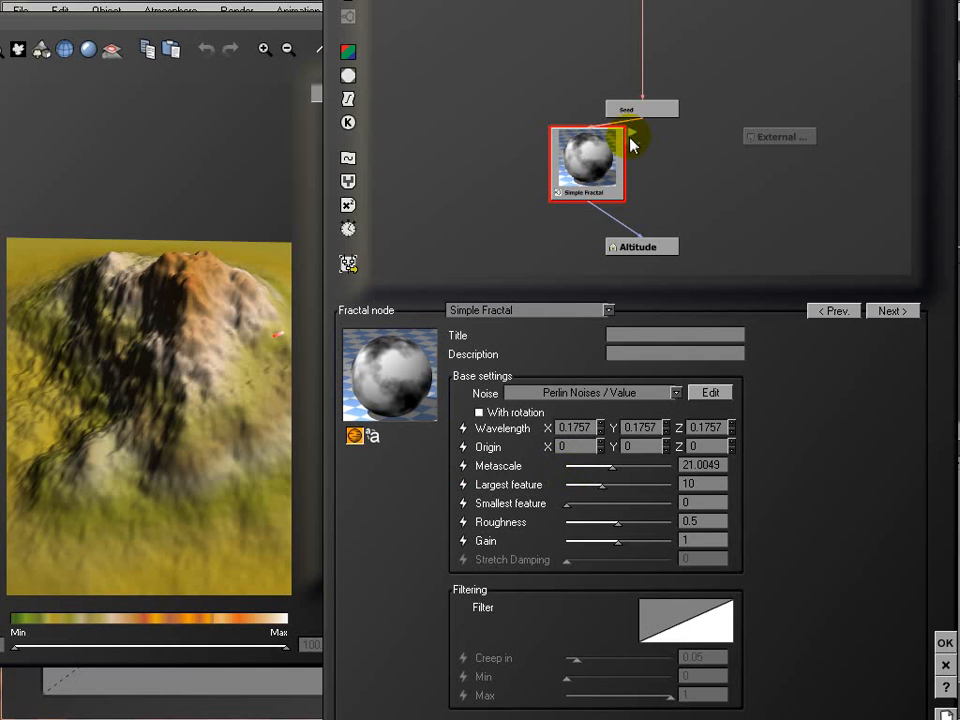
drag(771, 145, 774, 124)
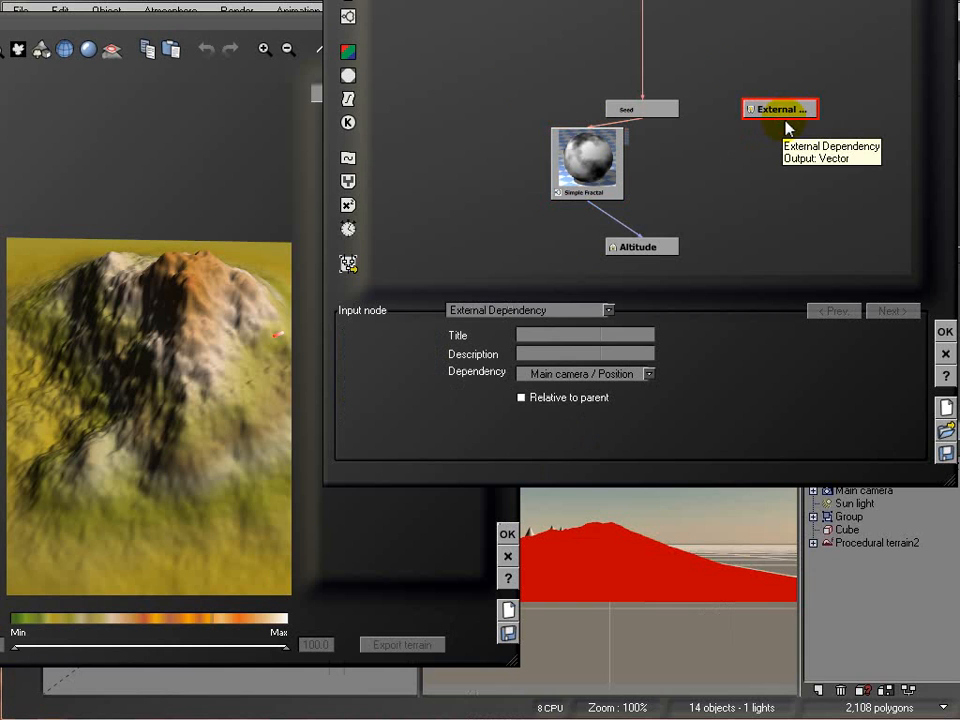
click(607, 163)
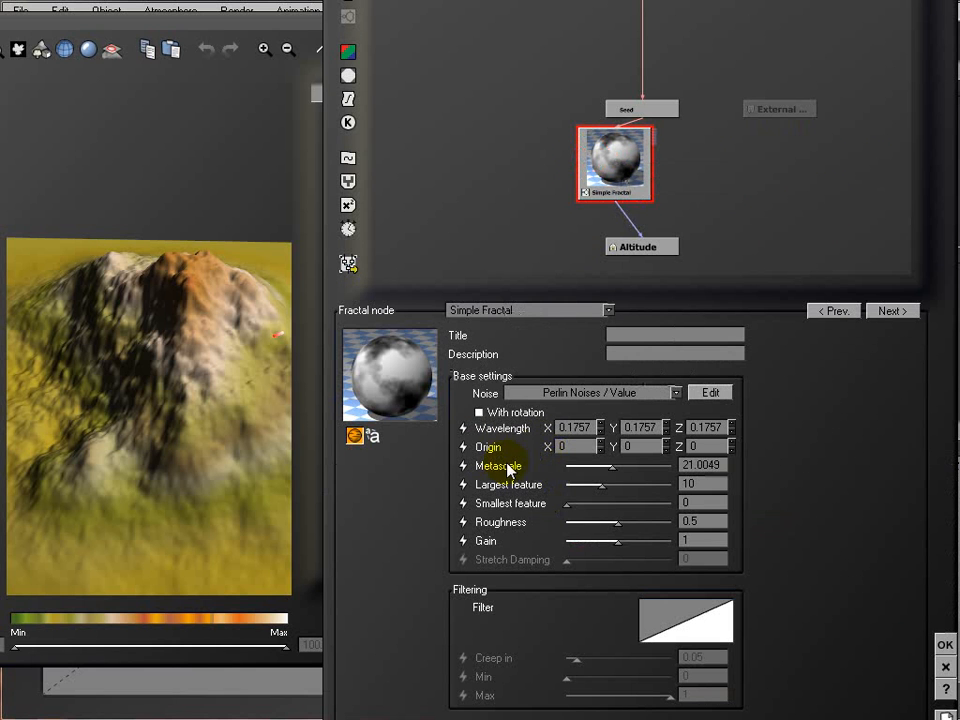
click(797, 111)
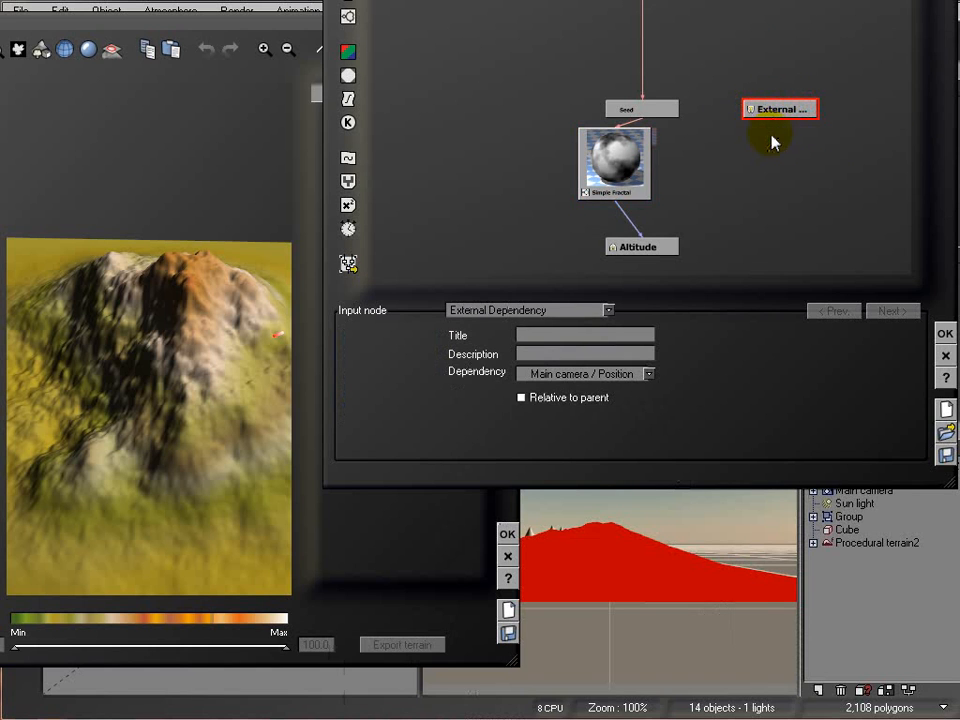
- Add a math node below the External Dependency node and set it to the Decomposer 3 vector operation
click(774, 139)
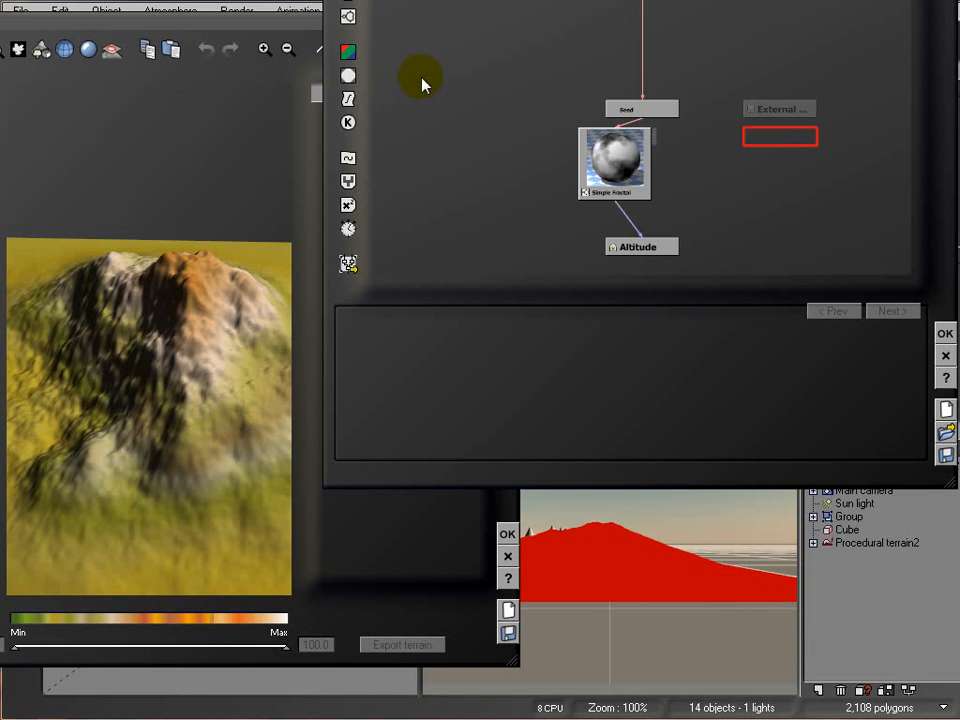
click(775, 158)
click(345, 204)
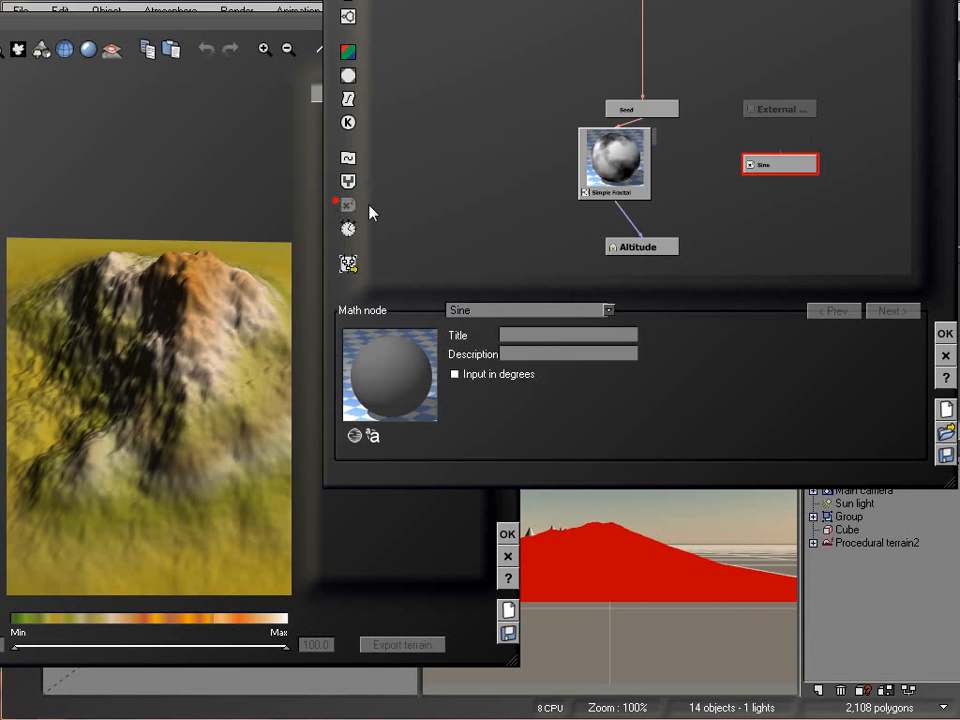
click(609, 311)
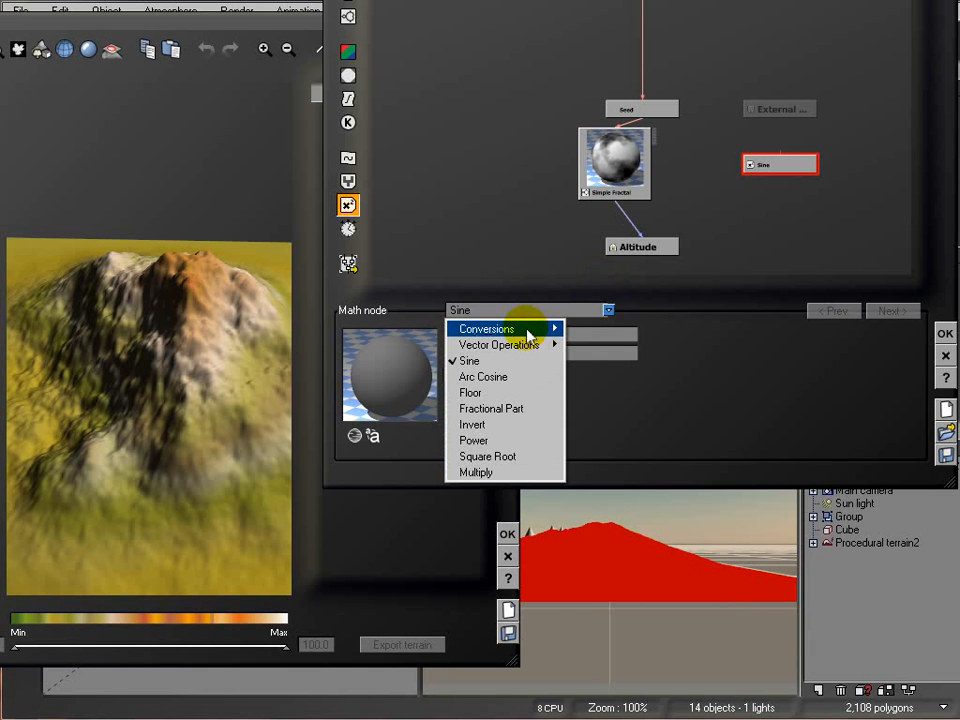
mouse_move(560, 345)
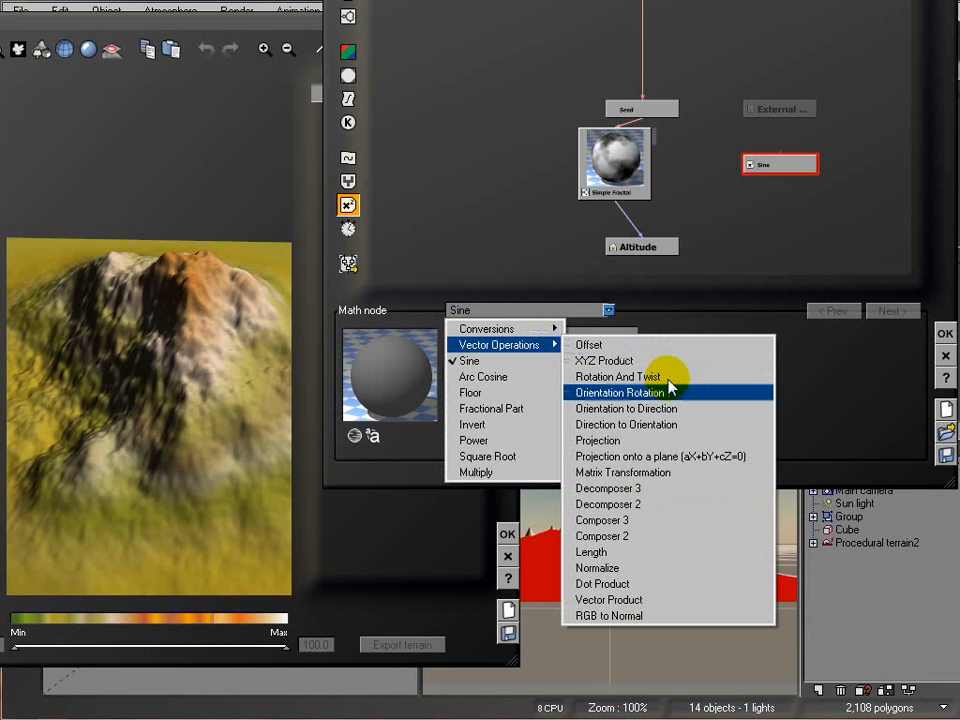
click(672, 495)
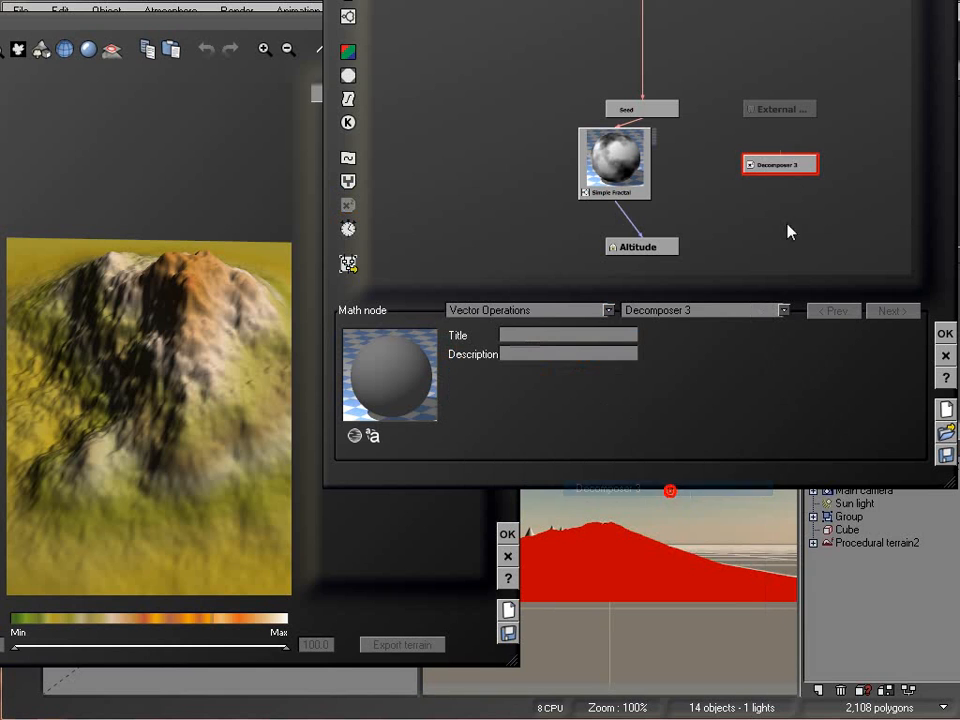
- Link the External Dependency node to the Decomposer 3 node and move Decomposer 3 up beside the Seed node
drag(782, 155, 785, 117)
click(781, 109)
key(Delete)
drag(777, 165, 780, 97)
click(778, 81)
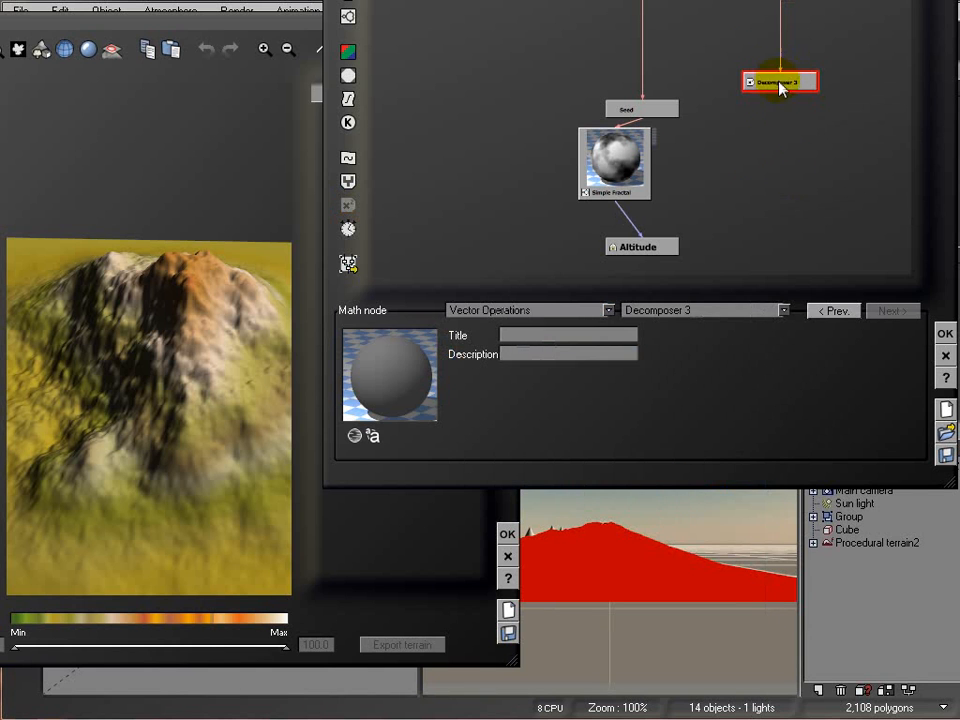
- Connect the Z output of Decomposer 3 to the Simple Fractal node's Metascale and delete the leftover 21.0049 constant node
click(658, 138)
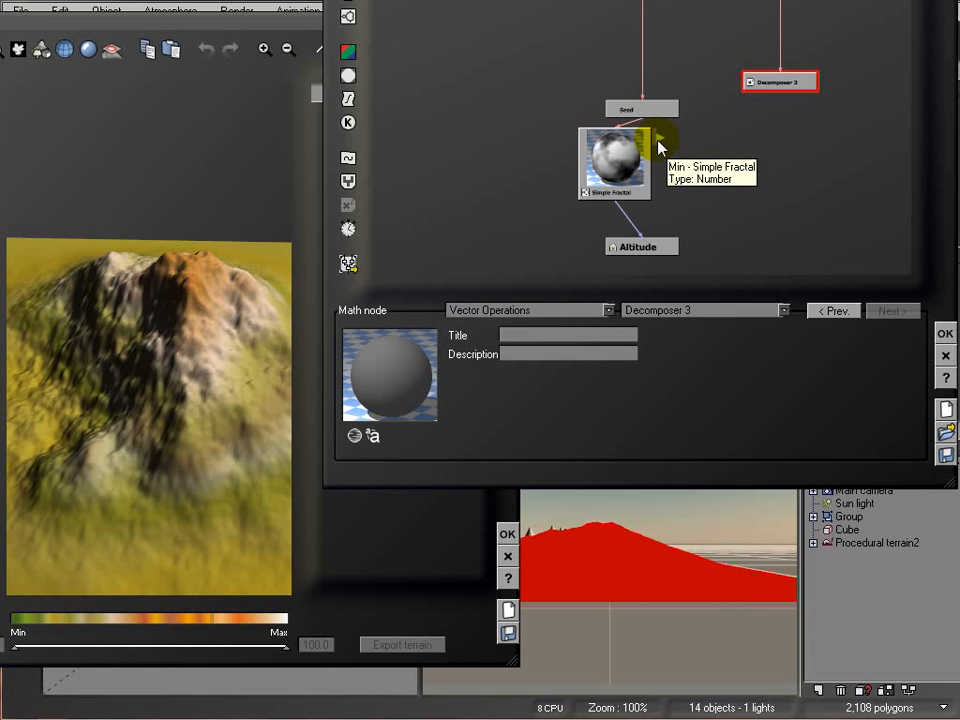
click(621, 163)
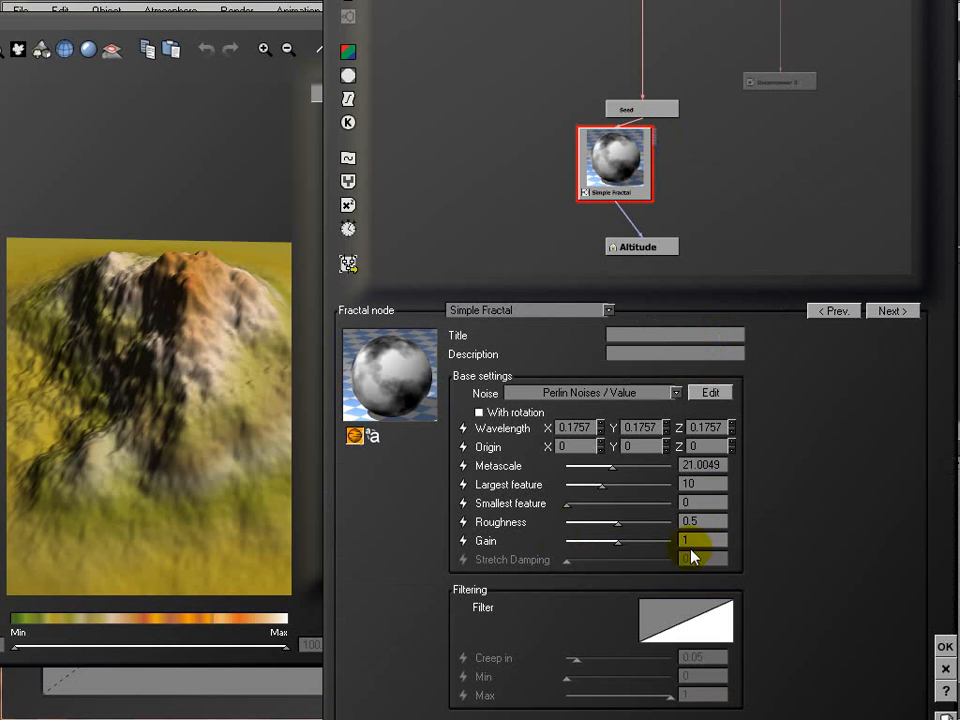
click(463, 465)
drag(729, 107, 779, 88)
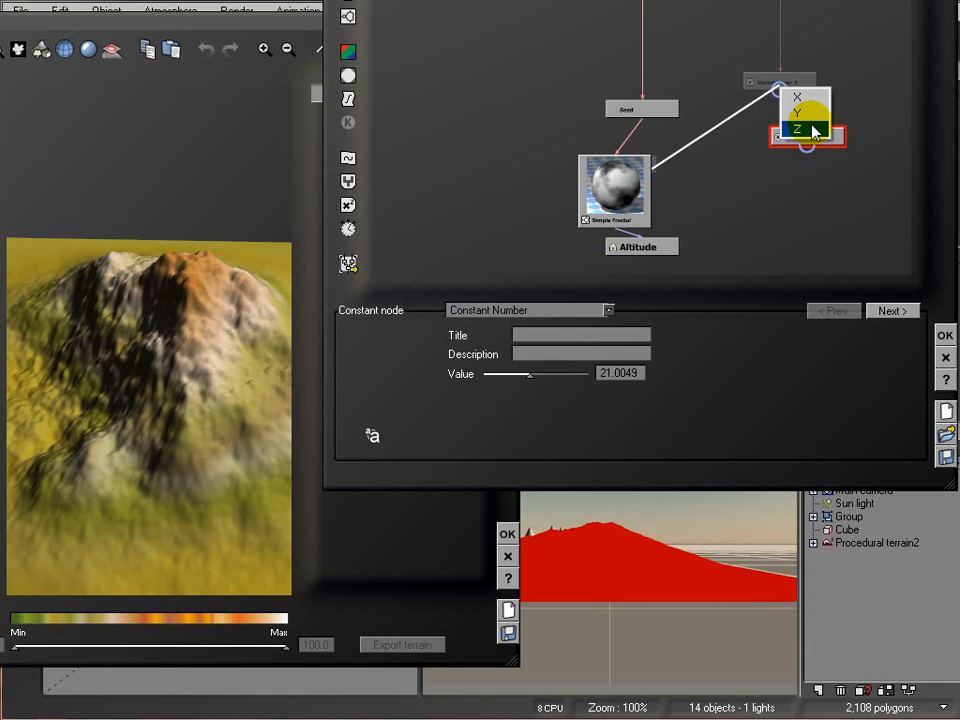
click(813, 129)
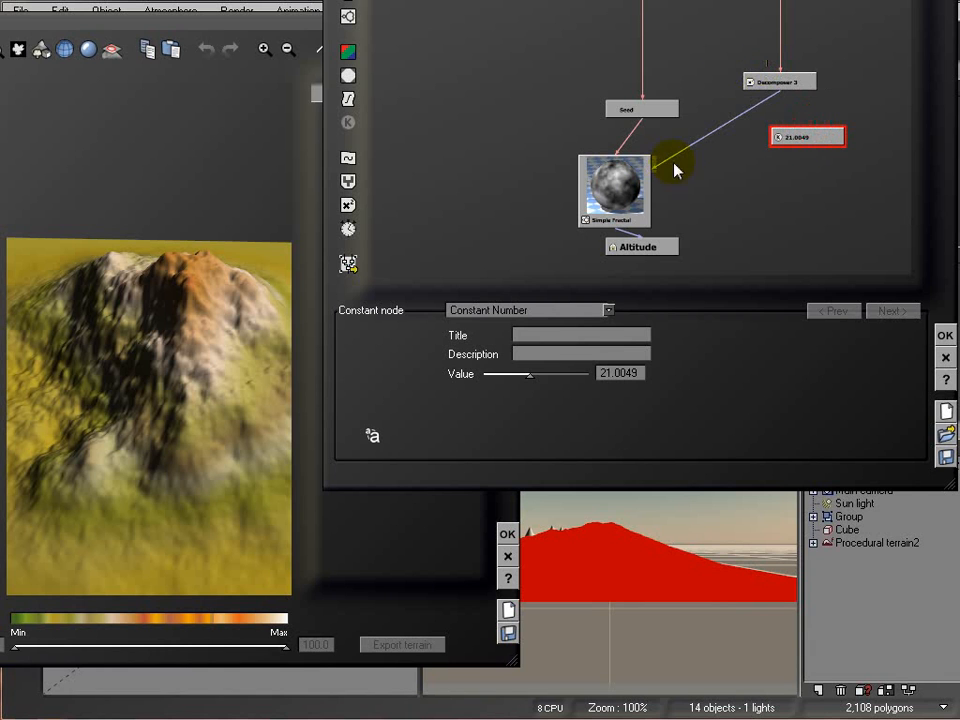
key(Delete)
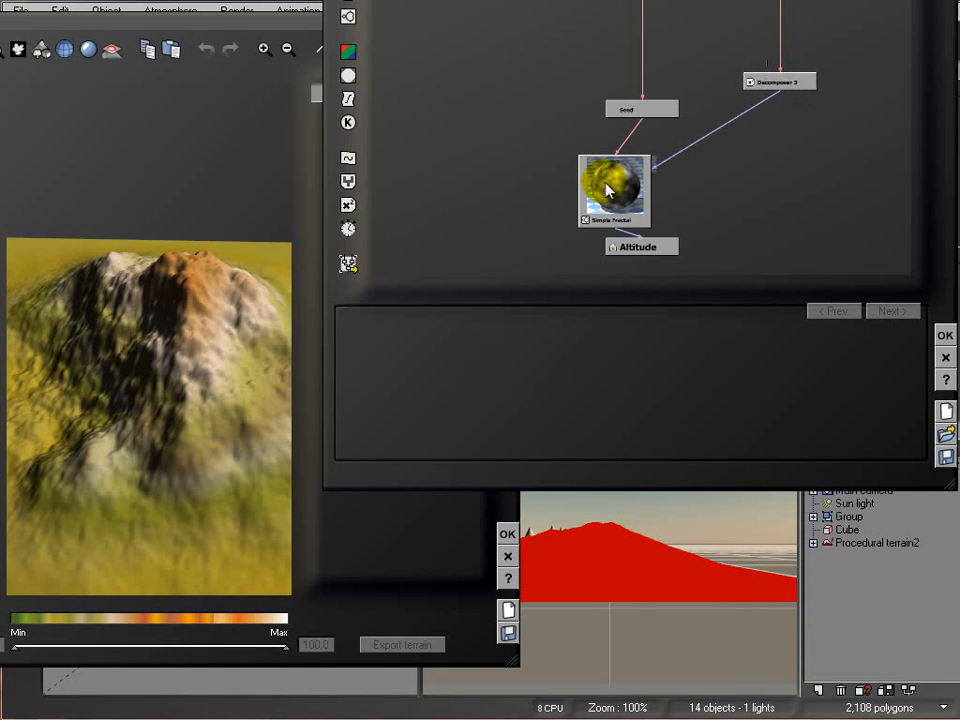
- Review the Simple Fractal node's Metascale connection, then accept the altitude function and the terrain edits
click(618, 160)
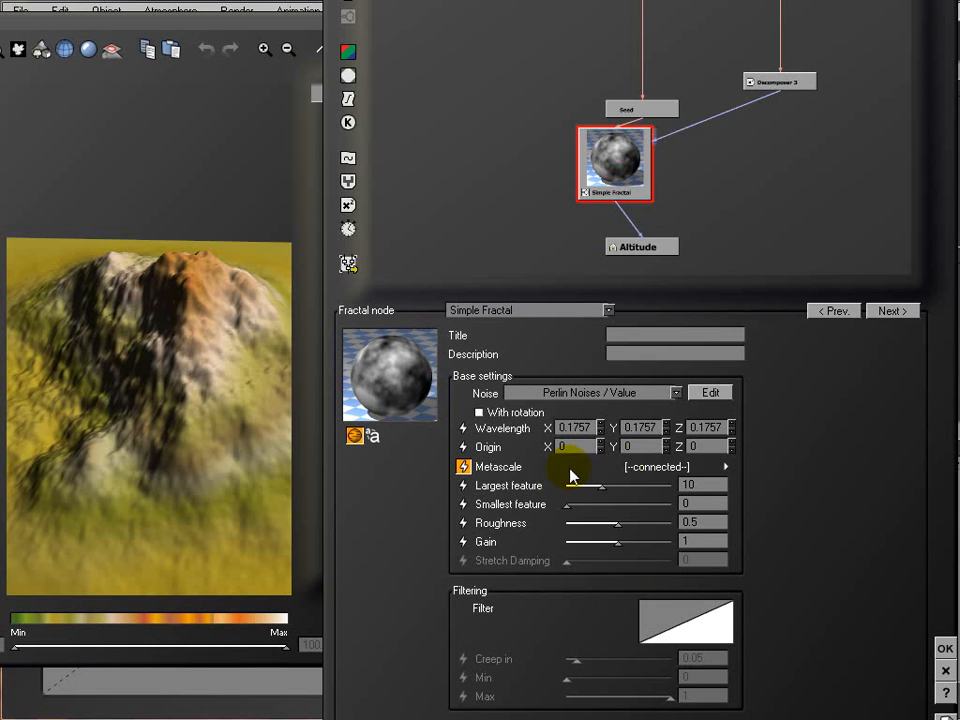
click(944, 650)
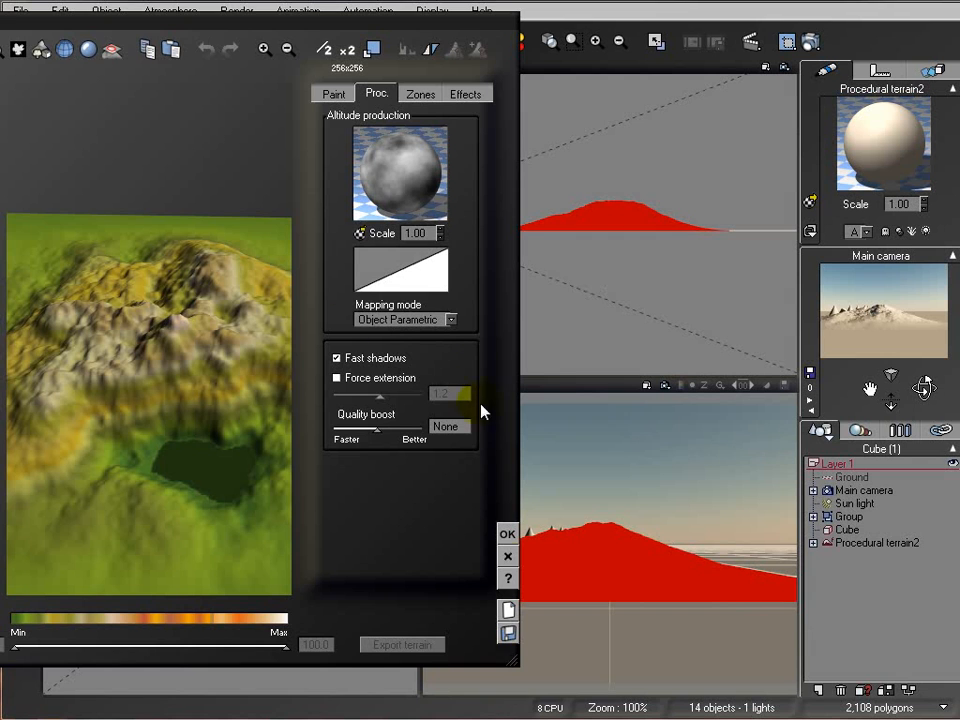
click(507, 534)
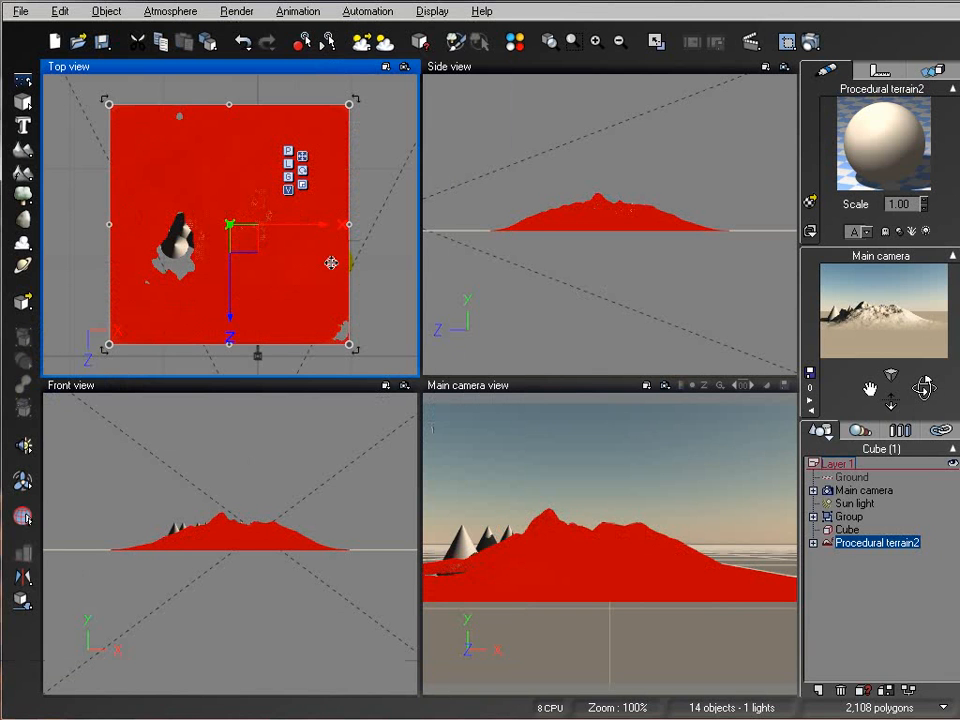
- Move the procedural terrain farther away from the camera in the top view
scroll(331, 265, down, 6)
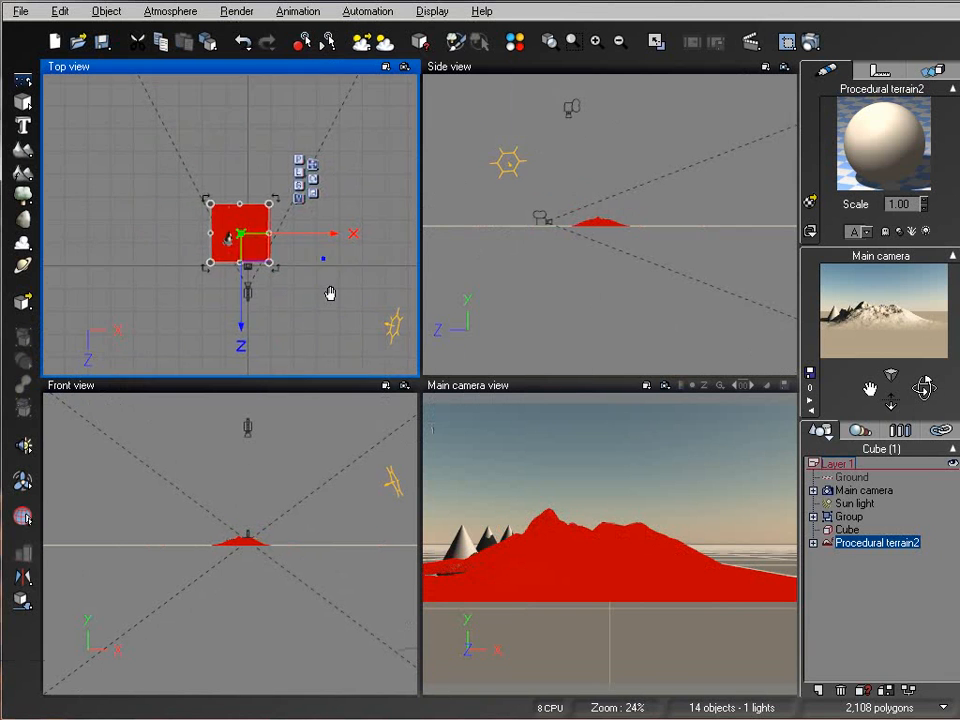
right_drag(330, 293, 339, 339)
scroll(339, 339, down, 4)
drag(263, 242, 252, 70)
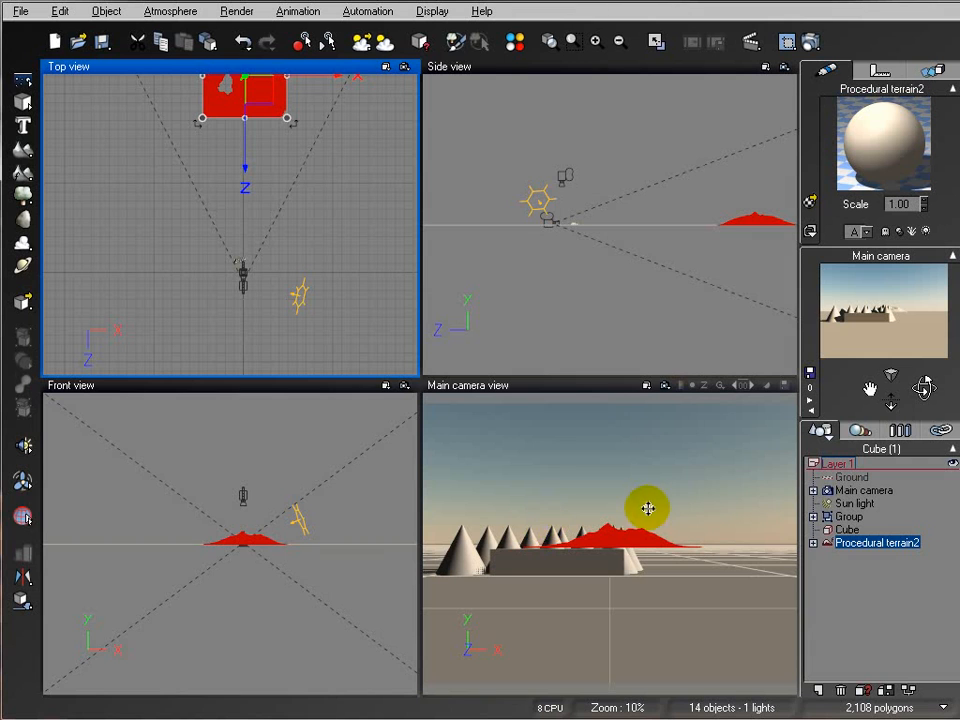
- Delete the cube and the group of cones from the scene
click(846, 529)
ctrl+click(852, 516)
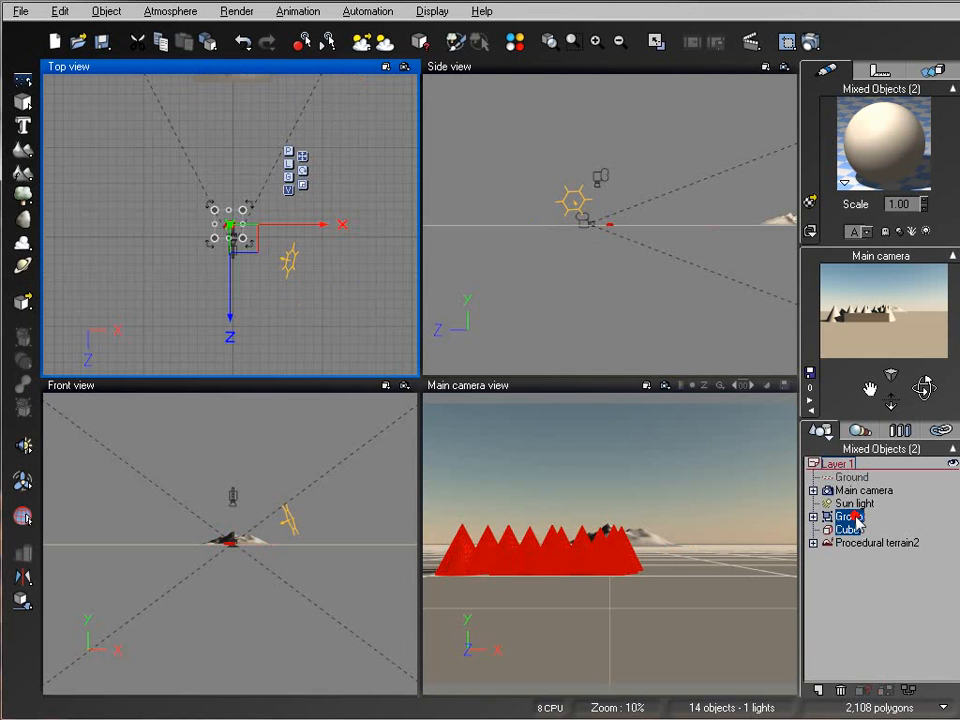
key(Delete)
- Select the procedural terrain in the top view, enlarge it to fill the camera view's width, and reposition it
right_drag(343, 203, 360, 283)
scroll(360, 283, down, 4)
right_drag(287, 212, 304, 249)
click(255, 230)
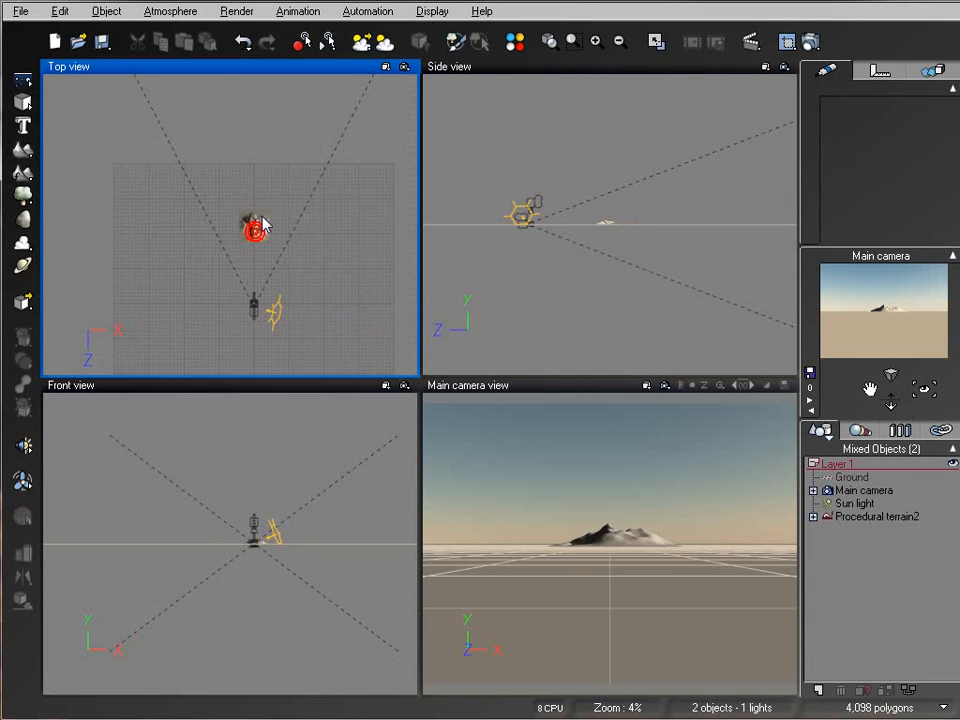
drag(272, 208, 405, 126)
drag(317, 184, 268, 221)
- Reopen the procedural terrain's altitude function for editing and show the Simple Fractal node's parameters
right_click(268, 228)
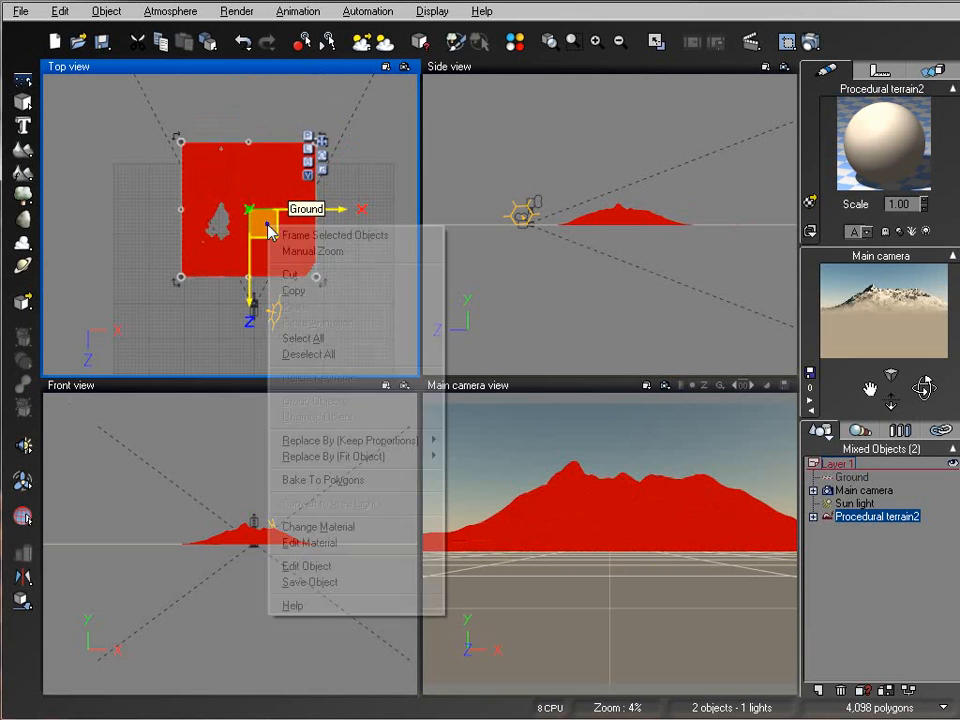
click(340, 566)
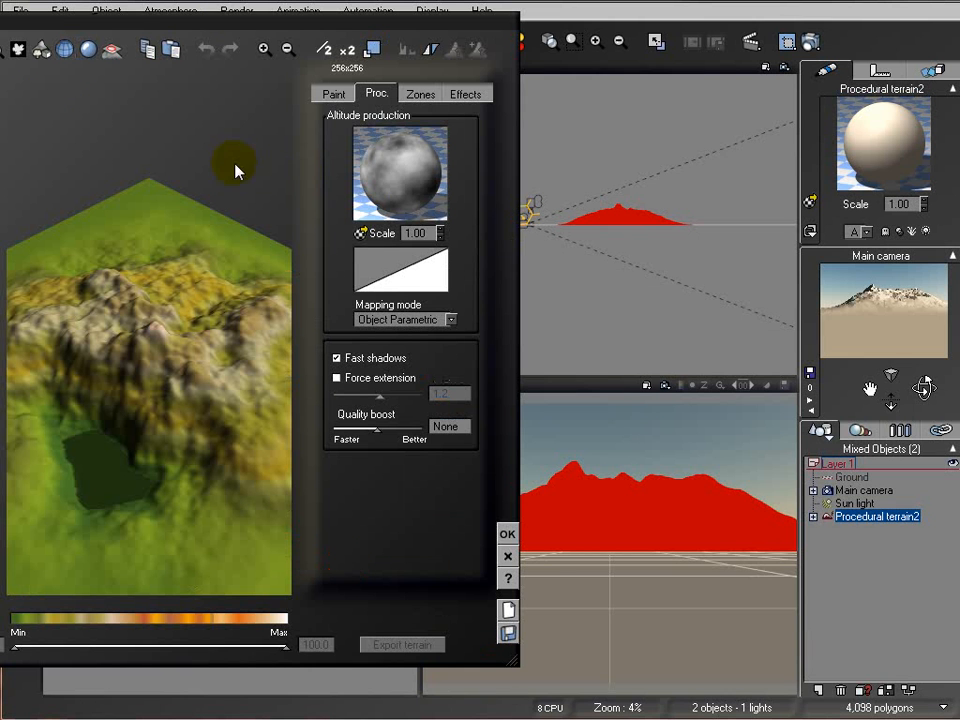
right_click(410, 152)
click(450, 161)
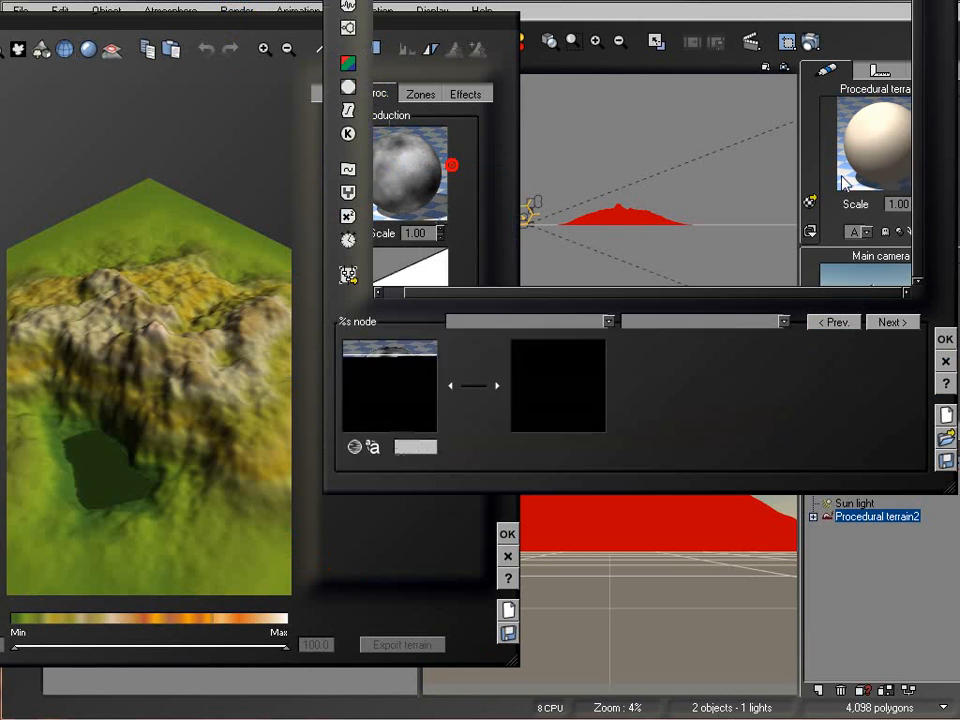
click(568, 162)
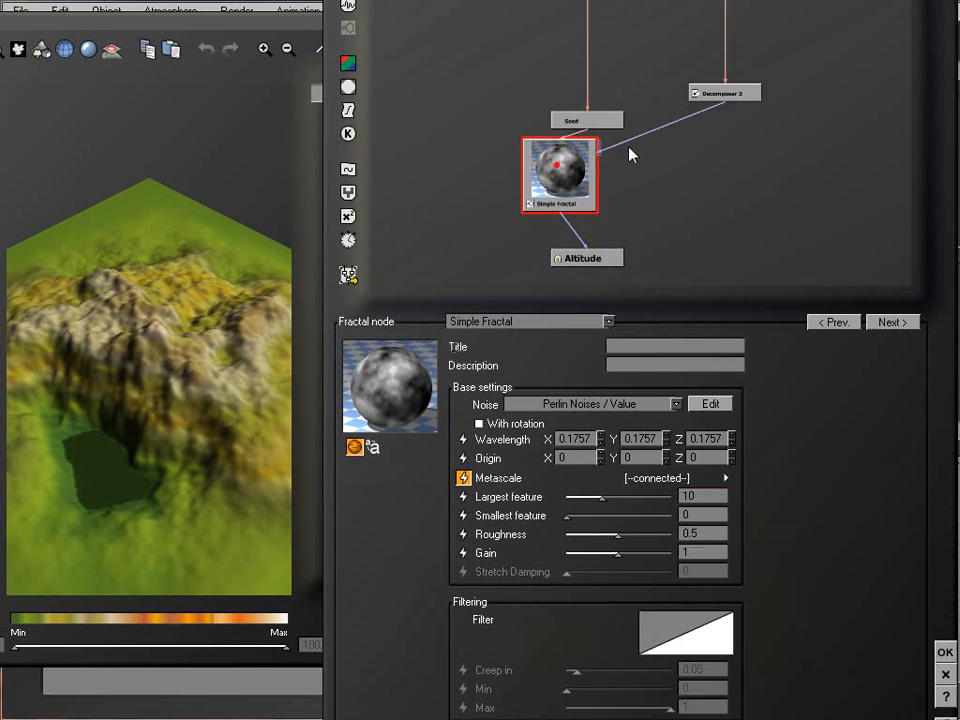
- Move Decomposer 3 level with Seed, bring External Dependency down just above it, and review their link to Simple Fractal
drag(722, 95, 722, 122)
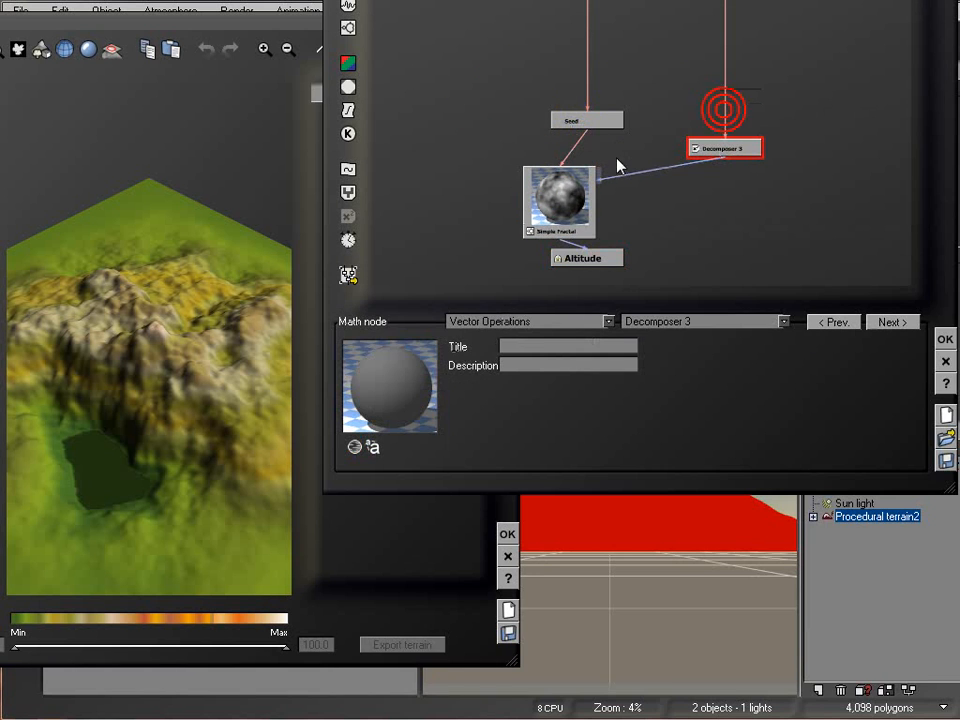
click(560, 173)
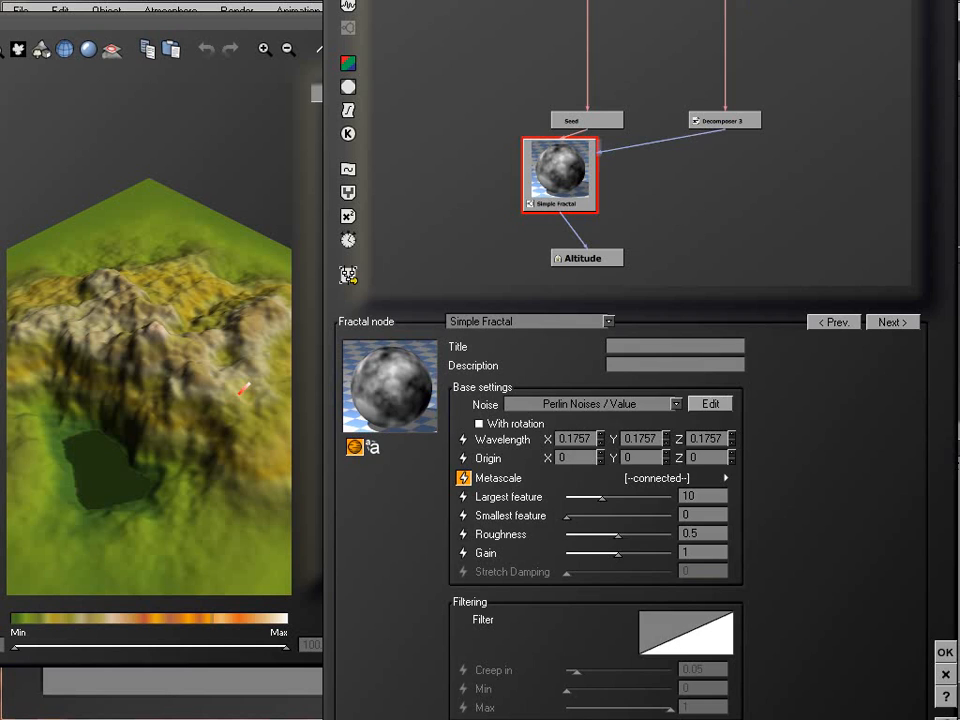
drag(739, 2, 746, 47)
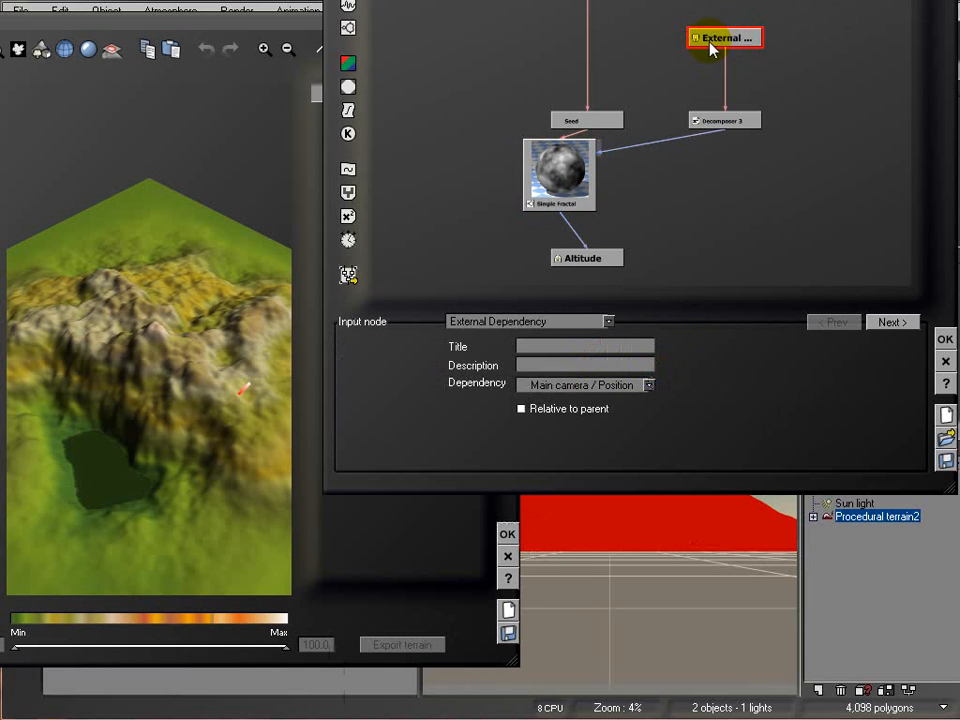
click(720, 122)
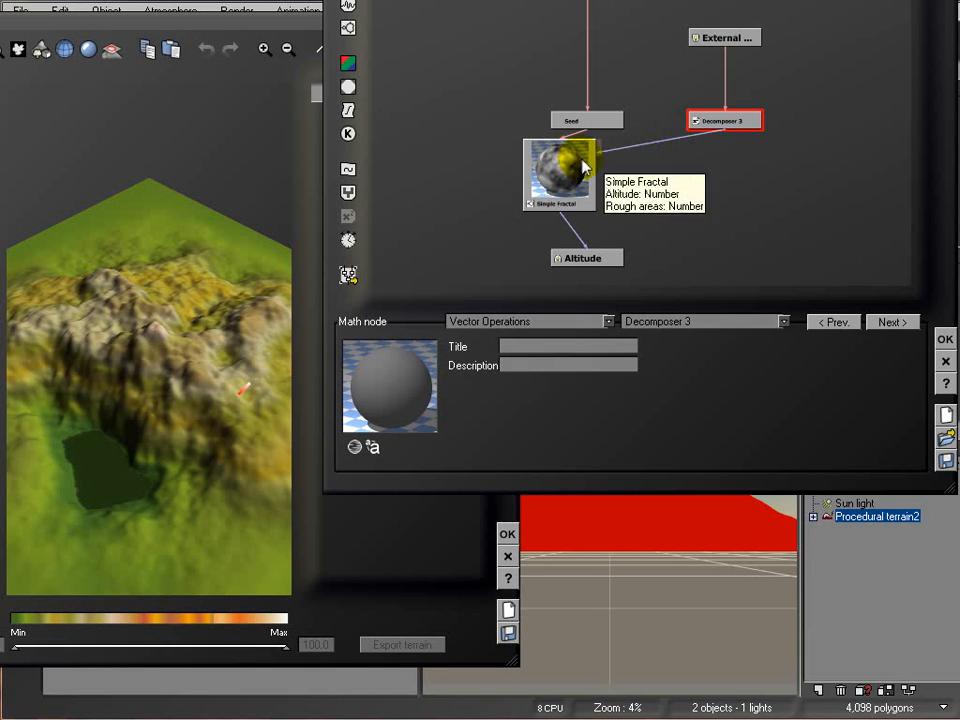
click(645, 145)
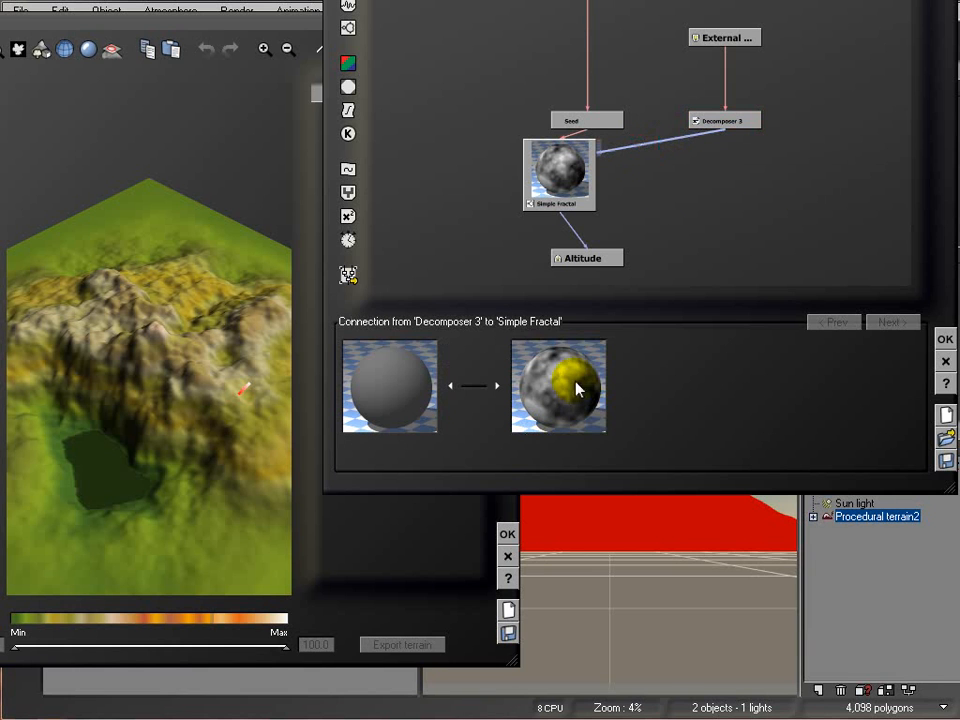
click(563, 200)
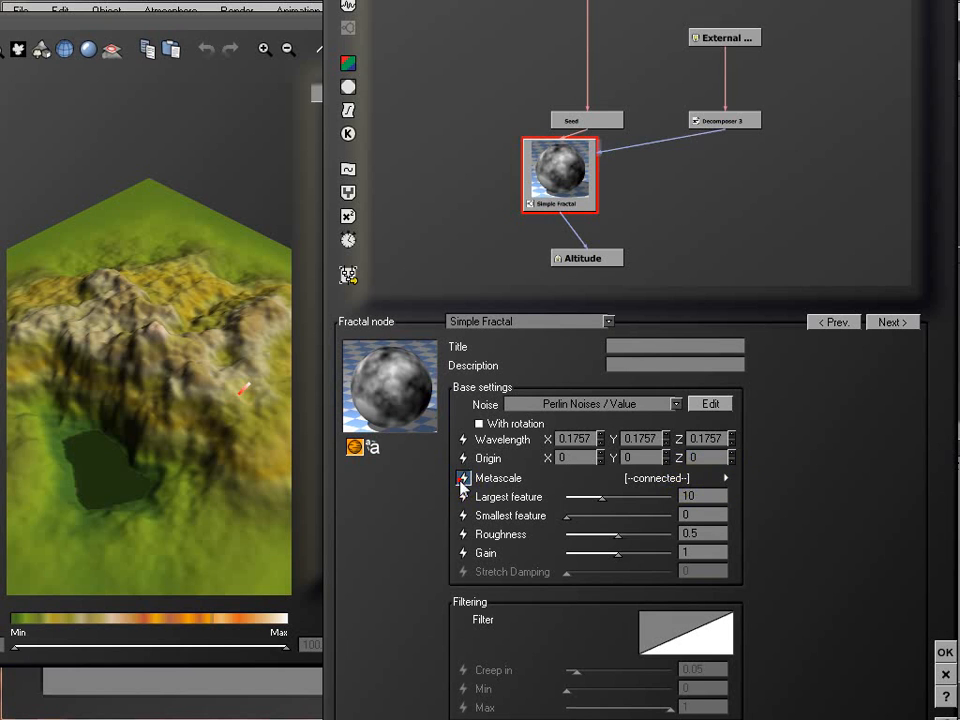
- Disconnect Metascale on the Simple Fractal node, set it to 119.054, and inspect the terrain preview
click(463, 479)
drag(612, 477, 638, 479)
click(723, 122)
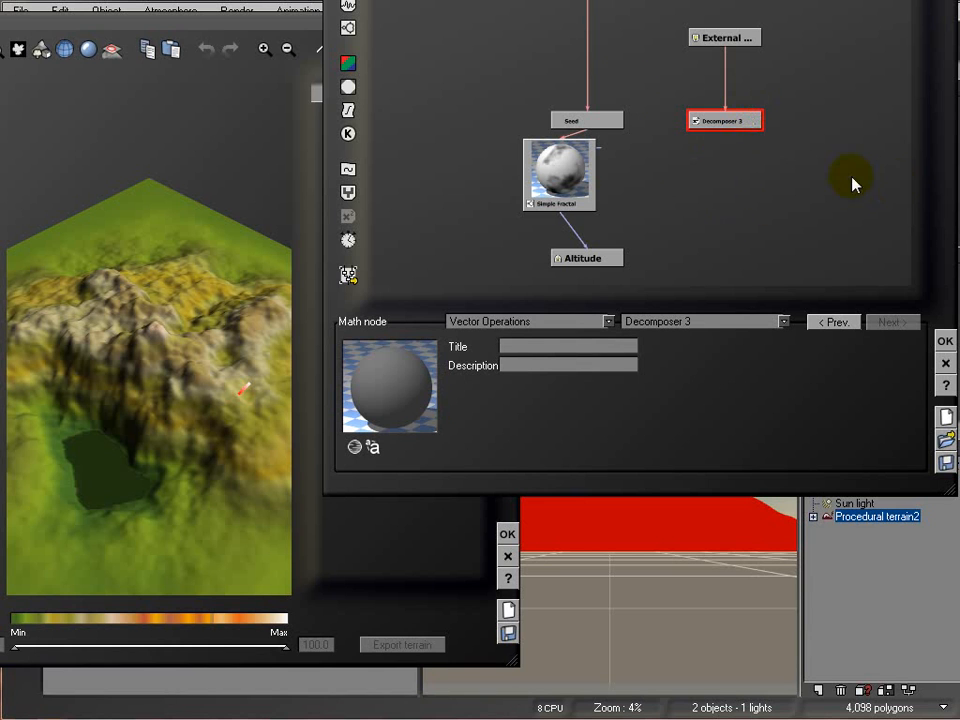
click(553, 160)
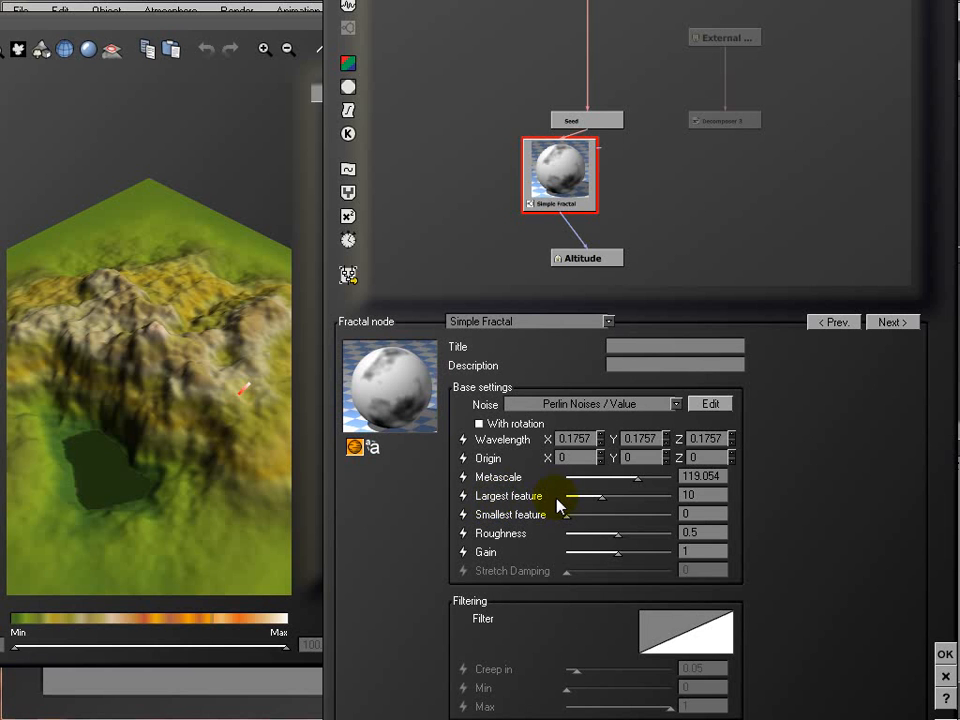
right_drag(139, 456, 186, 354)
mouse_move(129, 336)
right_down()
mouse_move(245, 347)
mouse_move(113, 322)
right_up()
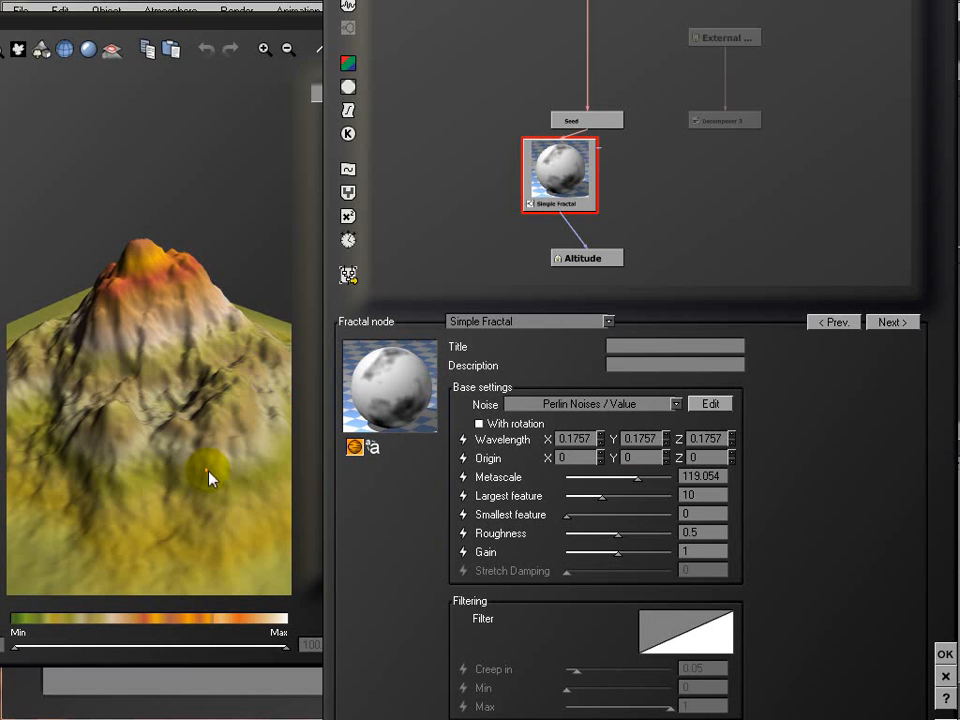
right_drag(165, 420, 82, 330)
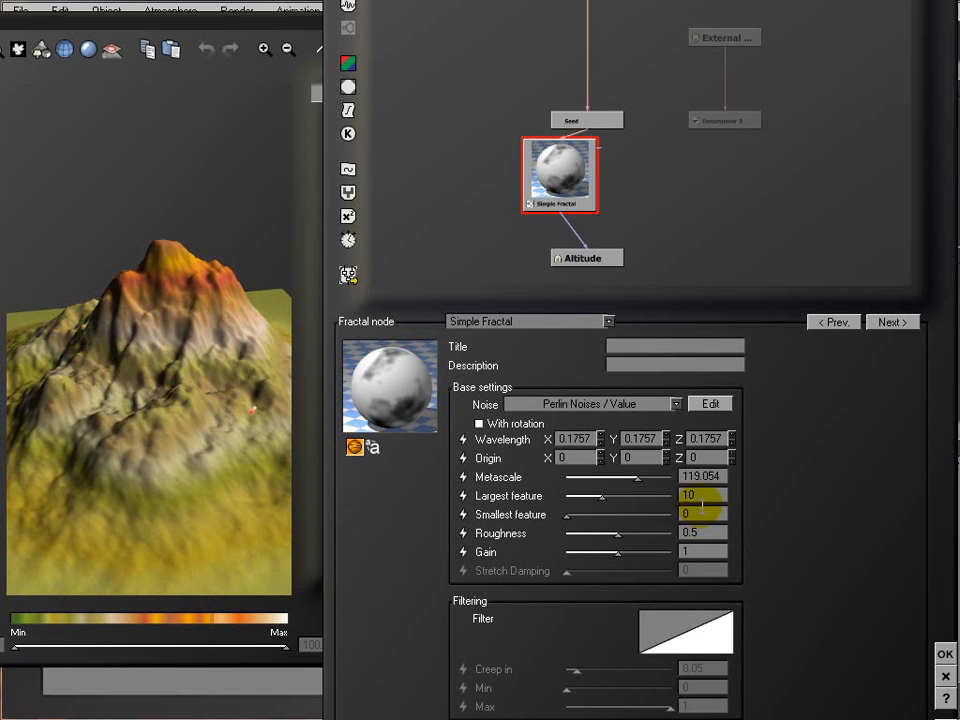
- Try Largest feature values of 122.153 and 3.23348 on the Simple Fractal node, and leave it at 5.4177
drag(603, 497, 638, 497)
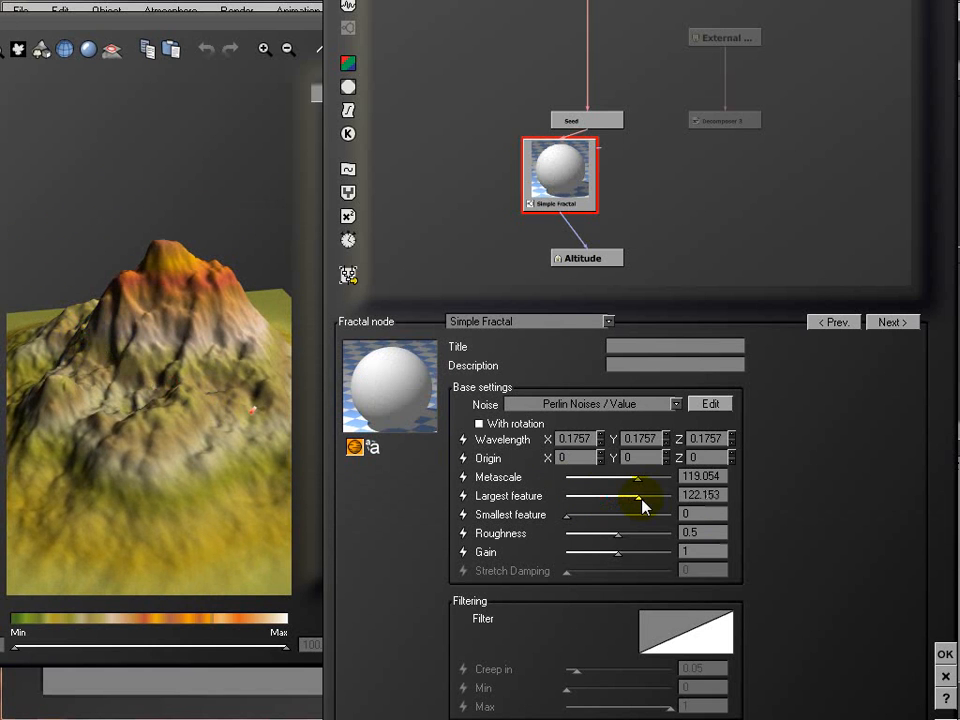
right_drag(150, 352, 199, 348)
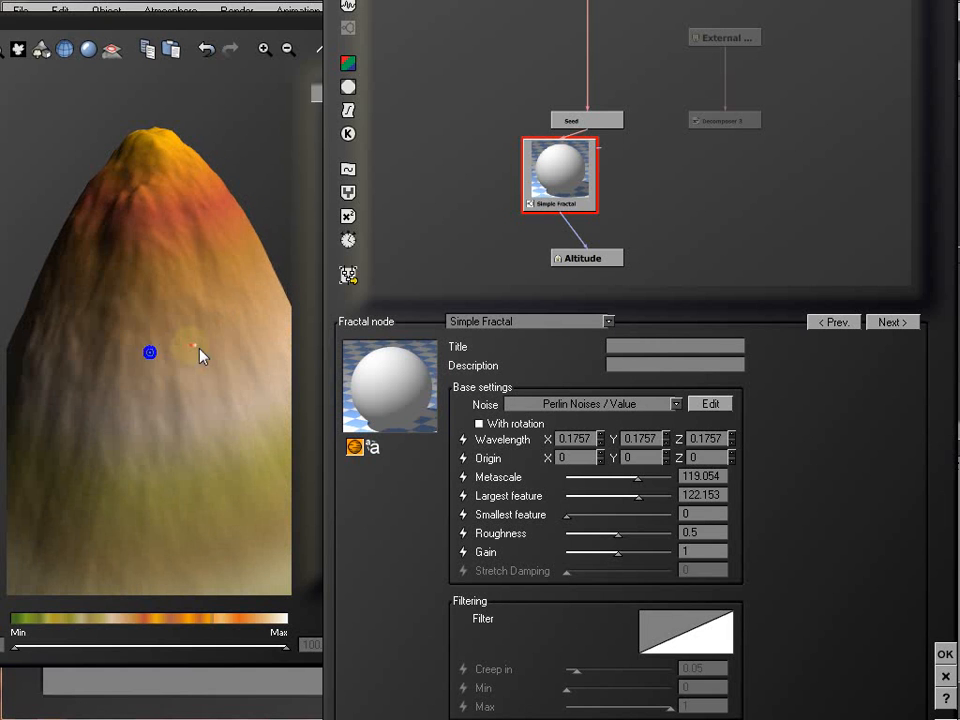
drag(636, 496, 588, 496)
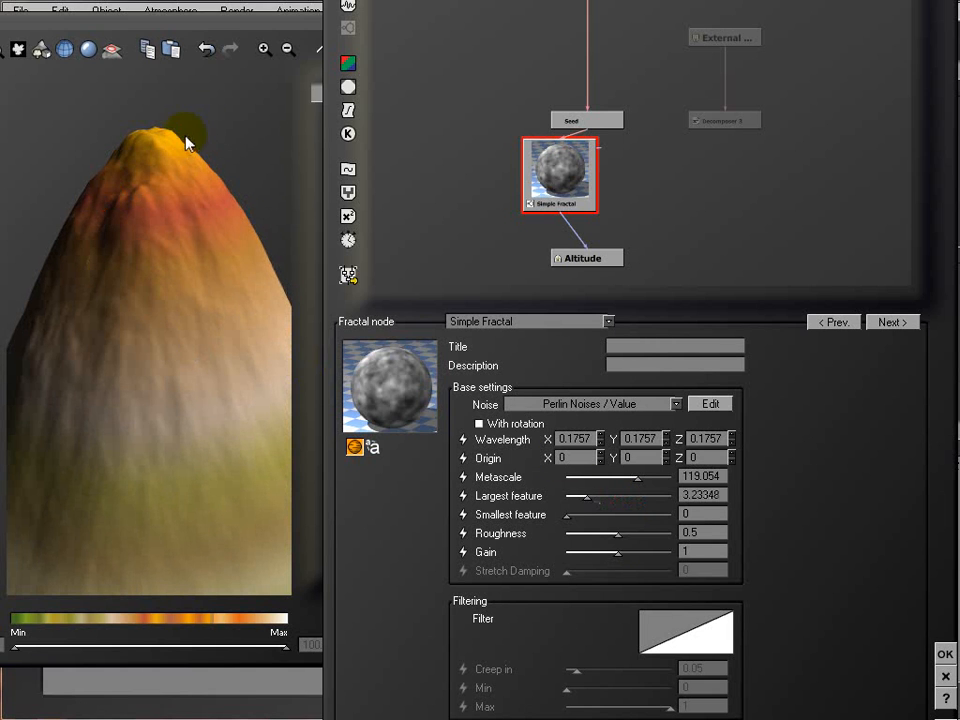
drag(219, 124, 223, 147)
drag(617, 496, 640, 496)
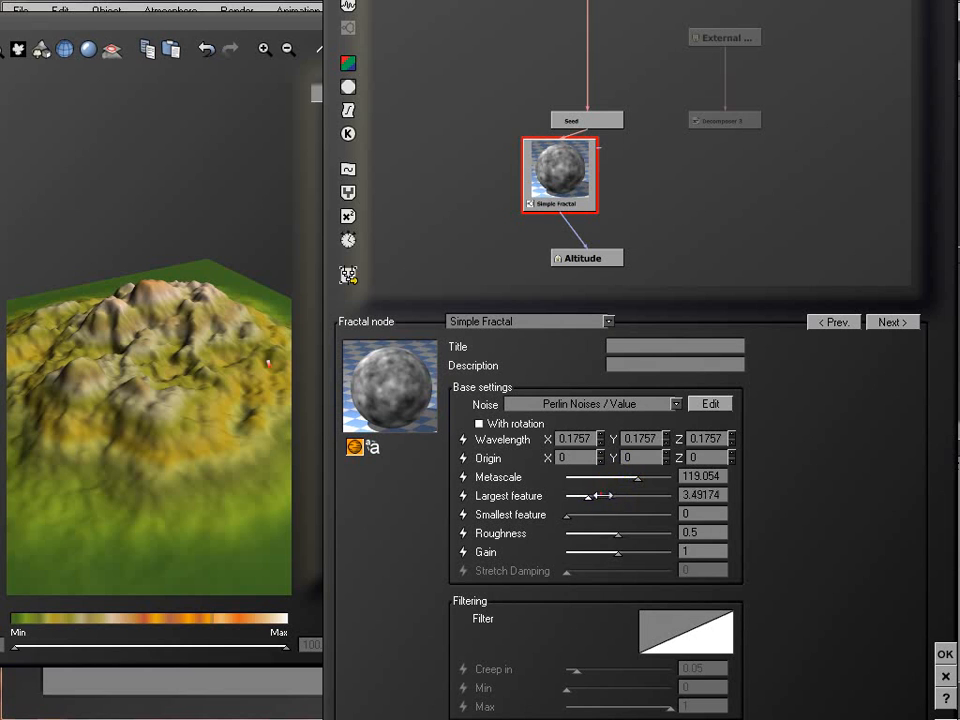
- Inspect the reshaped terrain preview from several angles and show the External Dependency node's settings
mouse_move(210, 368)
right_down()
mouse_move(252, 403)
mouse_move(178, 364)
mouse_move(136, 255)
right_up()
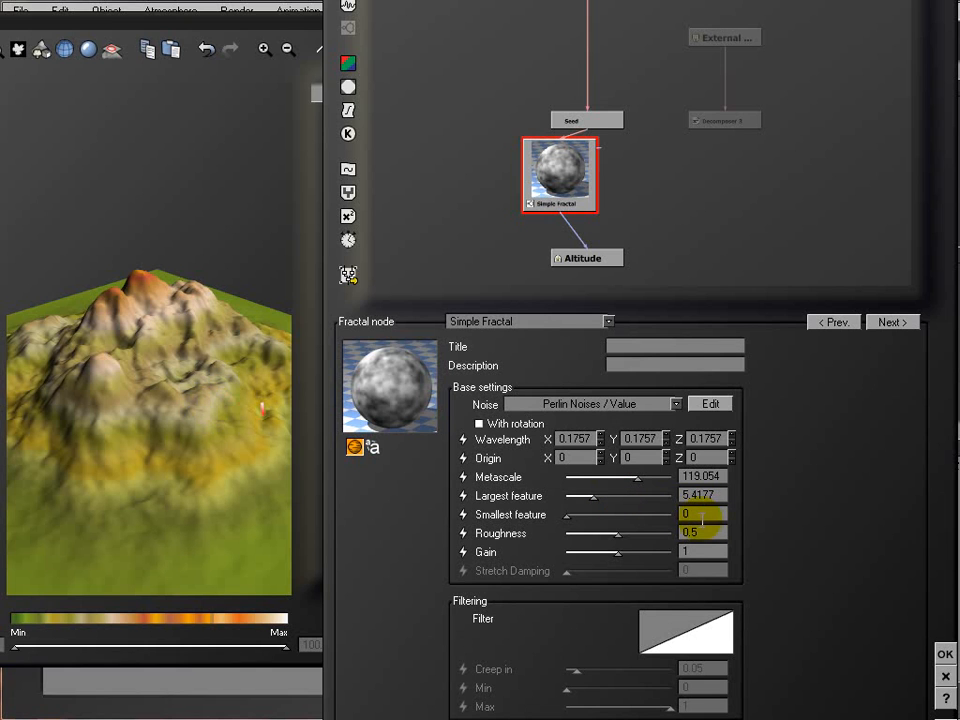
drag(139, 397, 180, 418)
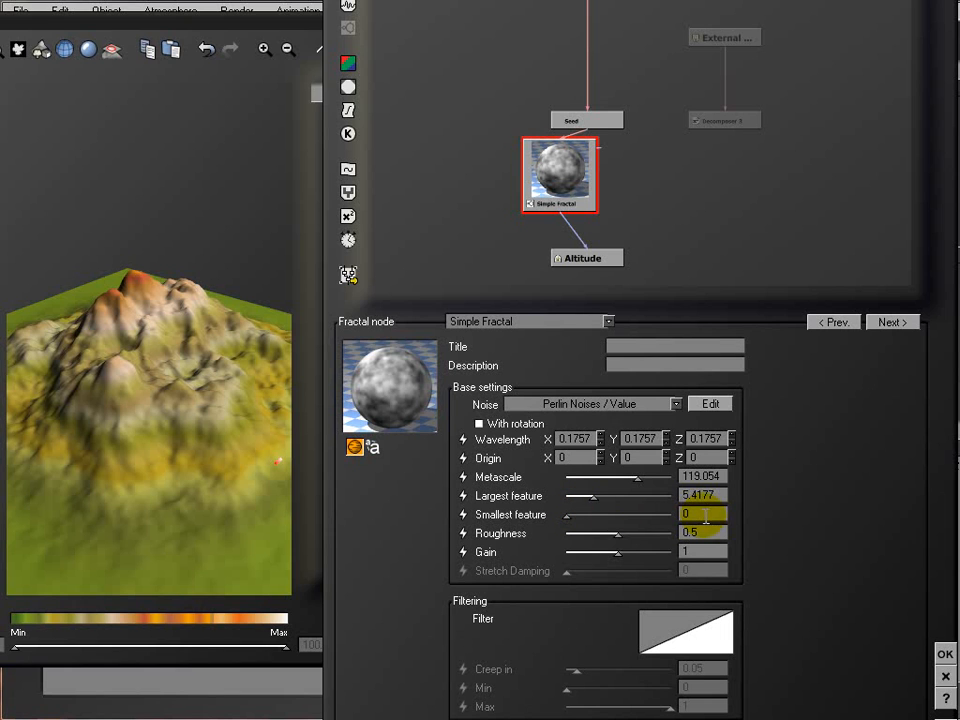
drag(144, 279, 163, 400)
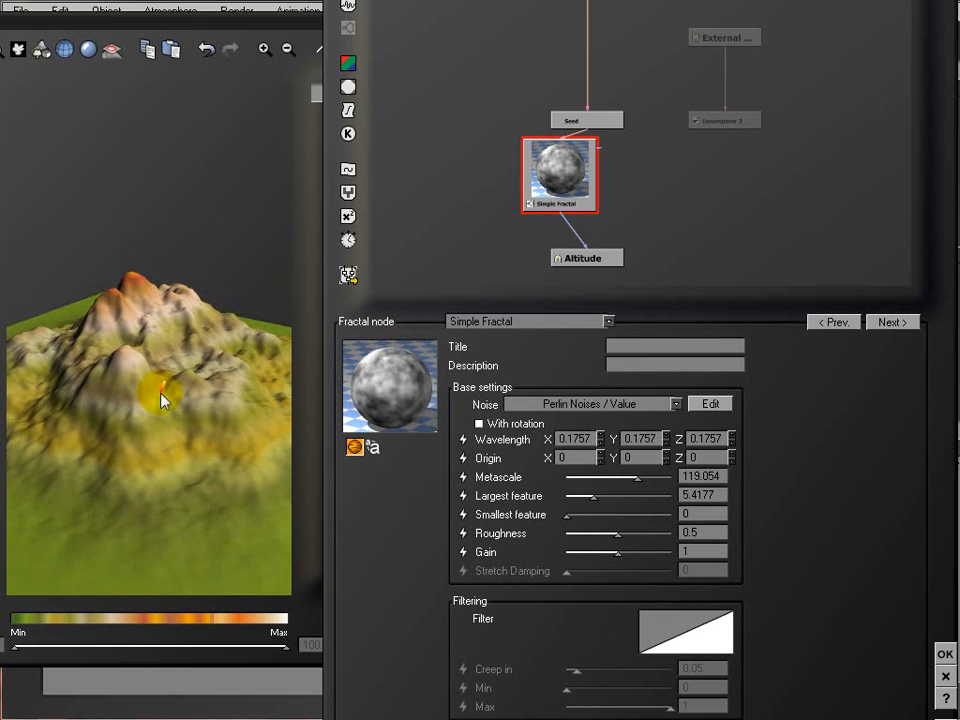
click(735, 37)
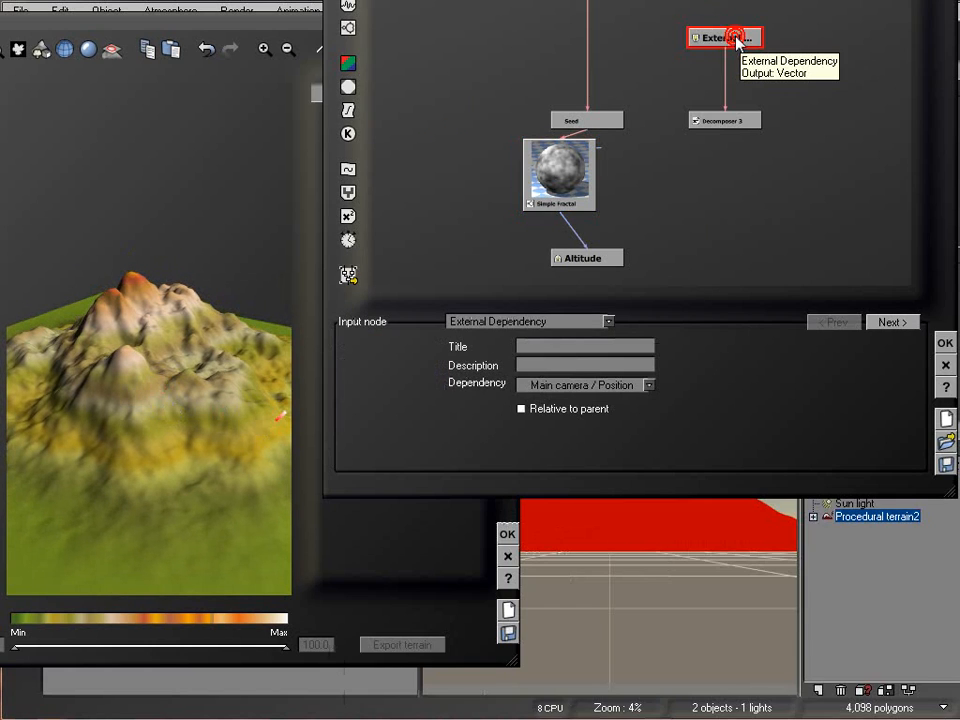
- Delete the External Dependency and Decomposer 3 nodes, and line up the Simple Fractal node between Seed and Altitude
key(Delete)
click(727, 121)
key(Delete)
click(577, 160)
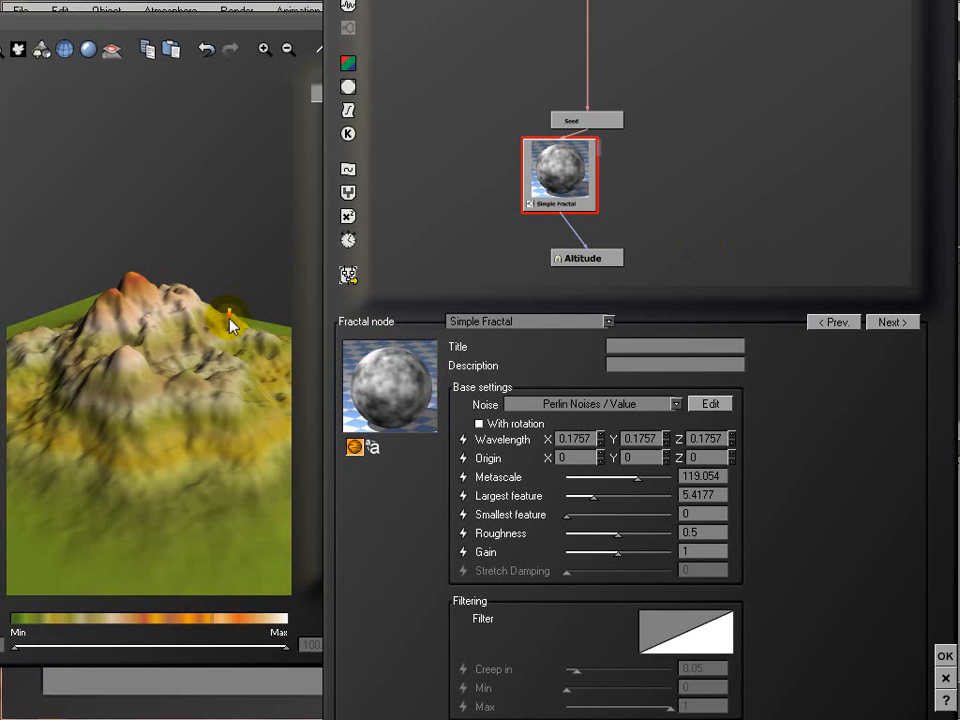
drag(268, 328, 176, 340)
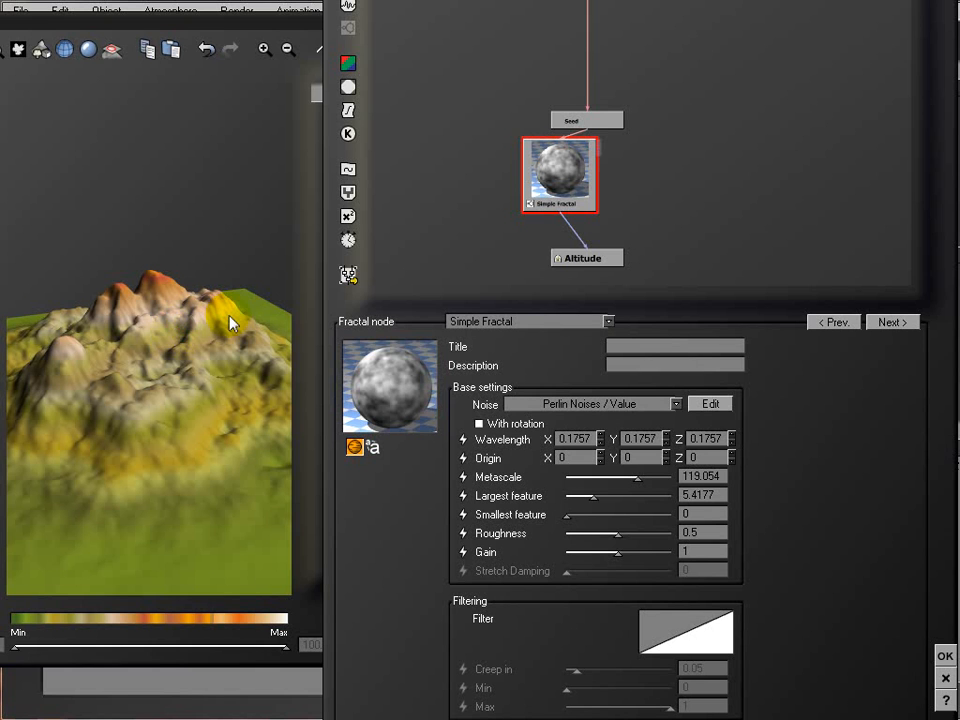
drag(193, 336, 255, 255)
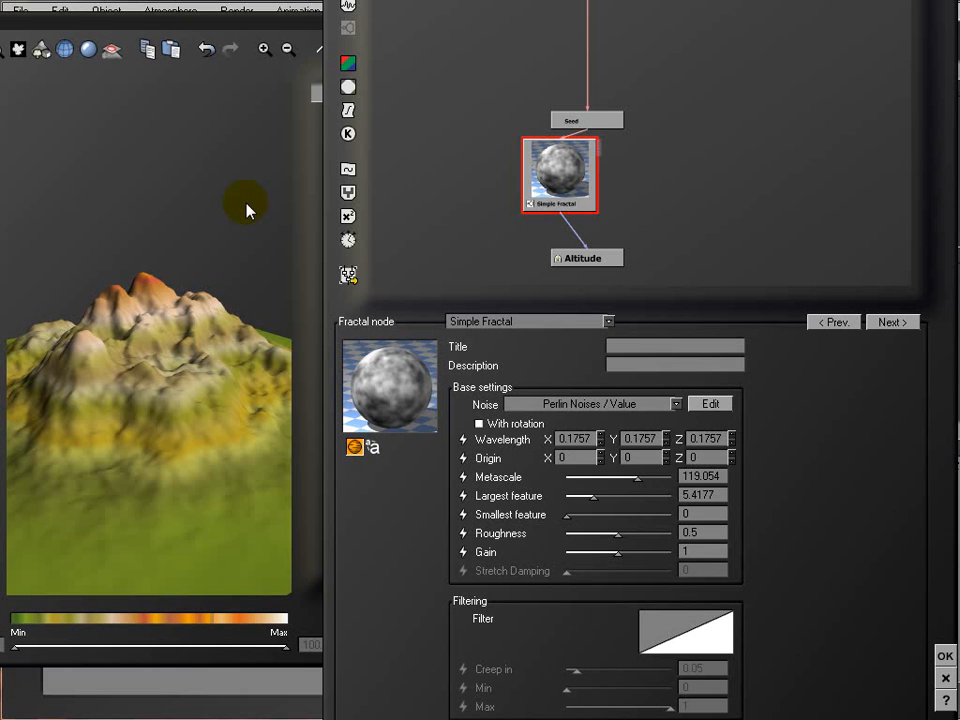
drag(247, 210, 240, 332)
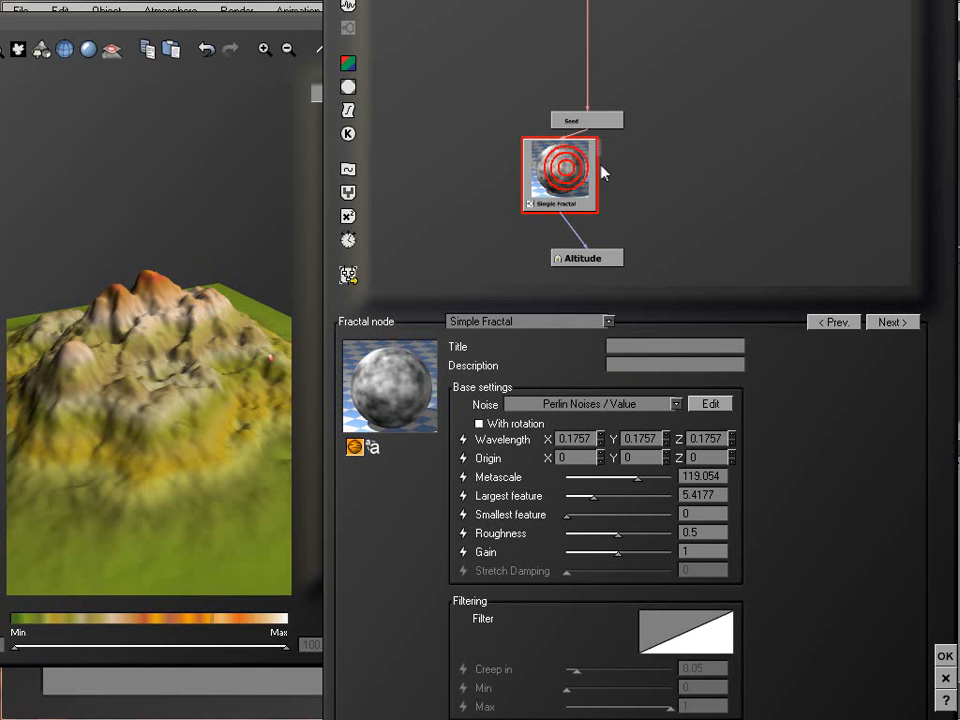
drag(560, 174, 587, 181)
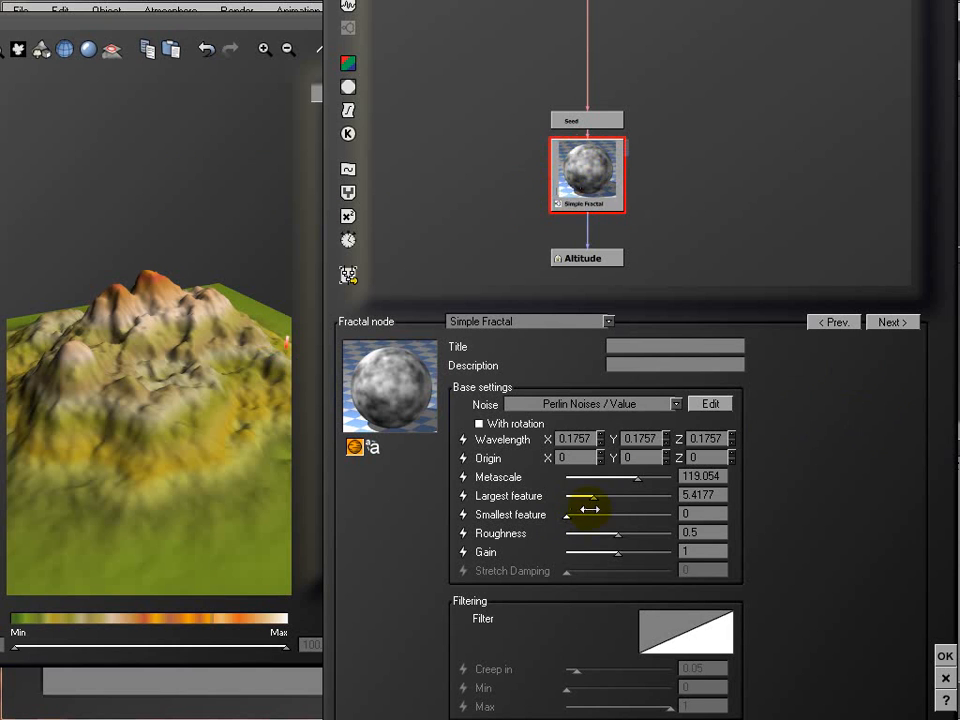
- Try Smallest feature values of 0.210049 and 1.34522 on the Simple Fractal node, inspecting the terrain preview for each
drag(573, 514, 615, 514)
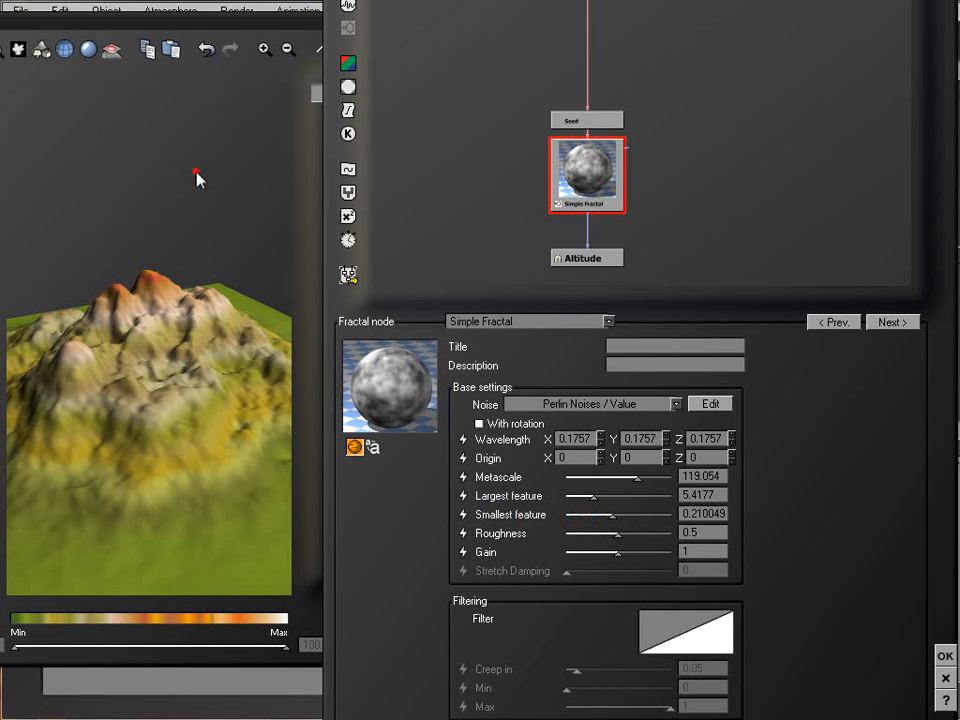
drag(210, 386, 205, 435)
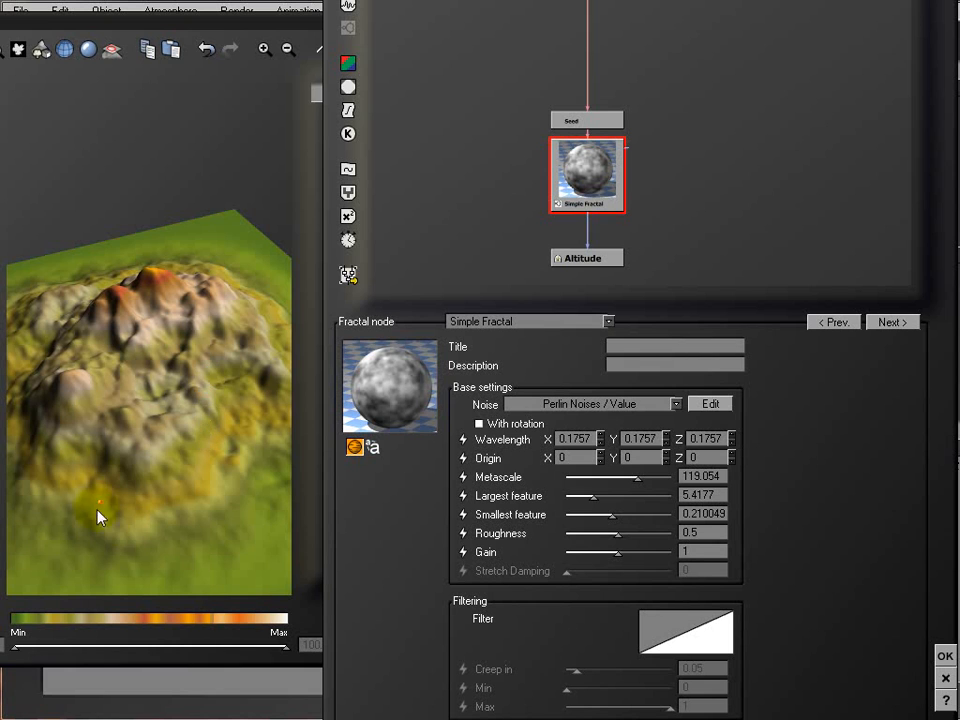
drag(168, 483, 182, 439)
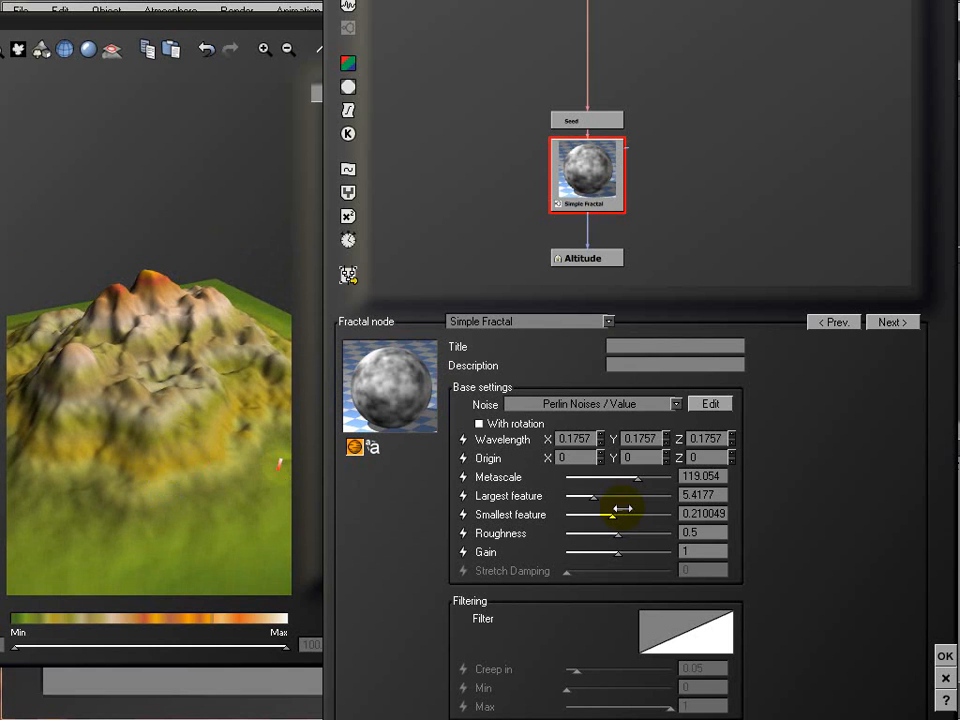
drag(620, 514, 640, 514)
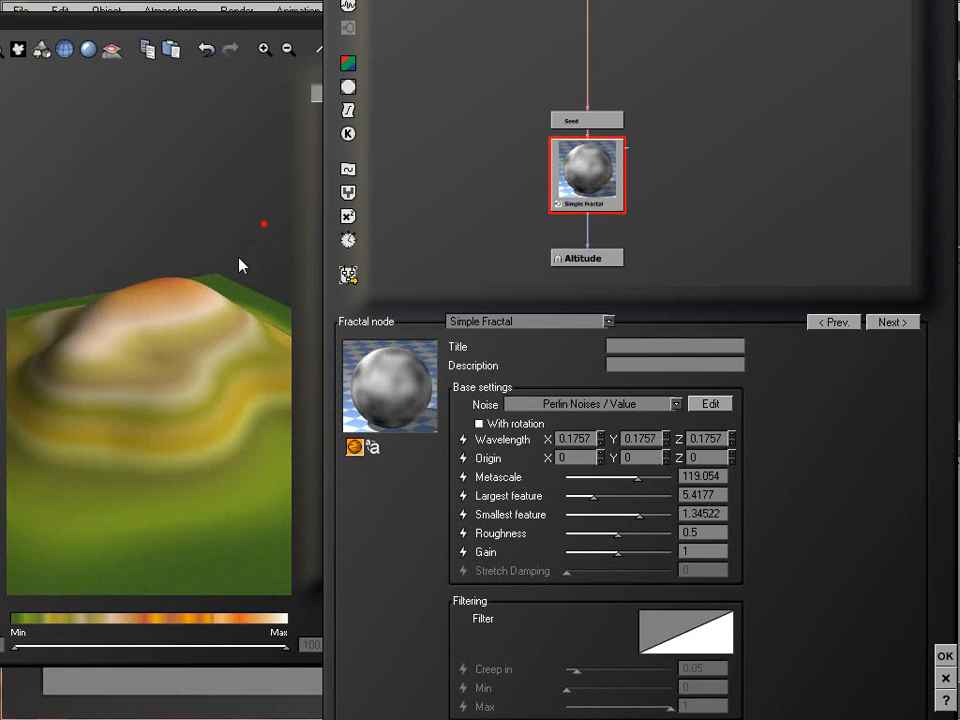
drag(222, 370, 208, 437)
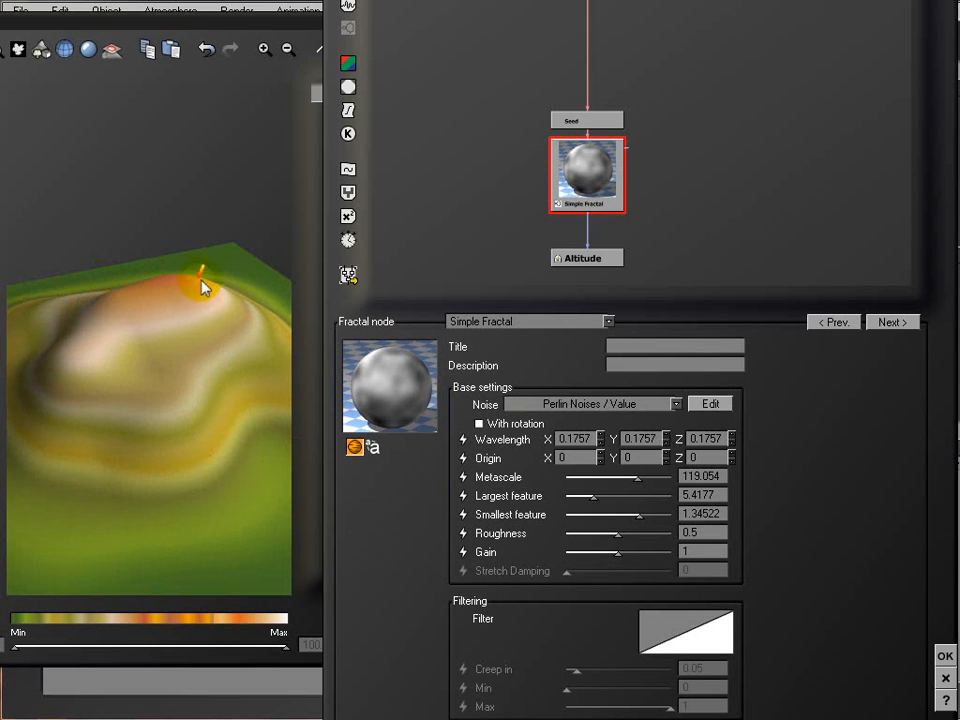
drag(137, 288, 167, 304)
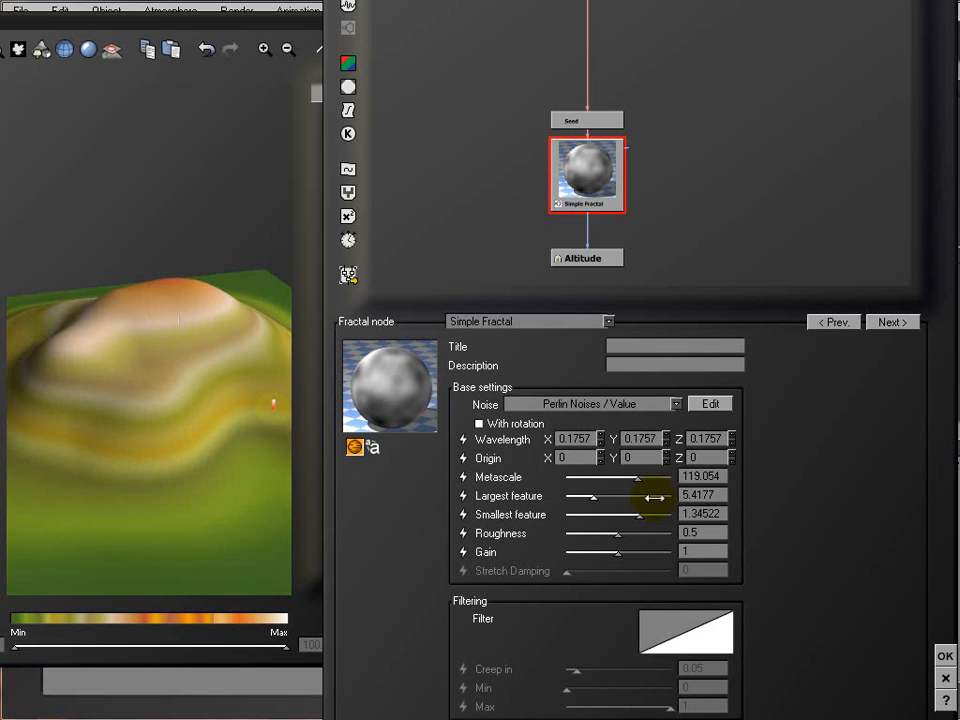
- Try a Largest feature of 1.64525 with a Smallest feature of 2.96932, and examine the terrain preview from several angles
drag(654, 497, 643, 492)
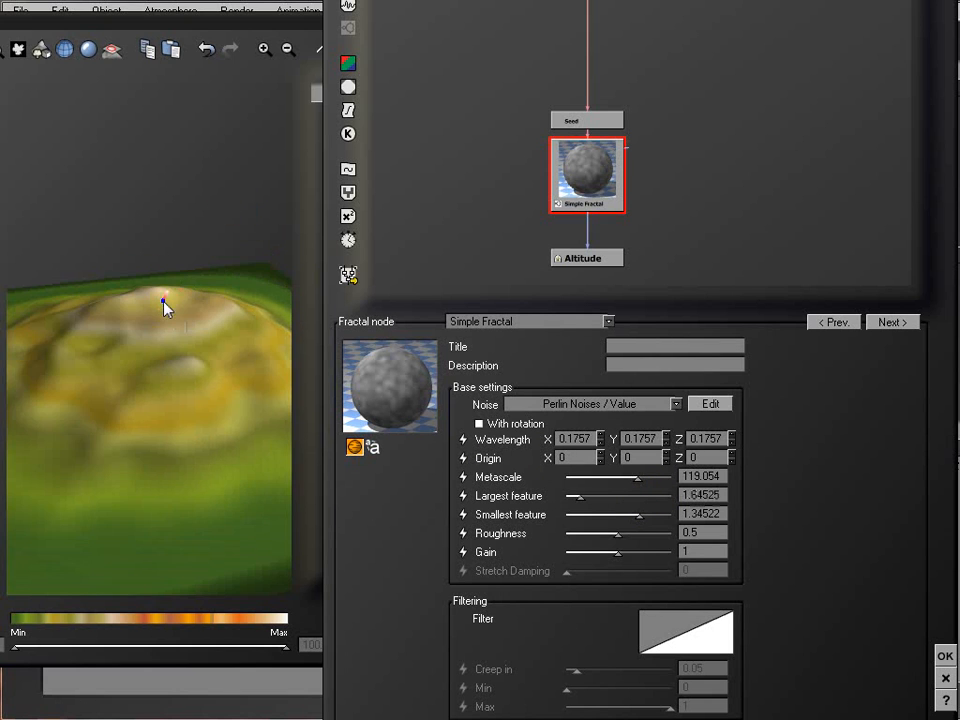
drag(165, 307, 237, 308)
drag(635, 503, 645, 508)
drag(162, 249, 32, 364)
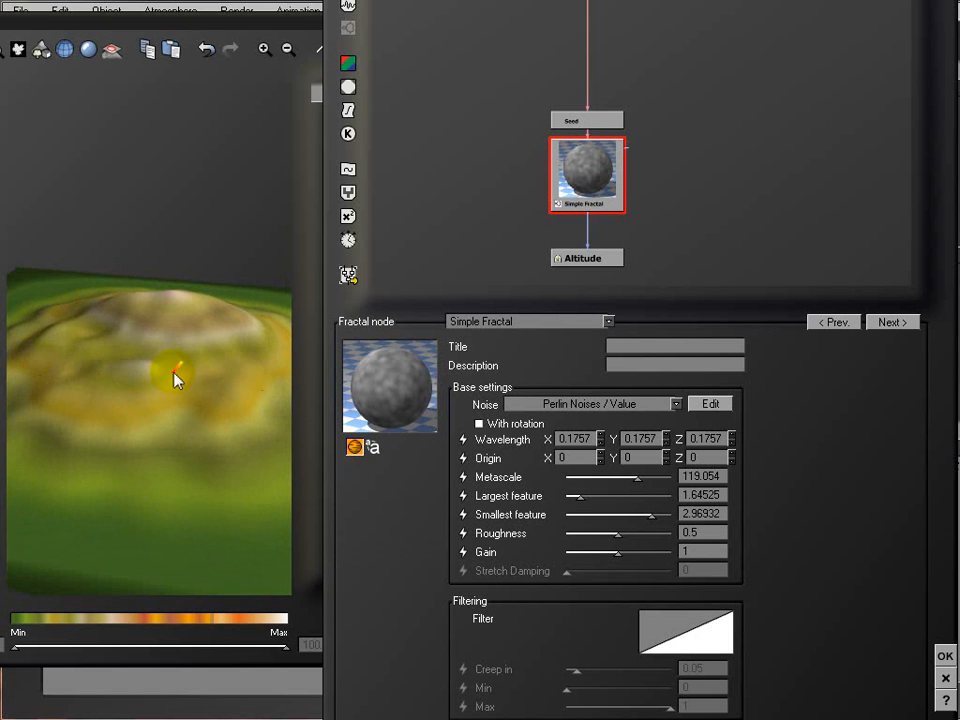
drag(174, 372, 175, 331)
drag(101, 321, 214, 357)
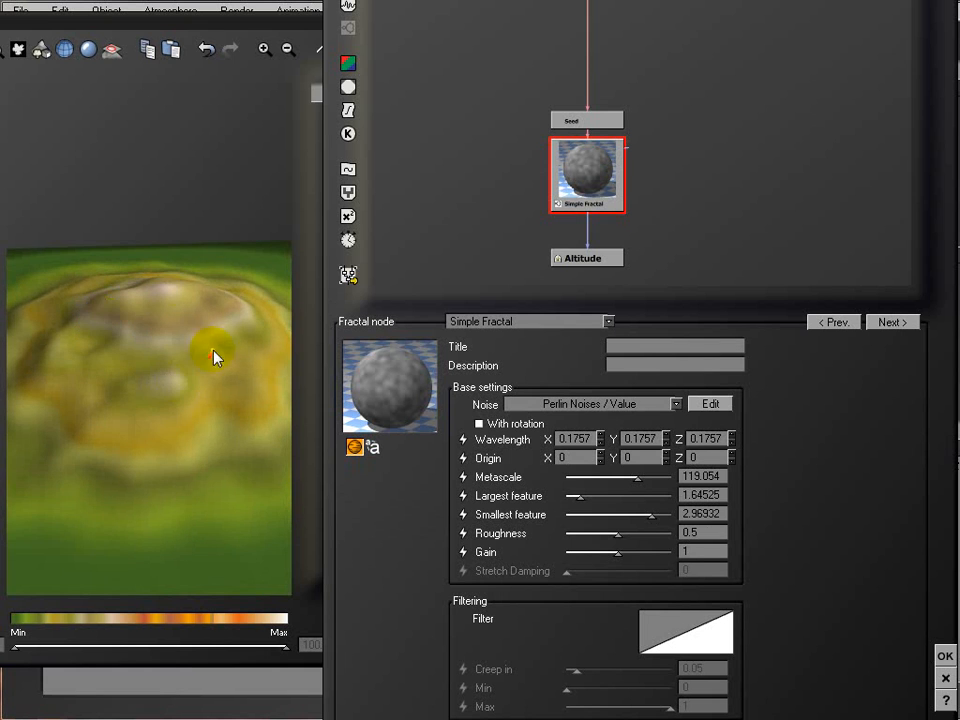
drag(133, 397, 226, 302)
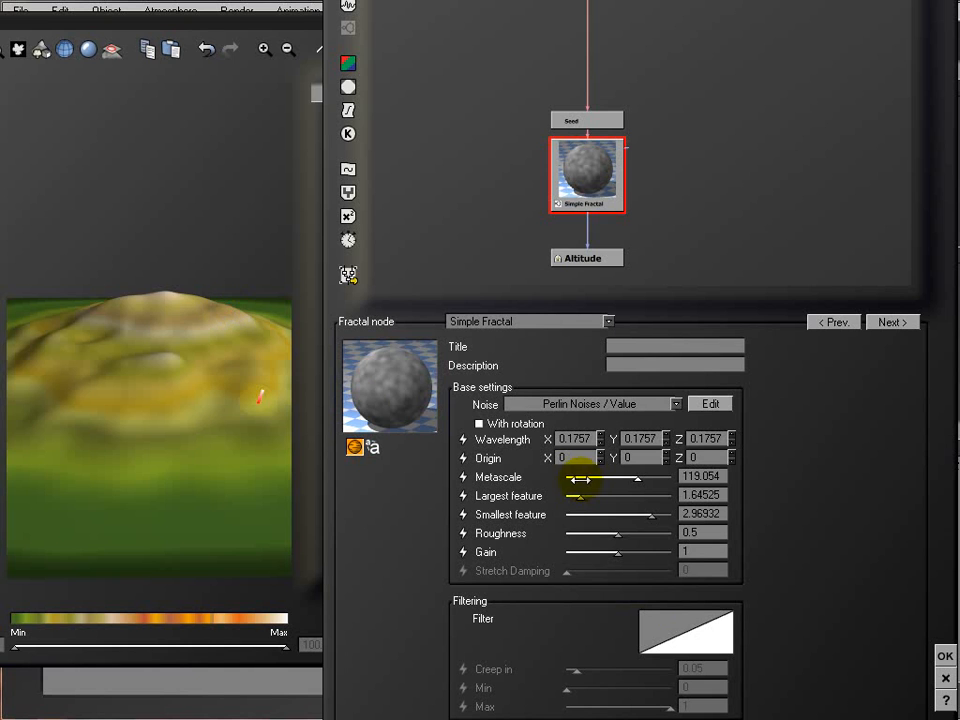
drag(134, 334, 55, 450)
drag(232, 284, 251, 322)
drag(141, 327, 118, 379)
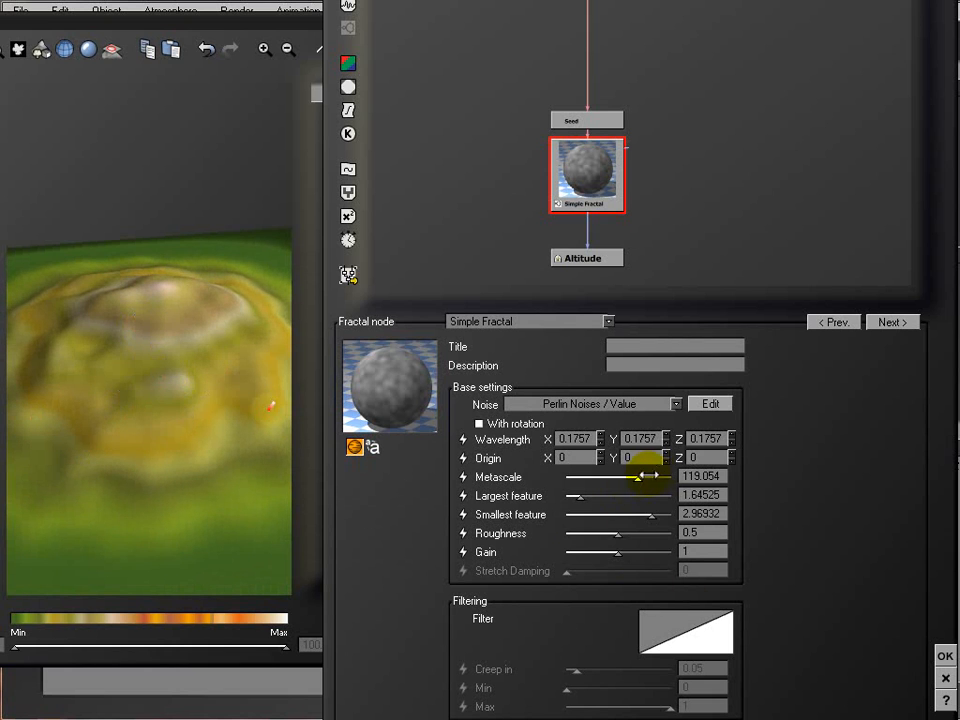
- Set Metascale to 3.28462, Smallest feature to 0.023621 and Largest feature to 51.7825, and inspect the terrain preview
drag(644, 478, 586, 481)
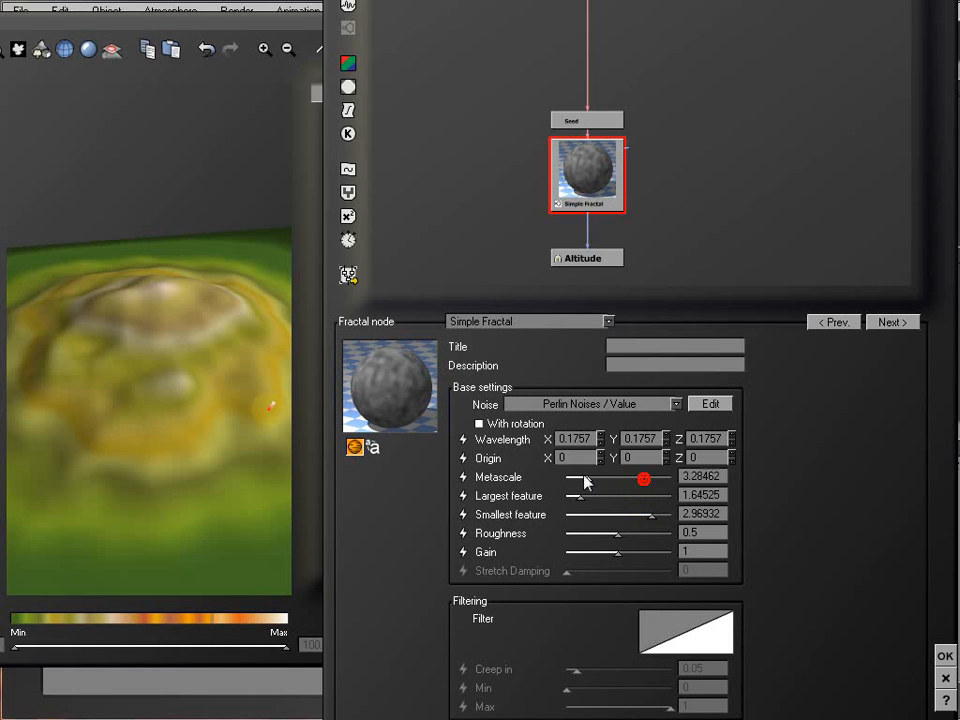
drag(272, 184, 240, 343)
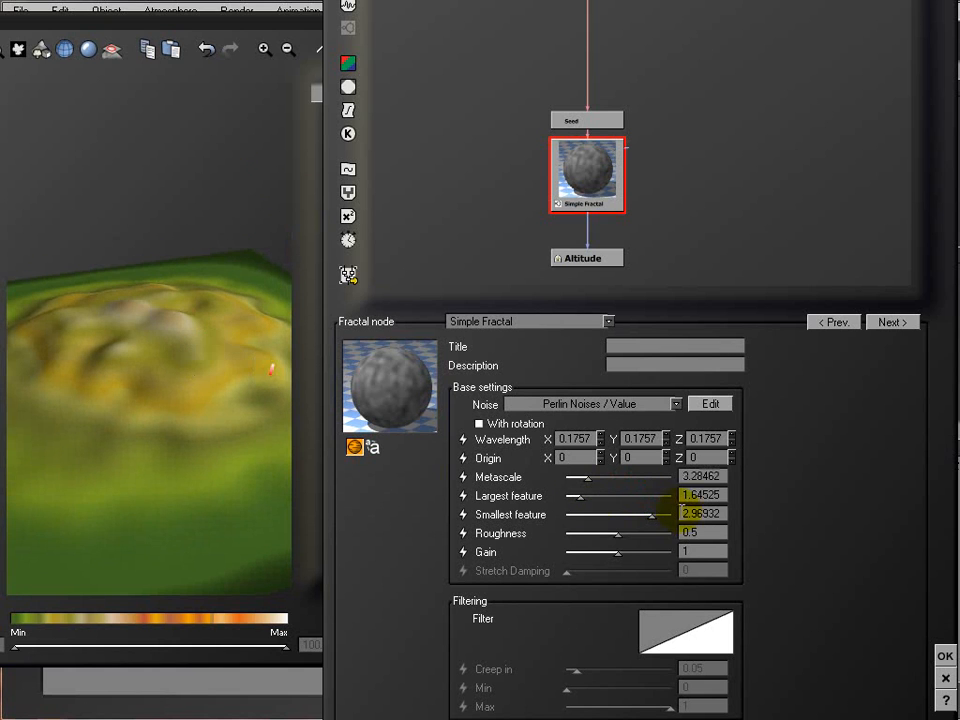
drag(647, 514, 624, 491)
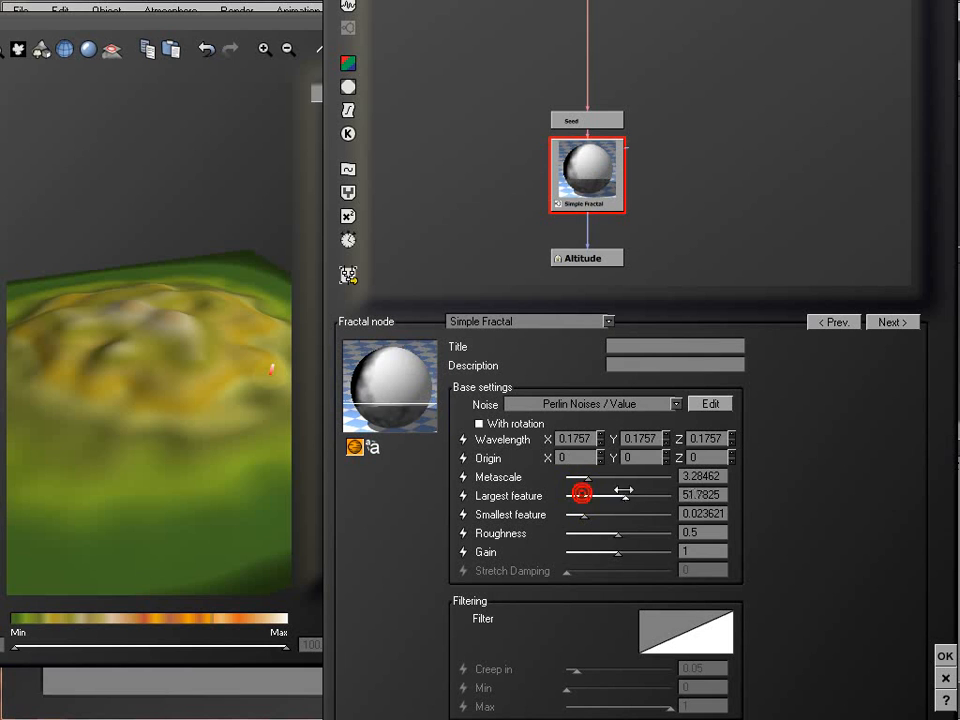
drag(211, 151, 276, 381)
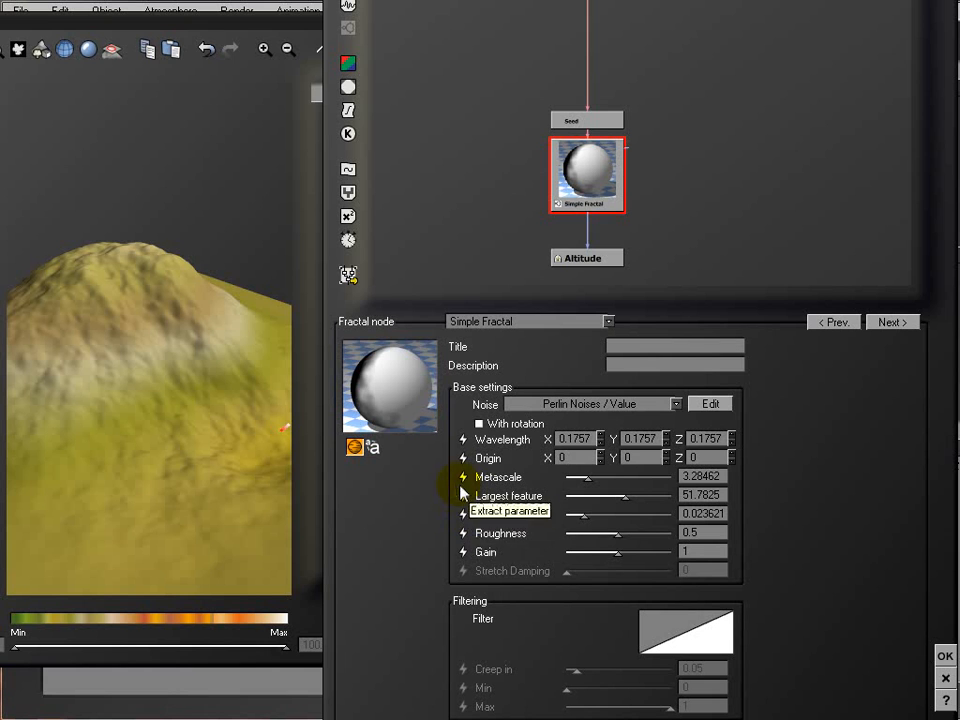
drag(108, 342, 236, 411)
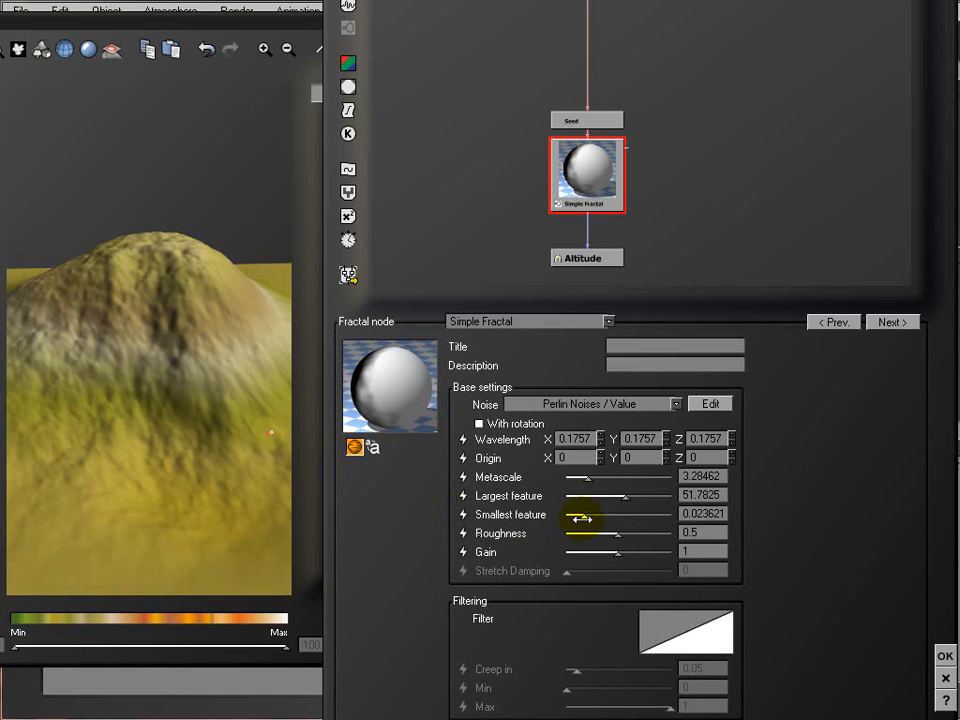
right_drag(172, 399, 178, 375)
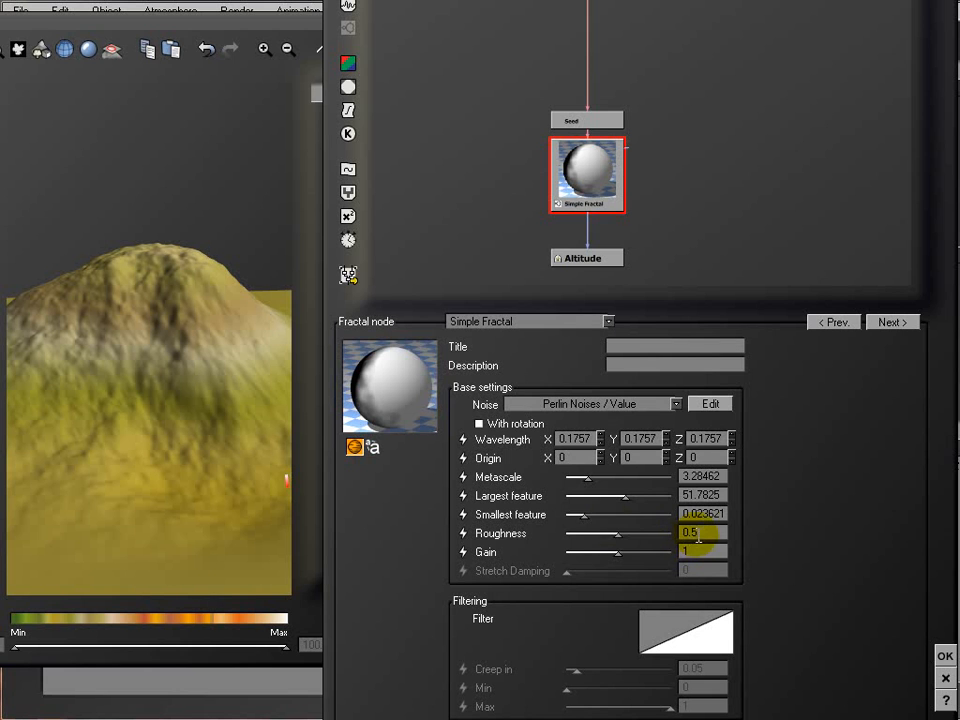
- Try Roughness values of 0.745614 and 0.087719 on the Simple Fractal node, inspecting the terrain preview for each
drag(626, 537, 643, 535)
drag(218, 392, 144, 341)
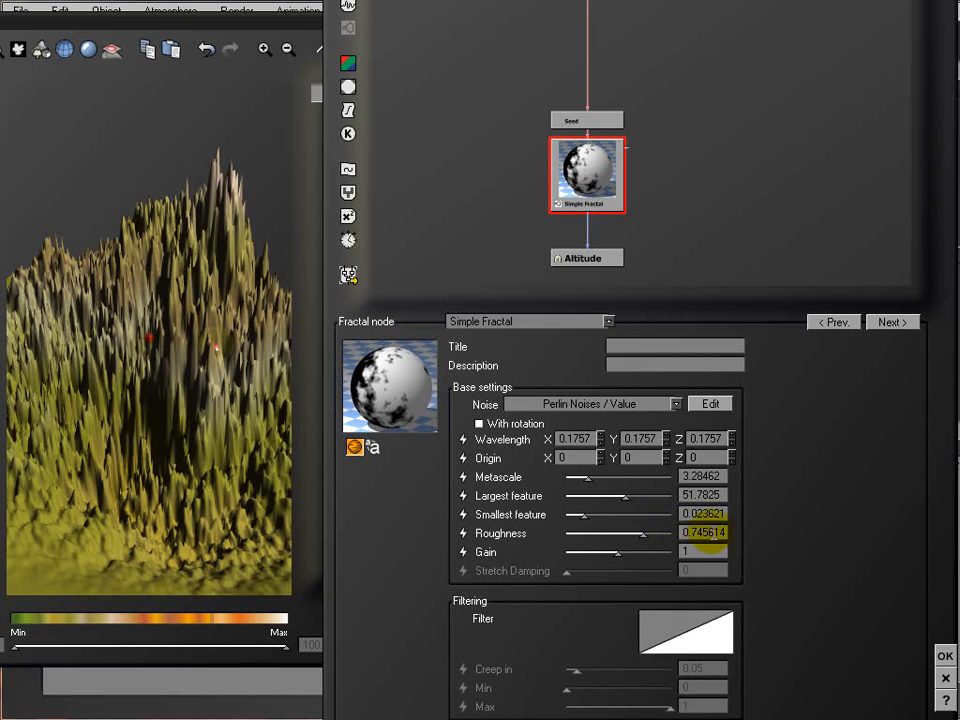
drag(650, 532, 596, 531)
drag(200, 378, 155, 315)
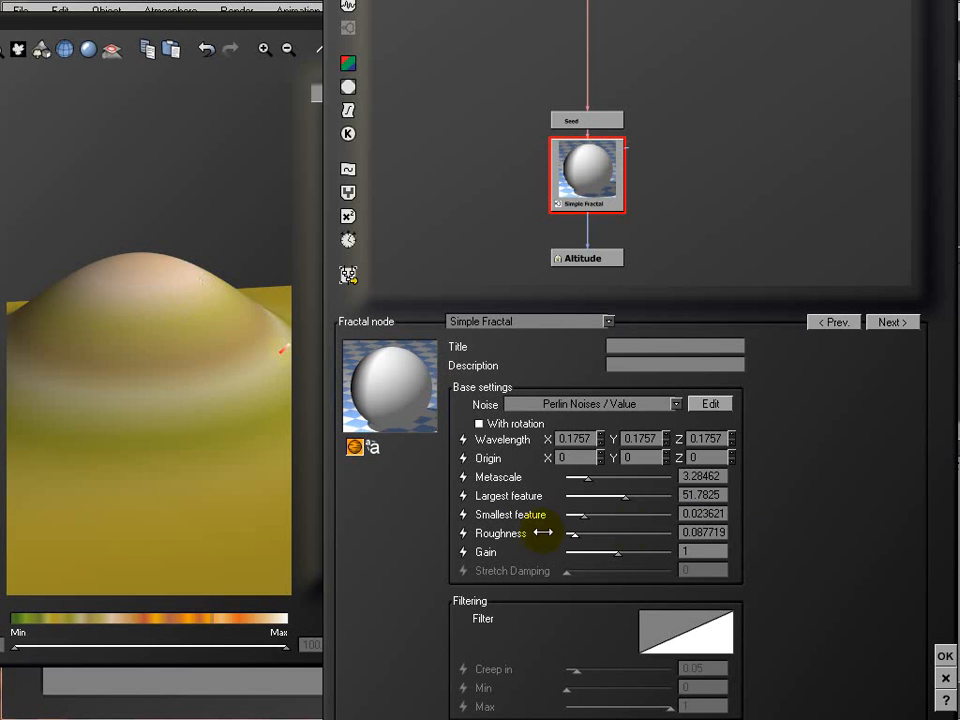
- Try a Roughness of 0.27193 on the Simple Fractal node and examine the terrain preview
drag(574, 536, 606, 538)
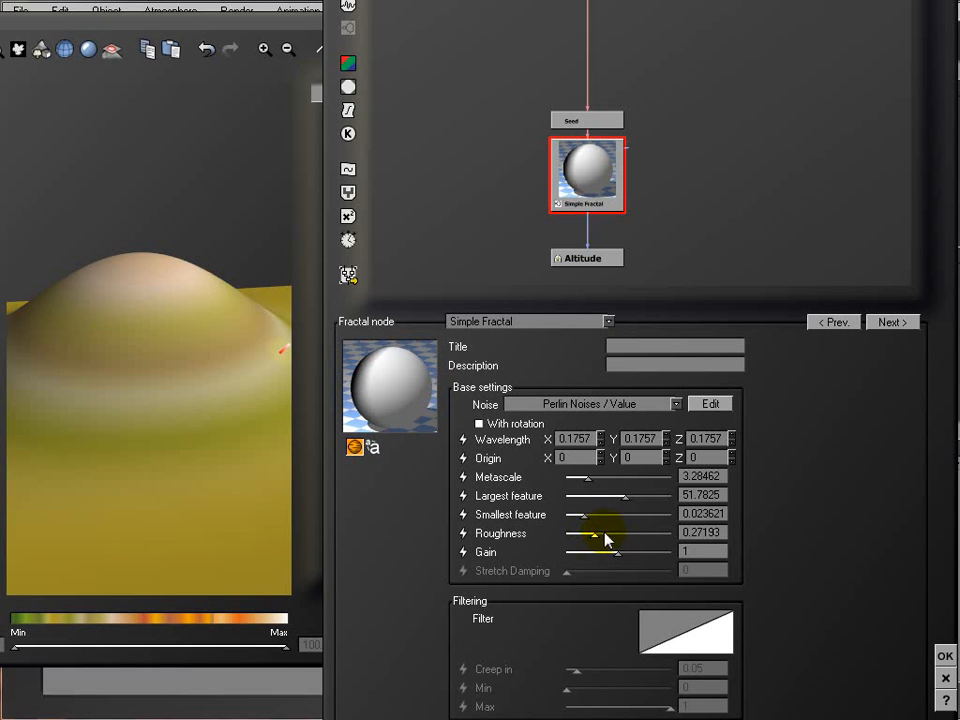
click(246, 220)
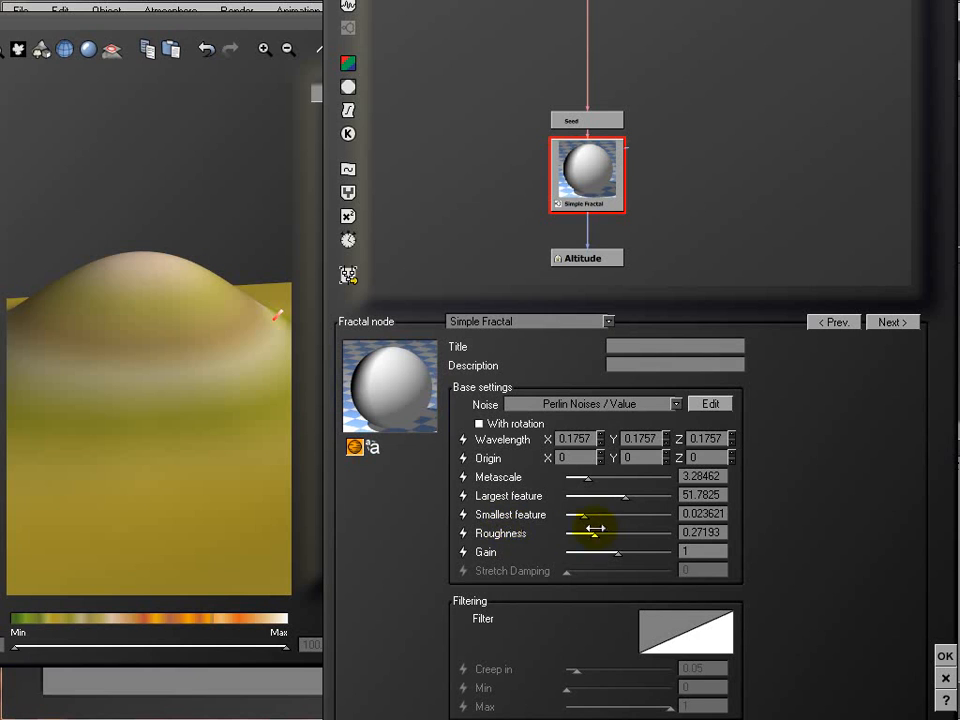
click(156, 297)
drag(156, 297, 146, 314)
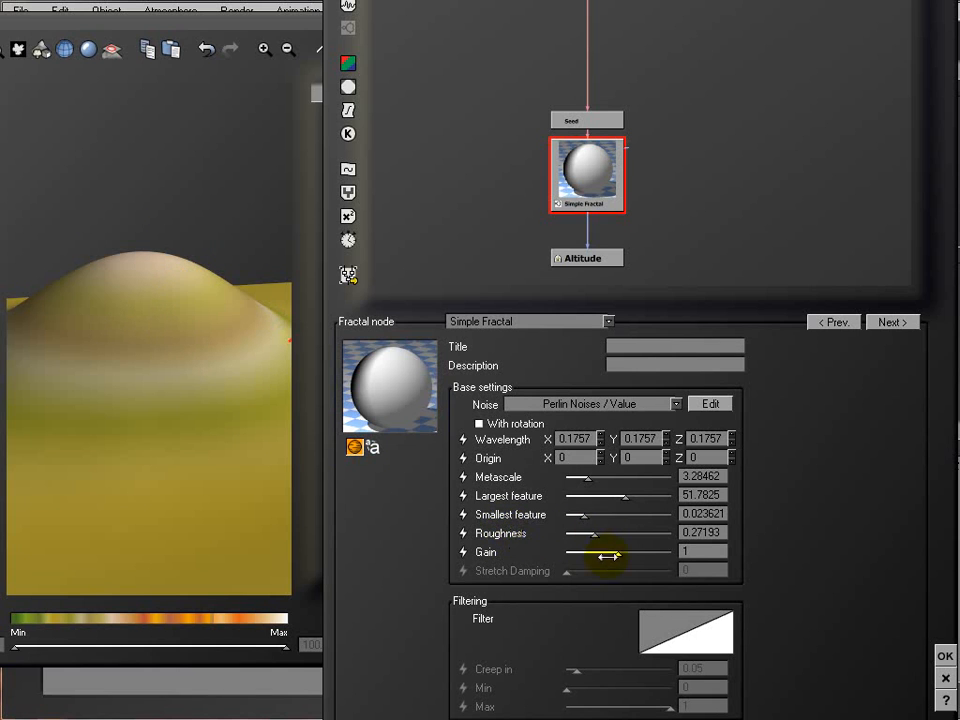
click(478, 423)
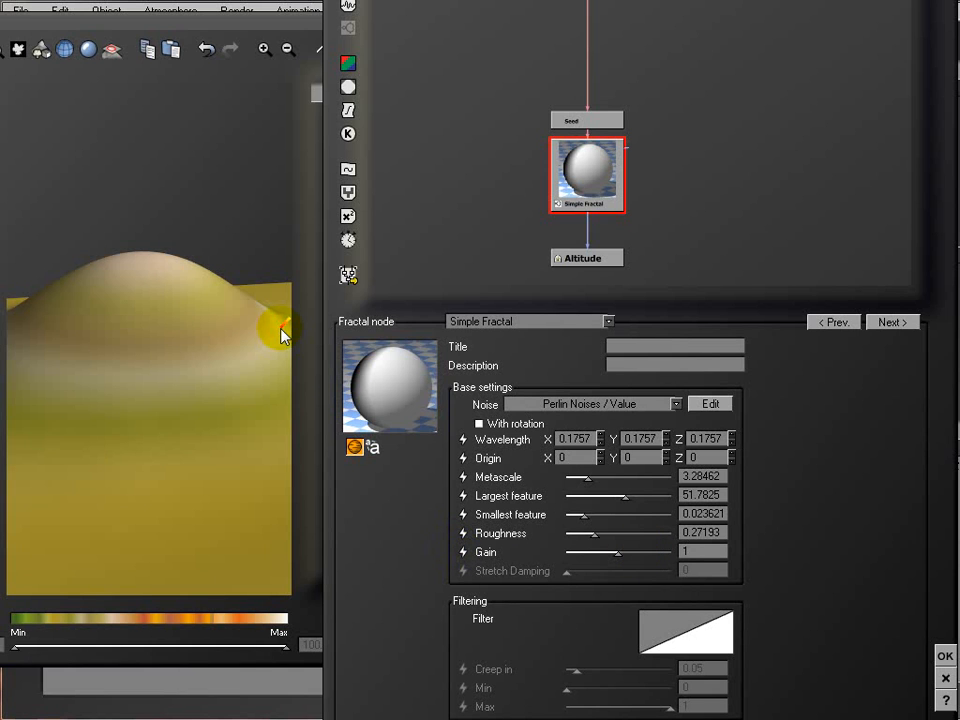
drag(283, 336, 156, 314)
drag(56, 280, 289, 332)
- Try Gain values of 3.94904 and 0.464159 on the Simple Fractal node, checking the terrain preview for each
drag(618, 550, 648, 551)
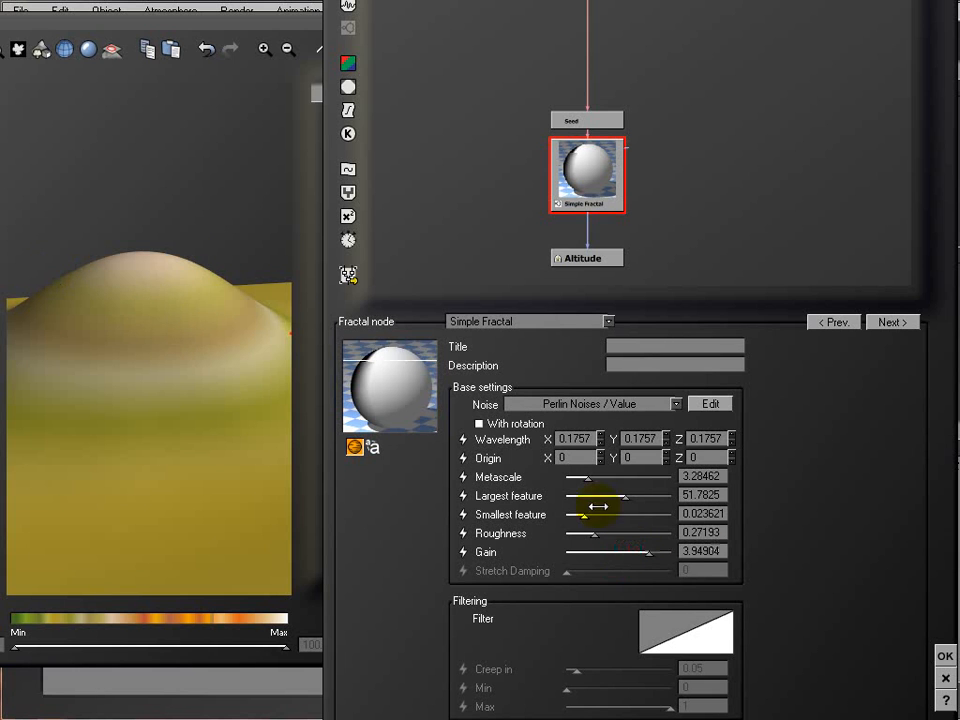
click(194, 262)
right_drag(218, 326, 232, 297)
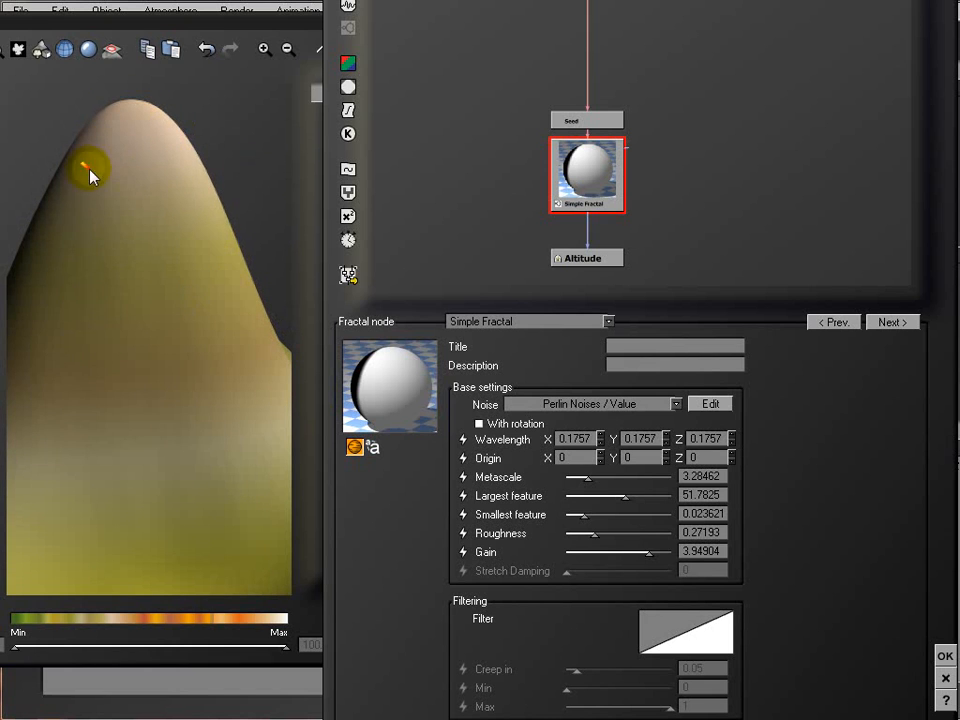
drag(652, 552, 604, 551)
click(269, 144)
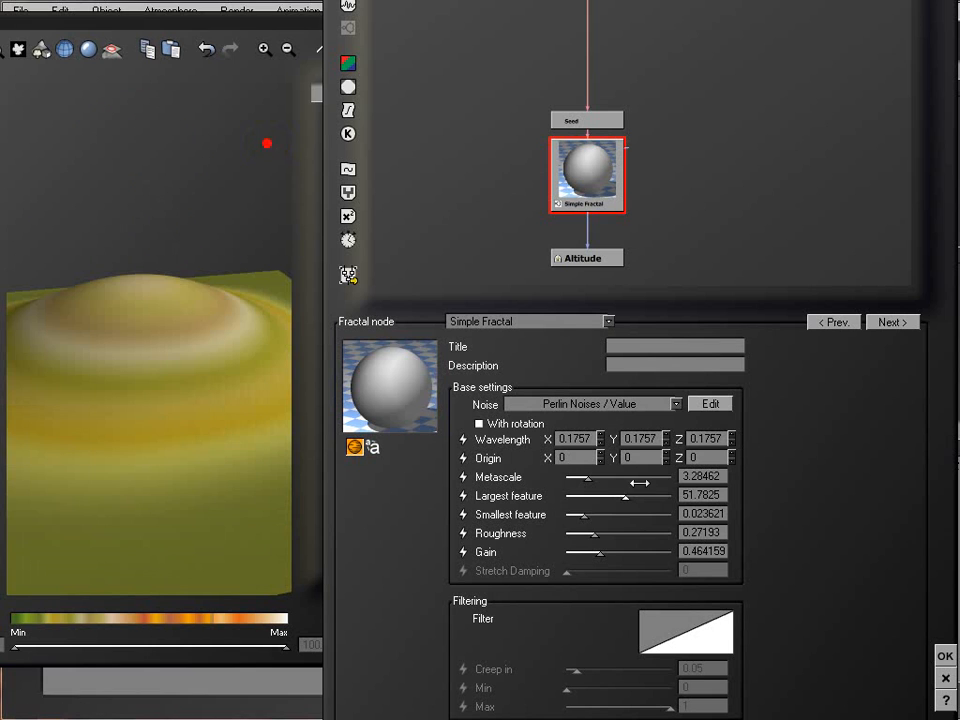
- Set Roughness to 0.614035 and Gain to 2.15443 on the Simple Fractal node, checking the terrain preview after each change
drag(597, 535, 630, 533)
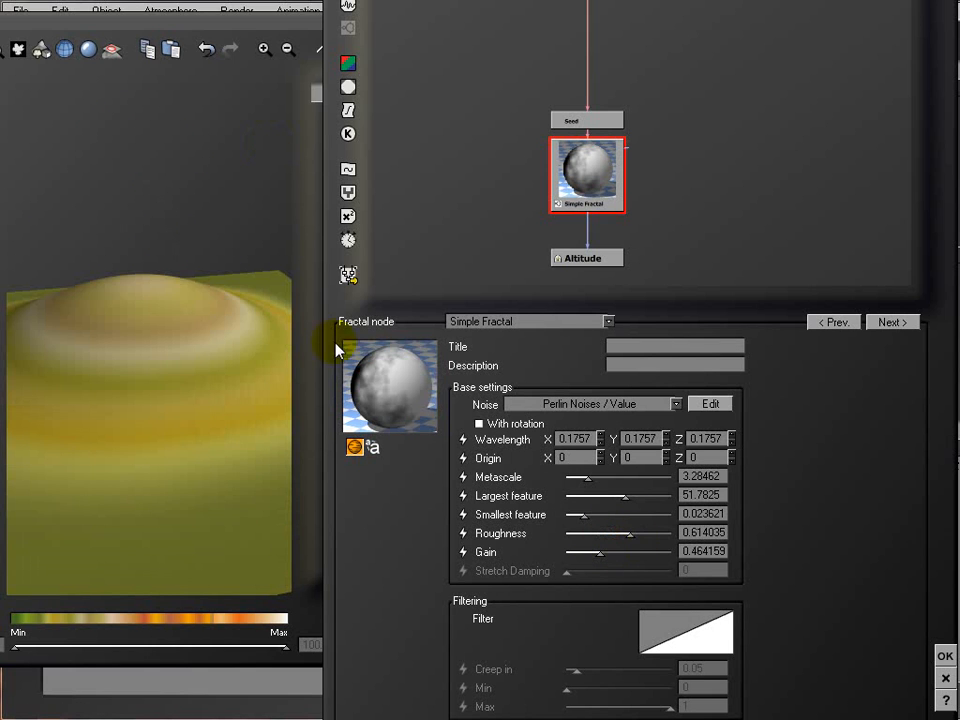
click(259, 212)
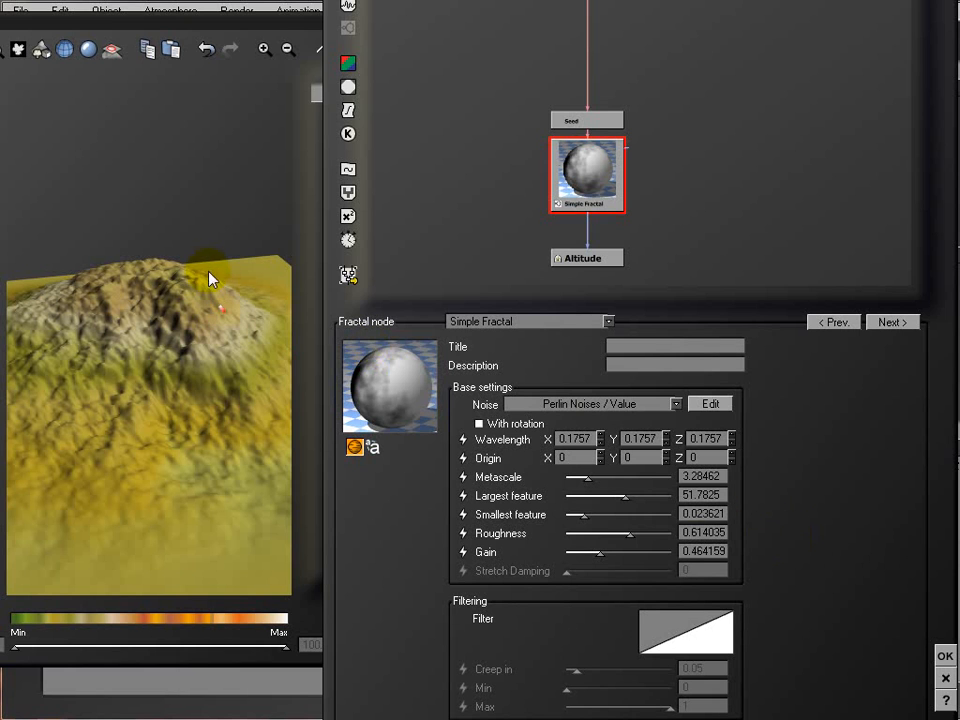
drag(210, 325, 187, 233)
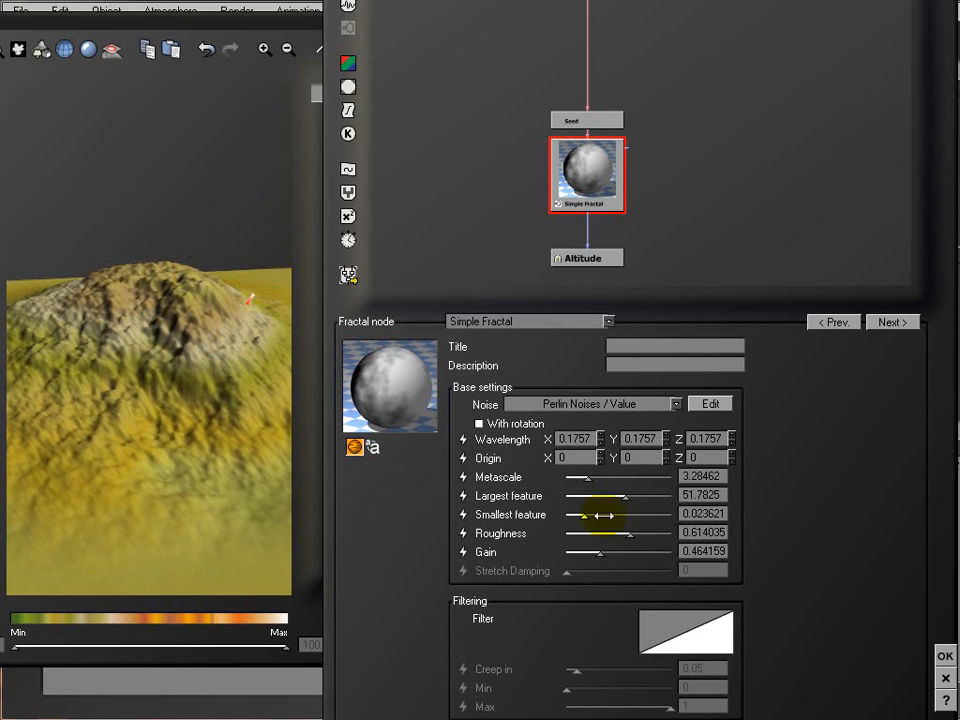
drag(609, 551, 645, 551)
drag(217, 147, 109, 186)
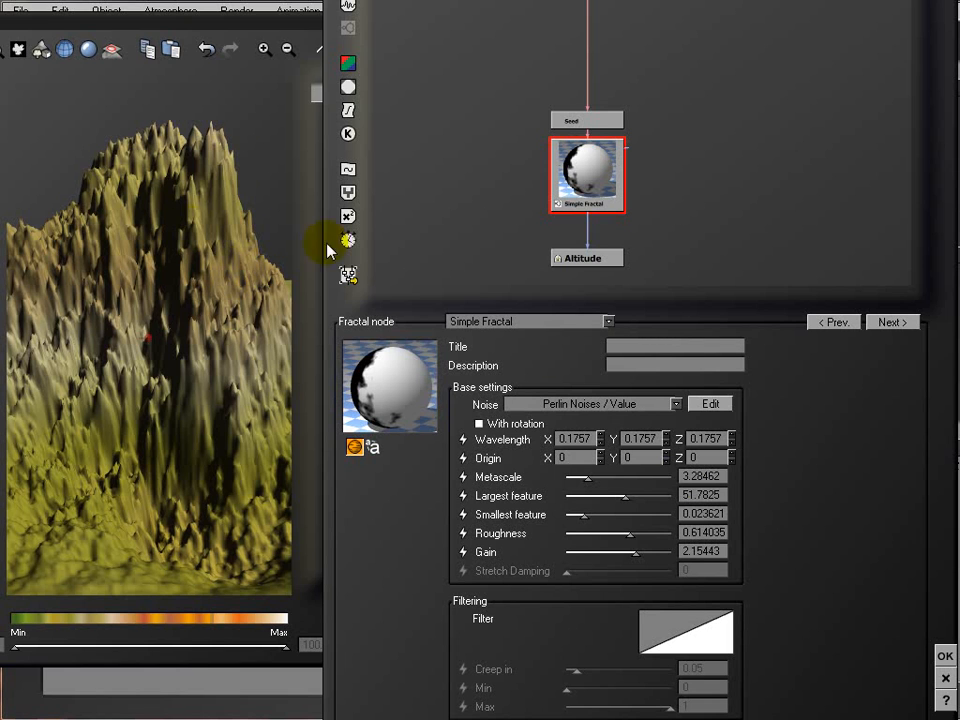
- Set the Simple Fractal node's Roughness to 0.5 and Gain to 0.263665, inspecting the terrain preview between adjustments
drag(650, 552, 581, 529)
drag(583, 548, 601, 536)
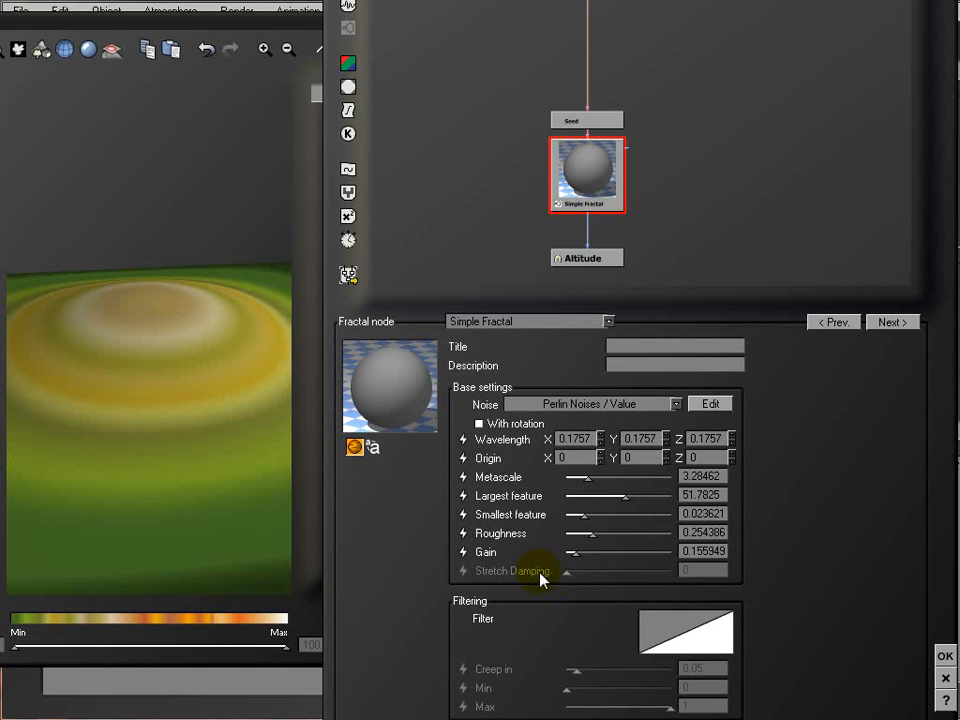
drag(595, 528, 587, 552)
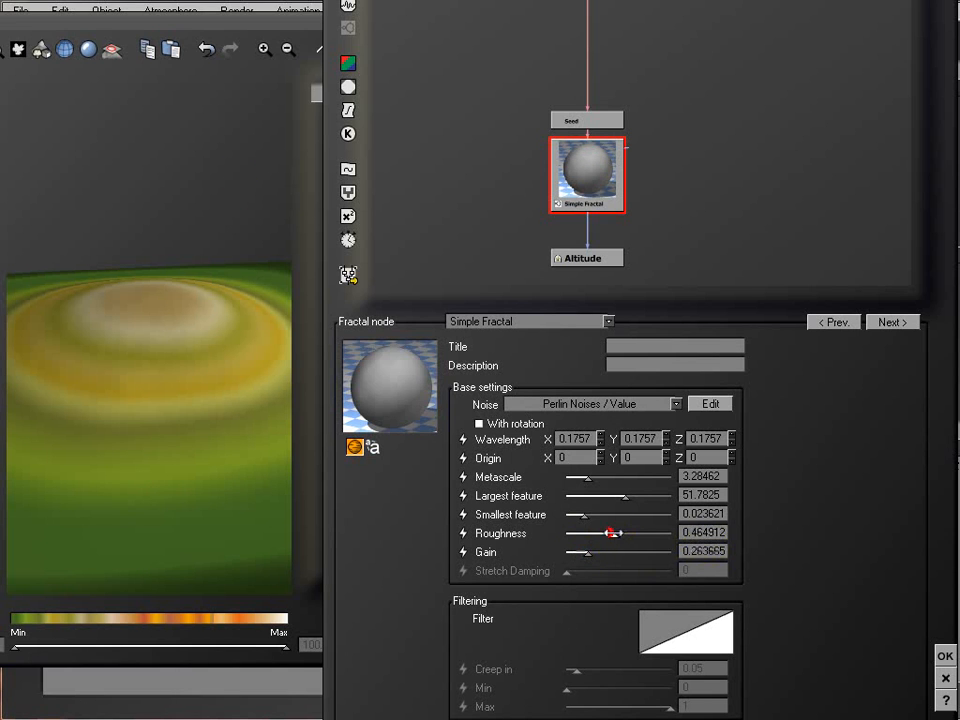
drag(238, 232, 265, 462)
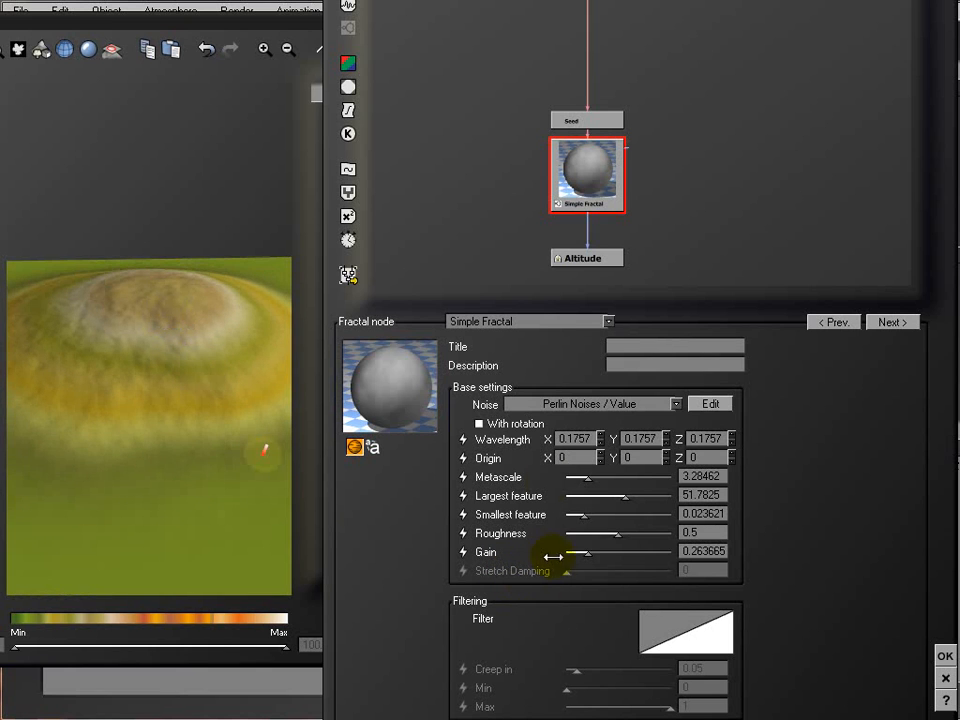
- Set the Simple Fractal node's Y wavelength to 7 and examine the stretched terrain preview from several angles
click(660, 438)
text(7)
key(Return)
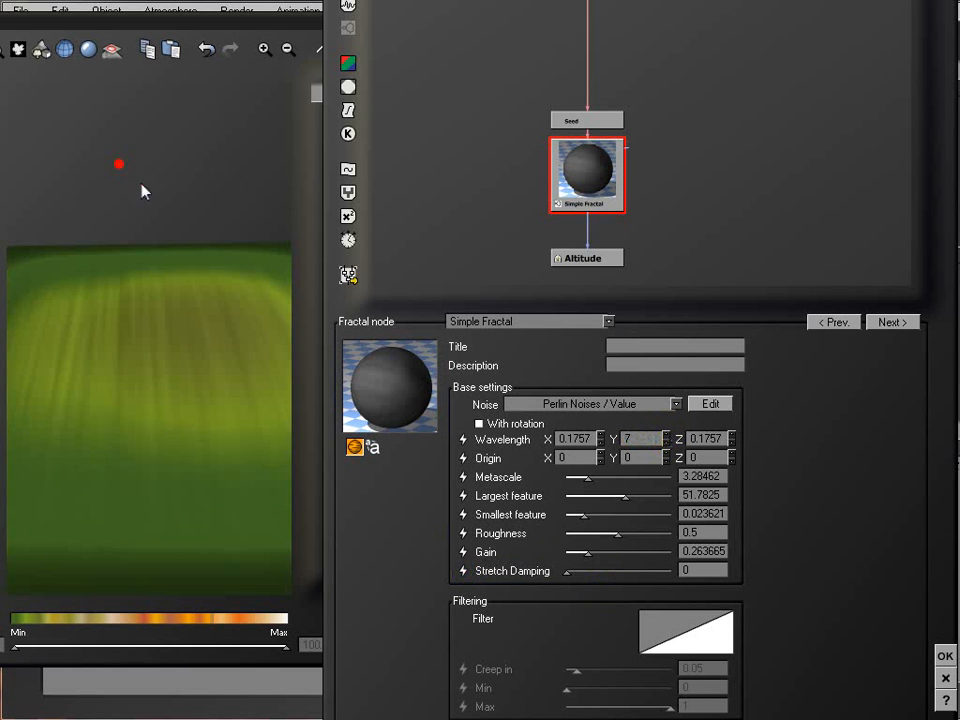
mouse_move(194, 307)
mouse_down()
mouse_move(216, 438)
mouse_move(166, 252)
mouse_up()
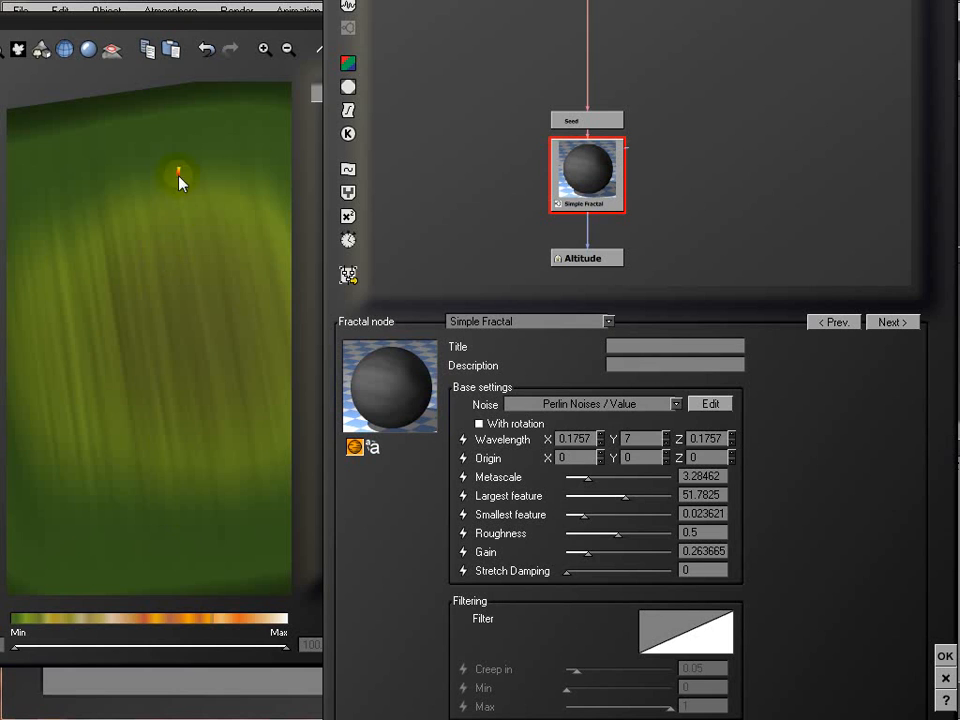
drag(253, 224, 221, 416)
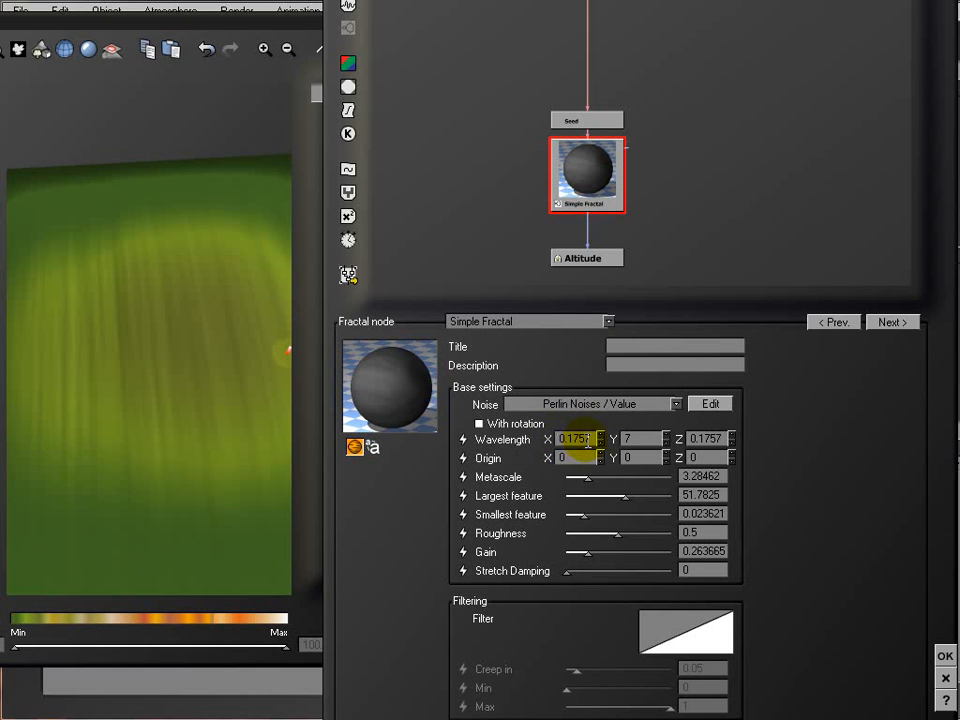
drag(100, 342, 284, 370)
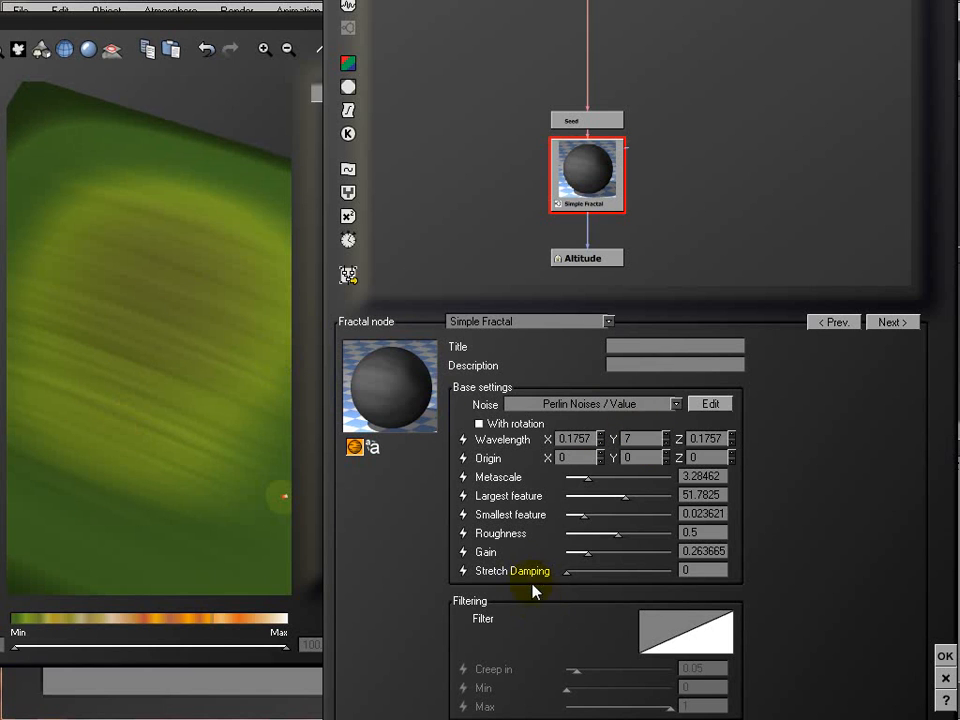
- Try a Stretch Damping of 0.258772 on the Simple Fractal node and inspect the terrain preview
drag(585, 570, 620, 570)
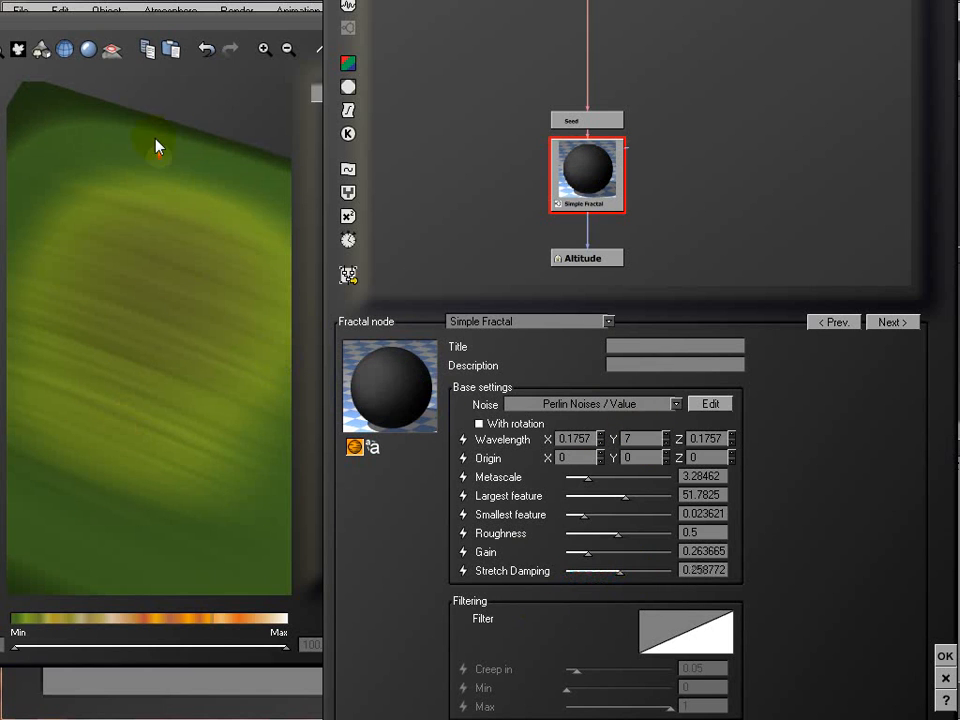
right_drag(238, 337, 216, 245)
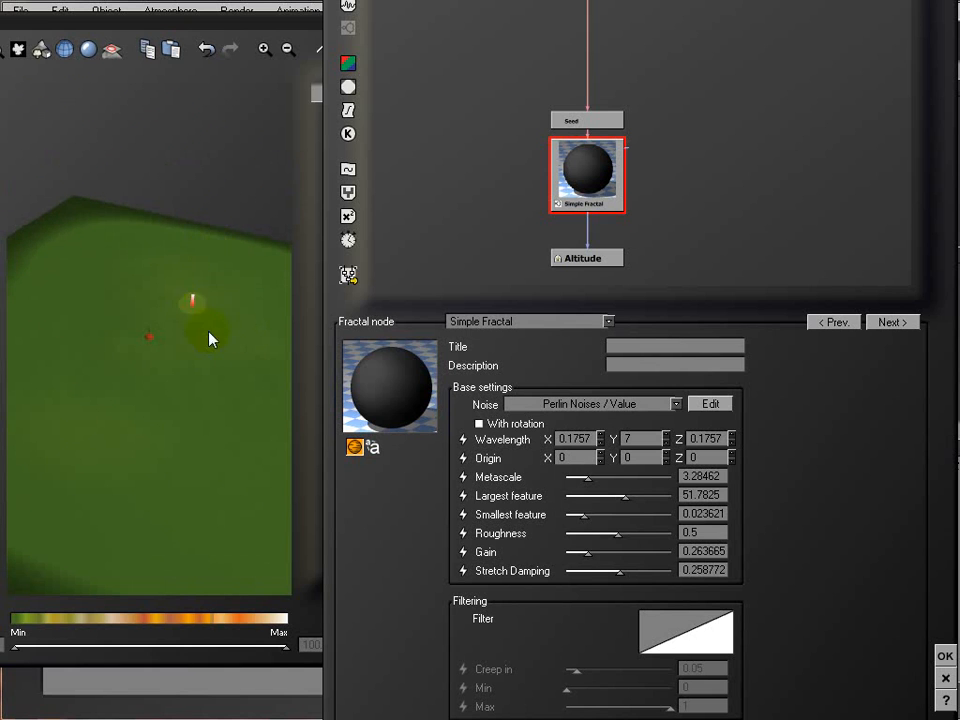
right_drag(122, 299, 156, 294)
right_drag(186, 392, 193, 338)
- Try Stretch Damping values of 0.140351 and 0.394737 on the Simple Fractal node, checking the terrain preview for each
drag(620, 571, 596, 571)
click(204, 176)
right_drag(214, 375, 213, 456)
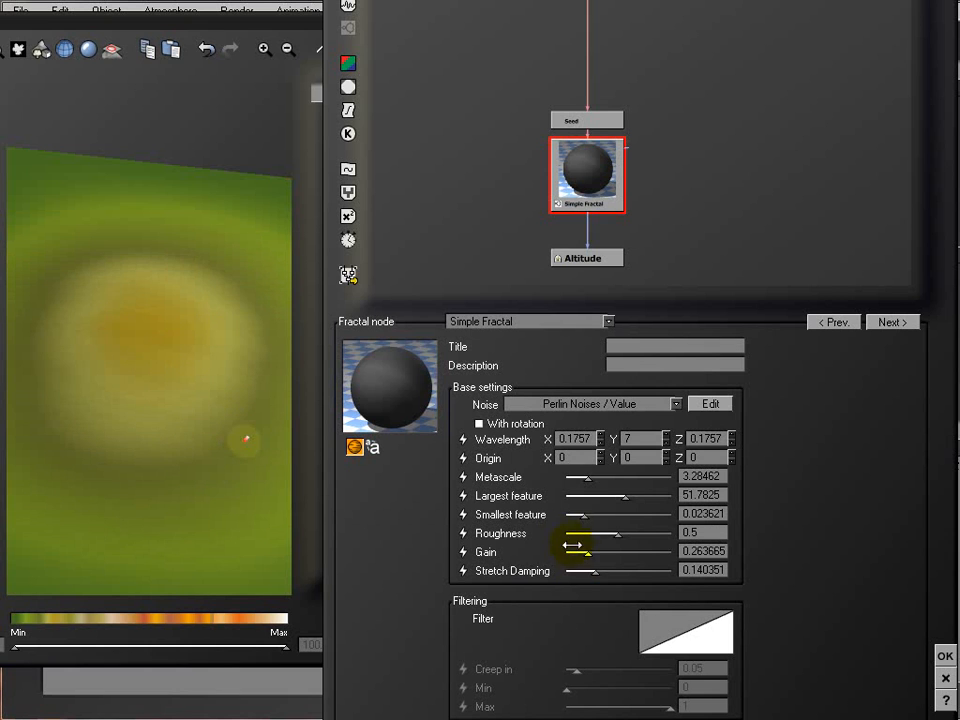
drag(592, 572, 647, 572)
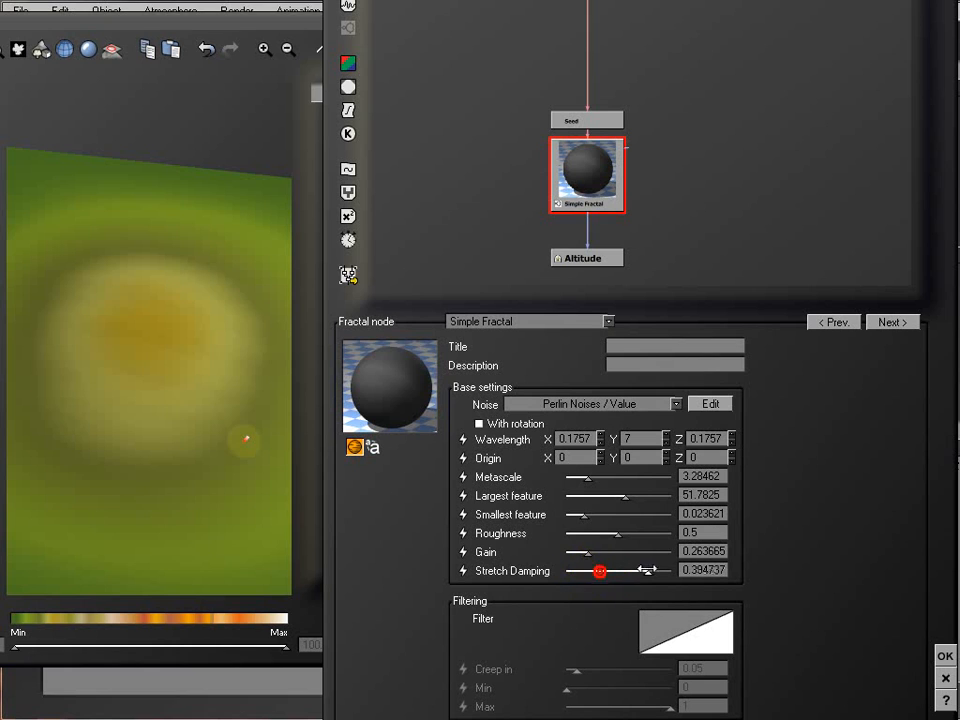
click(192, 137)
right_drag(200, 380, 72, 341)
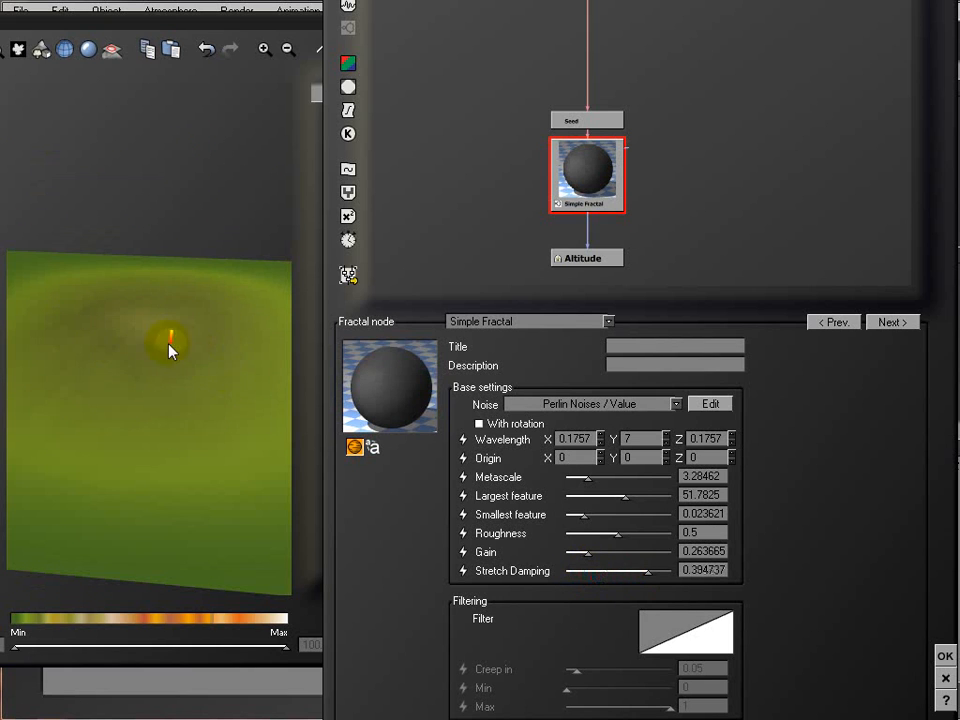
- Try a Stretch Damping of 0.114035 and examine the terrain preview from above and from the side
drag(652, 574, 609, 573)
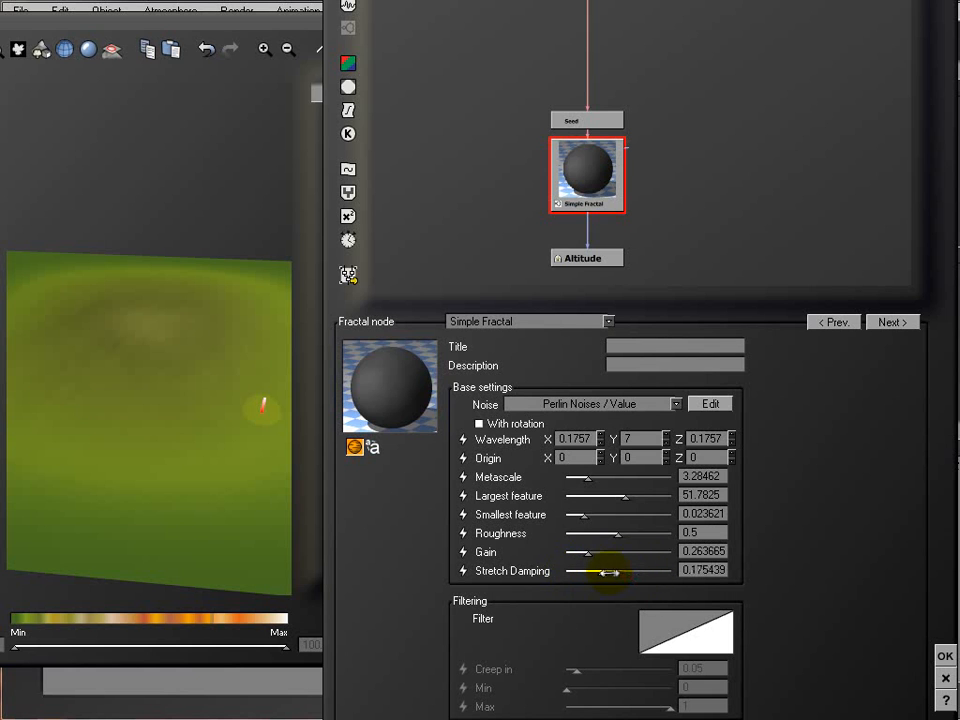
right_drag(170, 244, 135, 455)
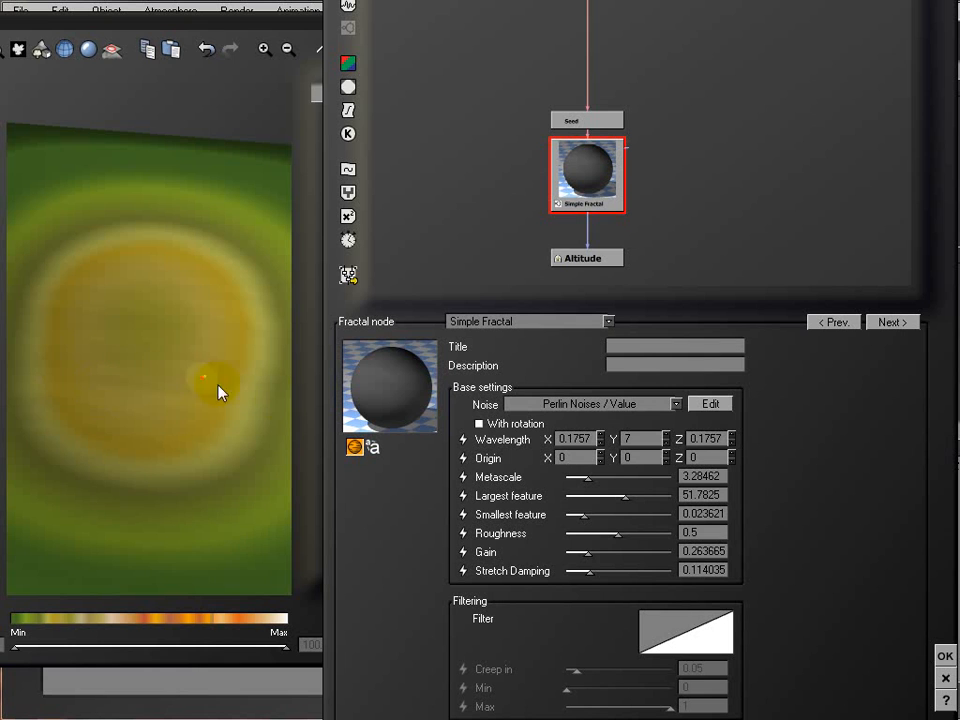
right_drag(175, 337, 84, 399)
right_drag(212, 380, 133, 375)
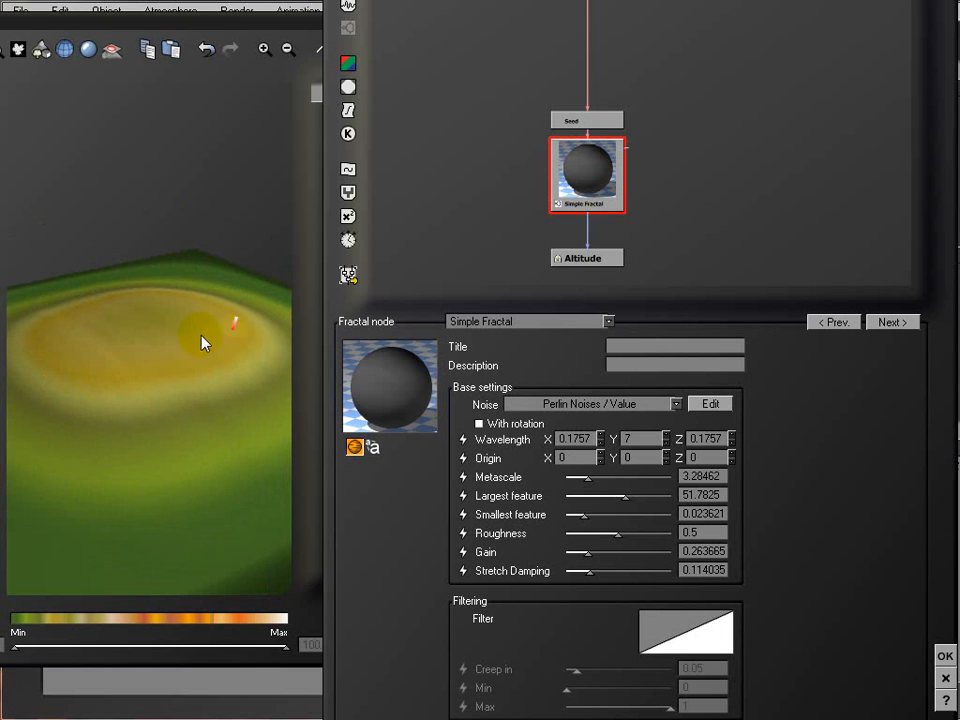
right_drag(199, 362, 285, 437)
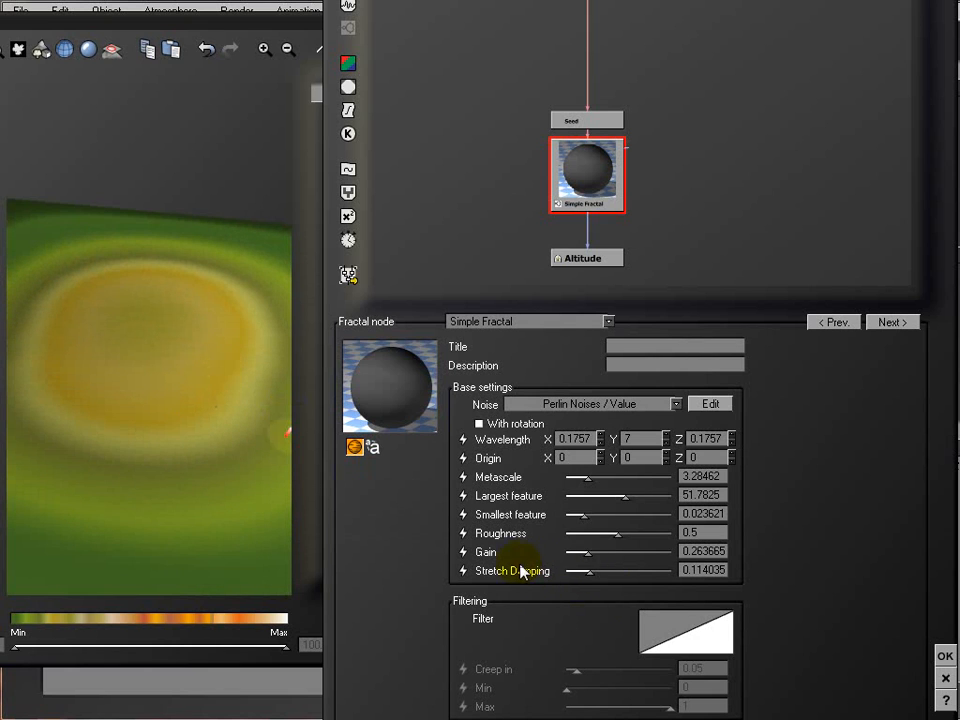
- Test a Stretch Damping of 0.162281, settle on 0.144737, and check the terrain preview for both values
drag(588, 570, 600, 570)
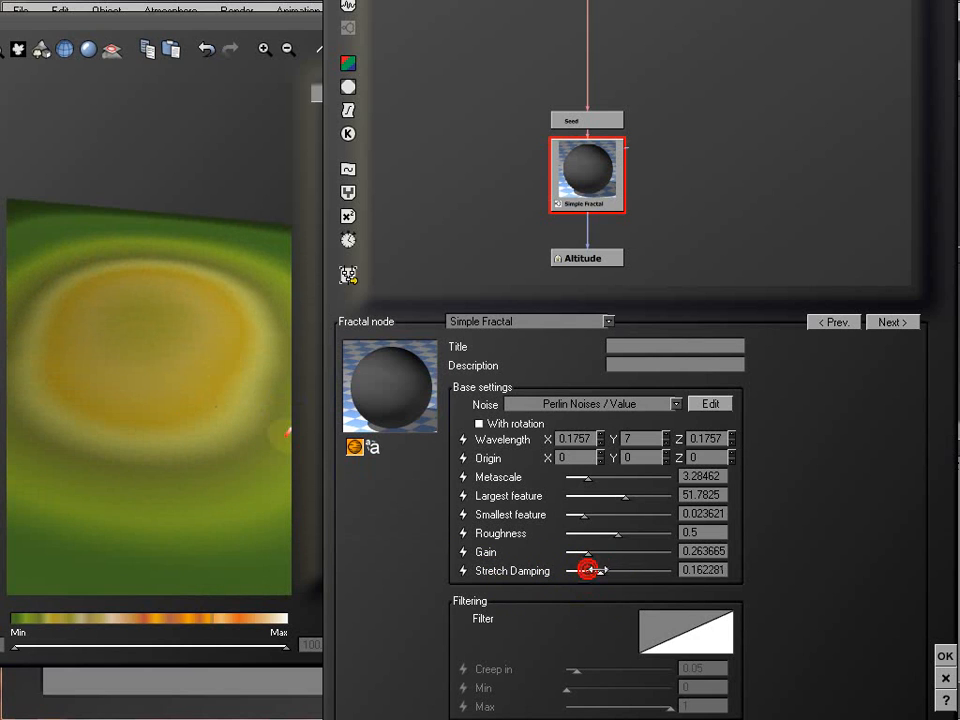
right_drag(246, 176, 203, 320)
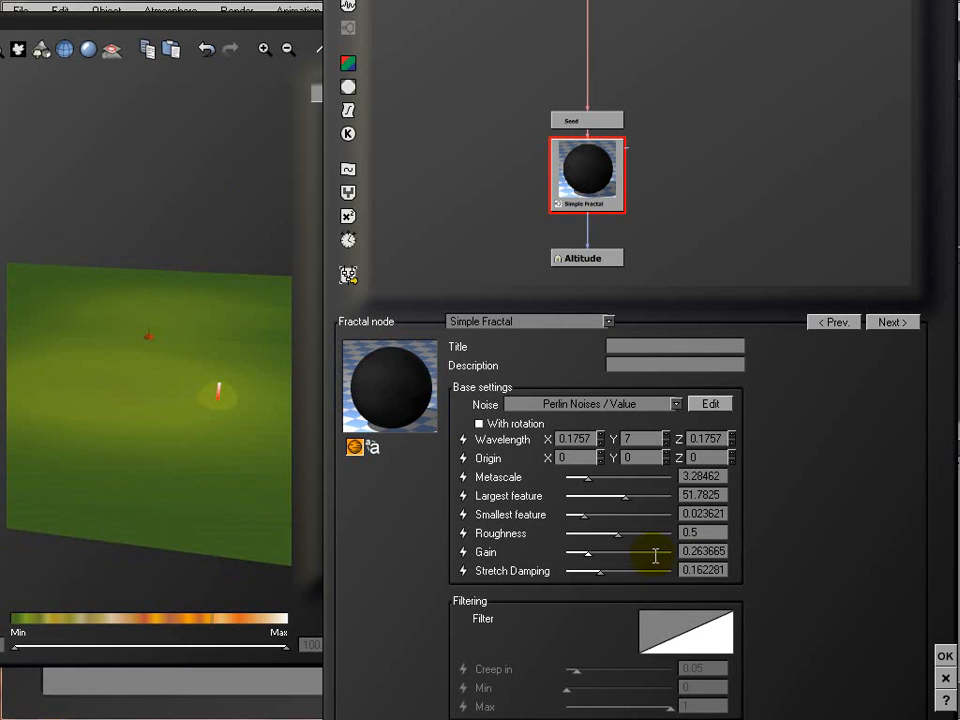
drag(612, 569, 602, 570)
right_drag(203, 133, 452, 578)
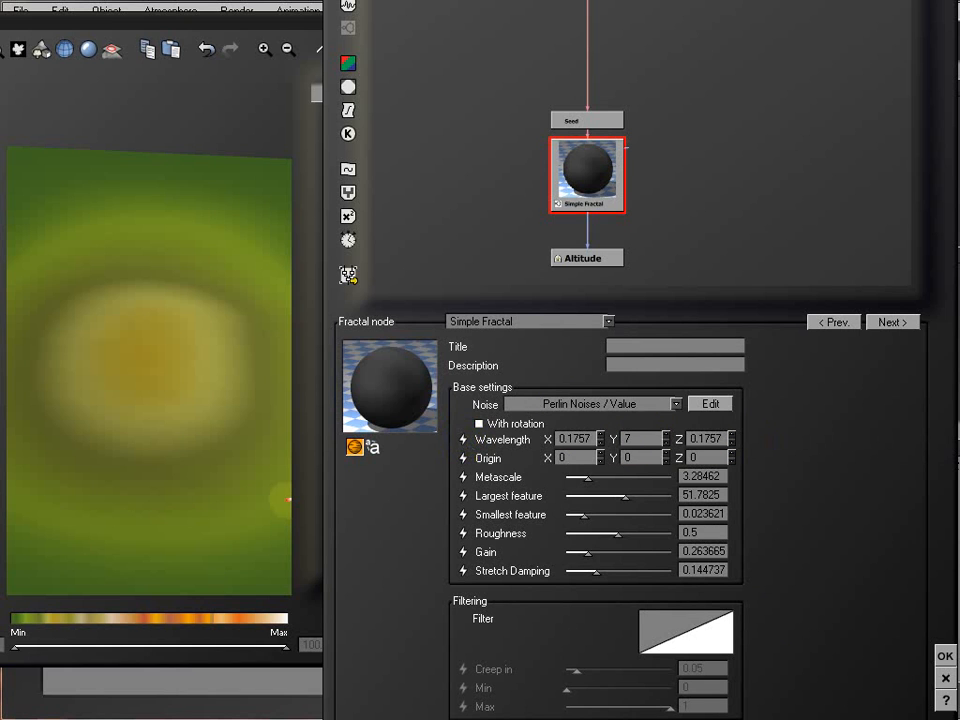
- Reshape the Simple Fractal node's filter profile into a vertical step from -1 to 1 near X -0.06 and inspect the function output
drag(323, 286, 8, 242)
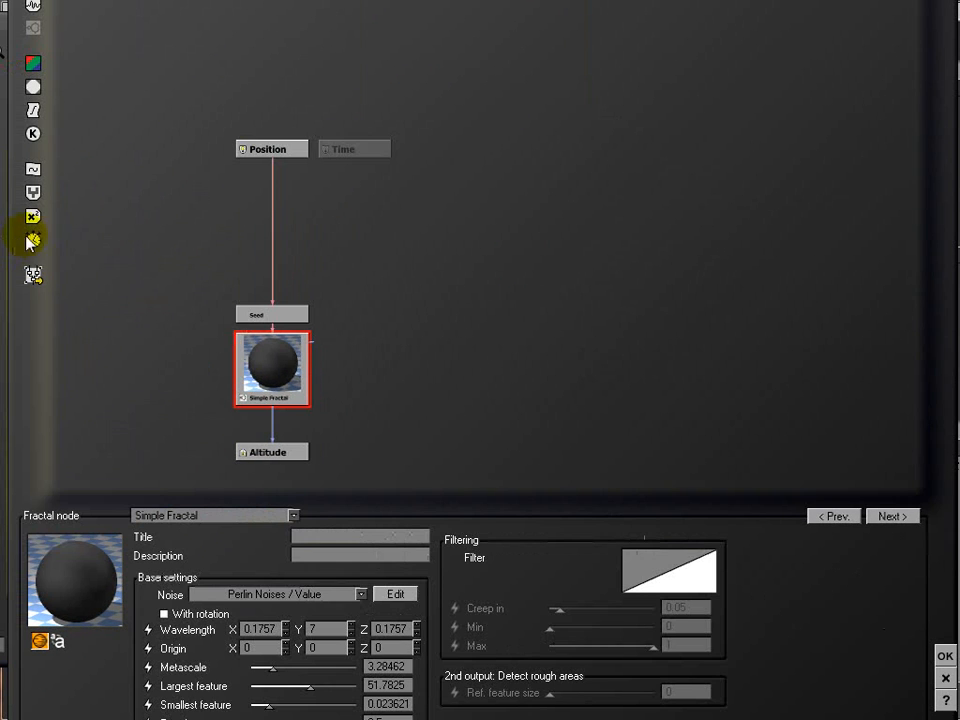
drag(523, 0, 523, 0)
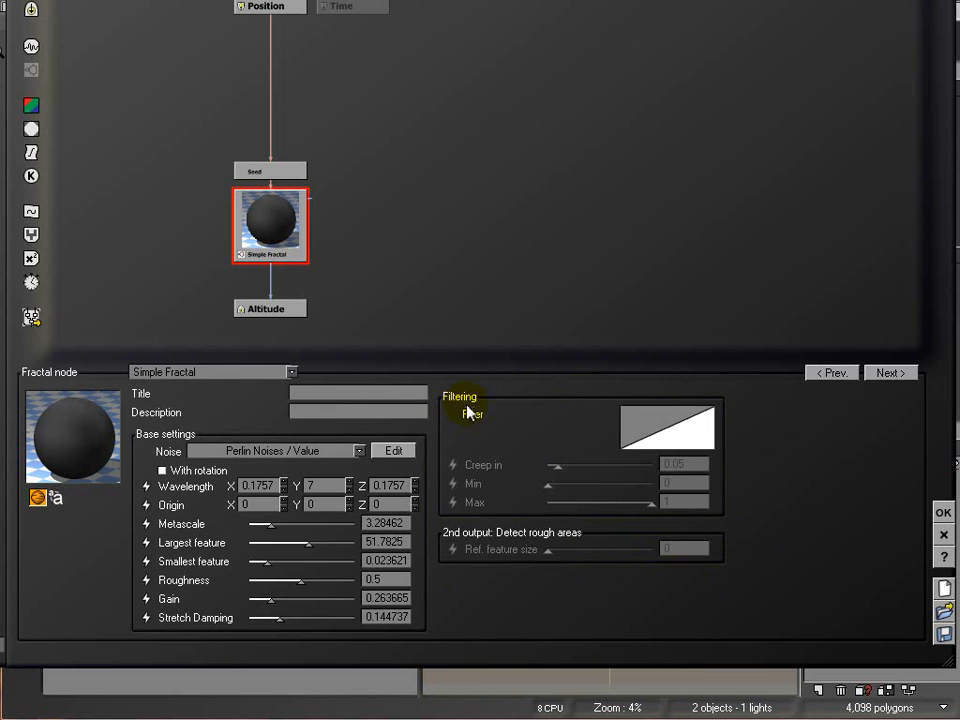
right_click(665, 421)
click(686, 432)
drag(352, 300, 398, 357)
drag(553, 257, 435, 92)
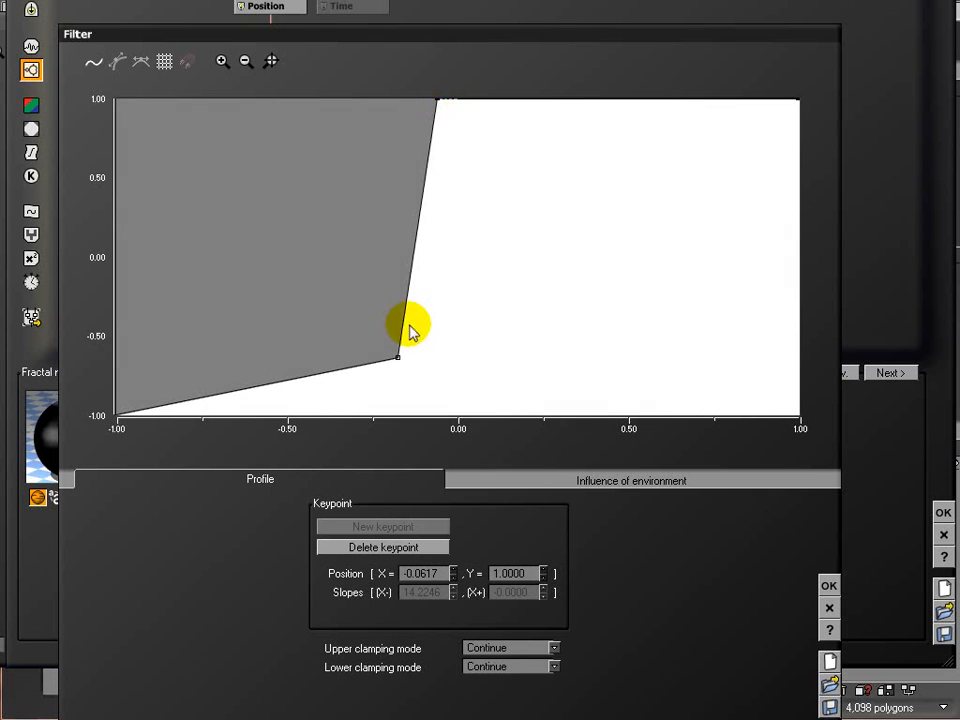
drag(398, 357, 467, 446)
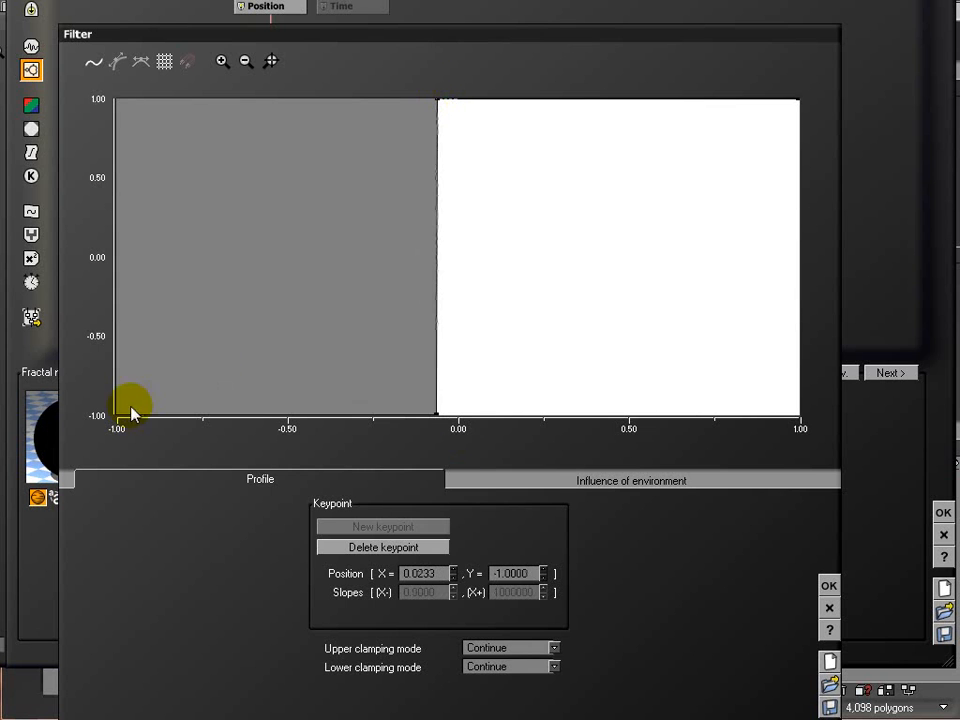
click(829, 585)
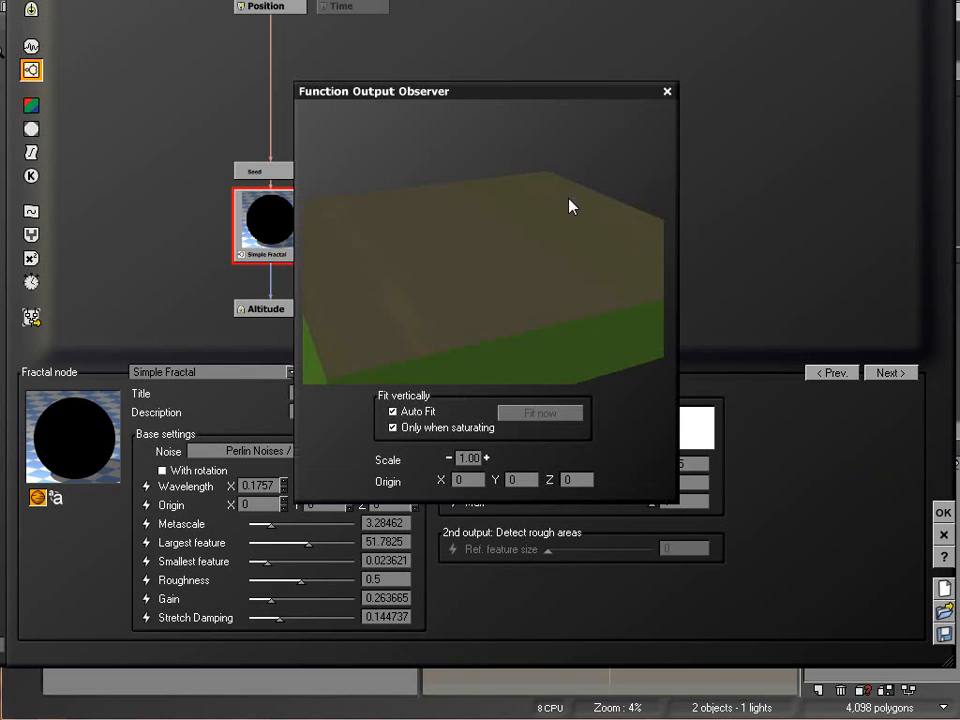
drag(470, 323, 478, 272)
click(667, 92)
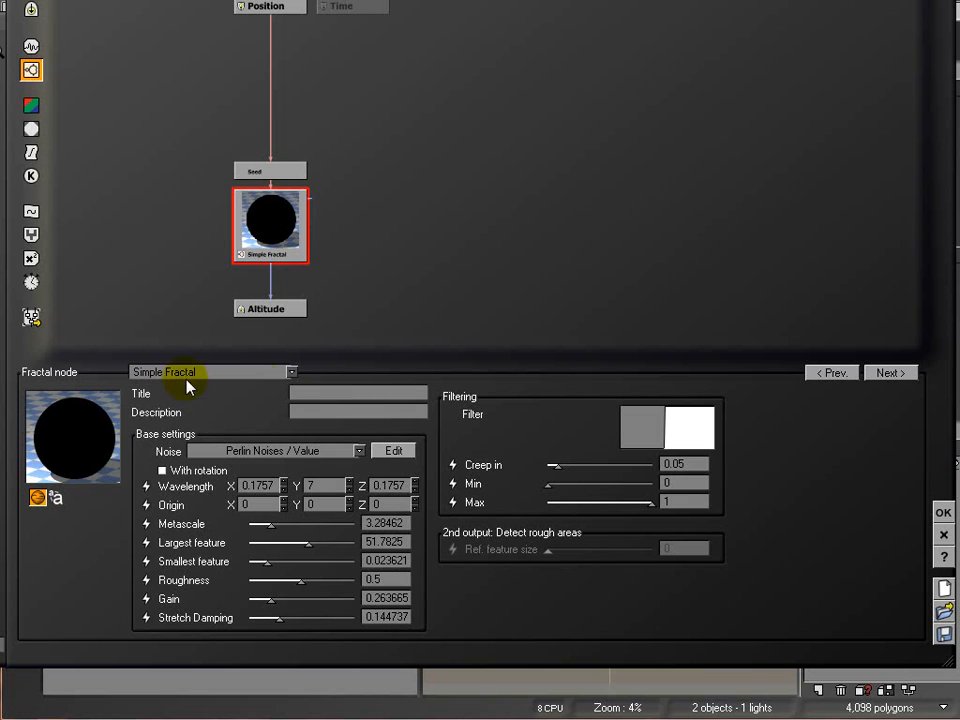
- Set the Simple Fractal node's Y wavelength to 0.1757 and its Largest feature to 55.0735
click(322, 486)
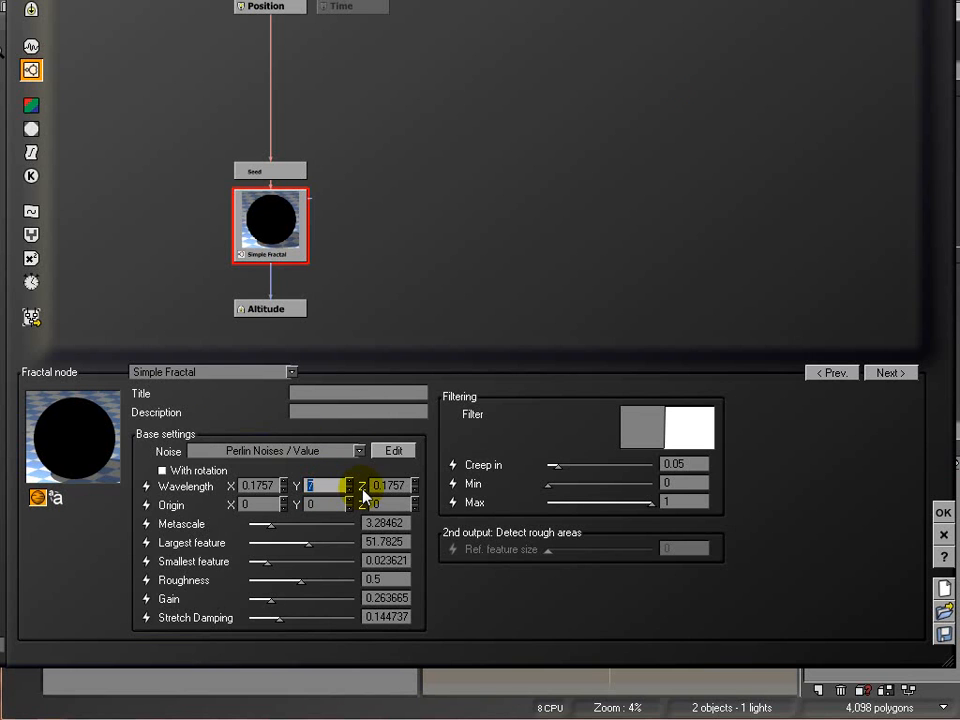
text(.17)
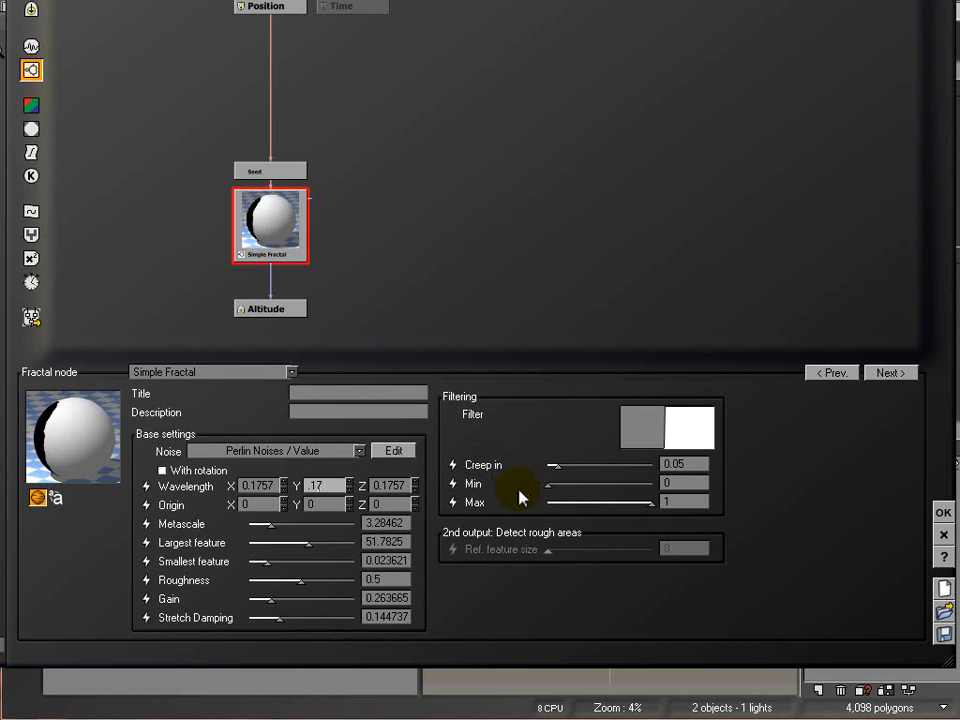
text(57)
click(335, 486)
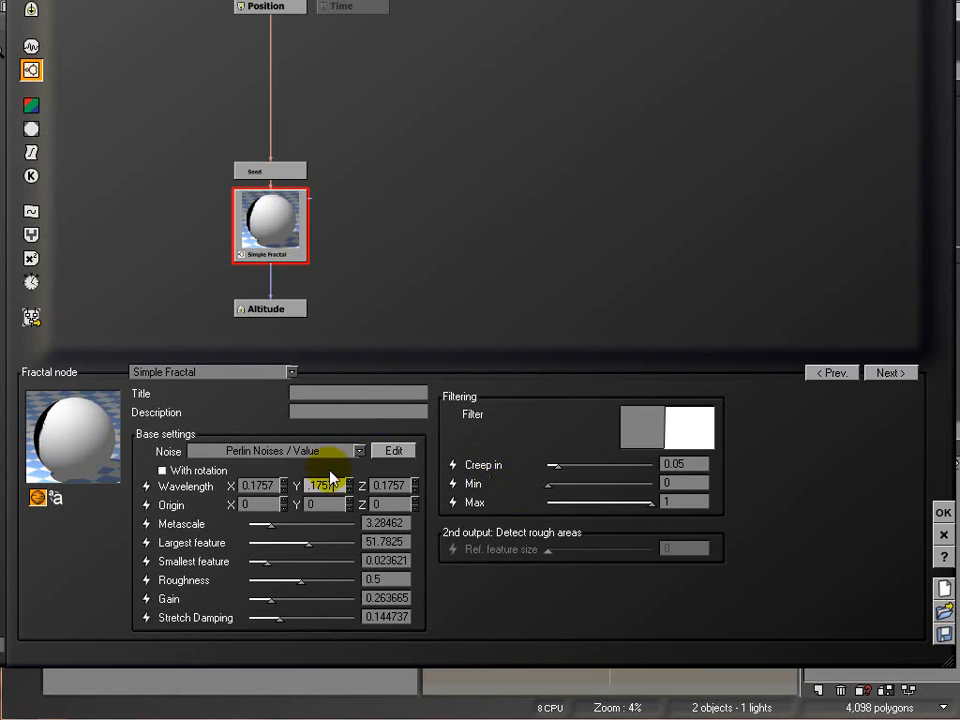
click(258, 486)
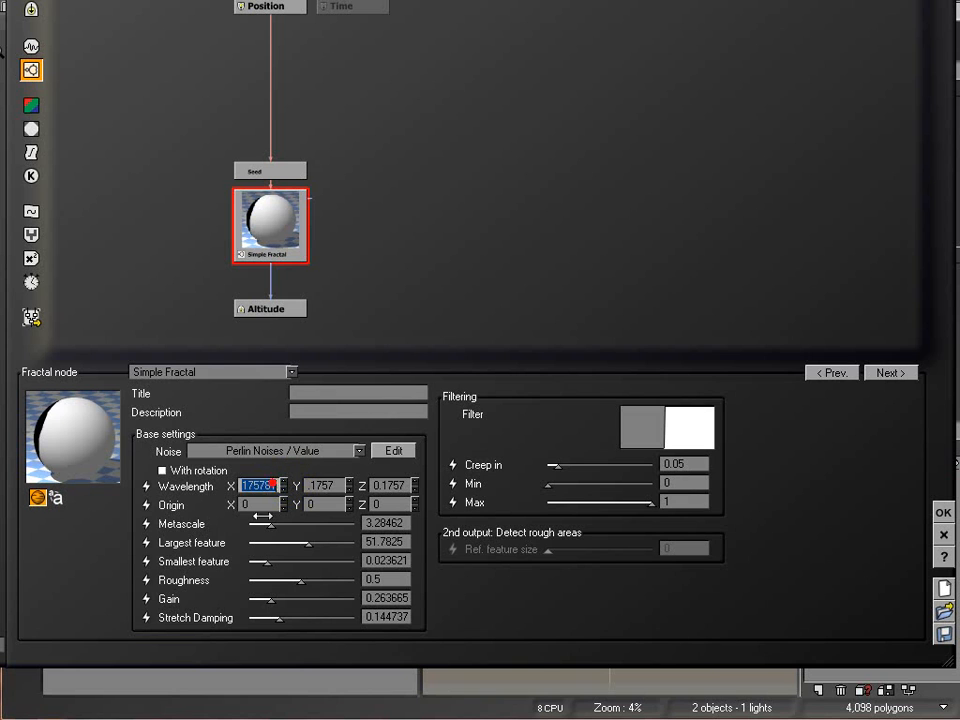
click(311, 542)
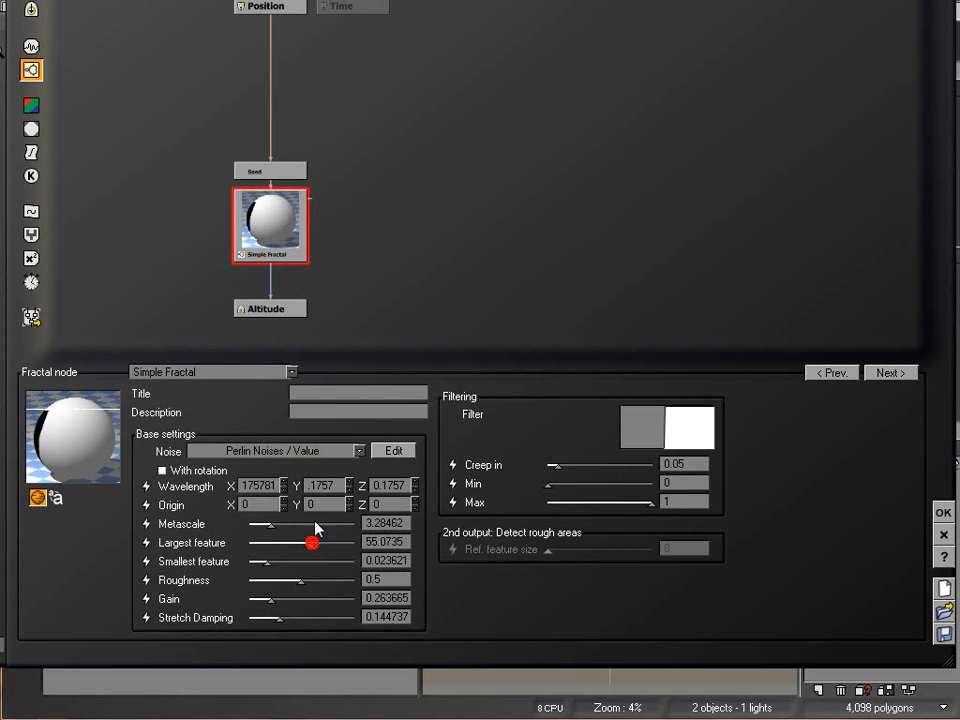
- Examine the Simple Fractal node's cliff edges from several angles in the Function Output Observer, and close it
click(264, 223)
mouse_move(478, 311)
mouse_down()
mouse_move(499, 309)
mouse_move(482, 311)
mouse_move(491, 294)
mouse_move(470, 317)
mouse_up()
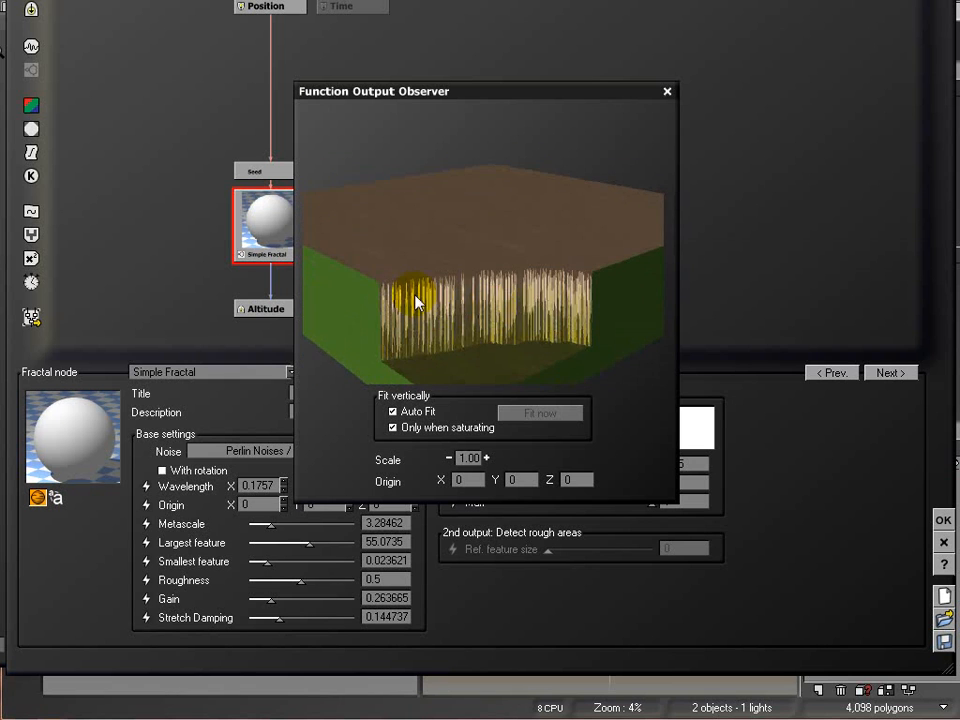
drag(416, 298, 396, 294)
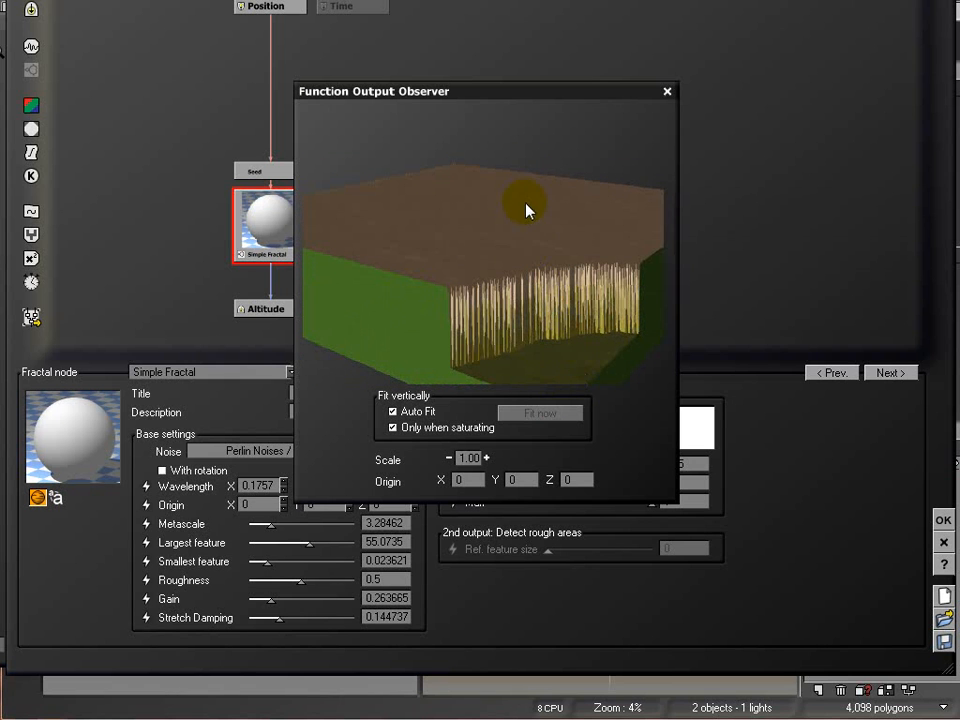
drag(576, 304, 430, 334)
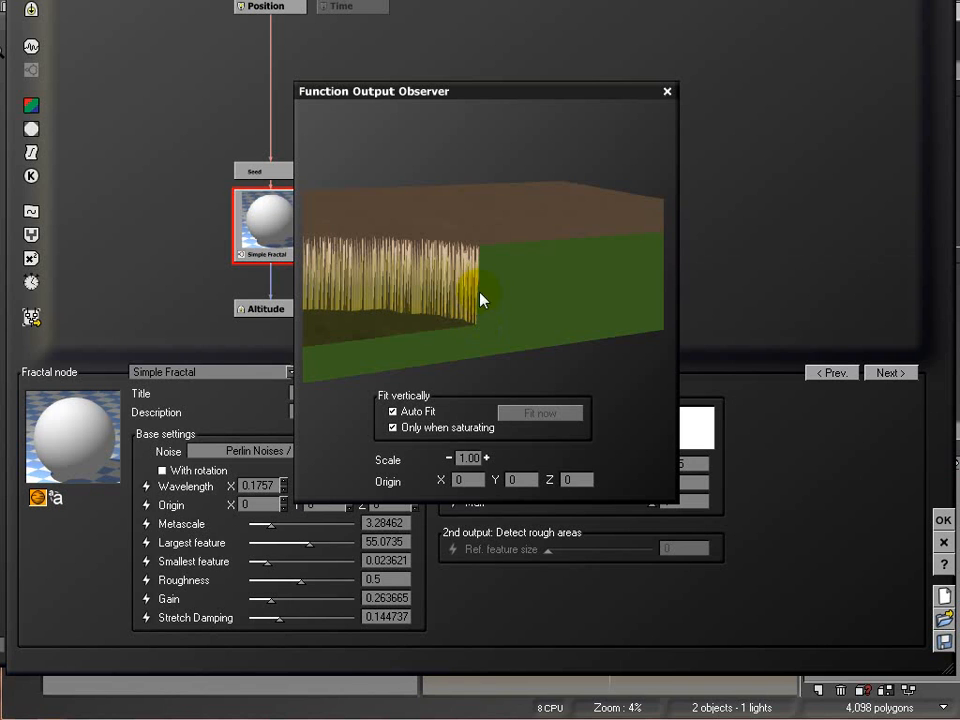
mouse_move(544, 83)
mouse_down()
mouse_move(426, 78)
mouse_move(493, 96)
mouse_move(345, 100)
mouse_up()
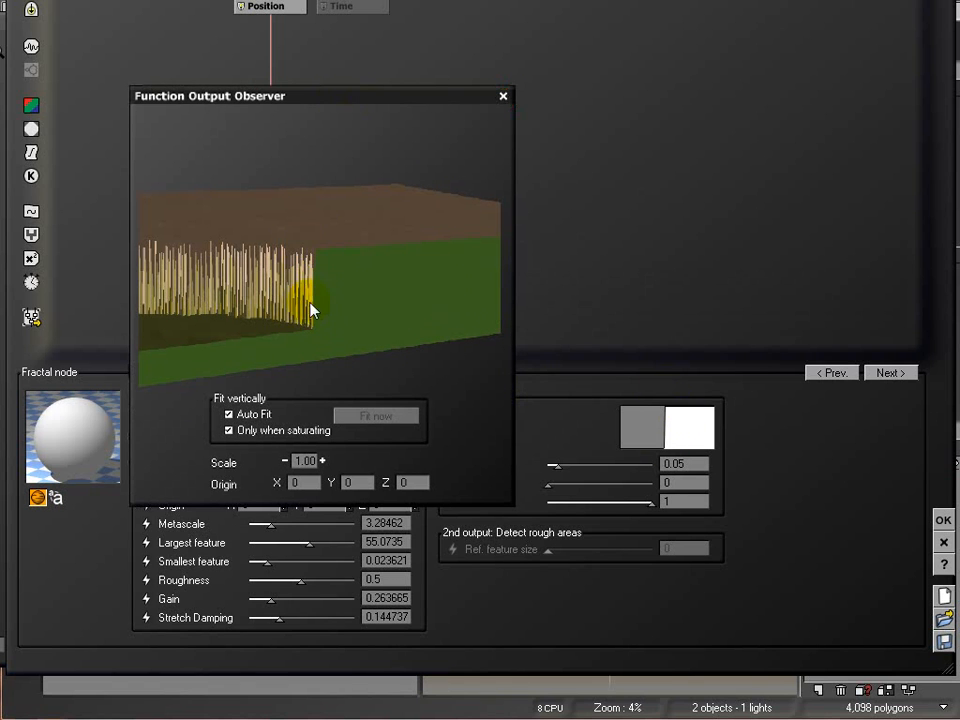
click(503, 97)
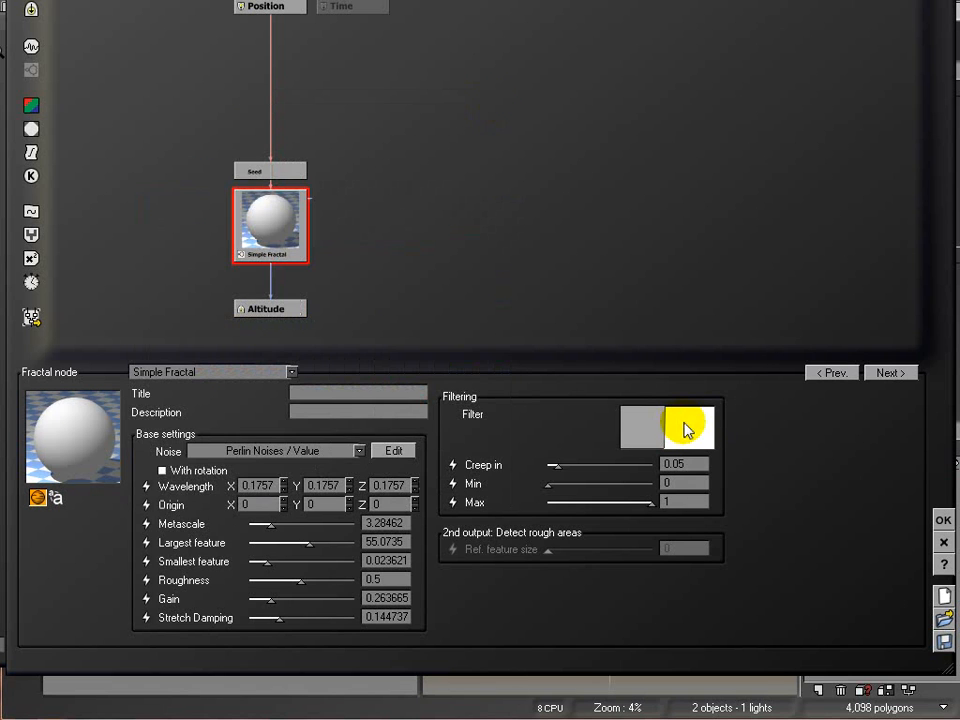
- Reset the Simple Fractal node's filter to its default and apply the Creases filter from the Terrain Profiles collection
right_click(680, 428)
click(726, 497)
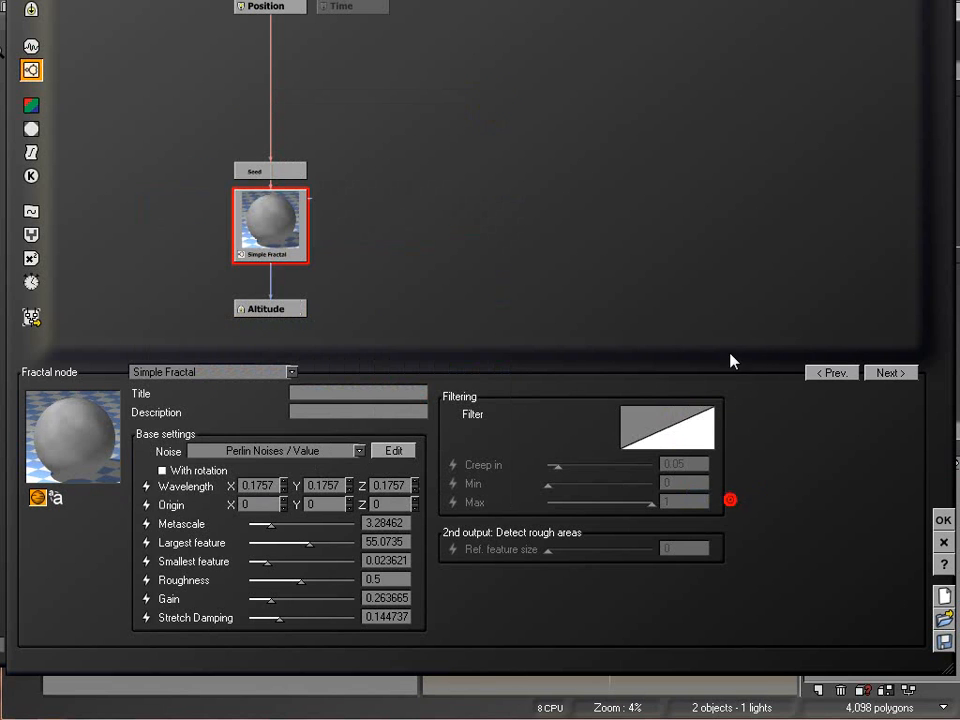
right_click(656, 437)
click(680, 447)
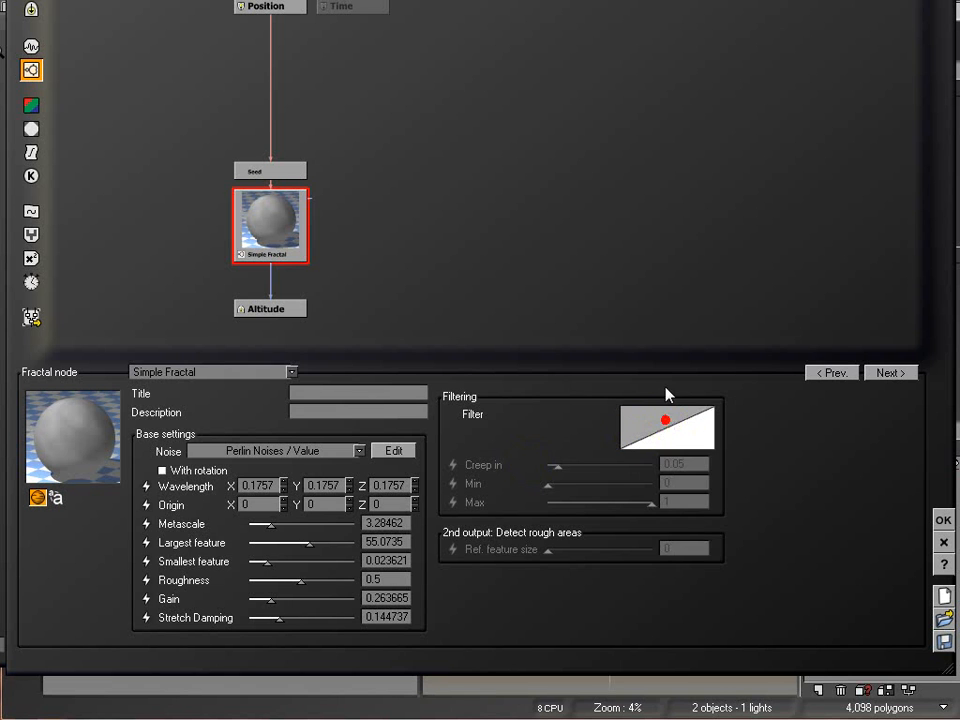
click(547, 249)
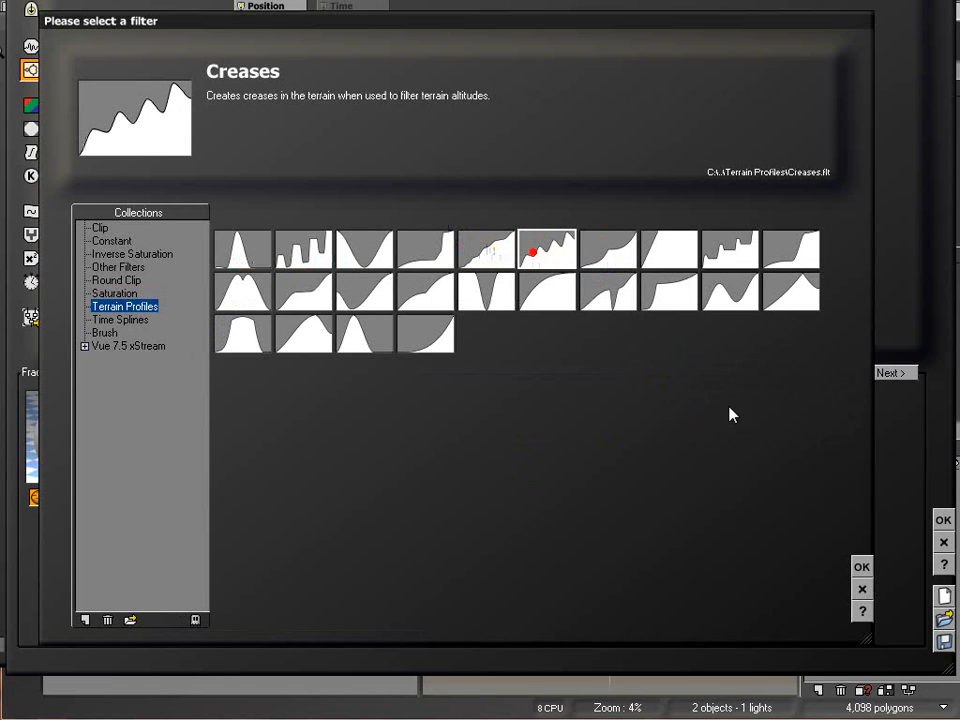
click(863, 568)
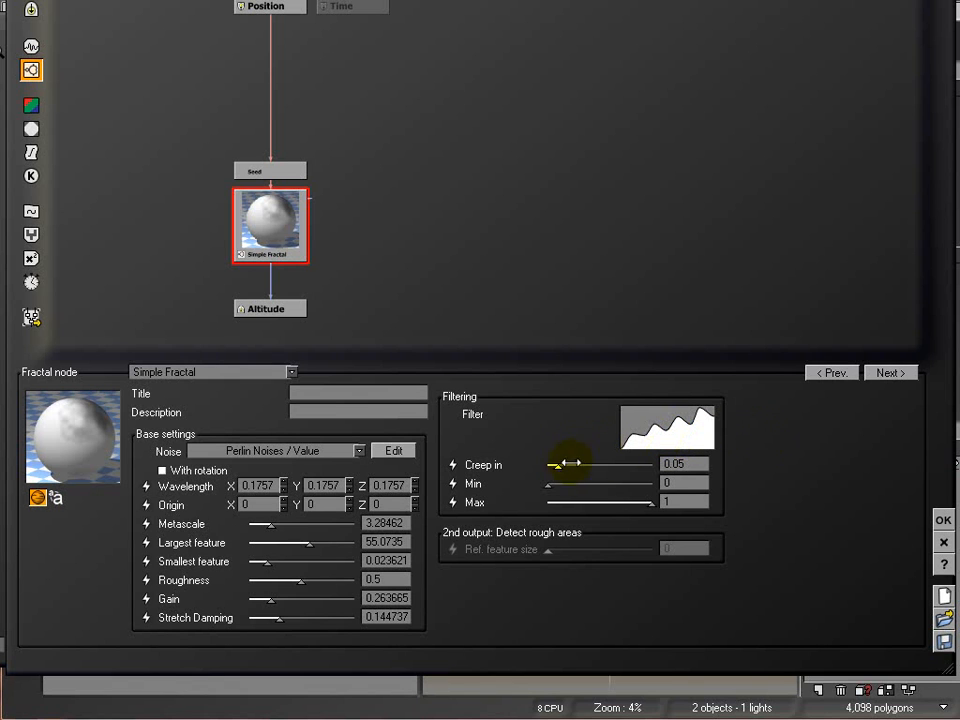
- Test Creep in values of 0.269298, 0 and 0.5 on the Creases filter and compare them in the Function Output Observer
drag(557, 464, 605, 464)
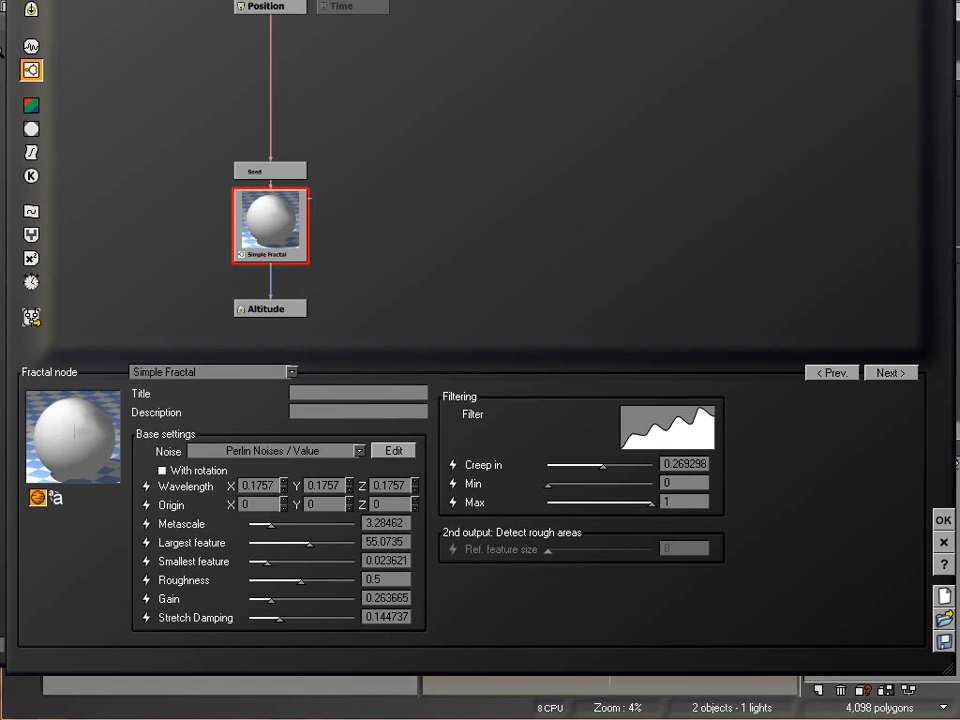
drag(330, 2, 458, 127)
drag(417, 94, 407, 19)
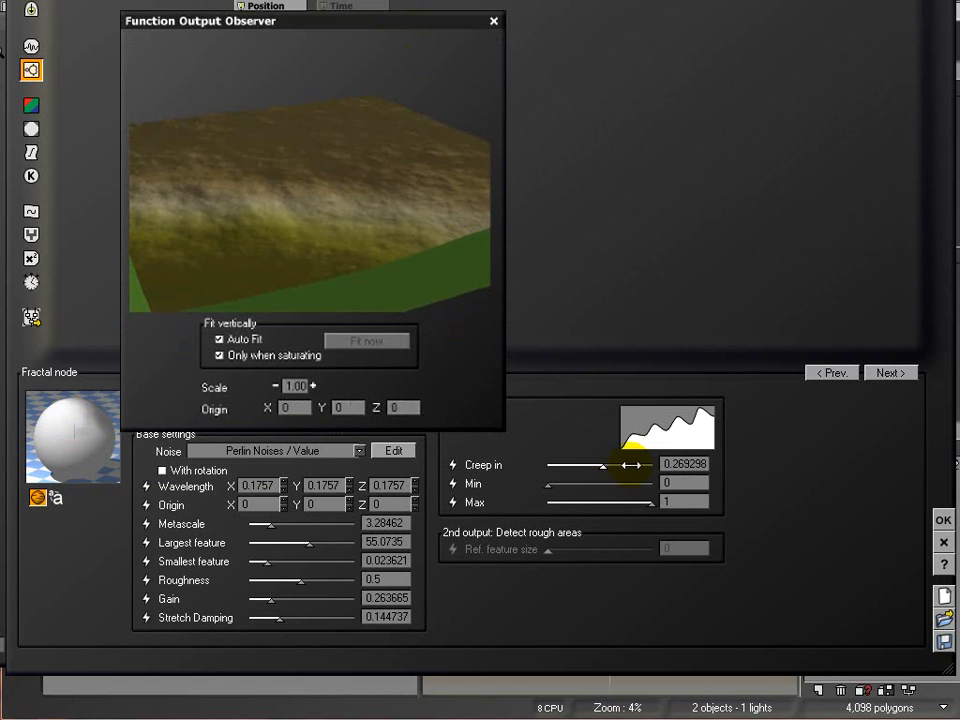
drag(626, 464, 560, 464)
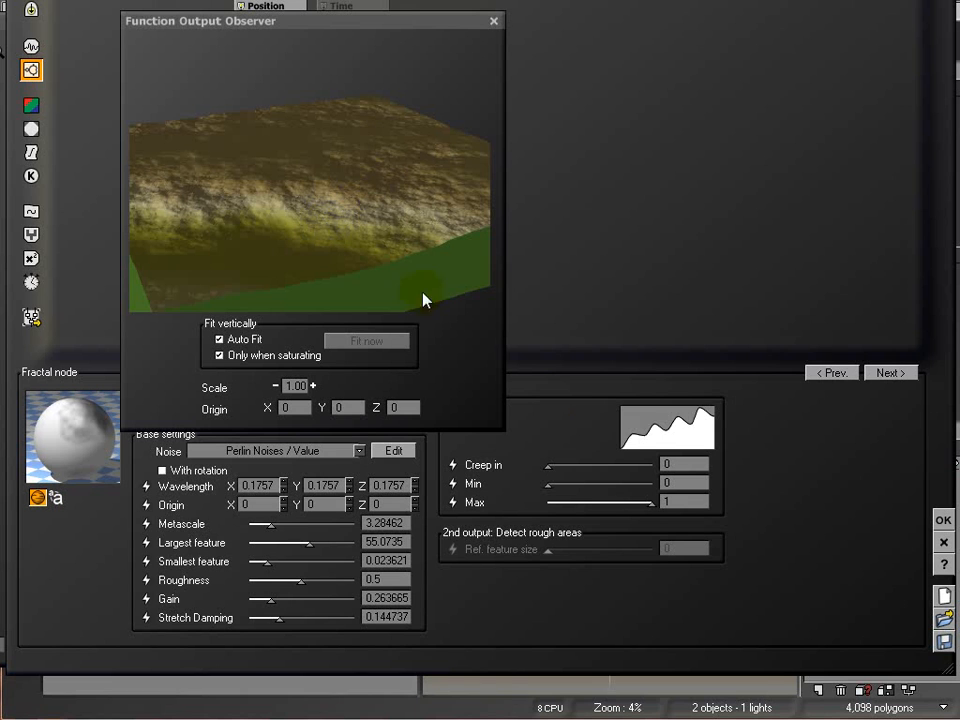
drag(566, 465, 651, 465)
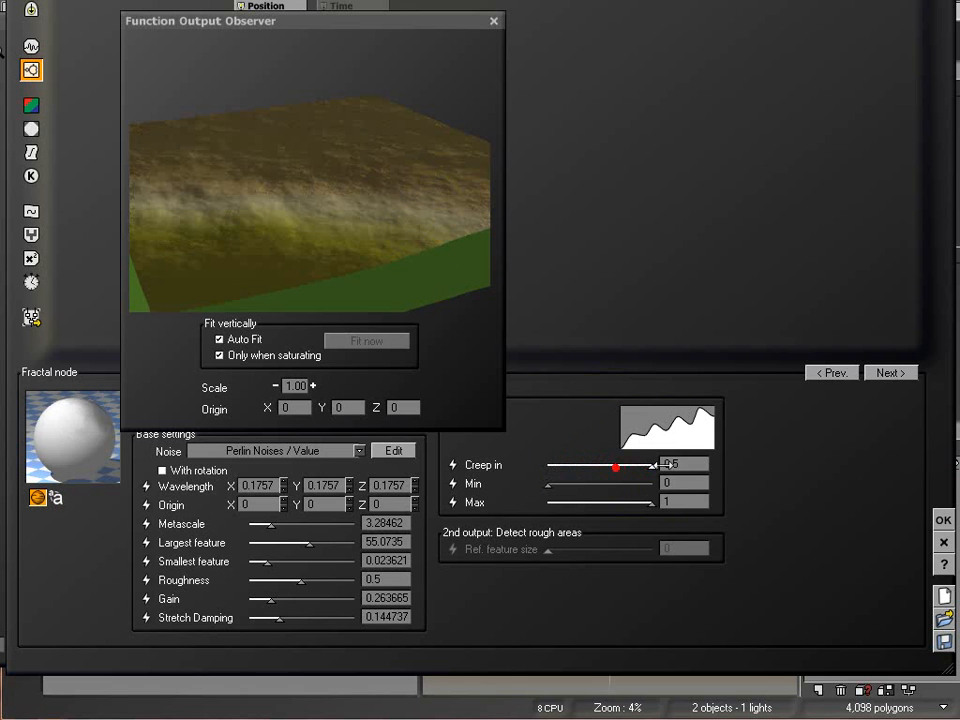
click(379, 191)
- Replace the Simple Fractal node's filter with the Canyon rocks profile from the Terrain Profiles collection
right_click(674, 430)
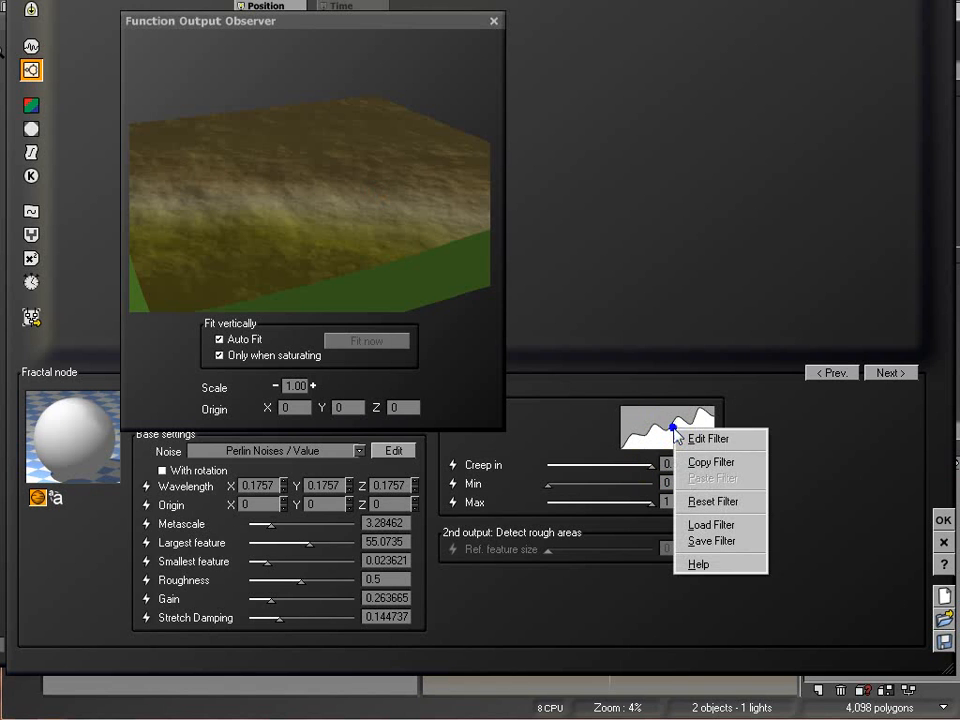
click(712, 440)
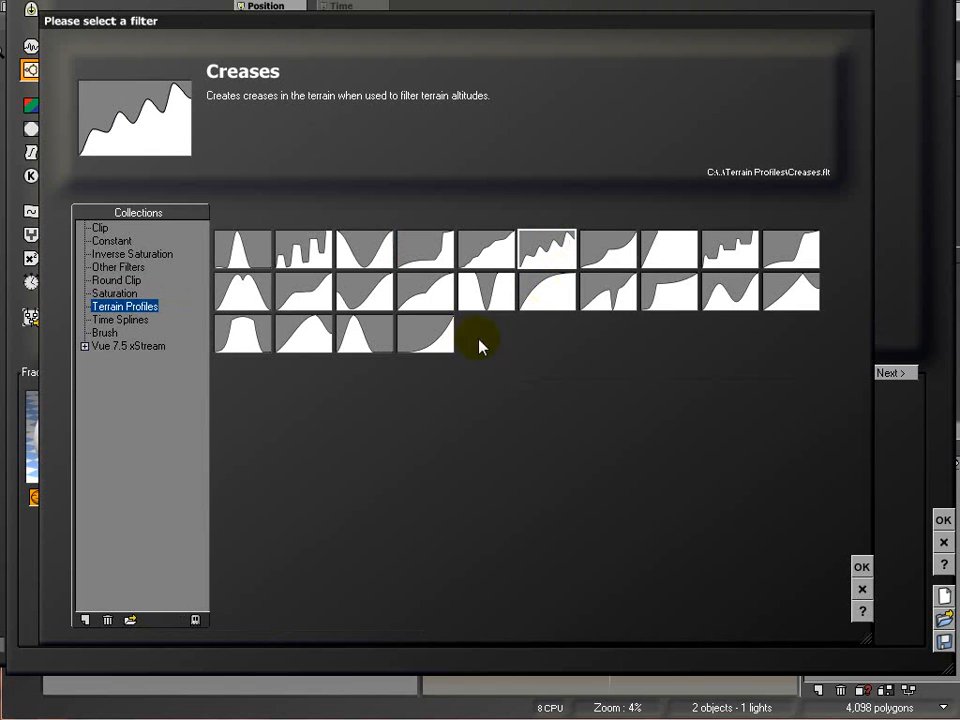
click(445, 245)
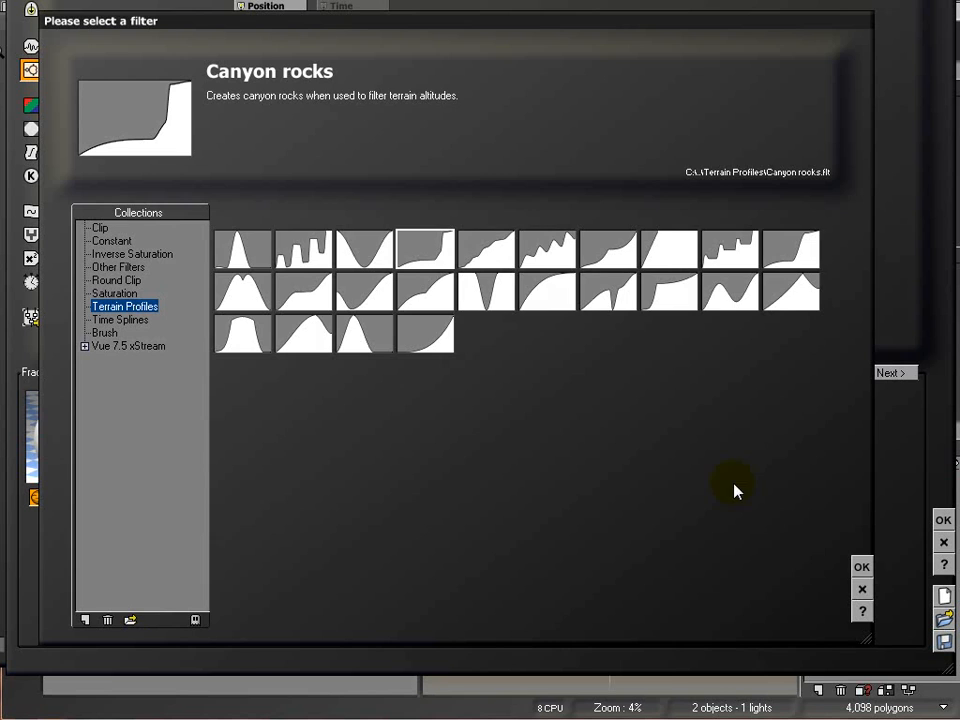
click(862, 567)
- Test a Creep in of 0 on the Canyon rocks filter, set it to 0.263158, and inspect the function output
click(350, 202)
click(669, 460)
drag(669, 460, 428, 257)
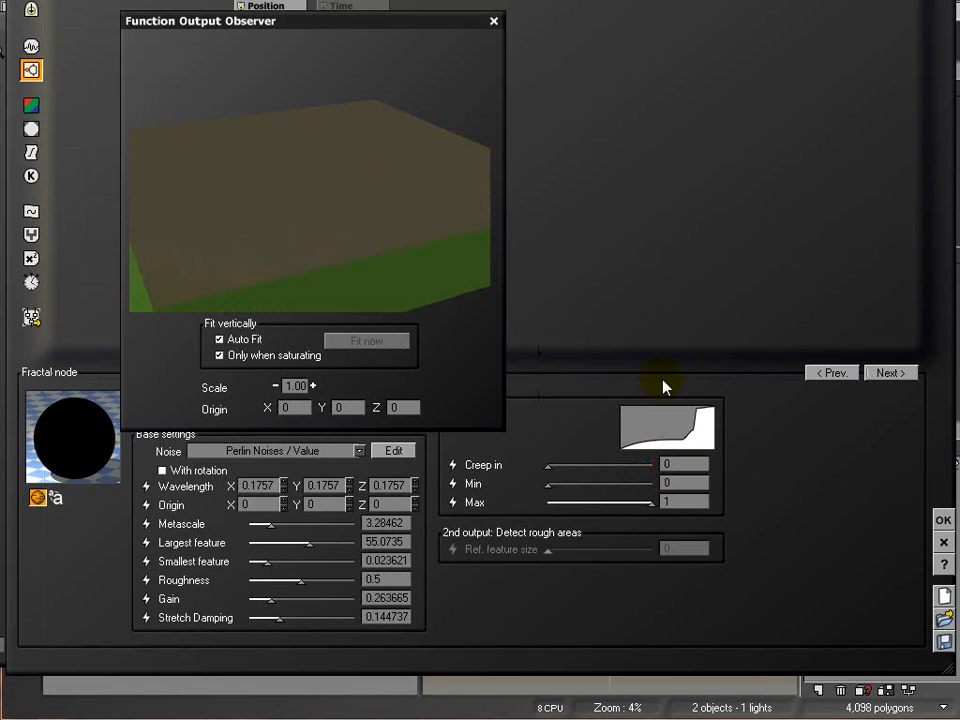
drag(549, 465, 603, 466)
click(345, 218)
click(349, 159)
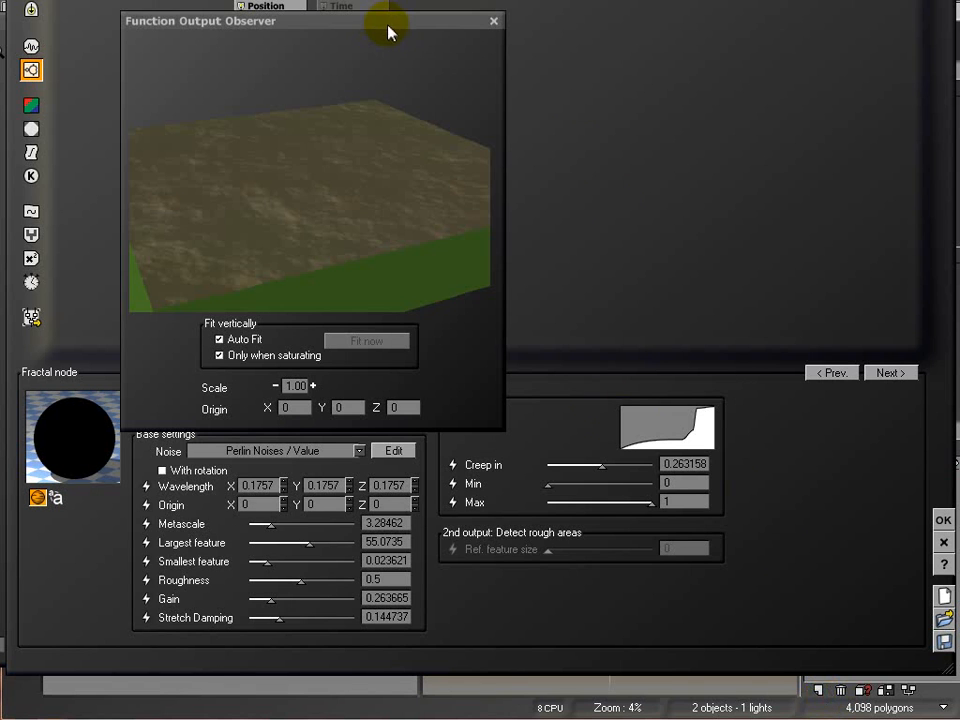
drag(389, 27, 453, 10)
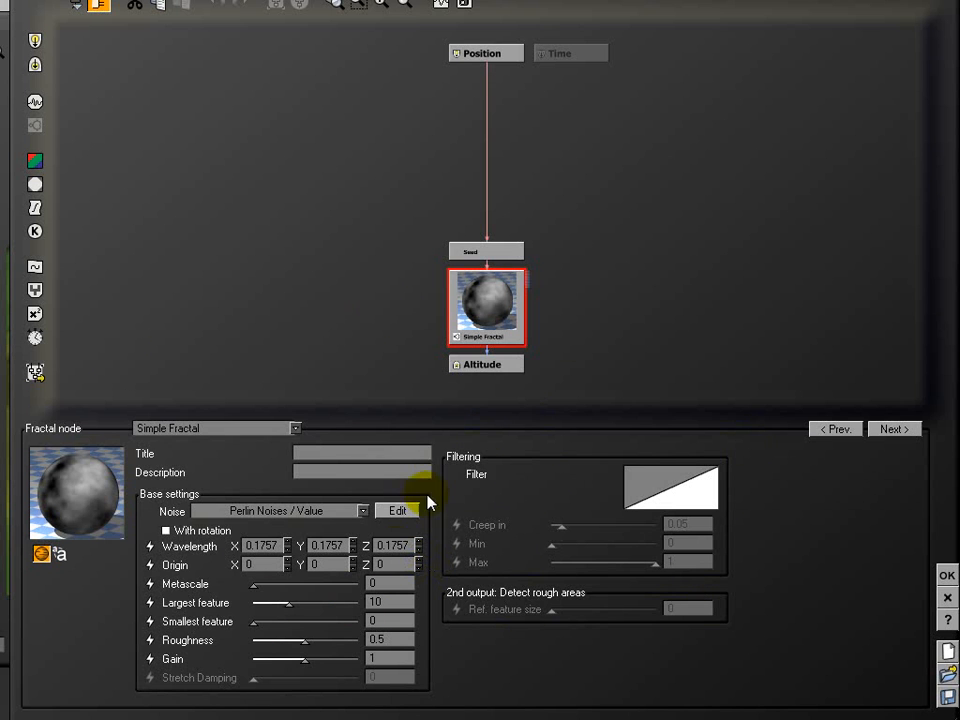
- Review the available fractal types, keep Simple Fractal, and accept the altitude function to return to the terrain editor
click(296, 428)
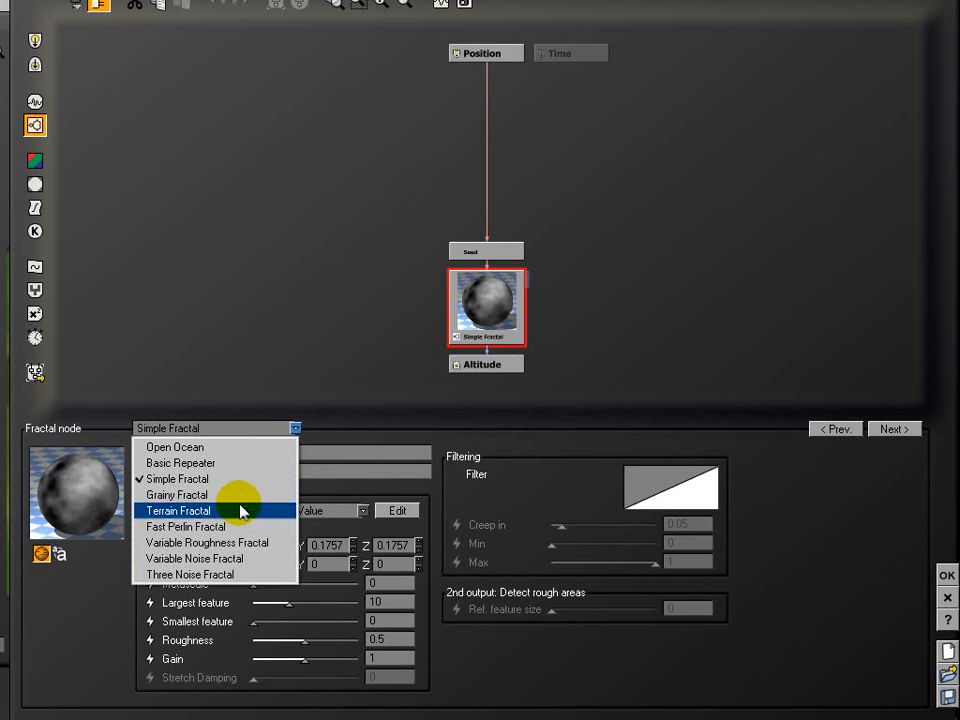
click(321, 274)
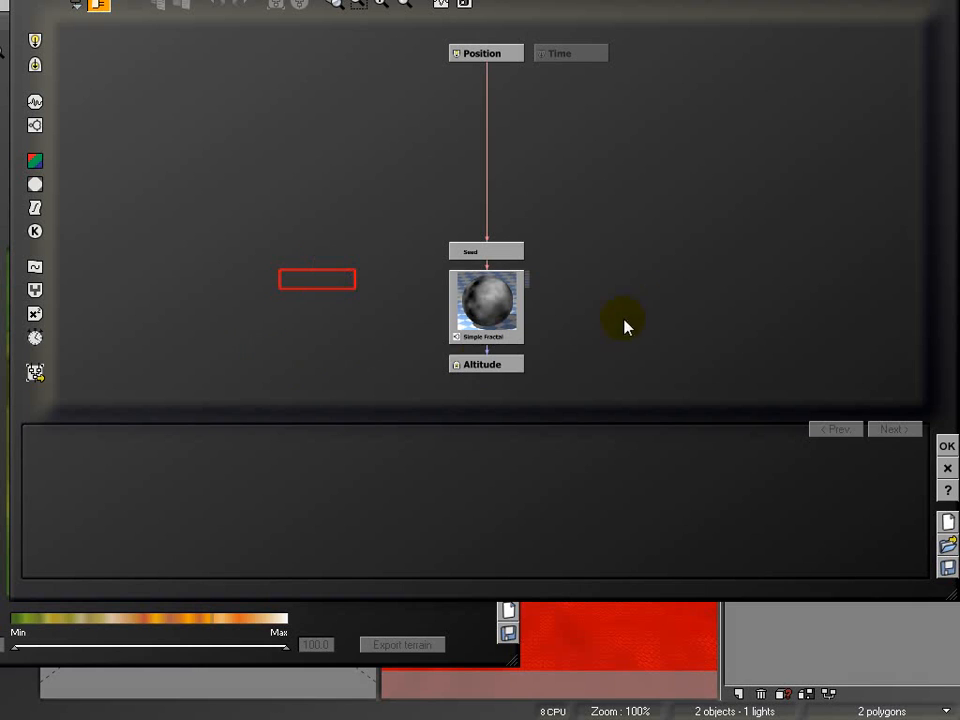
click(479, 307)
click(947, 574)
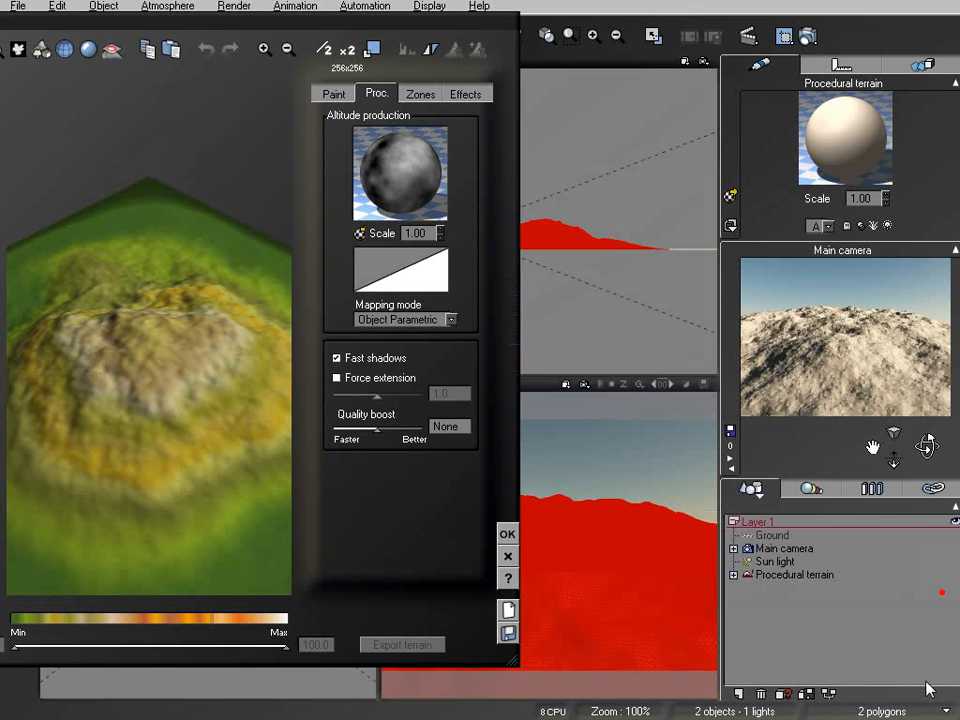